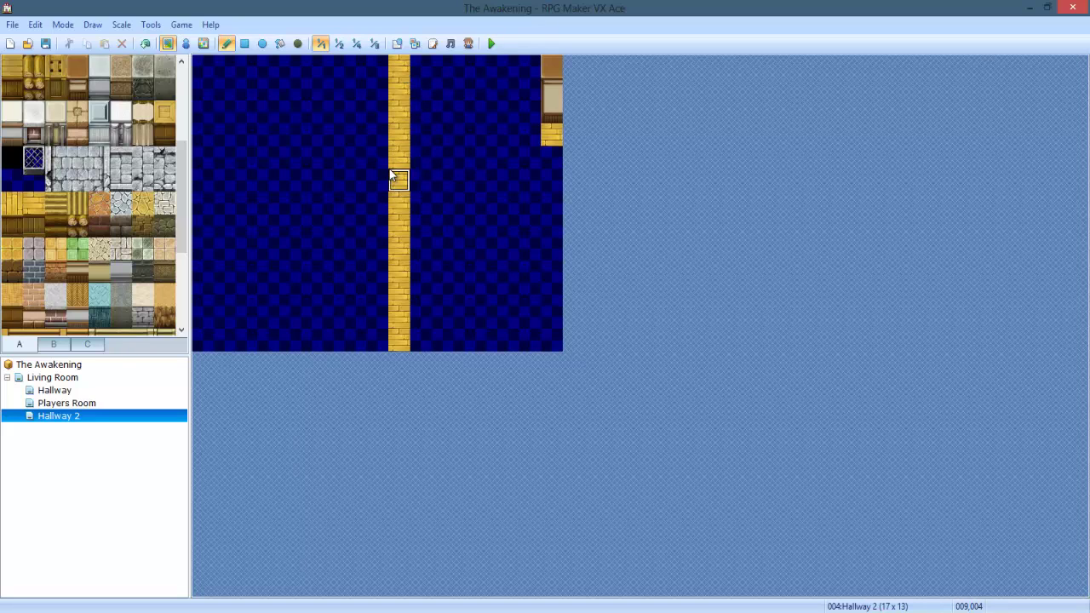
# Step: Widen the corridor by one floor tile on each side at row 6 and place copied two-tile wall sections above both alcoves
pyautogui.click(420, 204)
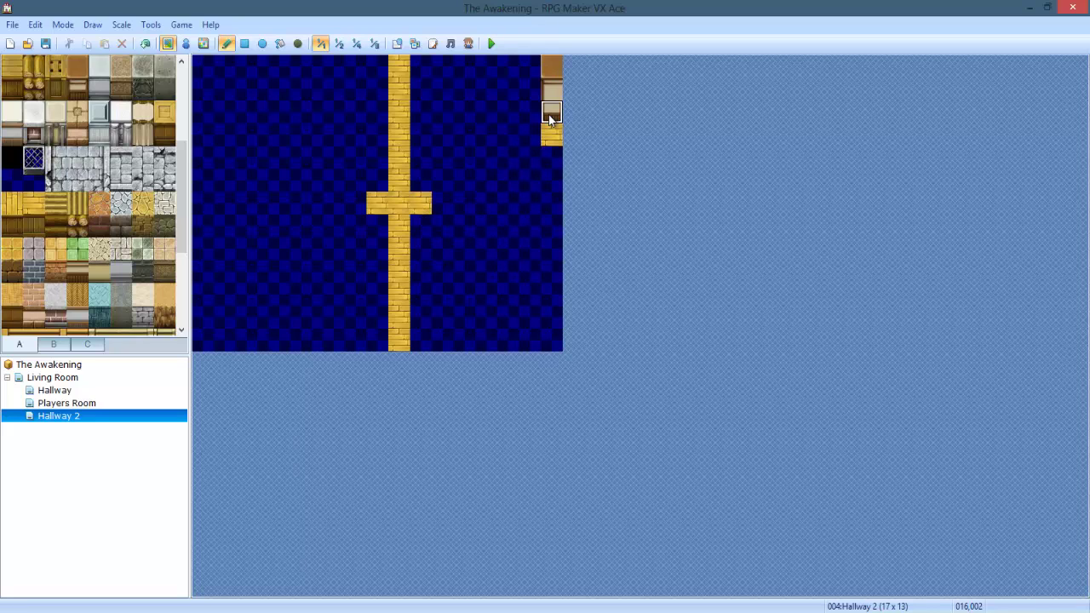
pyautogui.moveTo(549, 110); pyautogui.dragTo(549, 90, button='right')
pyautogui.click(429, 162)
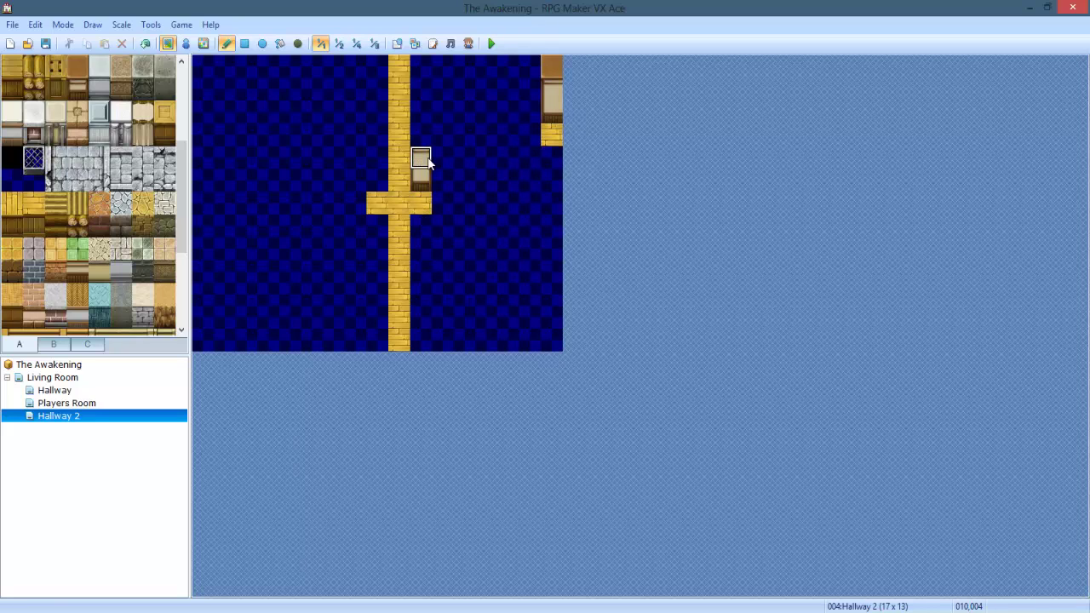
pyautogui.click(377, 160)
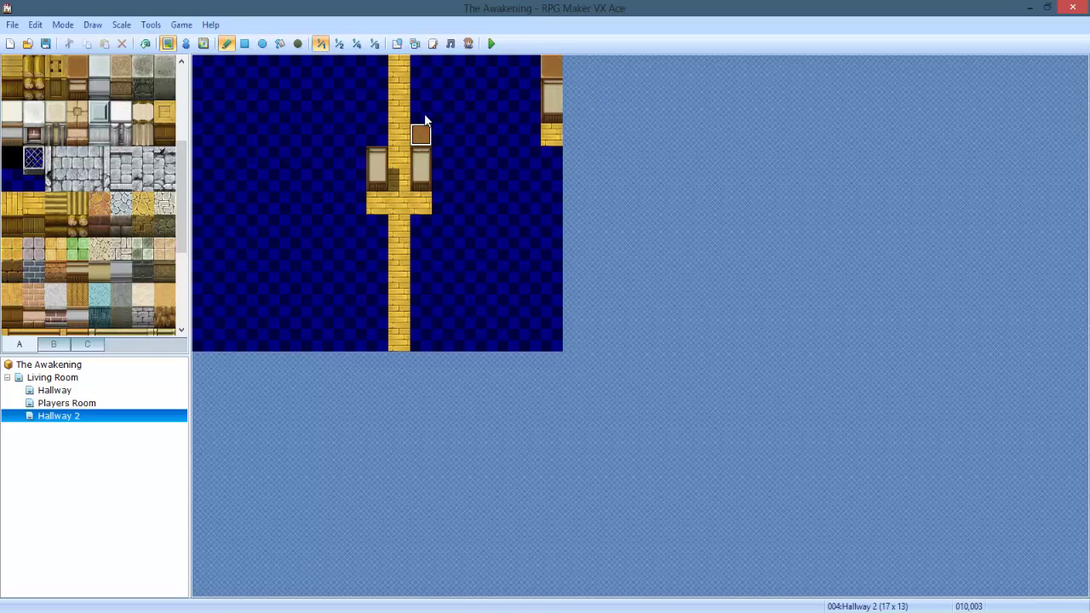
# Step: Outline the corridor and its alcoves with brown wall-top tiles, close off the lower end, and clear the leftover sample and bottom-row tiles
pyautogui.moveTo(424, 119)
pyautogui.mouseDown()
pyautogui.moveTo(422, 79)
pyautogui.moveTo(395, 67)
pyautogui.mouseUp()
pyautogui.click(377, 129)
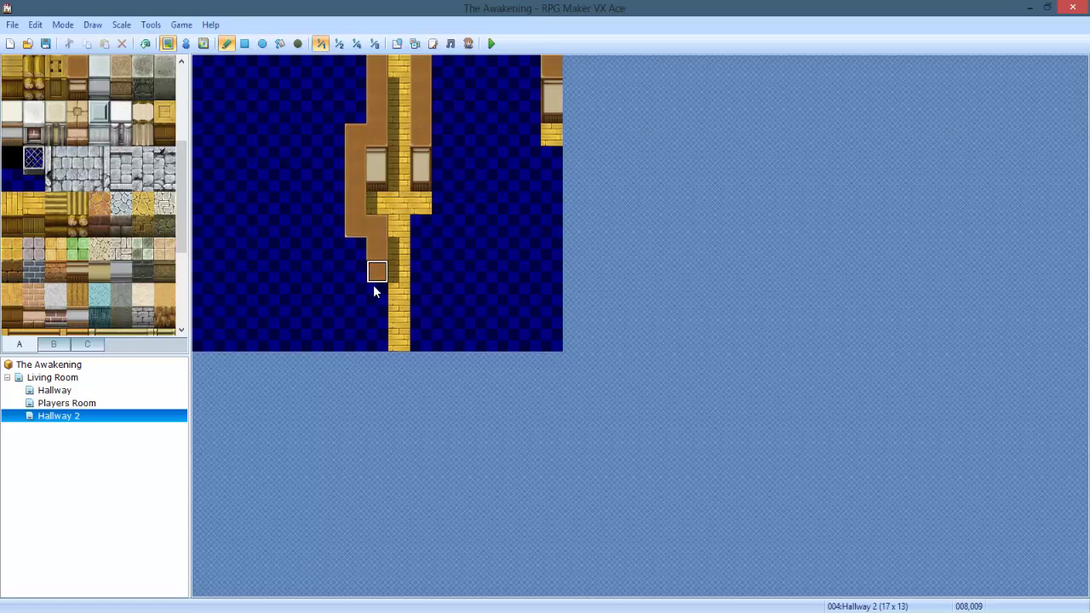
pyautogui.moveTo(418, 233); pyautogui.dragTo(423, 347)
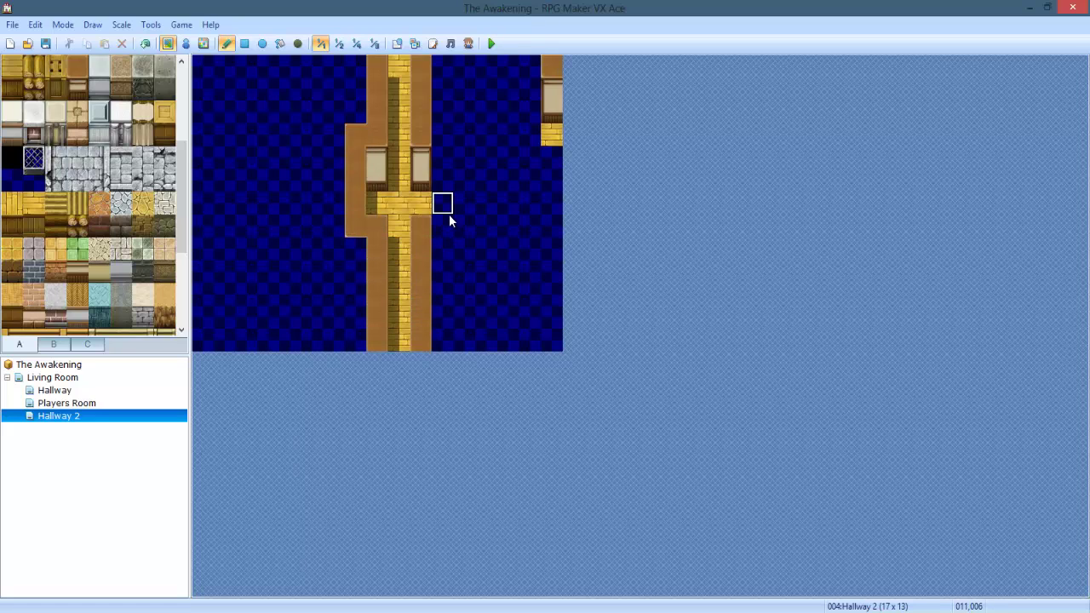
pyautogui.moveTo(448, 216); pyautogui.dragTo(445, 133)
pyautogui.moveTo(545, 68); pyautogui.dragTo(560, 169)
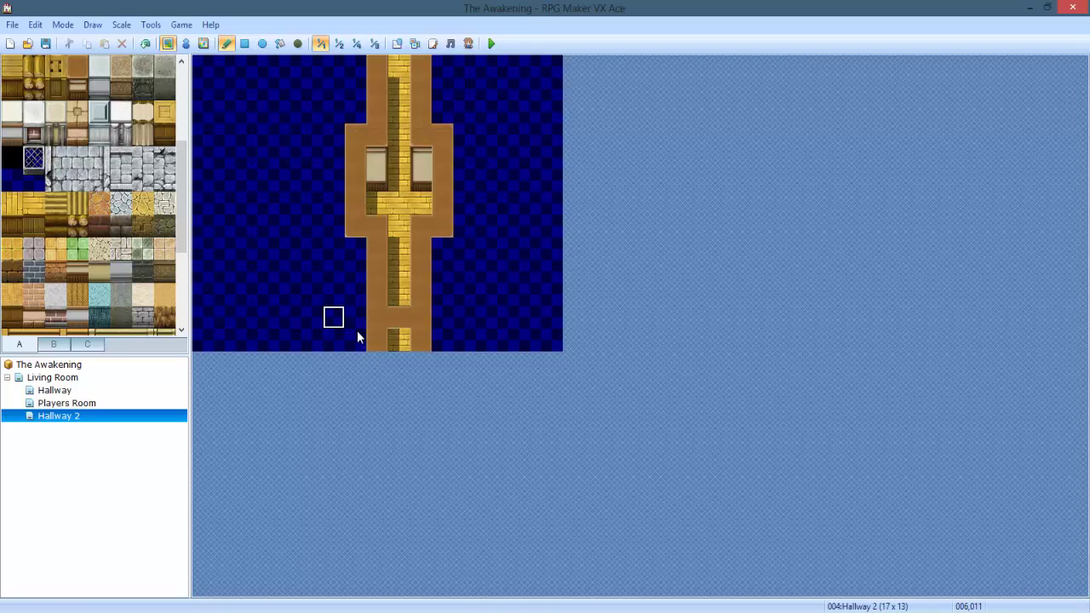
pyautogui.moveTo(375, 339); pyautogui.dragTo(464, 339)
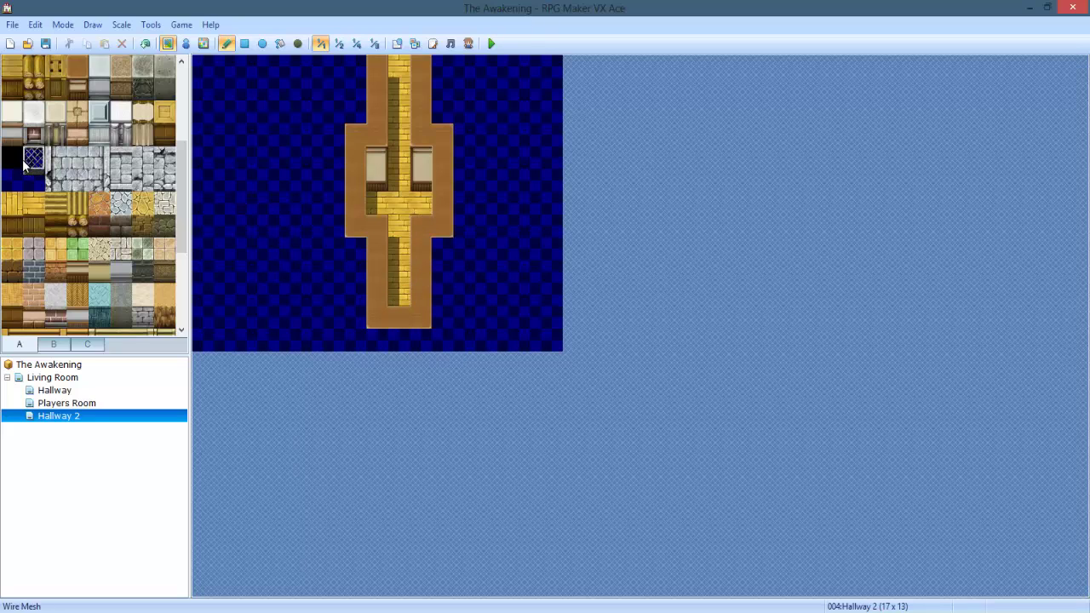
# Step: Flood-fill the area outside the hallway walls with the black tile
pyautogui.click(282, 45)
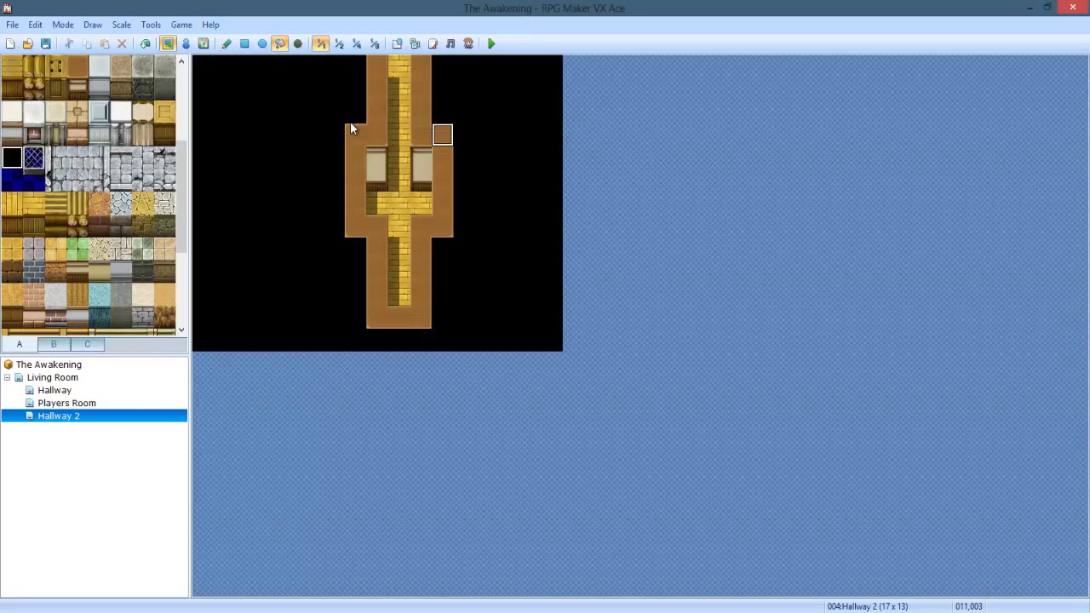
pyautogui.click(226, 44)
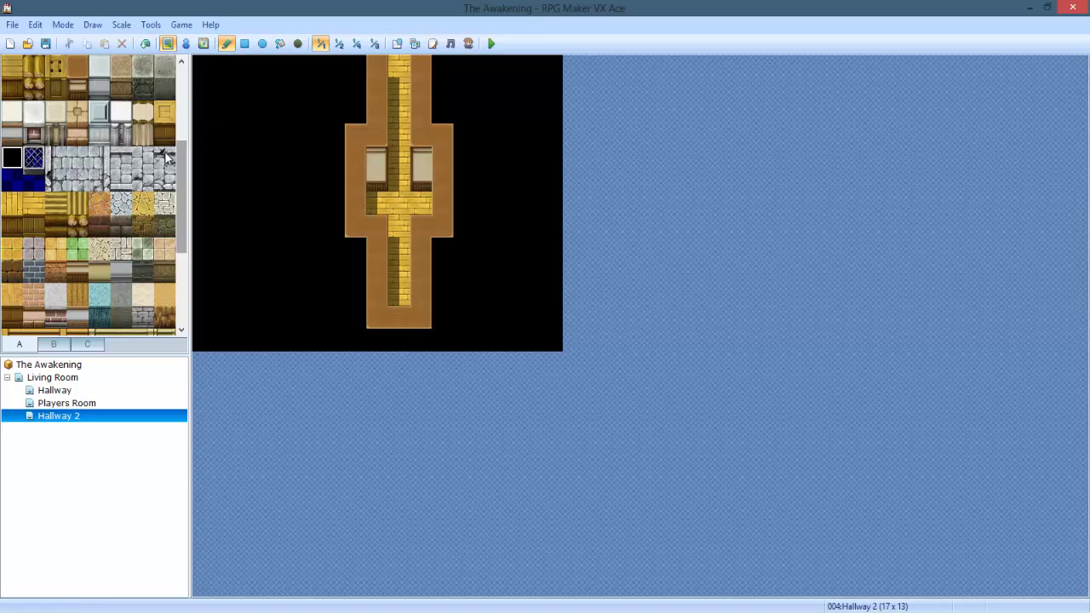
pyautogui.click(99, 180)
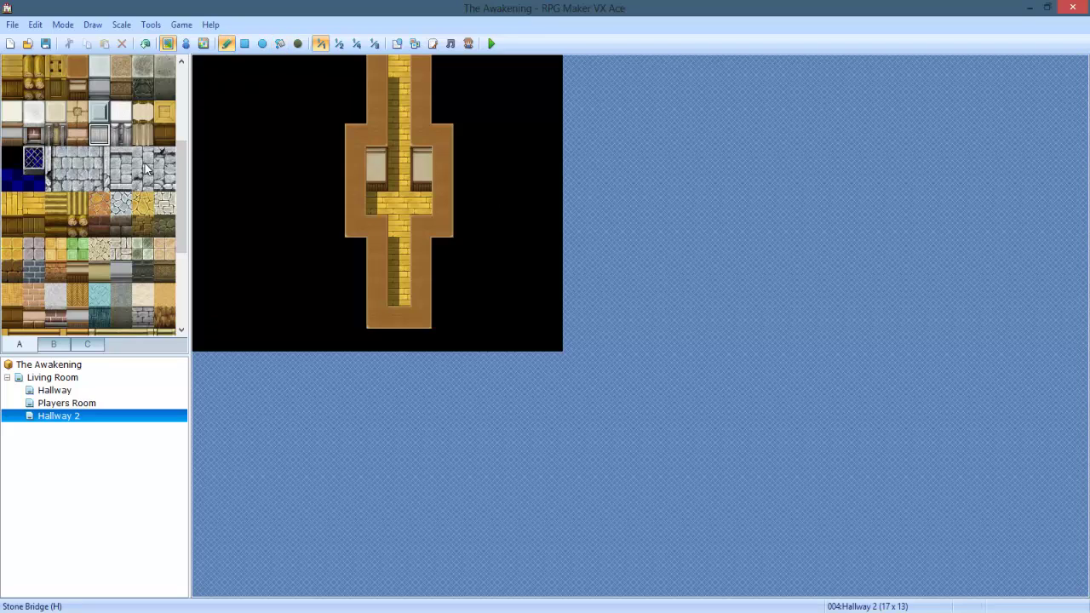
# Step: Erase all automatic shadows from the hallway floor with the shadow pen
pyautogui.click(186, 43)
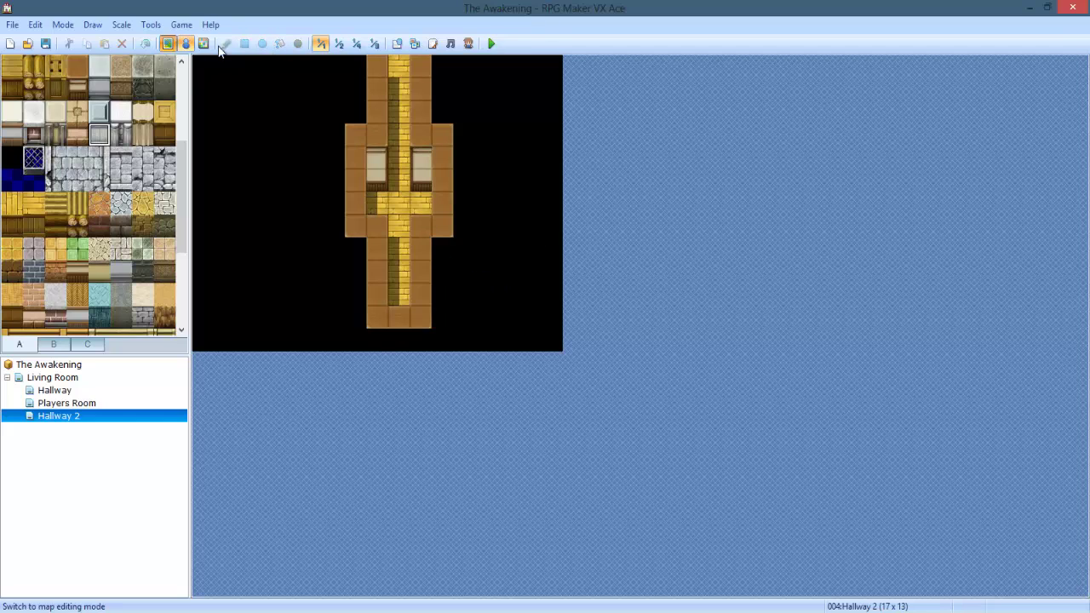
pyautogui.click(167, 43)
pyautogui.click(297, 44)
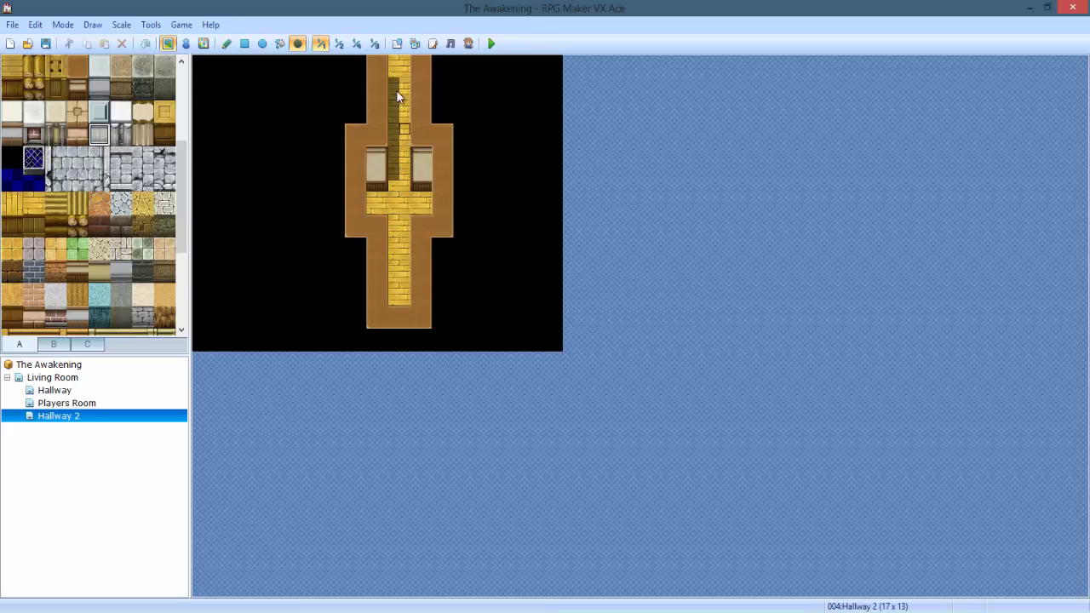
pyautogui.click(226, 43)
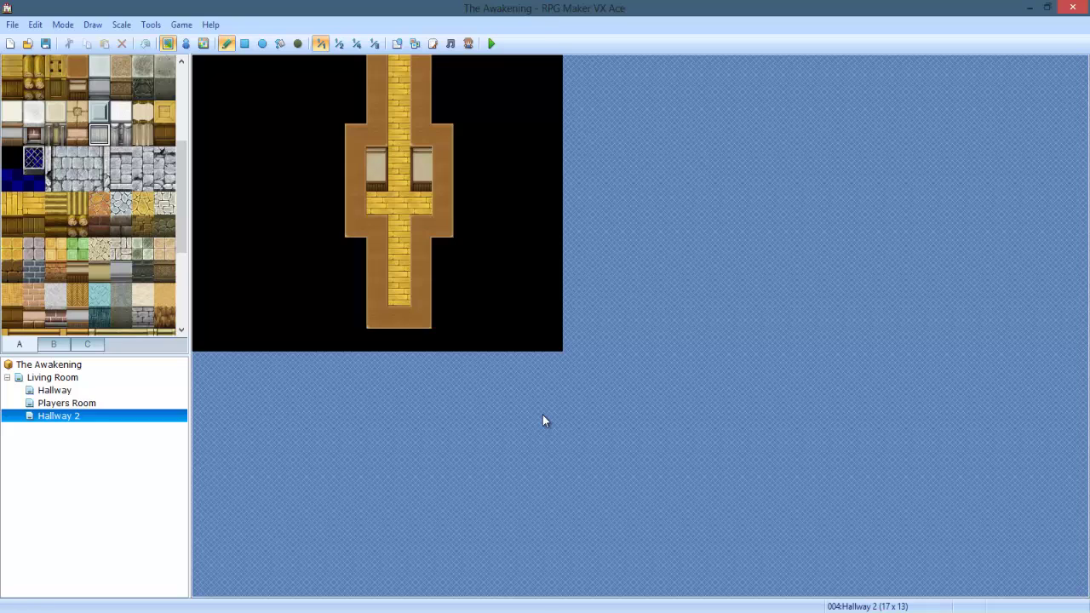
# Step: Switch to GIMP and paste the captured map screenshot as a new image
pyautogui.hotkey('alt', 'Tab')
pyautogui.hotkey('ctrl', 'shift', 'v')
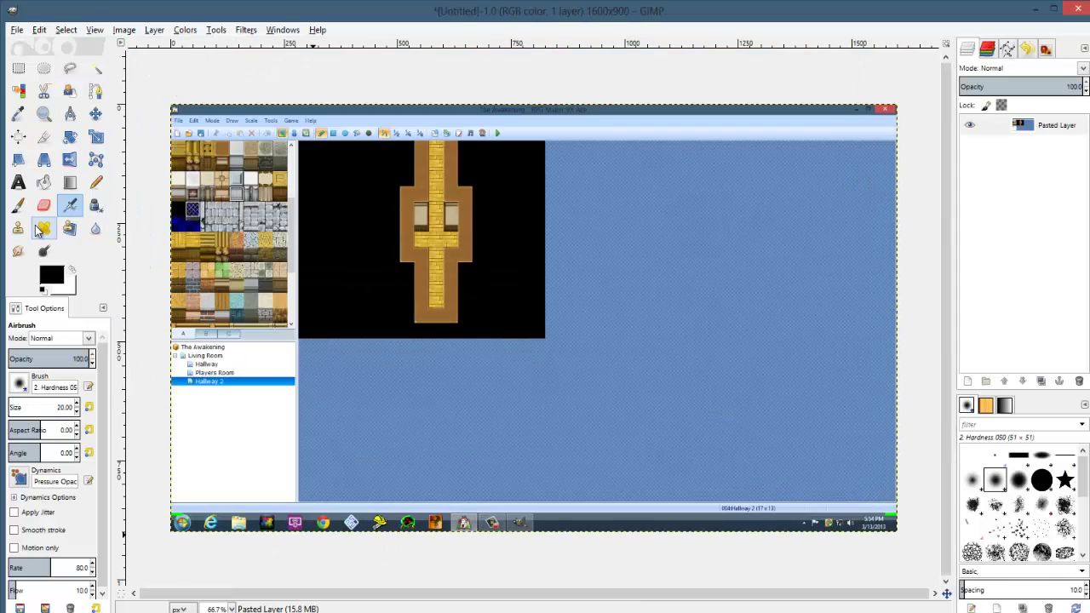
# Step: Crop the screenshot to the 544 × 416 px map area, starting at 282, 77
pyautogui.click(19, 68)
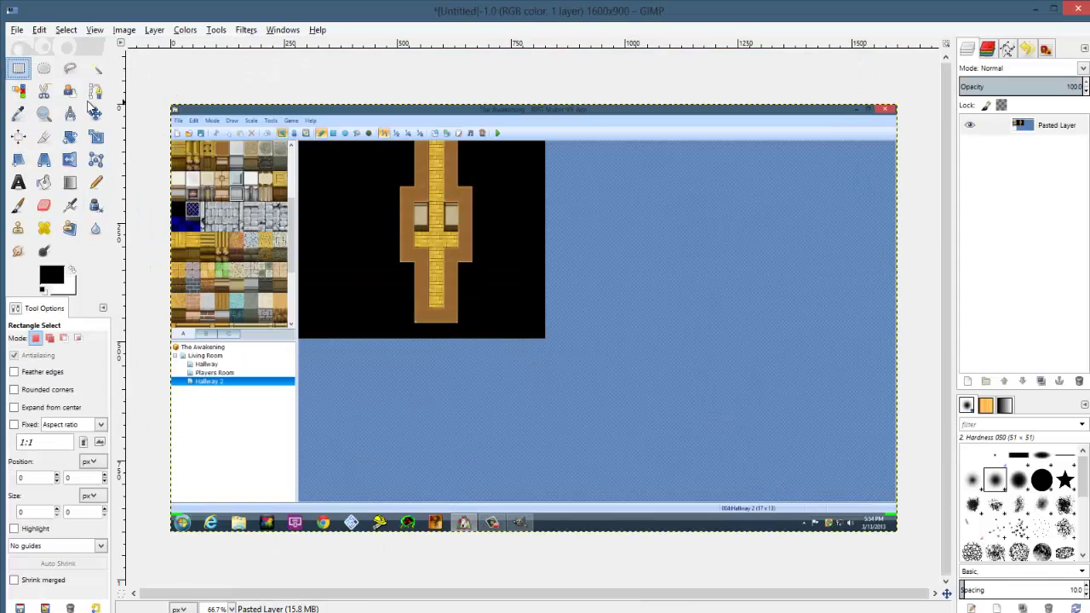
pyautogui.click(45, 136)
pyautogui.keyDown('ctrl'); pyautogui.scroll(4, 334, 160); pyautogui.keyUp('ctrl')
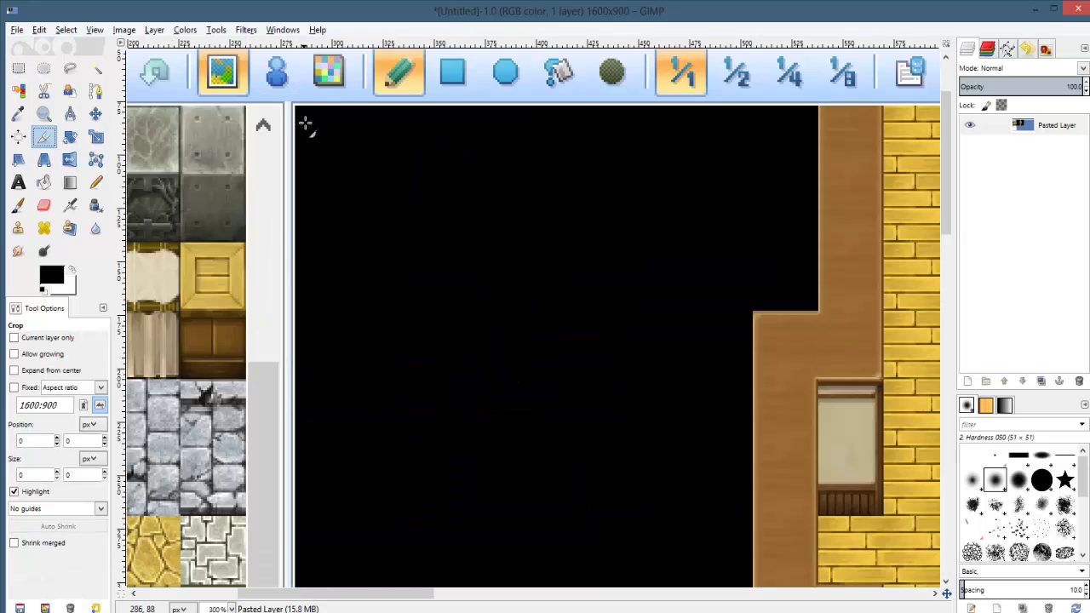
pyautogui.keyDown('ctrl'); pyautogui.scroll(8, 304, 123); pyautogui.keyUp('ctrl')
pyautogui.moveTo(267, 239); pyautogui.dragTo(348, 322)
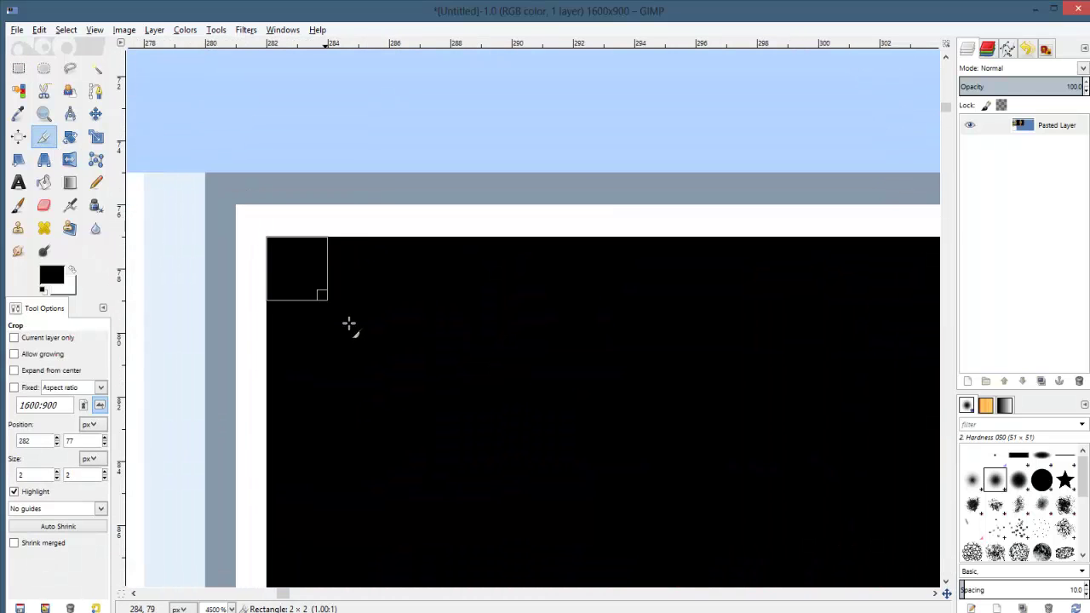
pyautogui.keyDown('ctrl'); pyautogui.scroll(-11, 349, 322); pyautogui.keyUp('ctrl')
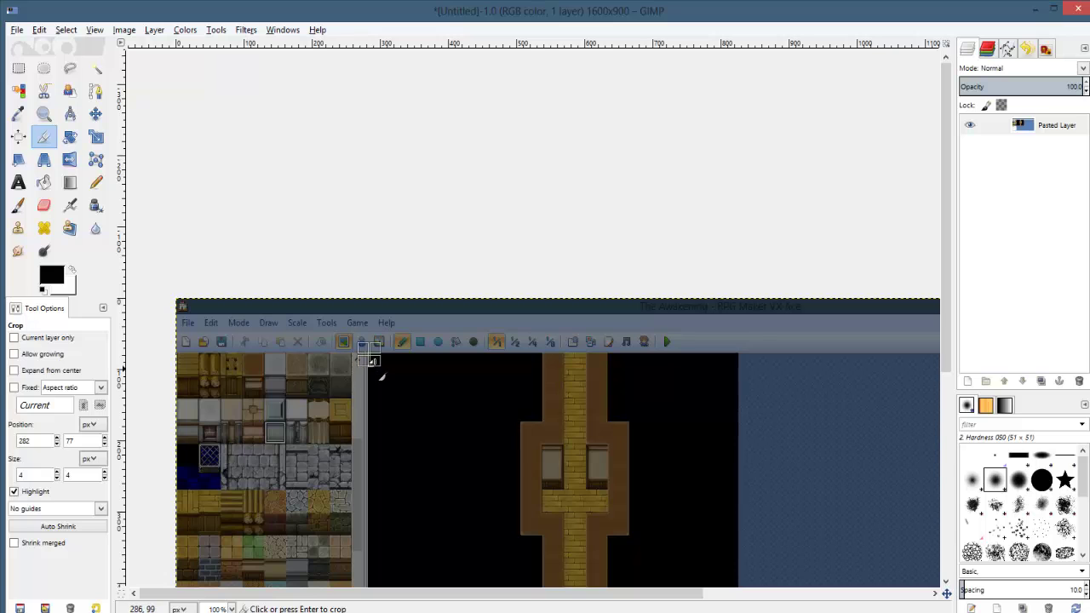
pyautogui.moveTo(380, 366); pyautogui.dragTo(749, 486)
pyautogui.keyDown('ctrl'); pyautogui.scroll(9, 749, 486); pyautogui.keyUp('ctrl')
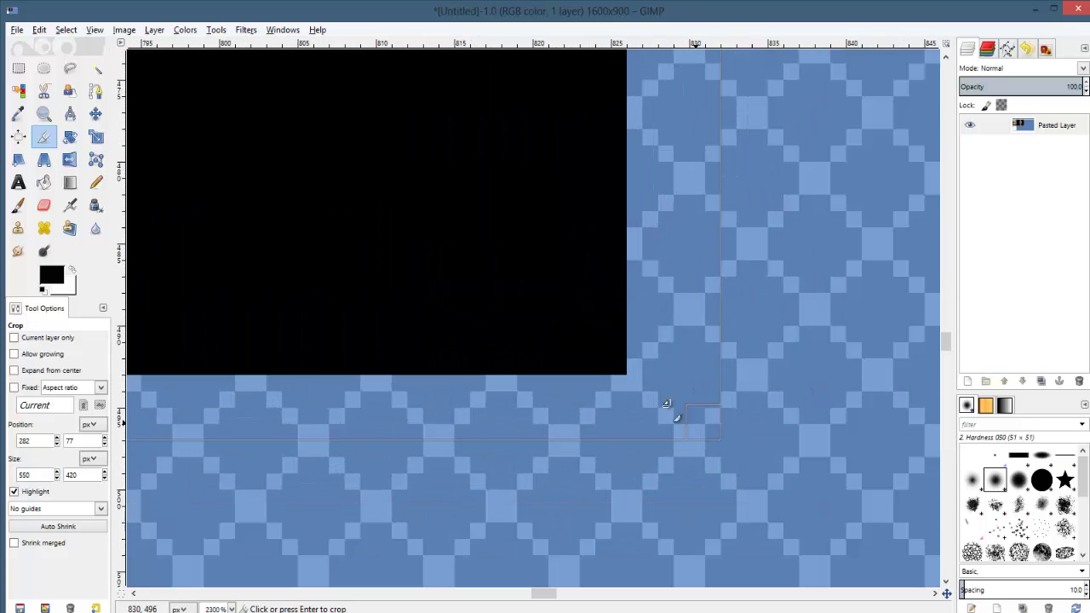
pyautogui.moveTo(667, 403); pyautogui.dragTo(596, 360)
pyautogui.click(451, 224)
pyautogui.keyDown('ctrl'); pyautogui.scroll(-5, 429, 326); pyautogui.keyUp('ctrl')
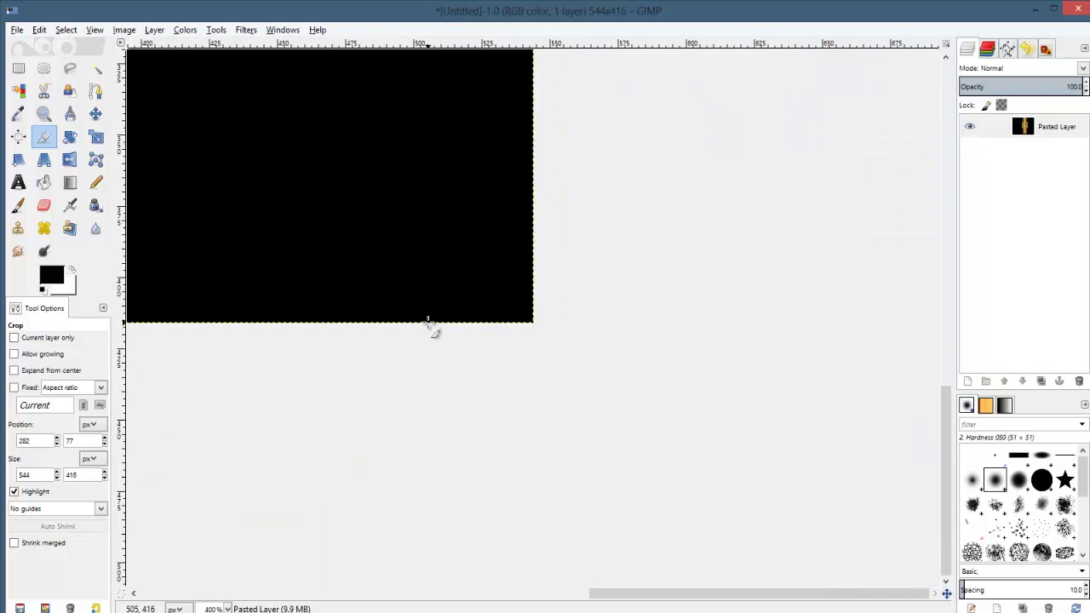
pyautogui.keyDown('ctrl'); pyautogui.scroll(-4, 430, 326); pyautogui.keyUp('ctrl')
# Step: Add a transparent layer, fill it with black, and lower its opacity to about 30.4
pyautogui.click(18, 68)
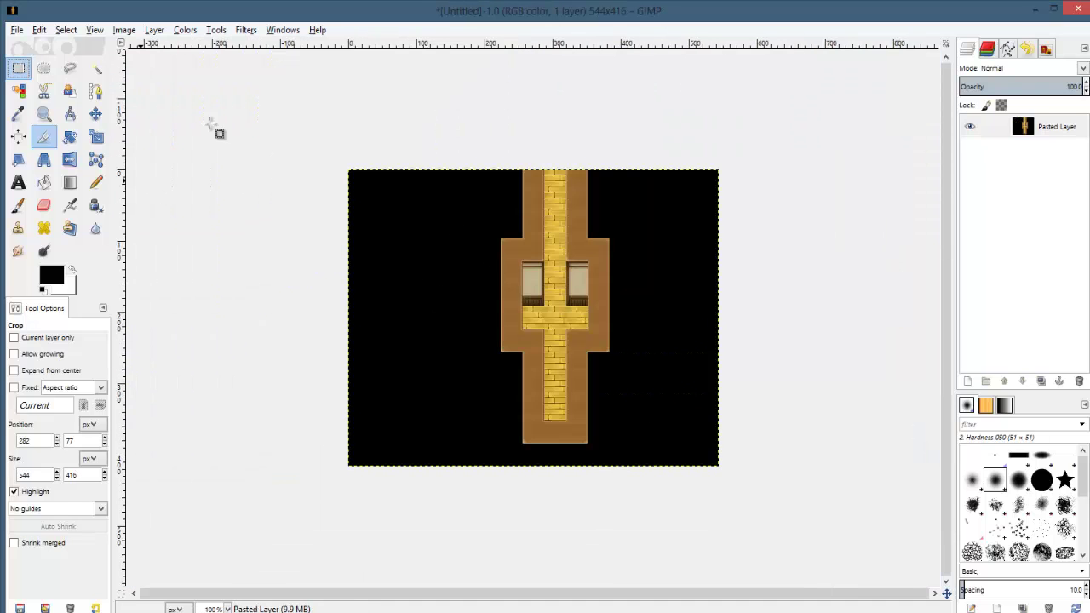
pyautogui.click(968, 380)
pyautogui.click(175, 286)
pyautogui.press('e')
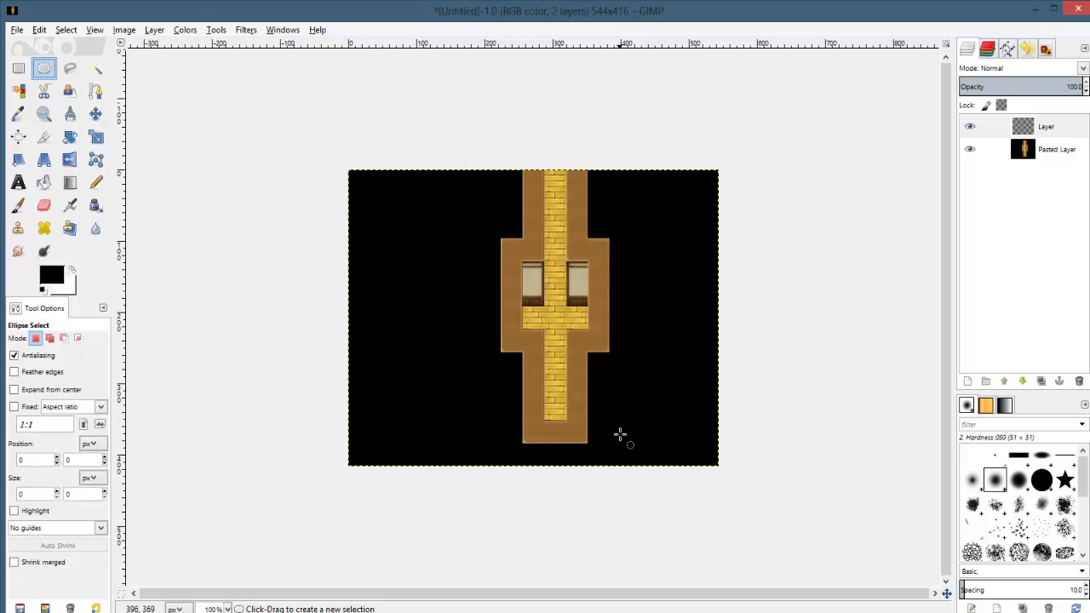
pyautogui.click(43, 181)
pyautogui.click(423, 248)
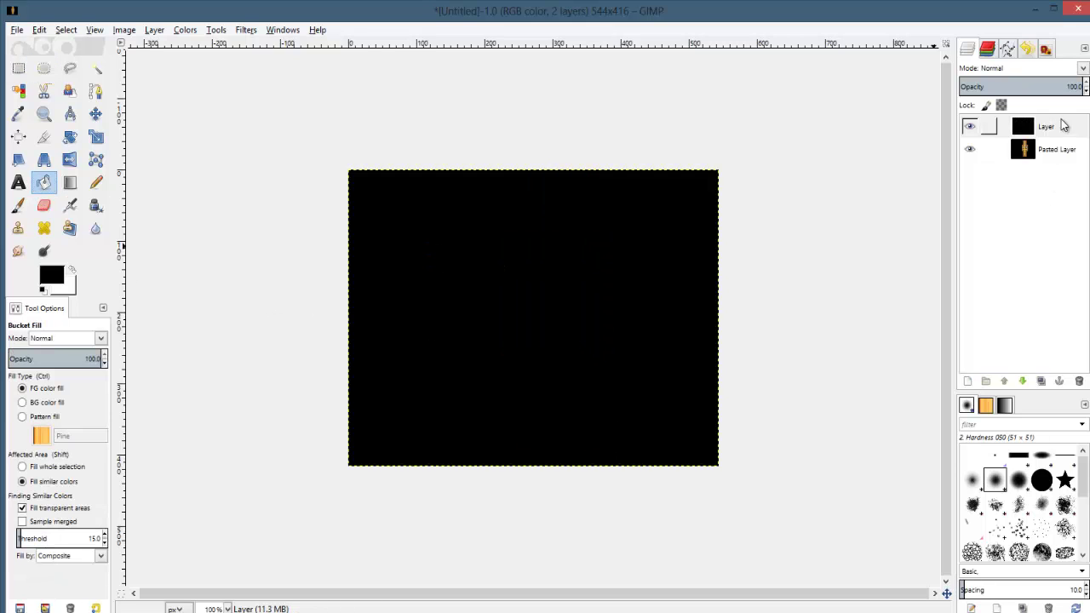
pyautogui.moveTo(951, 94); pyautogui.dragTo(80, 121)
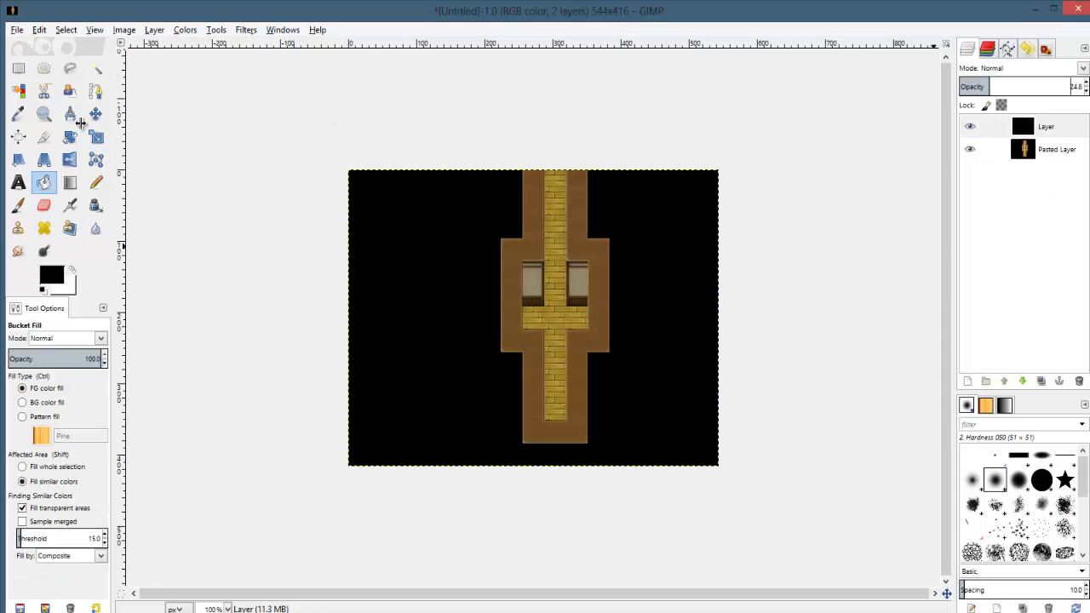
# Step: Draw an elliptical selection of about 106 × 116 px around the corridor's lower end and reduce the black layer's opacity to 18.7
pyautogui.press('e')
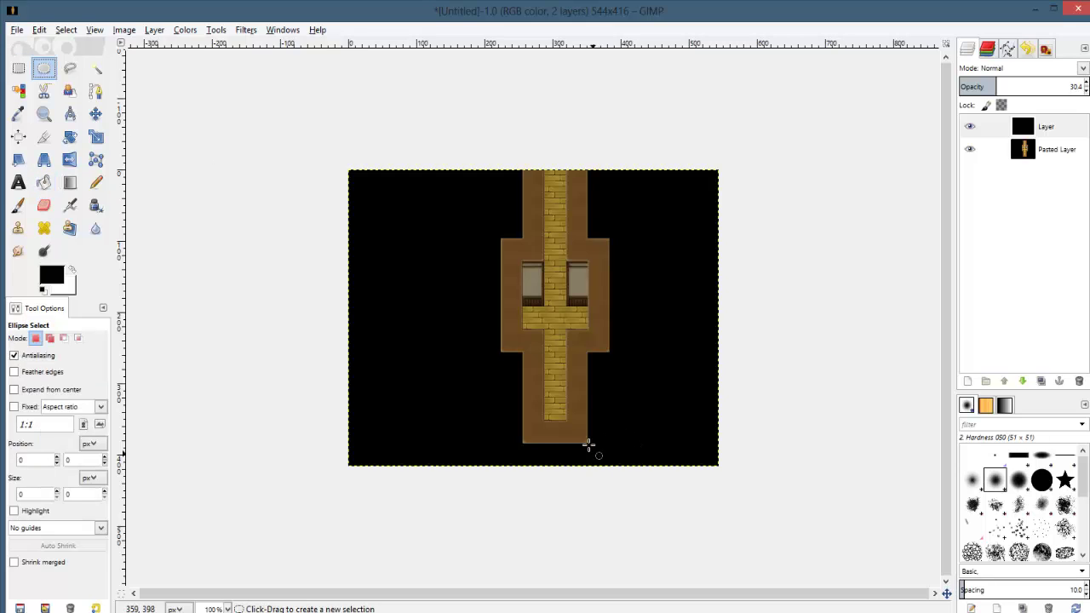
pyautogui.moveTo(587, 444); pyautogui.dragTo(521, 371)
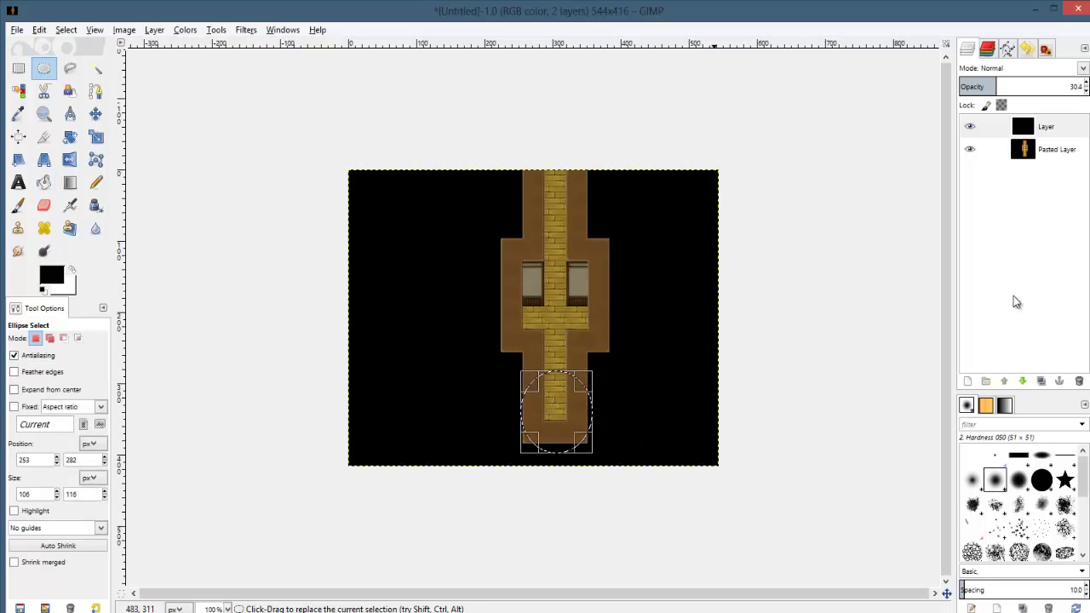
pyautogui.moveTo(981, 91); pyautogui.dragTo(1018, 104)
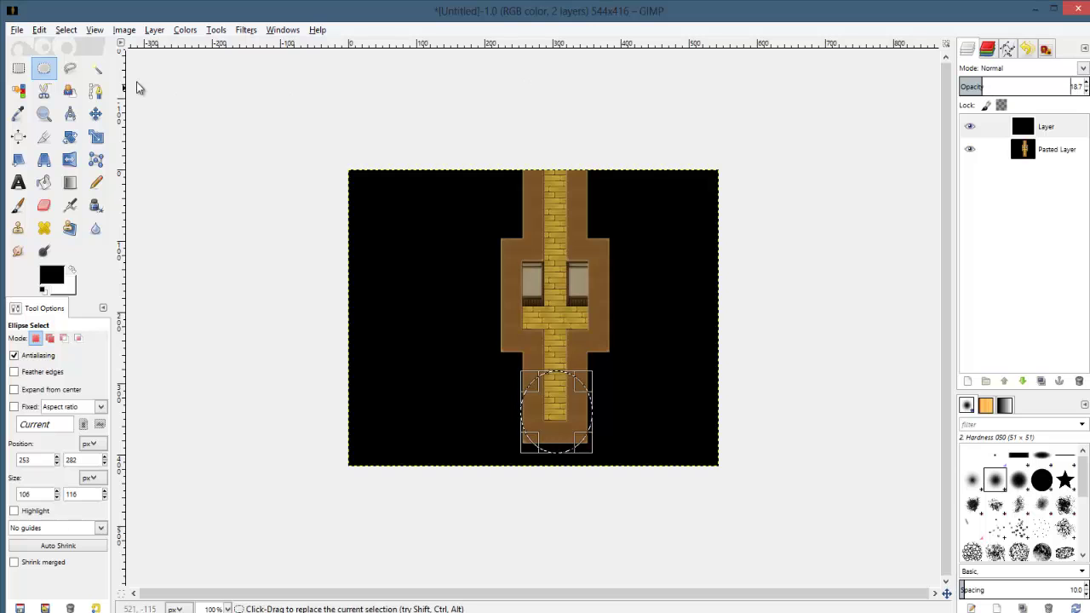
# Step: Subtract rectangles beside and below the yellow floor from the ellipse, leaving only the floor area selected
pyautogui.click(19, 68)
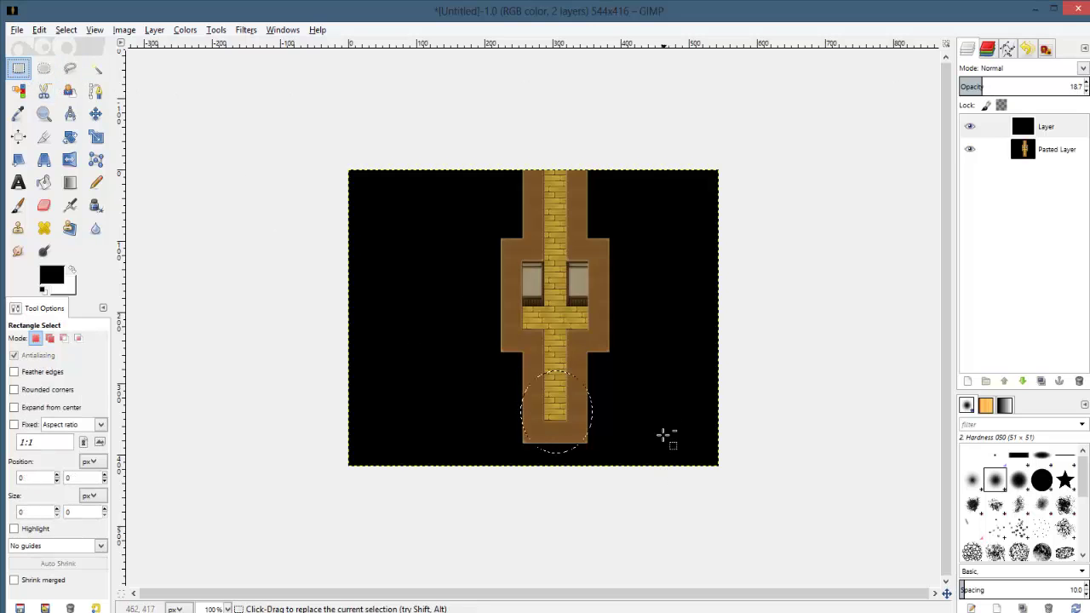
pyautogui.moveTo(665, 461); pyautogui.dragTo(568, 298)
pyautogui.keyDown('ctrl'); pyautogui.scroll(3, 542, 378); pyautogui.keyUp('ctrl')
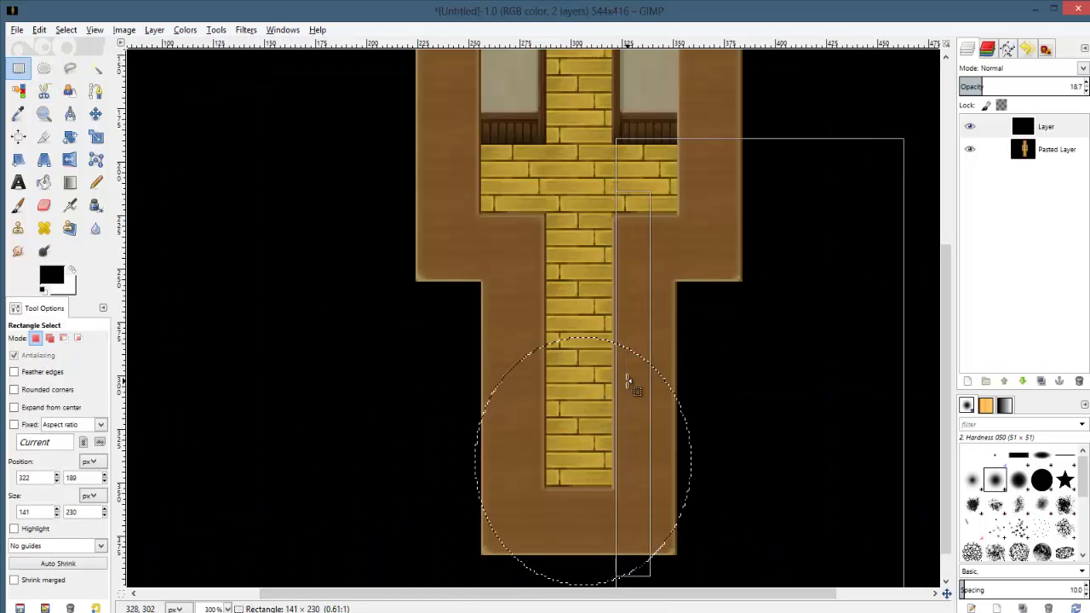
pyautogui.scroll(-3, 611, 355)
pyautogui.keyDown('ctrl'); pyautogui.moveTo(838, 554); pyautogui.dragTo(368, 355); pyautogui.keyUp('ctrl')
pyautogui.keyDown('ctrl'); pyautogui.moveTo(279, 477); pyautogui.dragTo(516, 160); pyautogui.keyUp('ctrl')
pyautogui.keyDown('ctrl'); pyautogui.scroll(3, 502, 279); pyautogui.keyUp('ctrl')
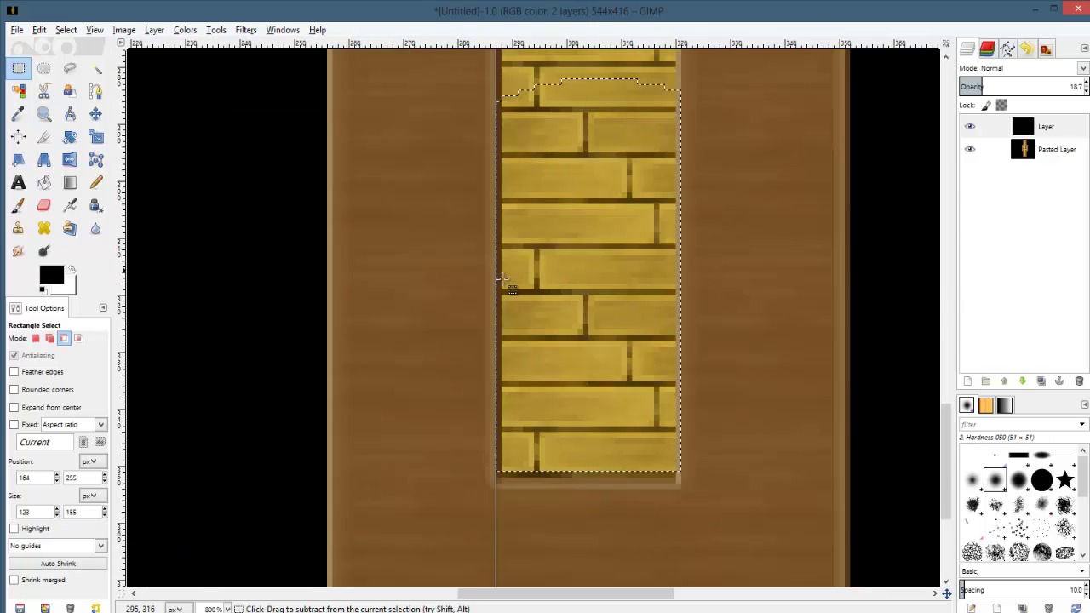
pyautogui.moveTo(503, 279)
pyautogui.mouseDown()
pyautogui.moveTo(464, 283)
pyautogui.moveTo(501, 281)
pyautogui.mouseUp()
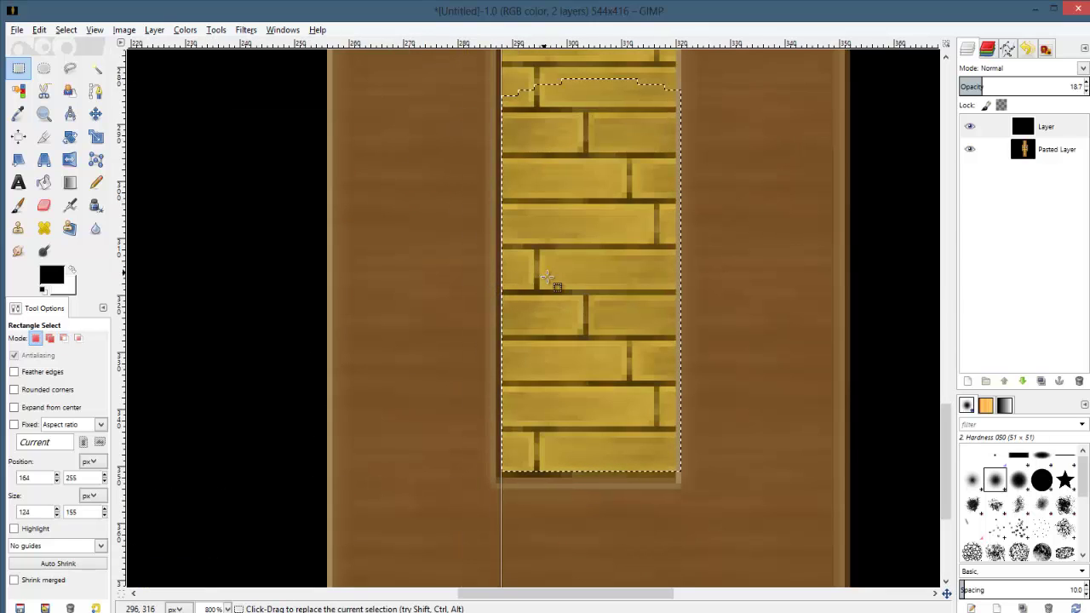
# Step: Feather the floor selection by 5 px, delete its contents from the black layer, and drop the selection
pyautogui.keyDown('ctrl'); pyautogui.scroll(-3, 549, 281); pyautogui.keyUp('ctrl')
pyautogui.keyDown('ctrl'); pyautogui.scroll(-1, 554, 285); pyautogui.keyUp('ctrl')
pyautogui.keyDown('ctrl'); pyautogui.scroll(1, 555, 281); pyautogui.keyUp('ctrl')
pyautogui.rightClick(573, 295)
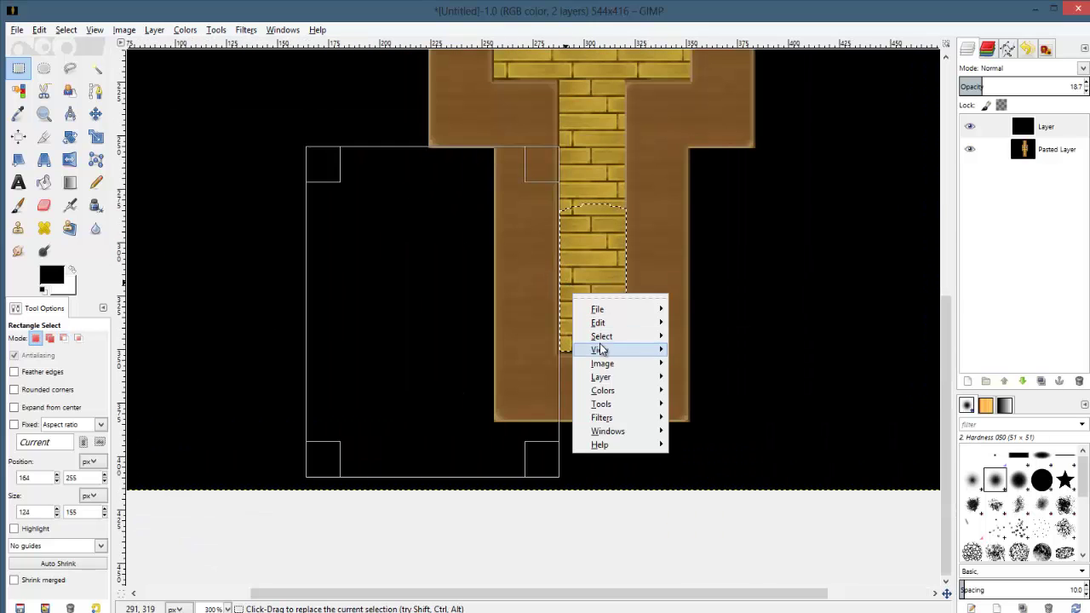
pyautogui.moveTo(602, 336)
pyautogui.click(785, 470)
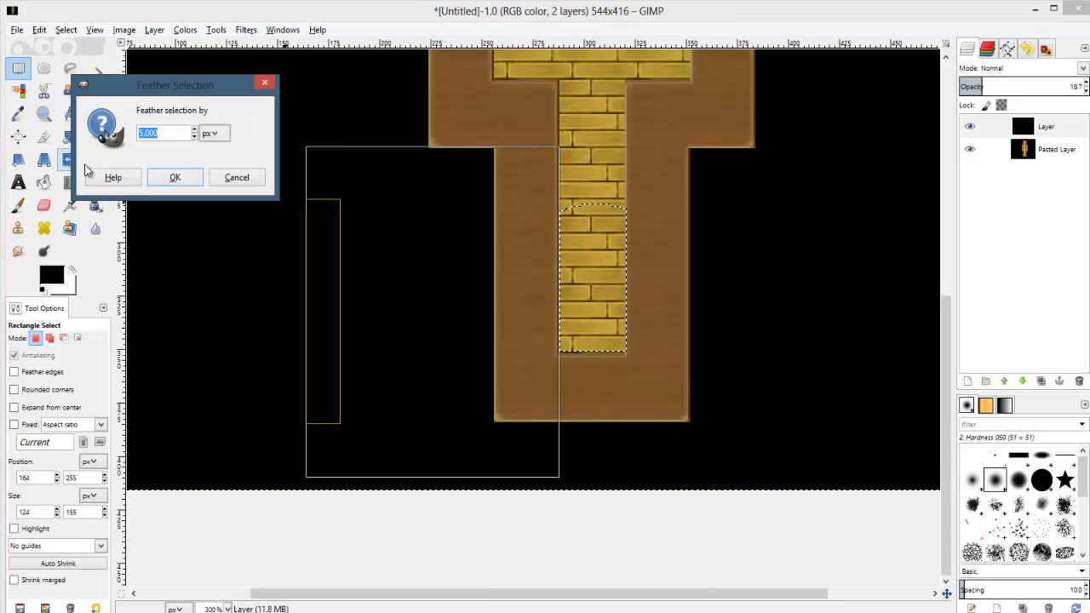
pyautogui.click(167, 183)
pyautogui.press('Delete')
pyautogui.press('Delete')
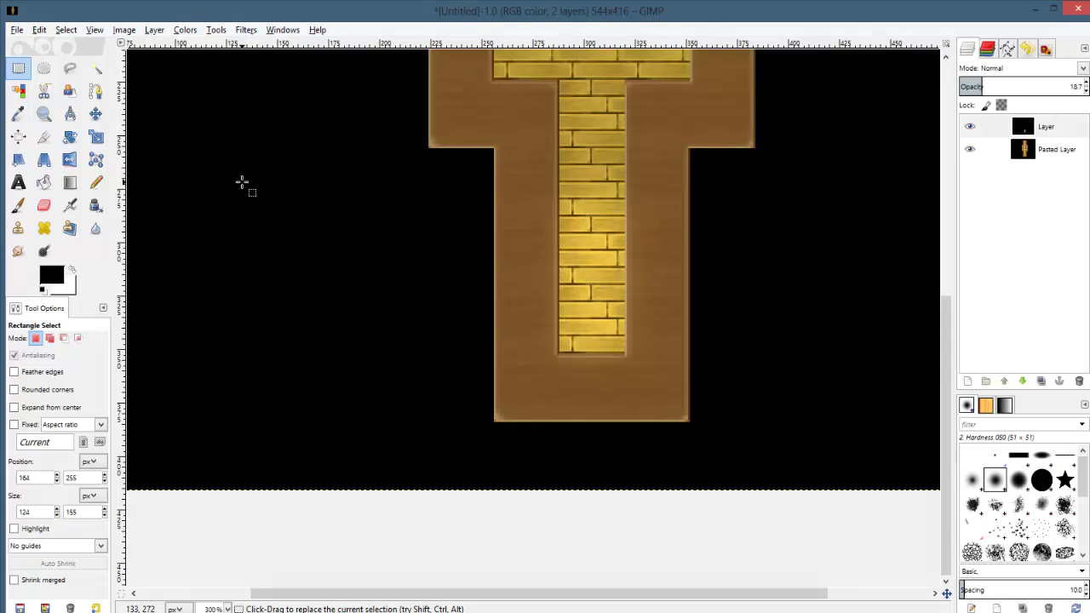
pyautogui.keyDown('ctrl'); pyautogui.scroll(-3, 700, 225); pyautogui.keyUp('ctrl')
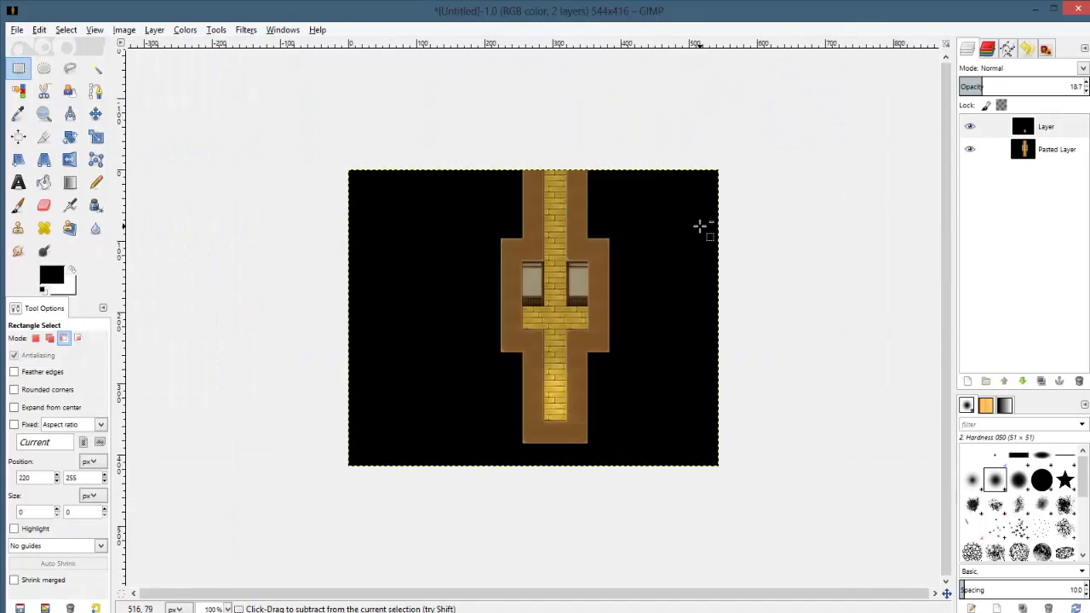
# Step: Raise the black layer's opacity to 32.4 and hide the pasted map layer
pyautogui.keyDown('ctrl'); pyautogui.scroll(1, 699, 225); pyautogui.keyUp('ctrl')
pyautogui.moveTo(1001, 89); pyautogui.dragTo(1004, 93)
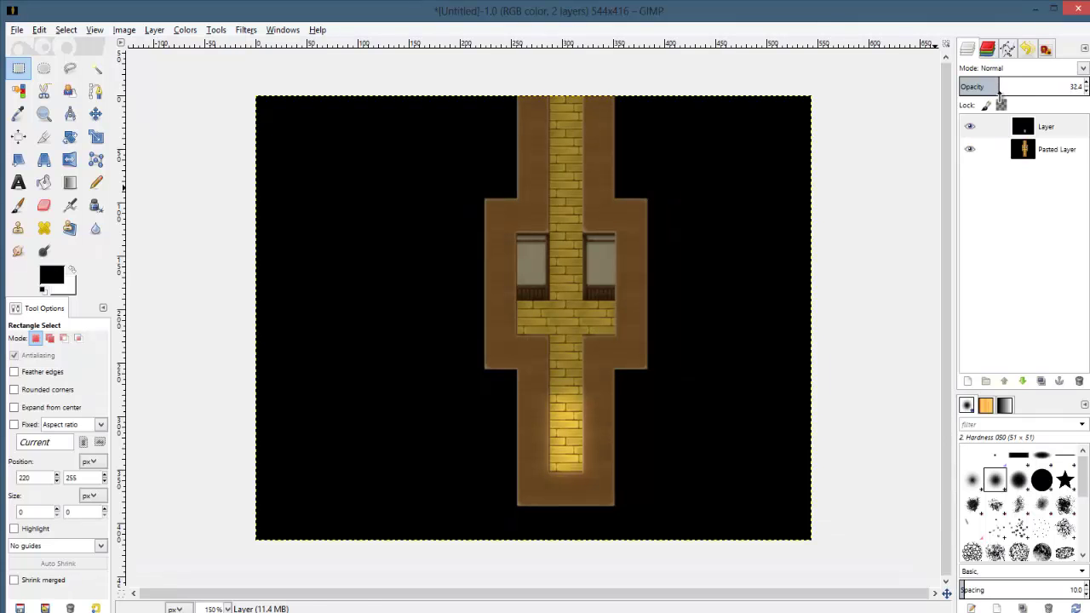
pyautogui.moveTo(596, 353); pyautogui.dragTo(521, 290, button='middle')
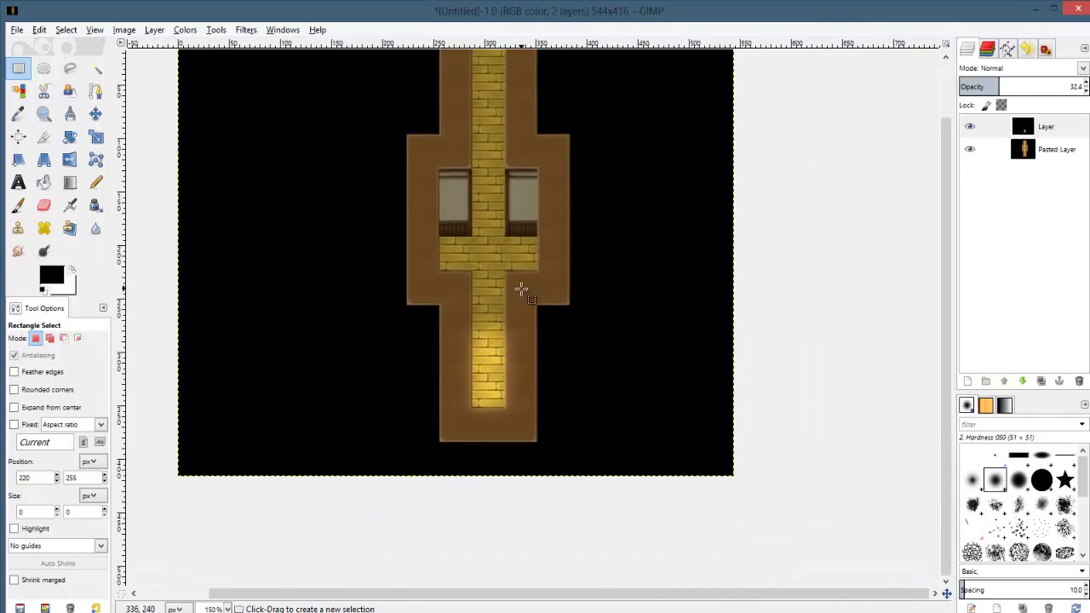
pyautogui.click(969, 149)
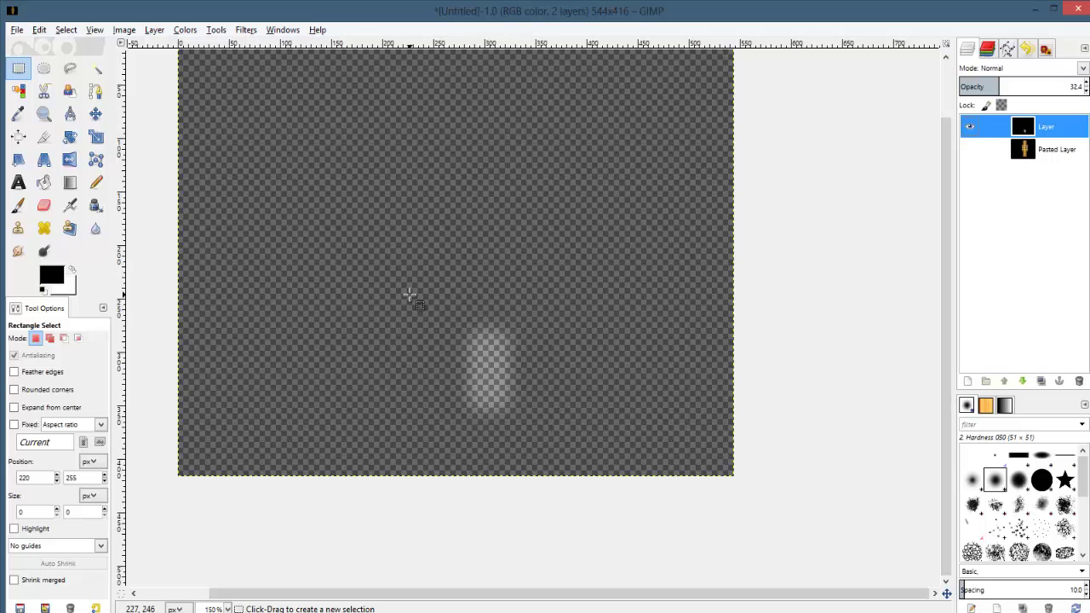
# Step: Export the overlay as Hallway 2.png into the HORROR GAME project's Graphics/Pictures folder with the current PNG options
pyautogui.hotkey('ctrl', 'shift', 'e')
pyautogui.write('Hallway 2.png')
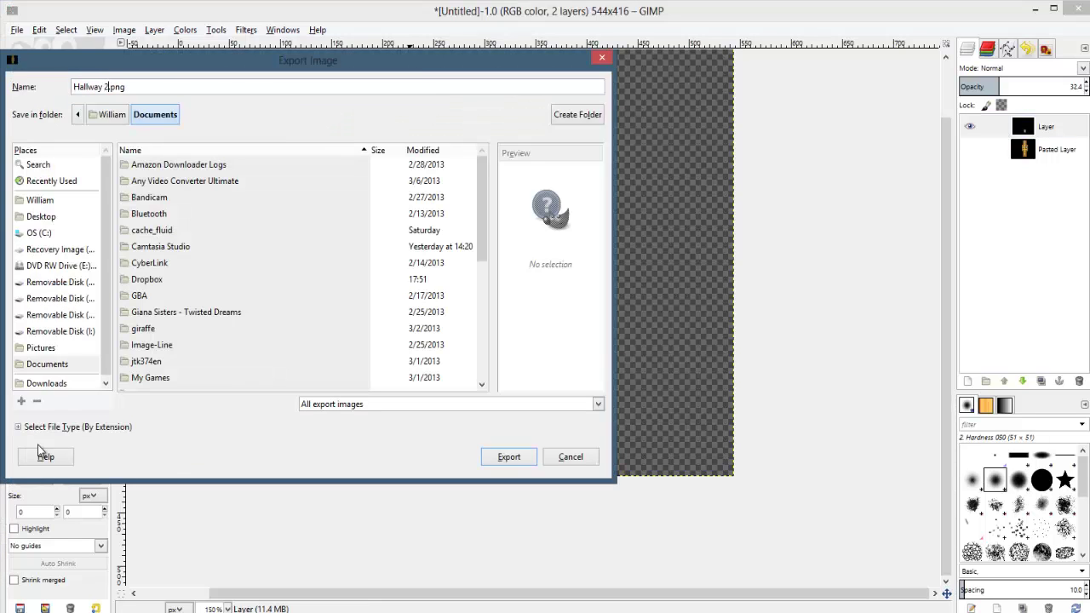
pyautogui.scroll(-3, 236, 358)
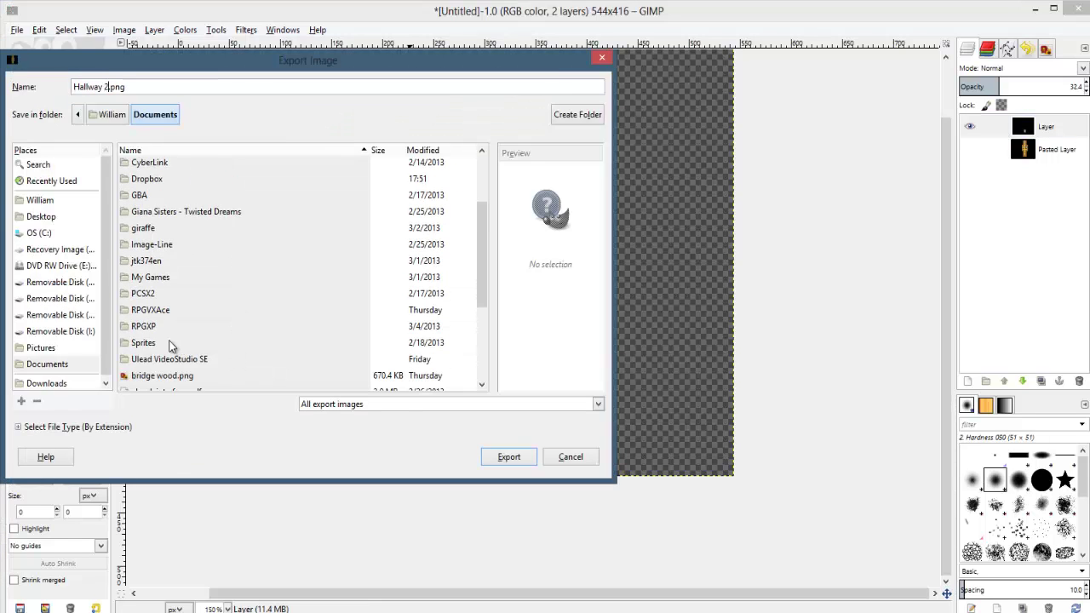
pyautogui.doubleClick(152, 312)
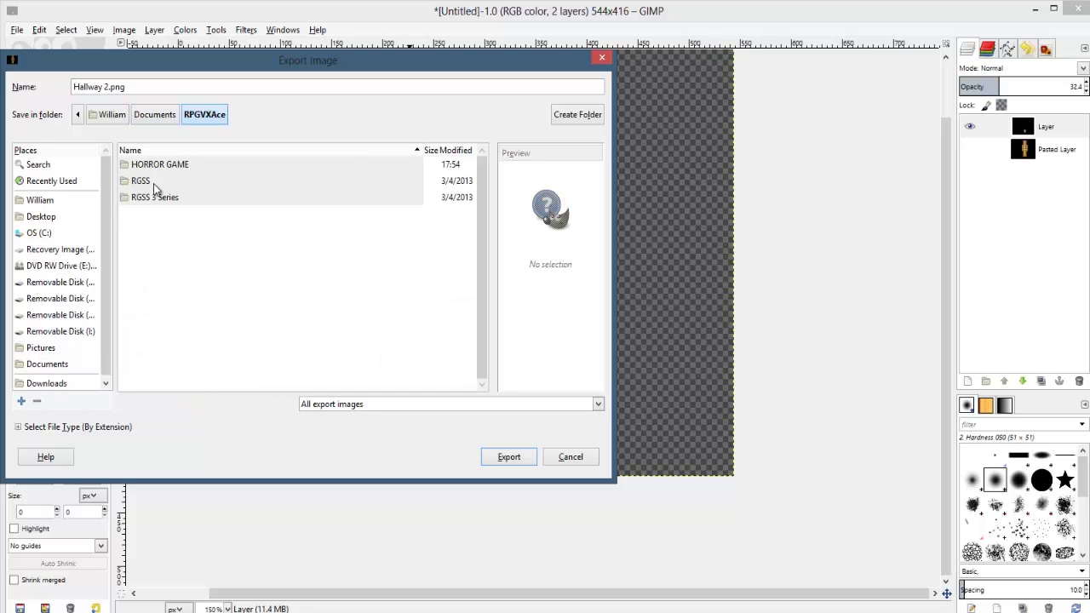
pyautogui.click(165, 153)
pyautogui.click(166, 153)
pyautogui.doubleClick(167, 164)
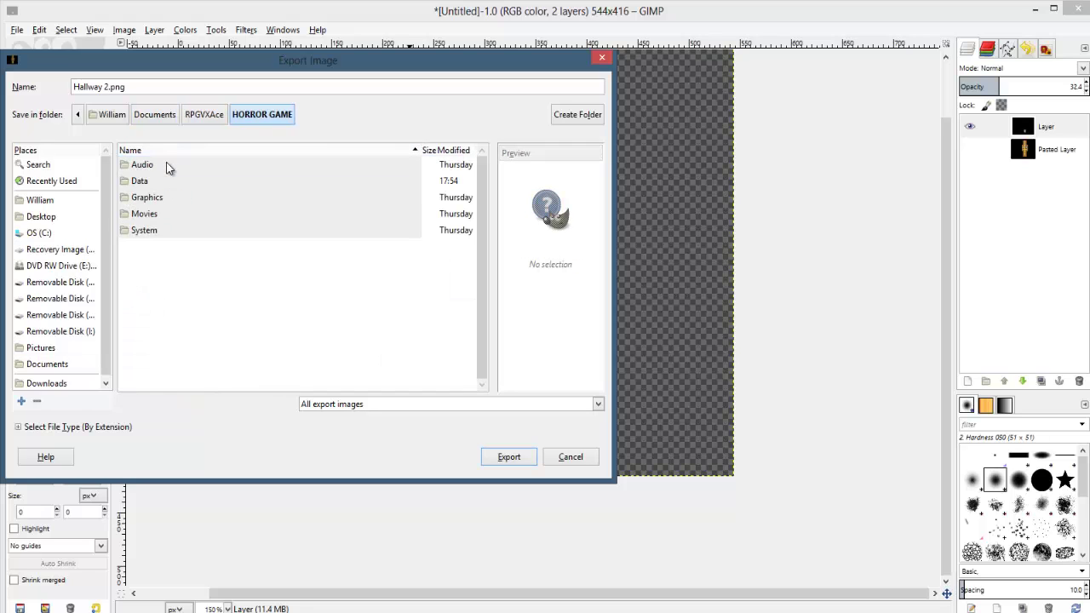
pyautogui.doubleClick(147, 197)
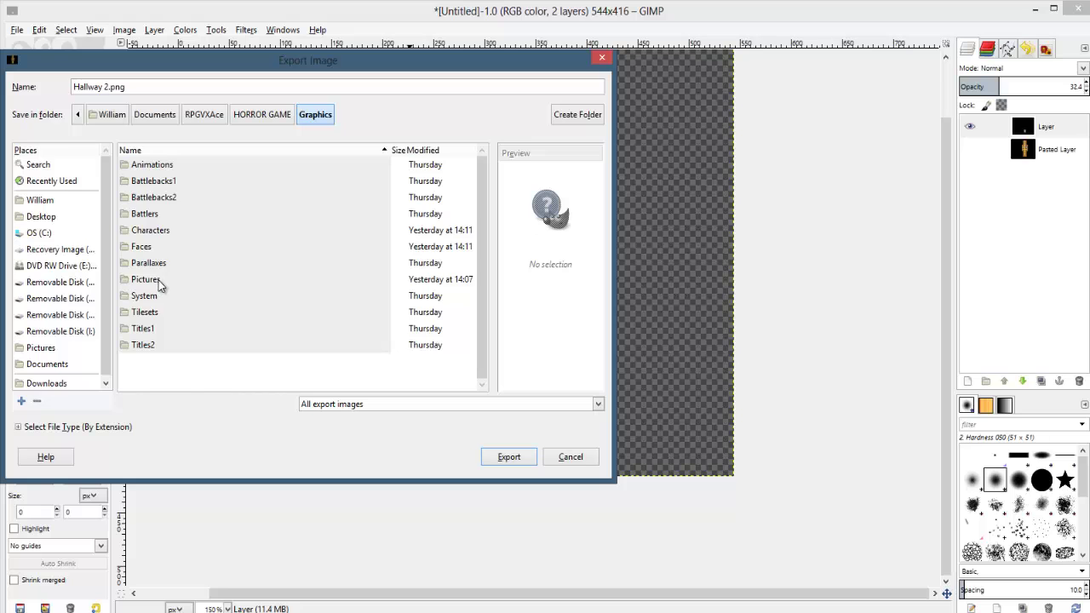
pyautogui.doubleClick(145, 279)
pyautogui.press('Return')
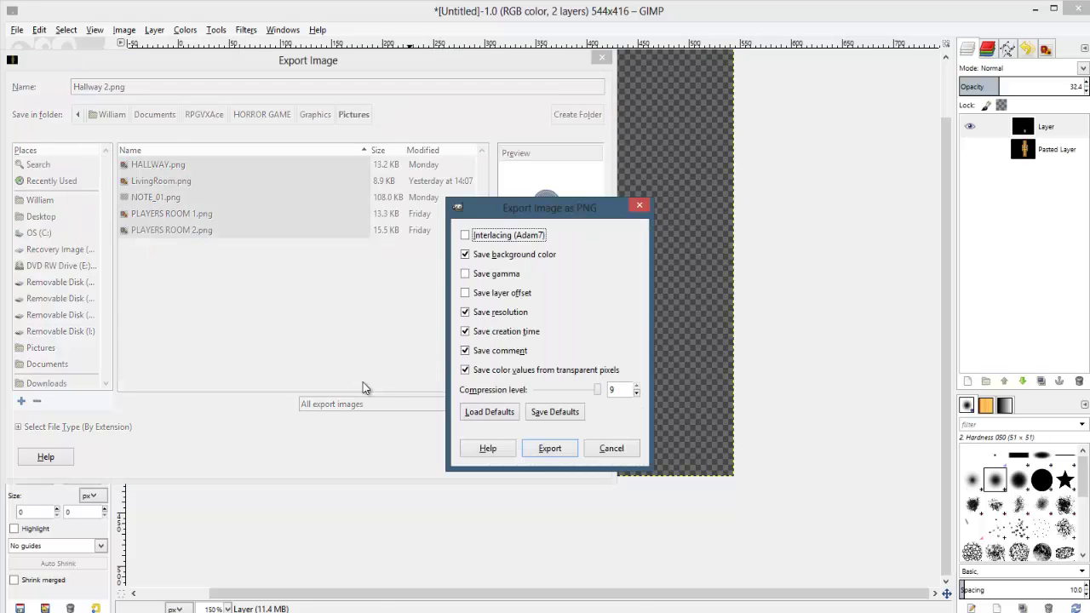
pyautogui.press('Return')
# Step: Switch to RPG Maker VX Ace and copy the Hallway map's picture event onto the lower-right corner tile (016,012) of Hallway 2
pyautogui.hotkey('alt', 'Tab')
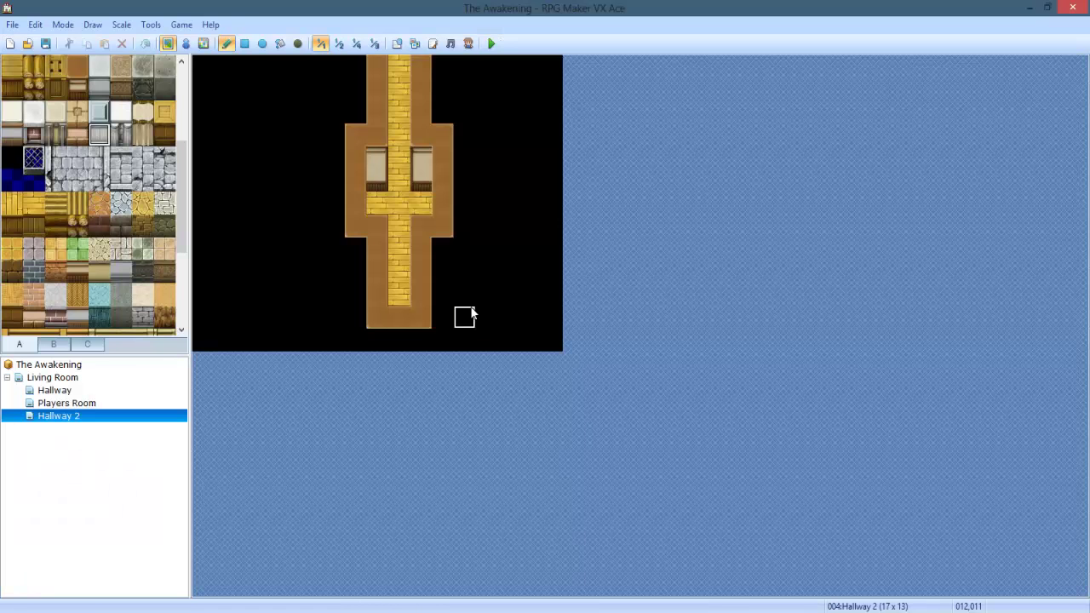
pyautogui.click(184, 44)
pyautogui.click(82, 408)
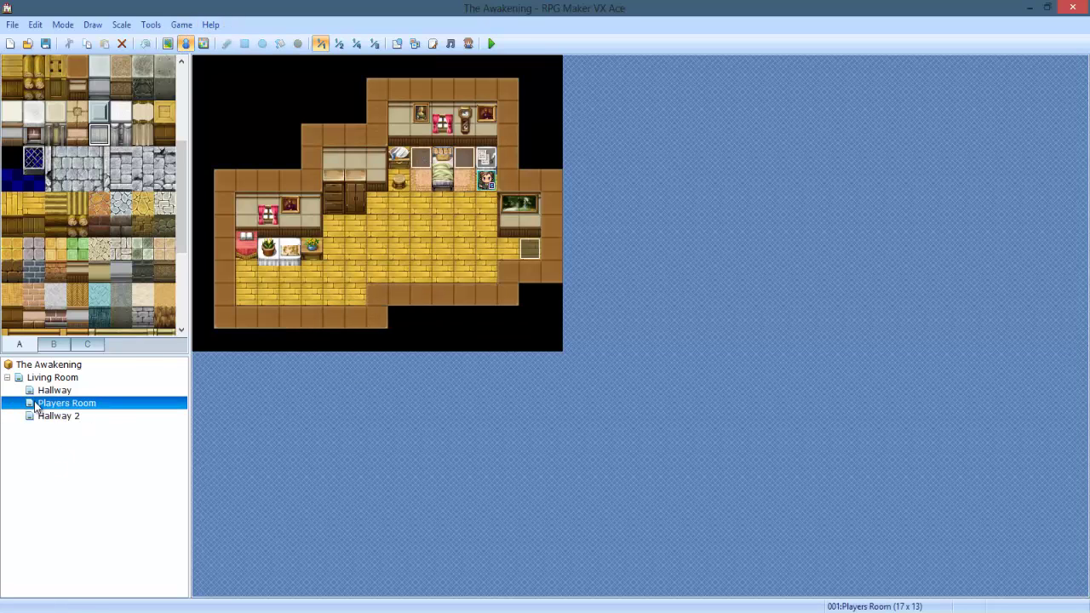
pyautogui.click(60, 378)
pyautogui.click(55, 390)
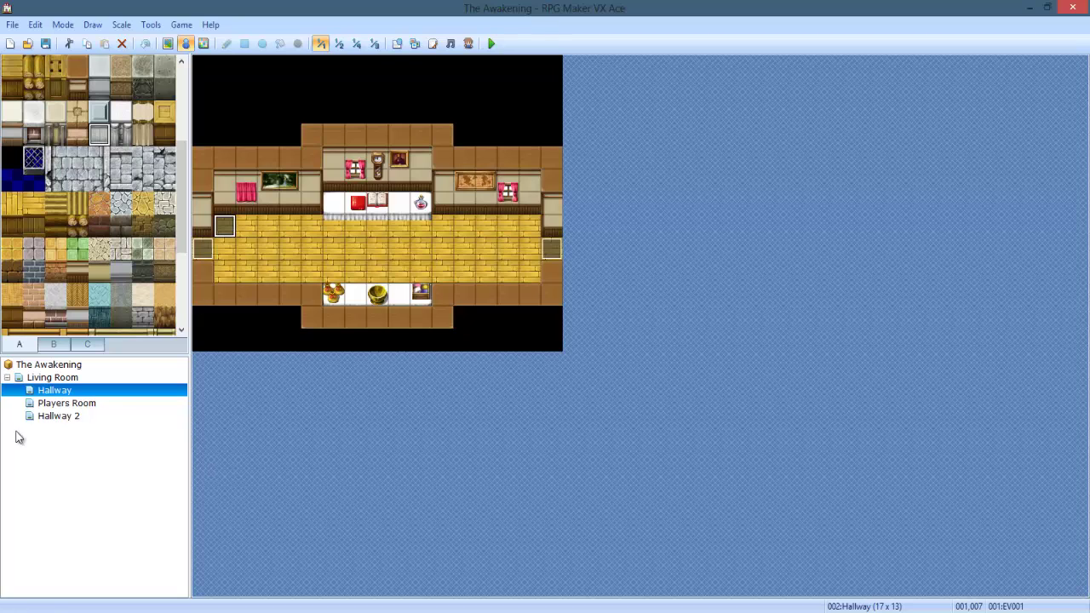
pyautogui.click(57, 415)
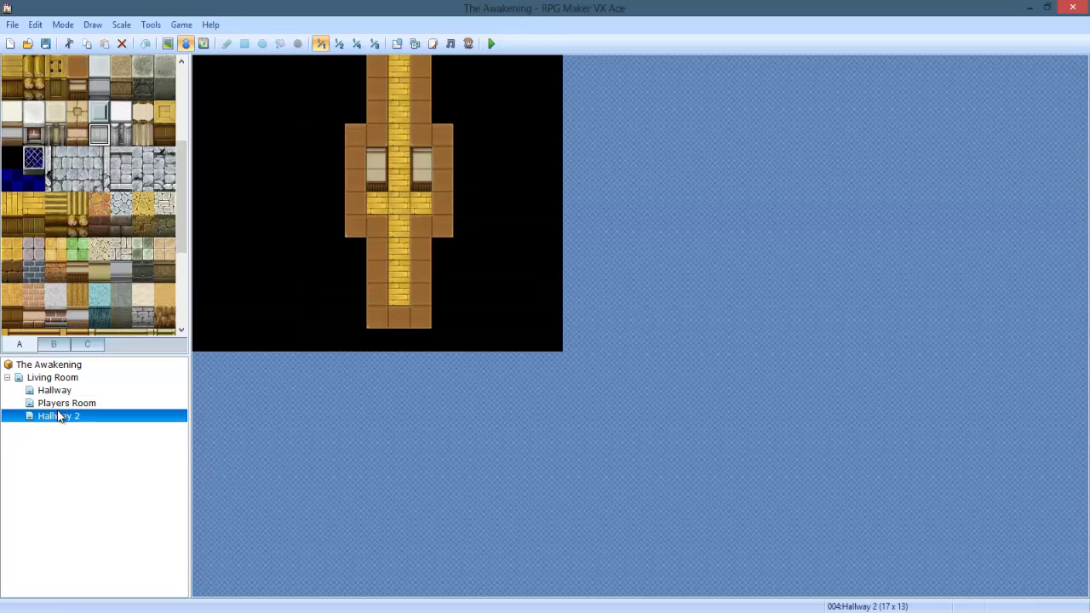
pyautogui.doubleClick(552, 340)
# Step: Change the copied event's Show Picture graphic to Hallway 2 and save the event
pyautogui.doubleClick(544, 161)
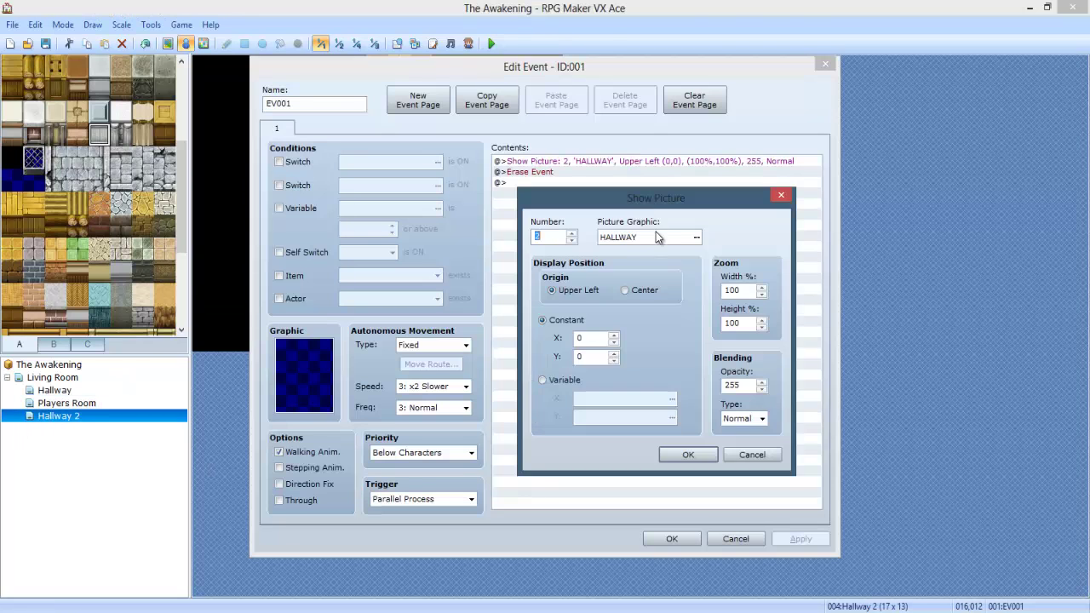
pyautogui.click(647, 238)
pyautogui.click(498, 213)
pyautogui.click(492, 201)
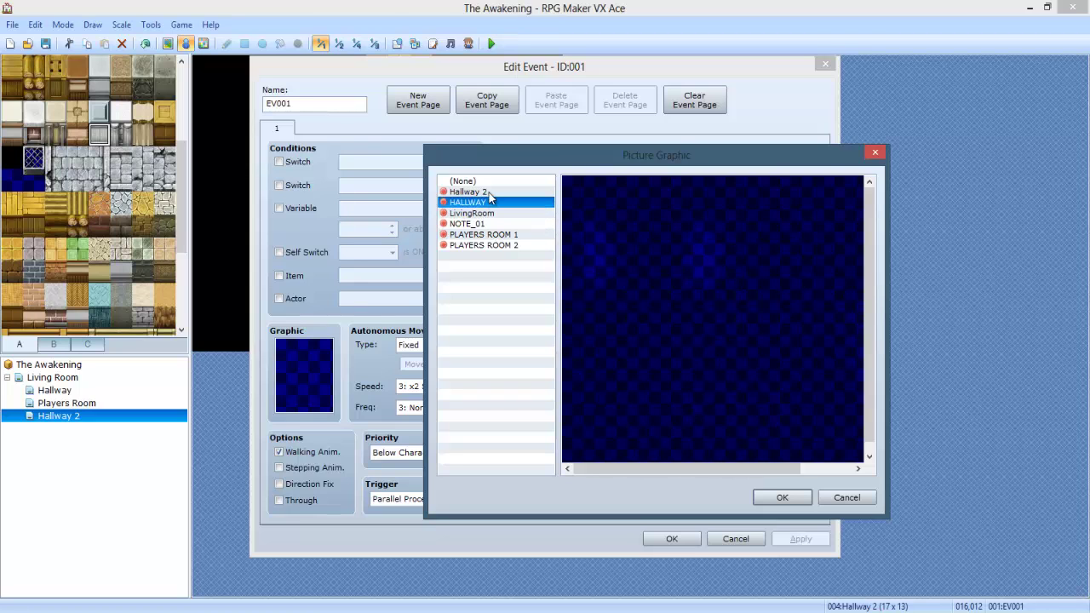
pyautogui.click(490, 192)
pyautogui.click(781, 498)
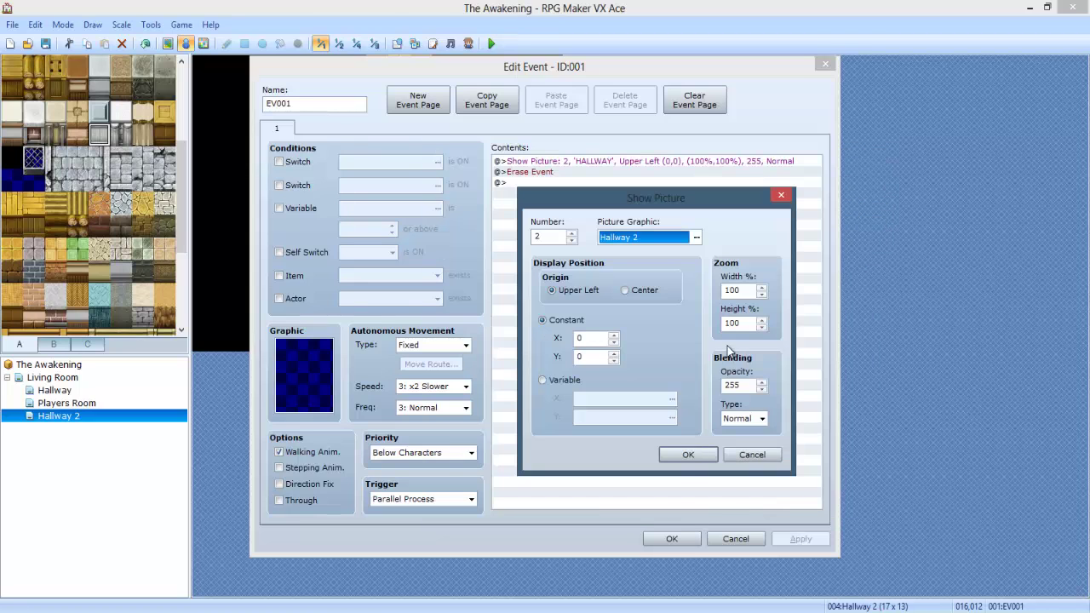
pyautogui.click(693, 238)
pyautogui.click(477, 202)
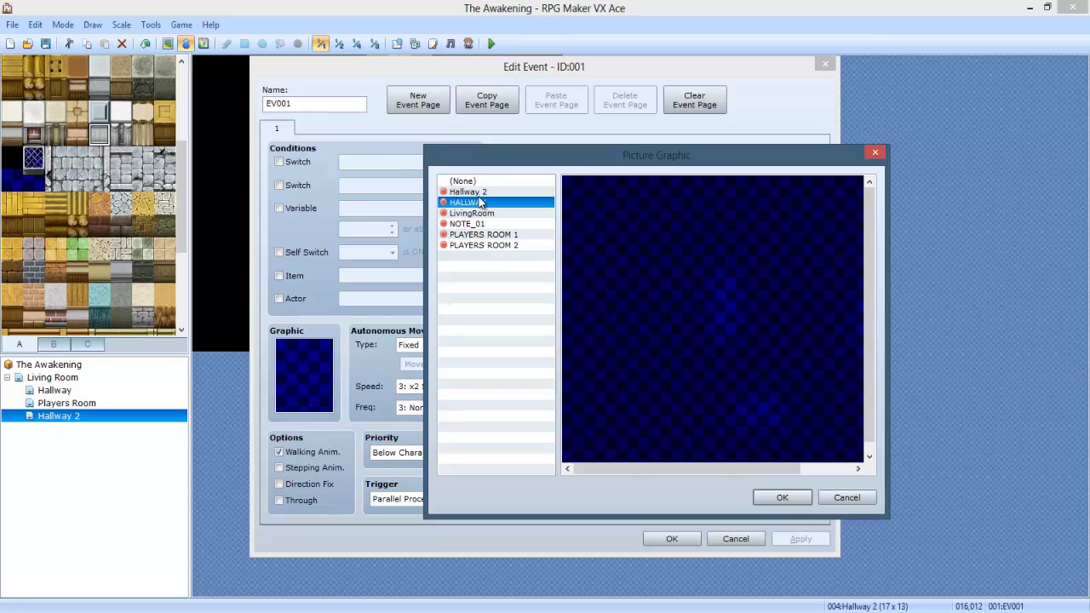
pyautogui.click(490, 192)
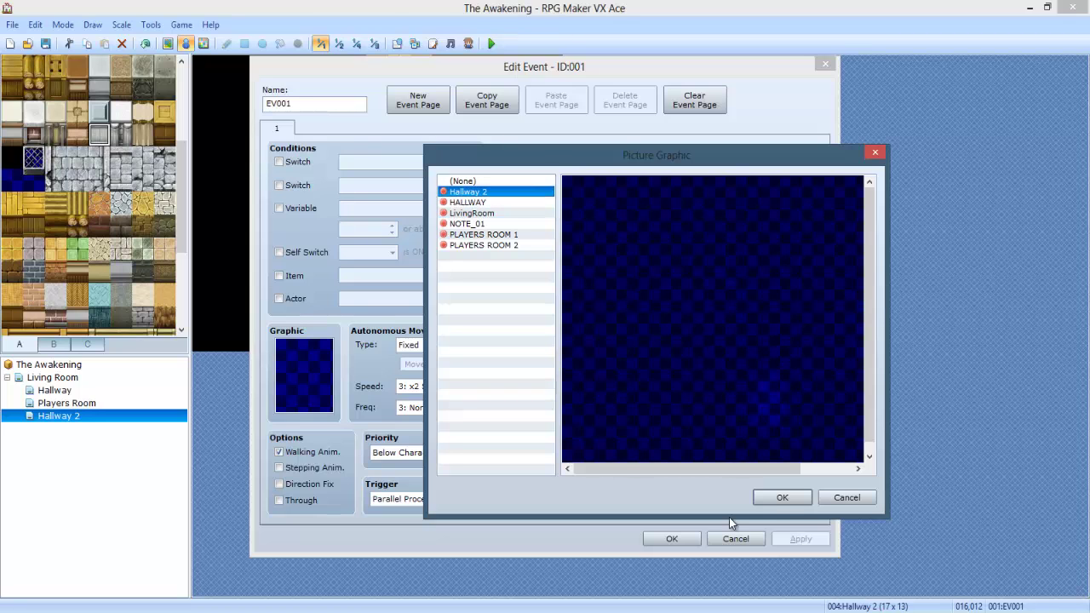
pyautogui.click(799, 499)
pyautogui.click(675, 455)
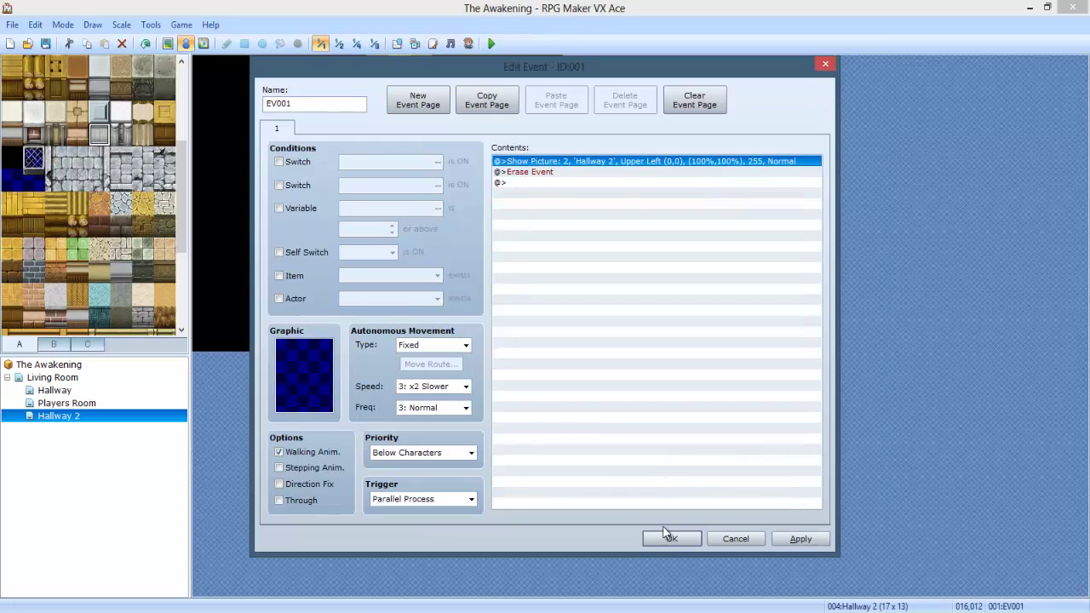
pyautogui.click(660, 539)
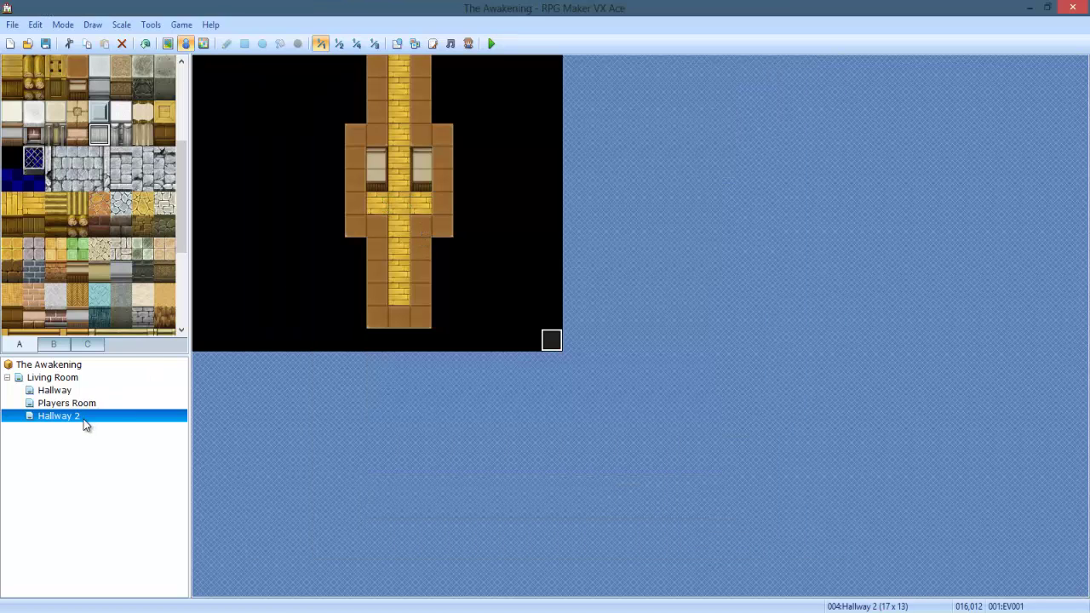
# Step: Create a transfer event on Hallway 2's top corridor tile (009,000) leading to the Living Room's bottom doorway
pyautogui.rightClick(404, 64)
pyautogui.moveTo(459, 167)
pyautogui.click(584, 172)
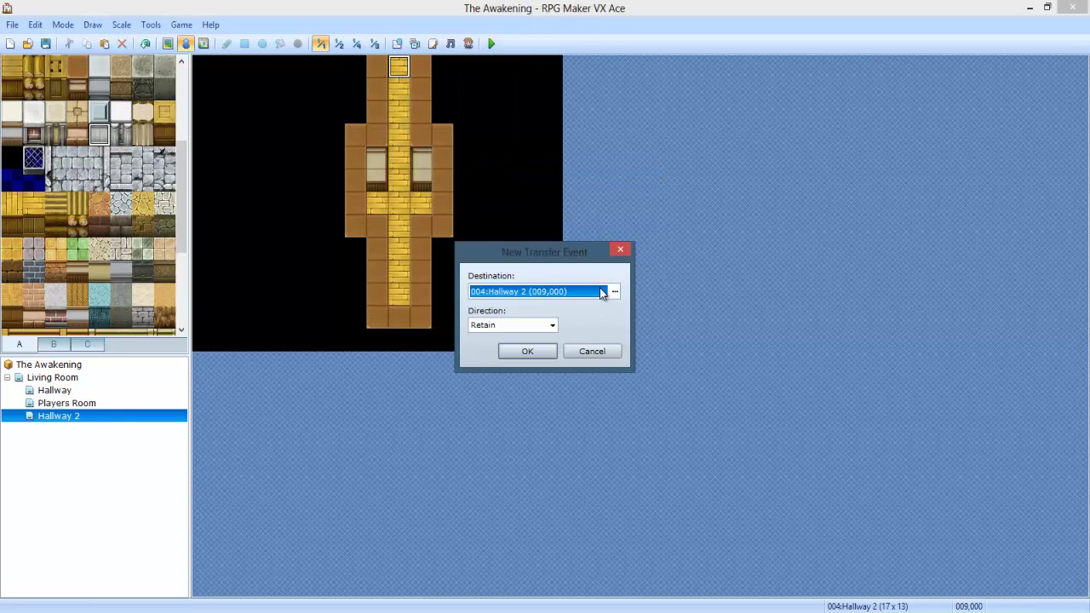
pyautogui.click(613, 291)
pyautogui.click(275, 117)
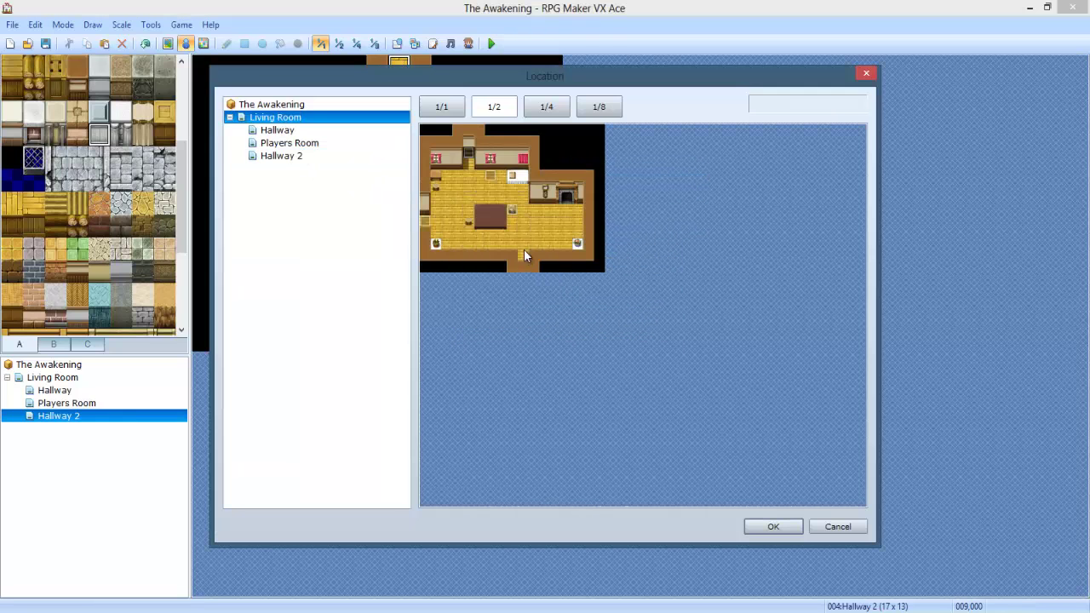
pyautogui.click(523, 256)
pyautogui.click(773, 526)
pyautogui.click(518, 347)
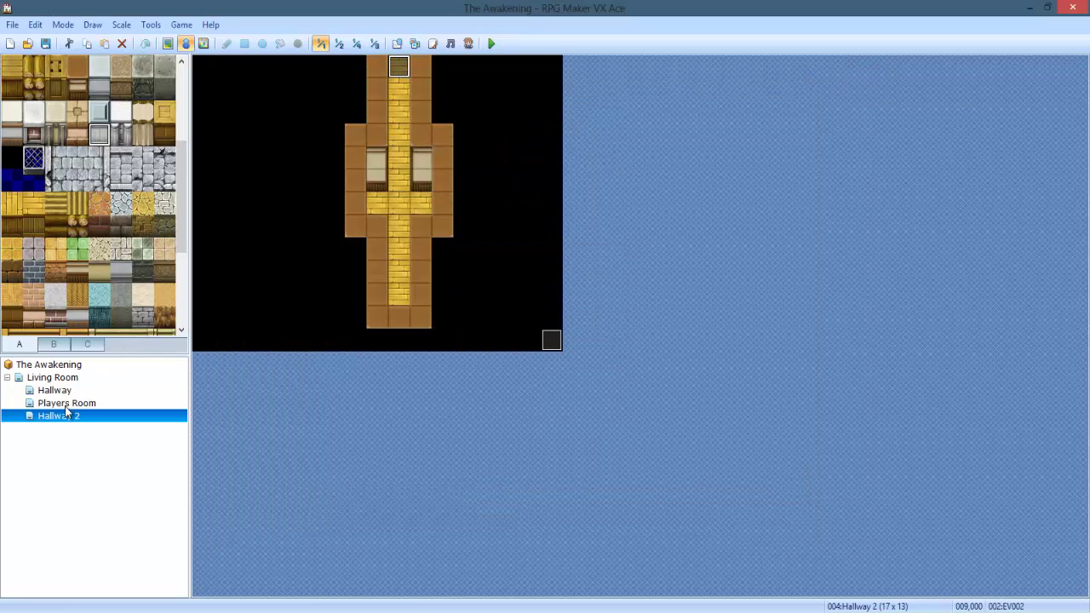
# Step: Create a transfer event on the Living Room's bottom doorway tile (009,011) leading to Hallway 2 at (009,001)
pyautogui.click(63, 378)
pyautogui.rightClick(397, 318)
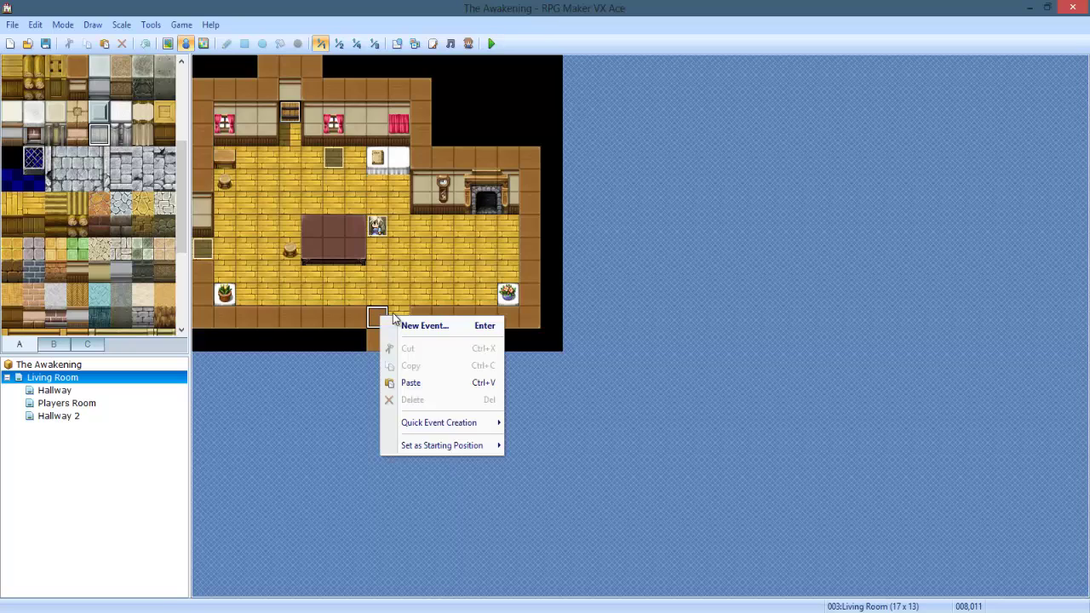
pyautogui.moveTo(489, 420)
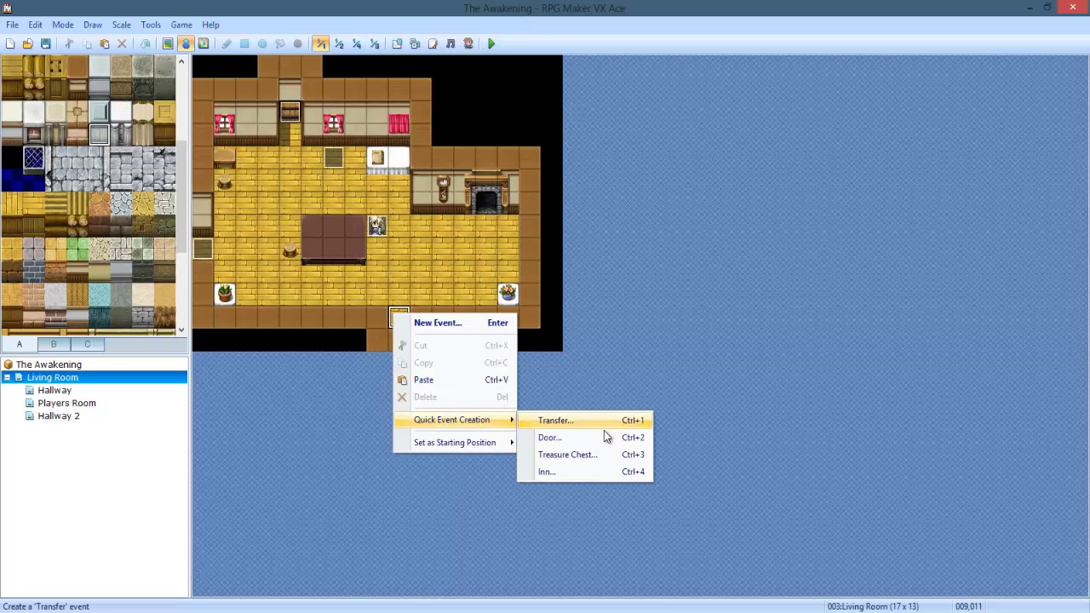
pyautogui.click(555, 421)
pyautogui.click(611, 291)
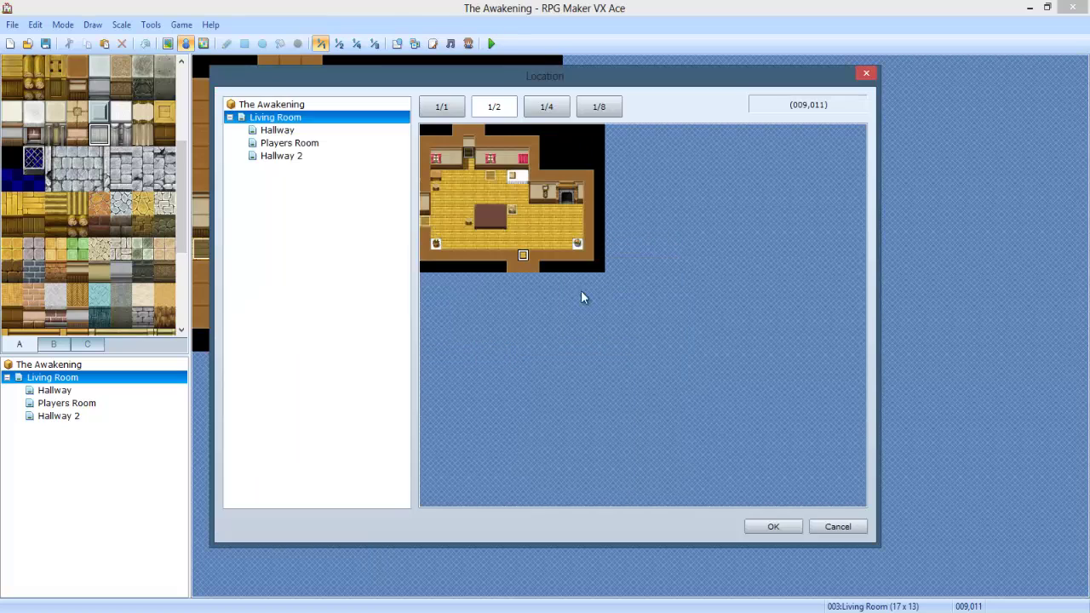
pyautogui.click(286, 157)
pyautogui.click(523, 144)
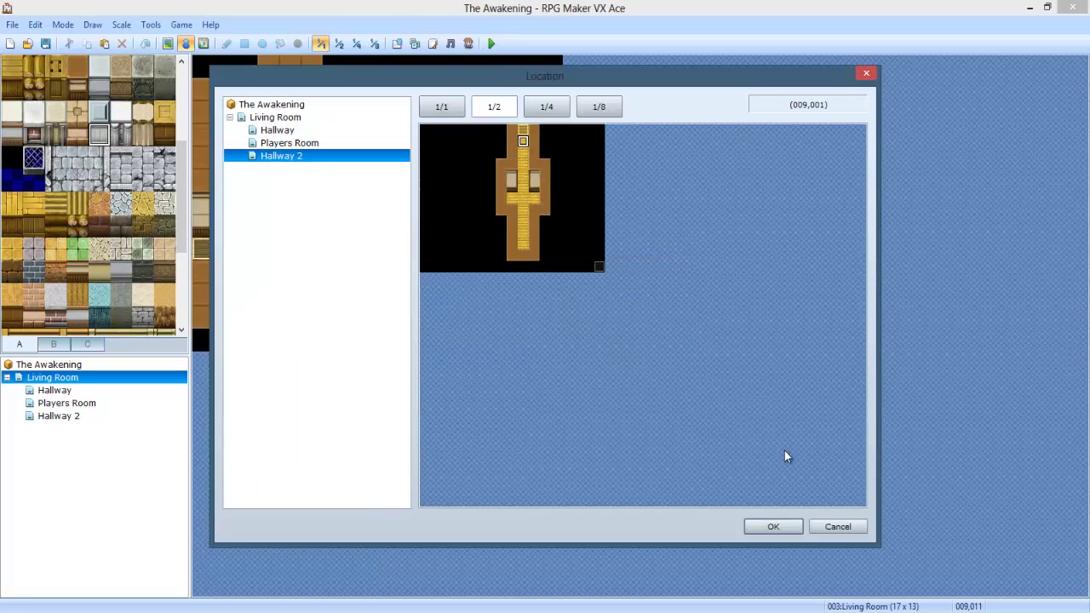
pyautogui.click(772, 527)
pyautogui.click(519, 350)
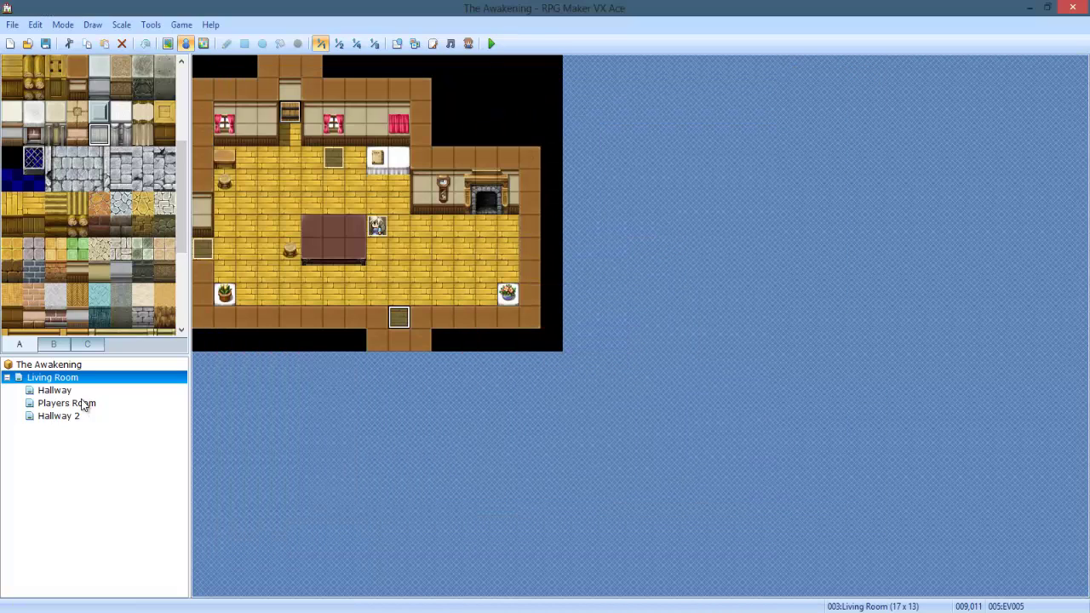
# Step: Playtest the game from the File 1 save and walk the character into Hallway 2 down to its lit lower end
pyautogui.click(491, 43)
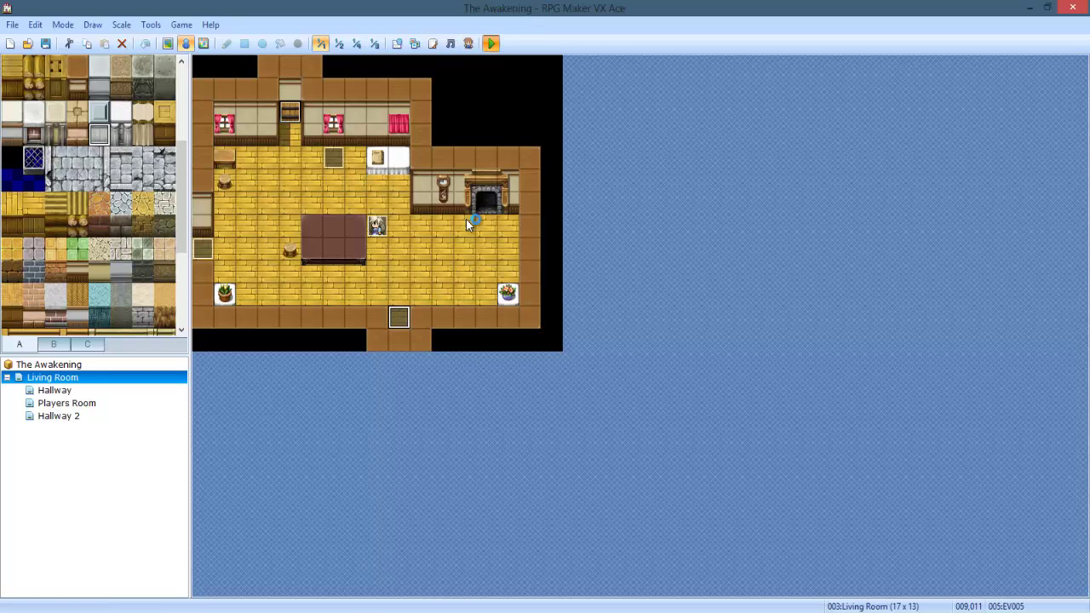
pyautogui.press('Return')
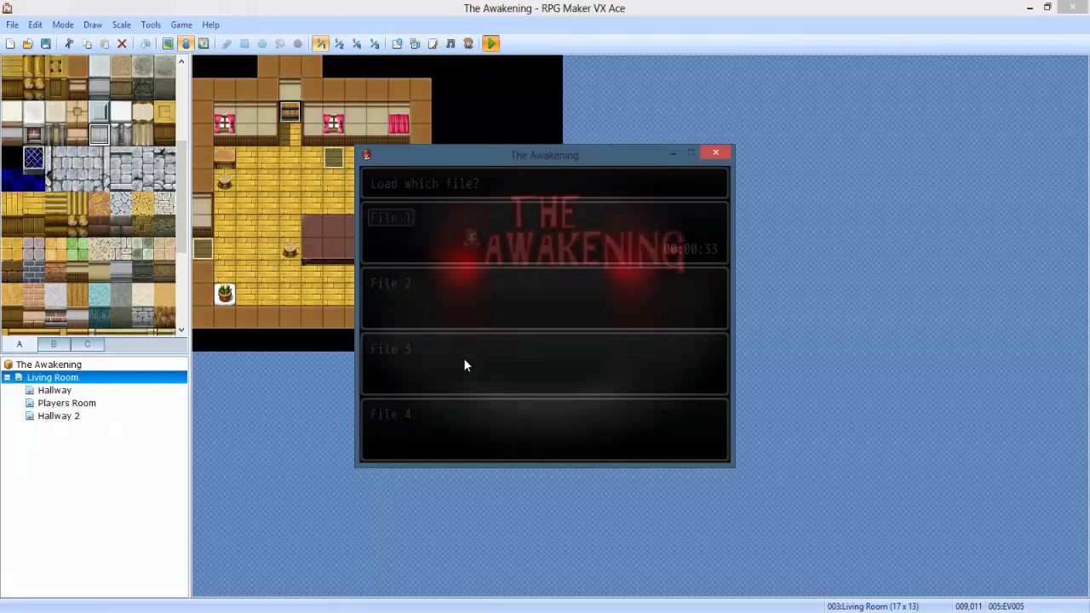
pyautogui.press('Return')
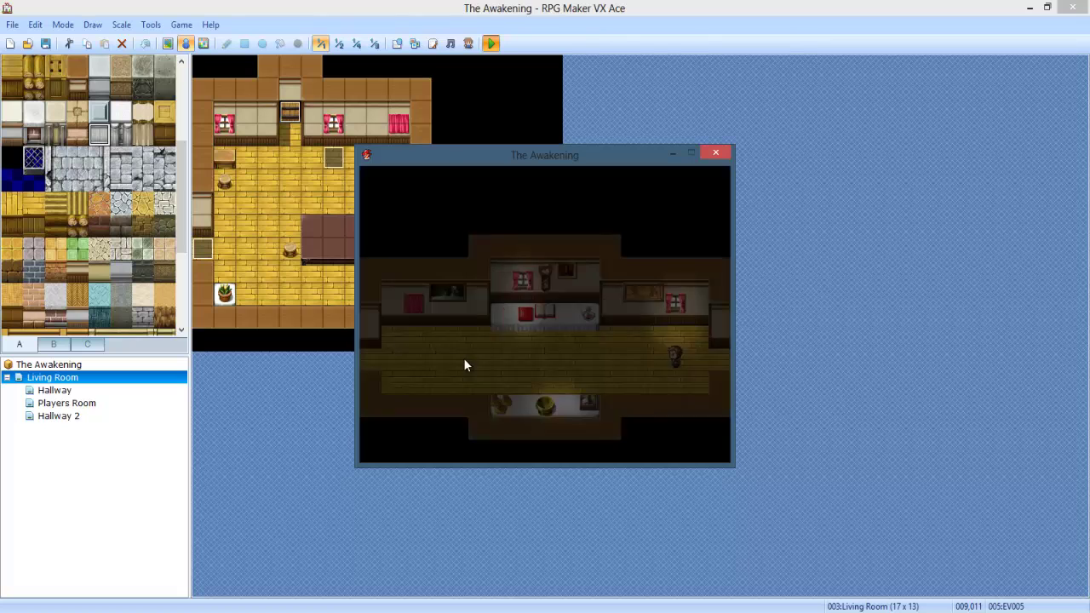
pyautogui.press('Right')
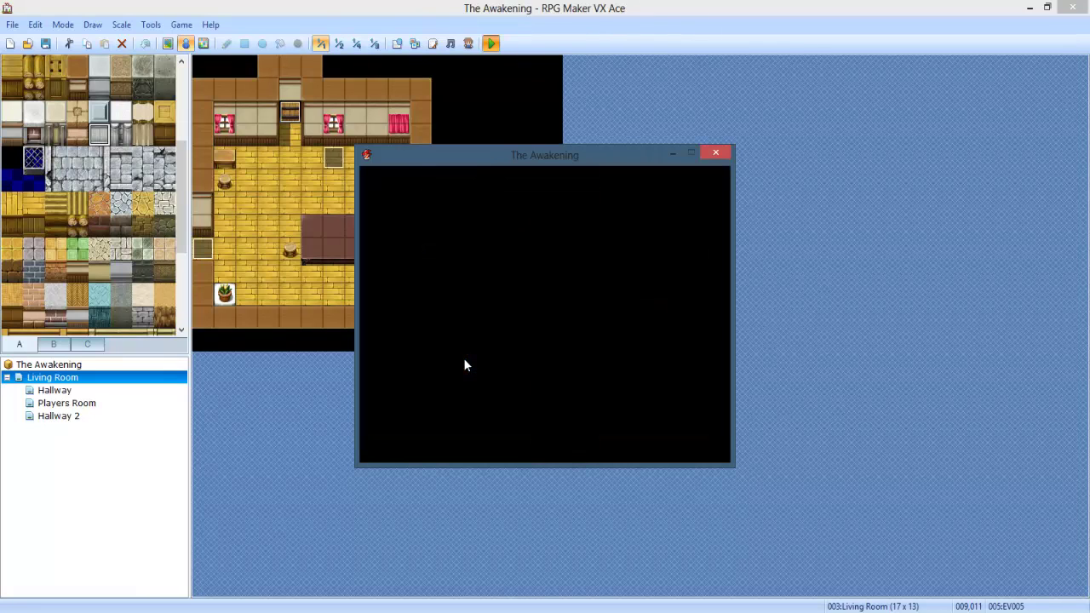
pyautogui.press('Down')
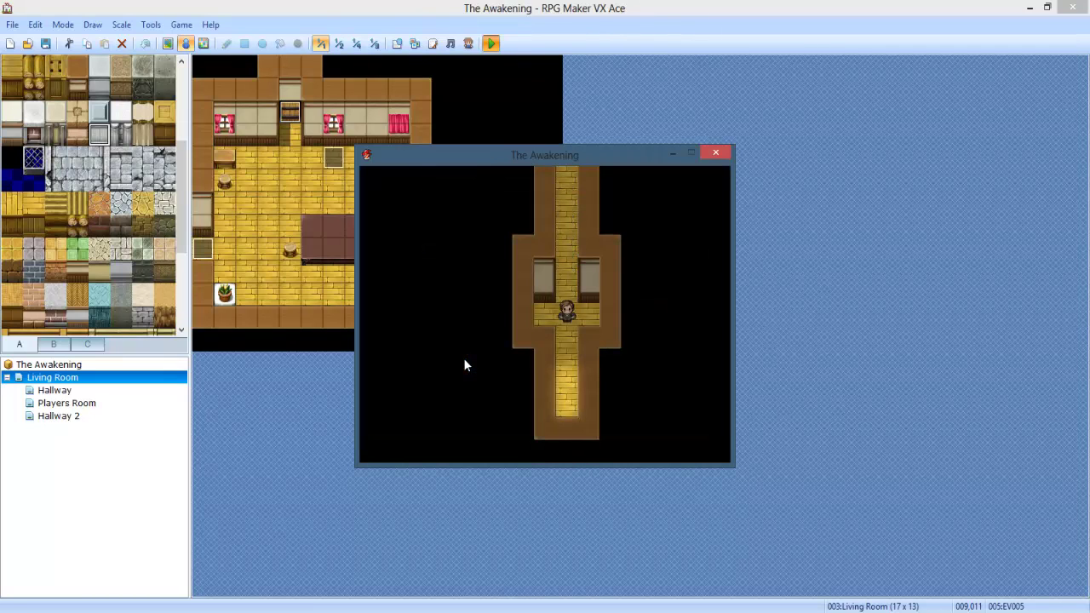
pyautogui.press('Up')
pyautogui.press('Down')
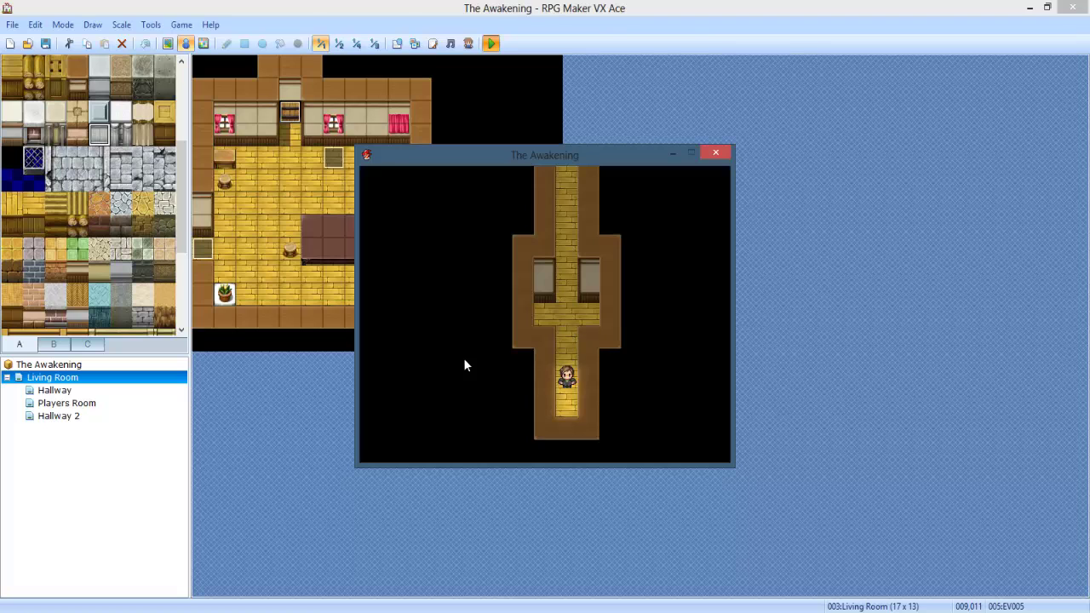
pyautogui.press('Down')
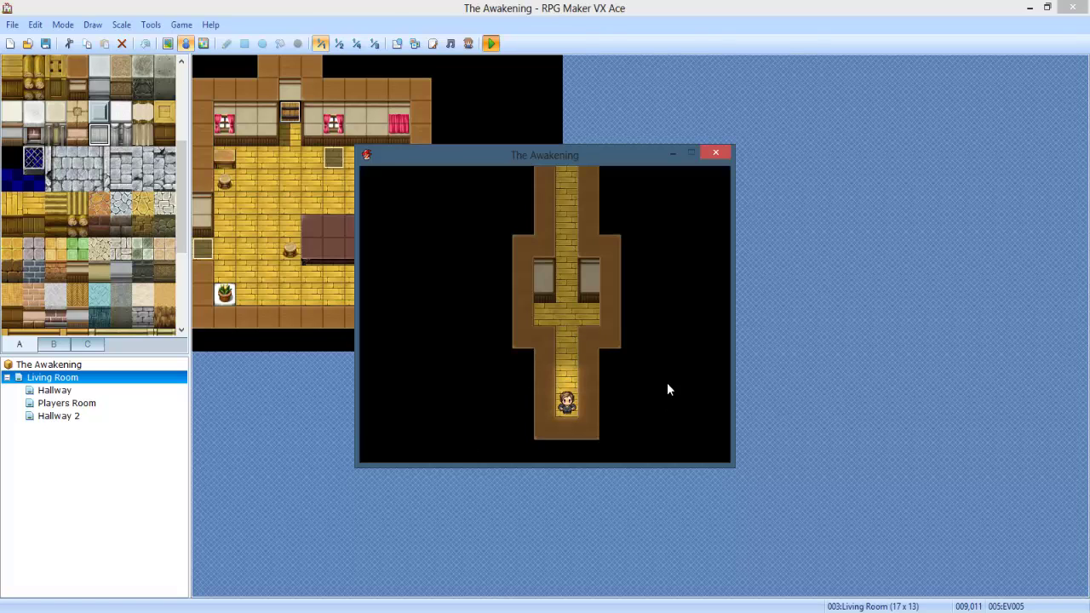
# Step: Close the playtest and review the Hallway and Hallway 2 maps
pyautogui.click(716, 153)
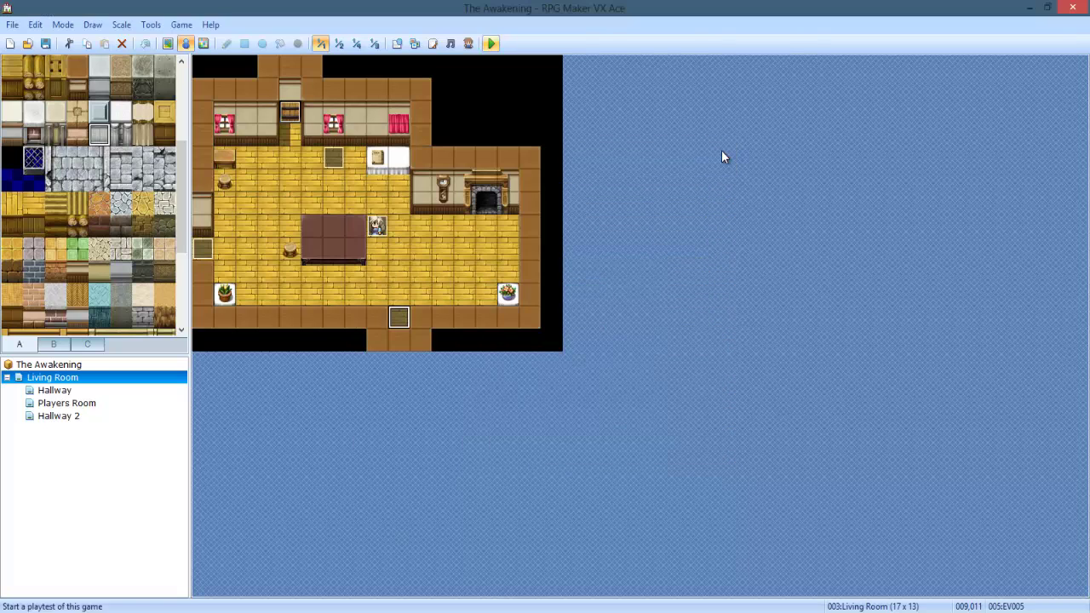
pyautogui.click(79, 391)
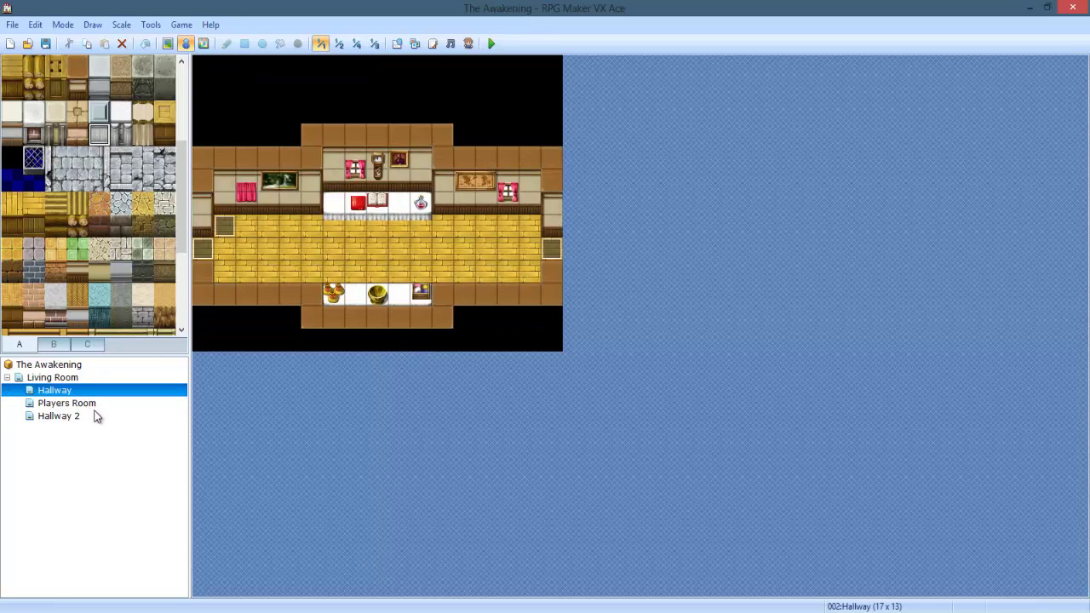
pyautogui.click(94, 417)
# Step: Create a new map named Room 1 under Living Room, using the same interior tileset as the other house maps
pyautogui.rightClick(53, 378)
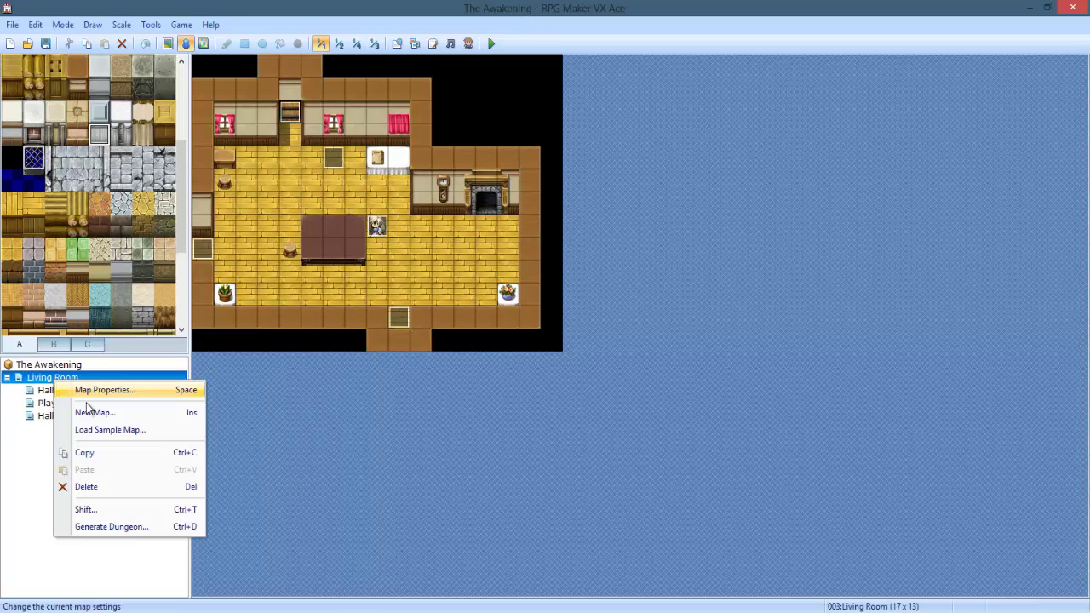
pyautogui.click(96, 412)
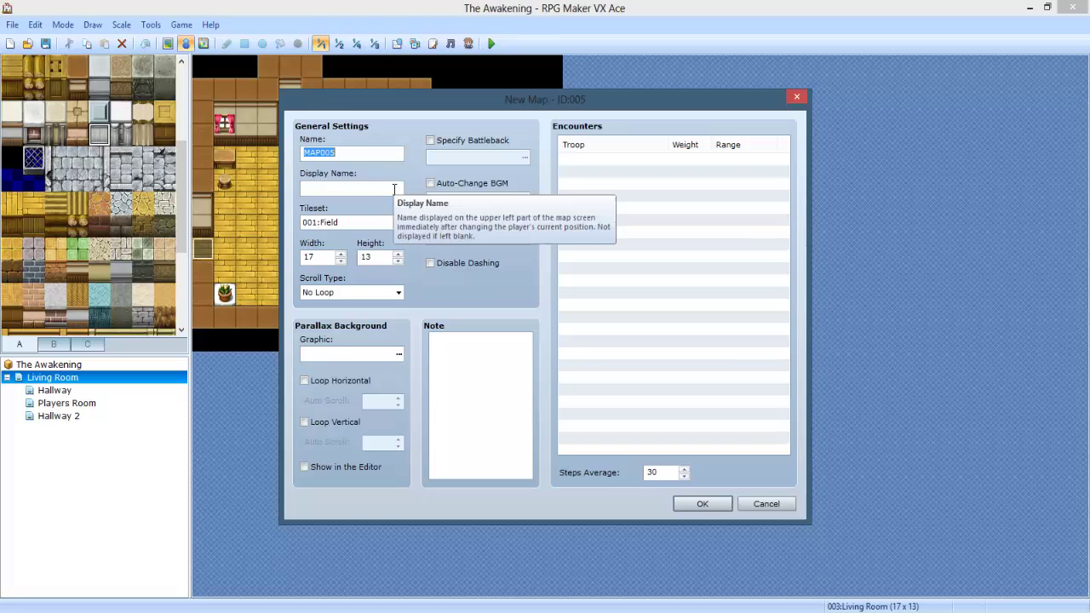
pyautogui.write('Room 1')
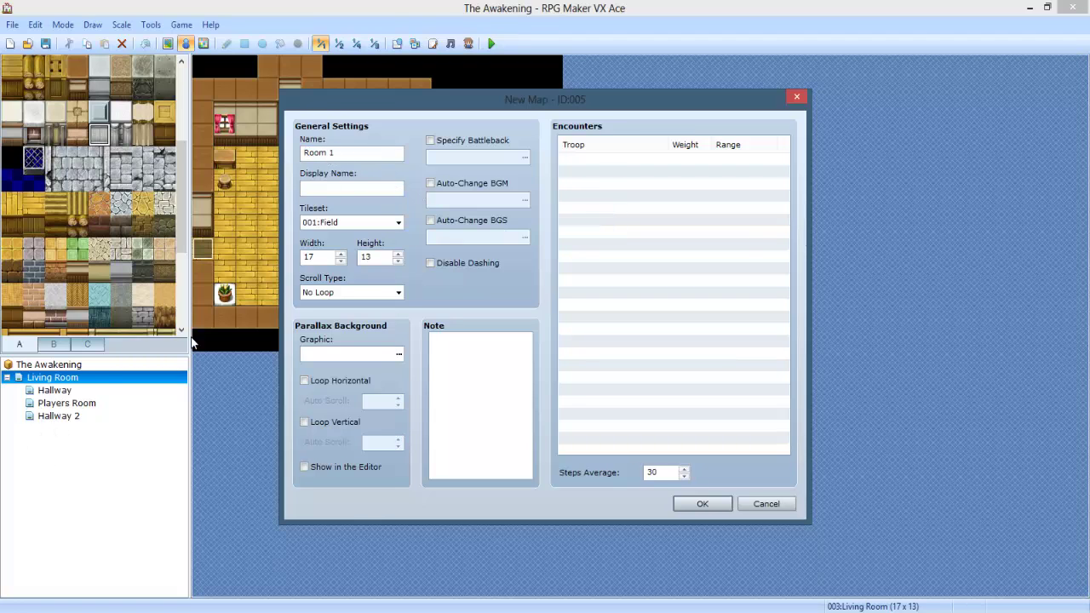
pyautogui.click(353, 223)
pyautogui.click(357, 234)
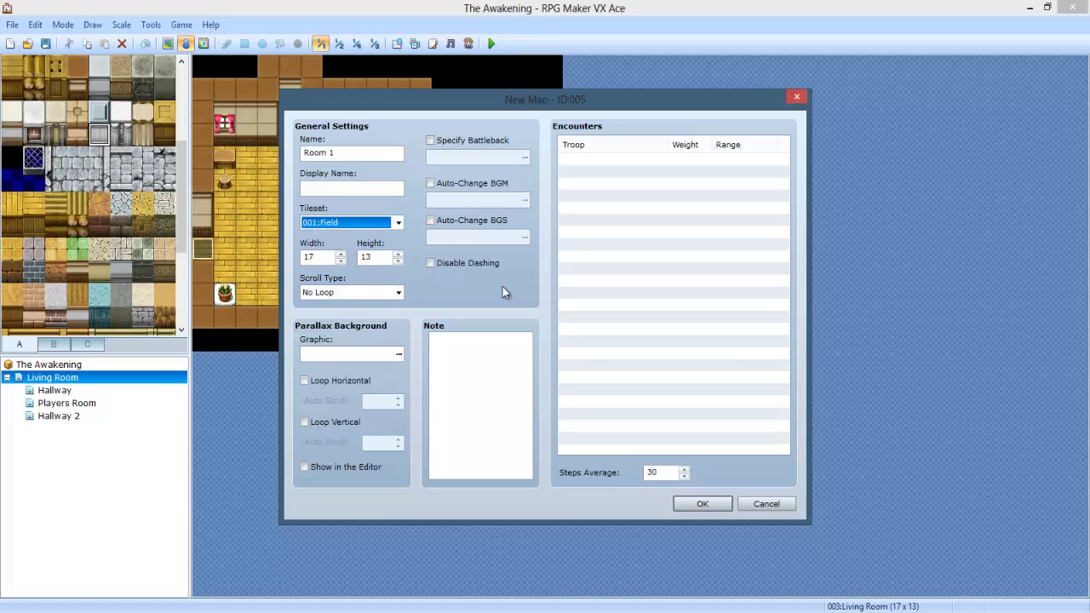
pyautogui.click(353, 222)
pyautogui.click(341, 256)
pyautogui.press('Return')
# Step: Copy Hallway 2's right alcove column of ceiling, wall and floor tiles into Room 1's top-right corner at (016,000)
pyautogui.press('Up')
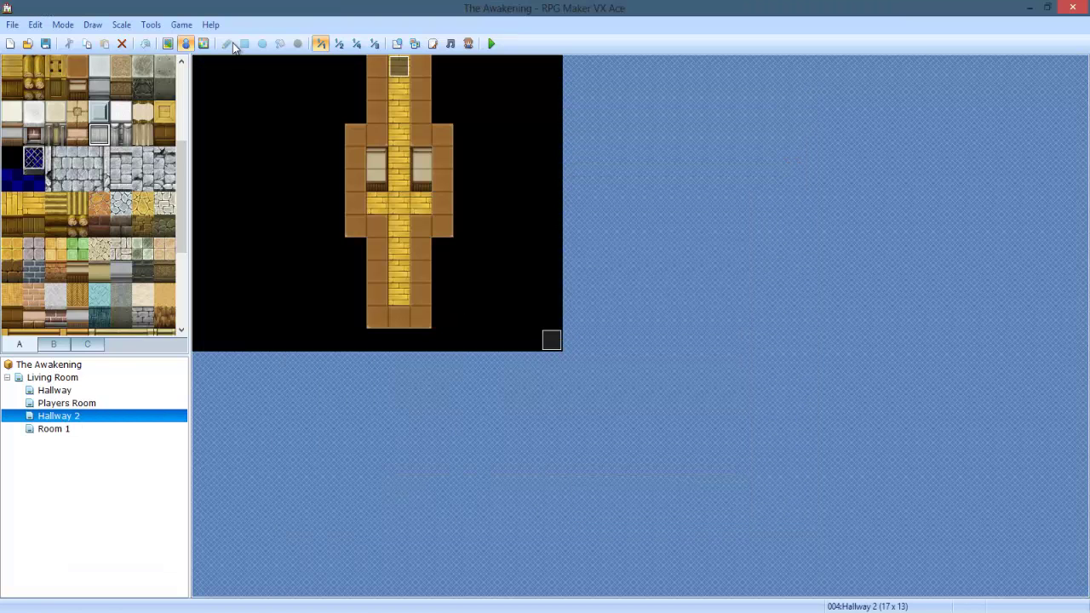
pyautogui.click(168, 43)
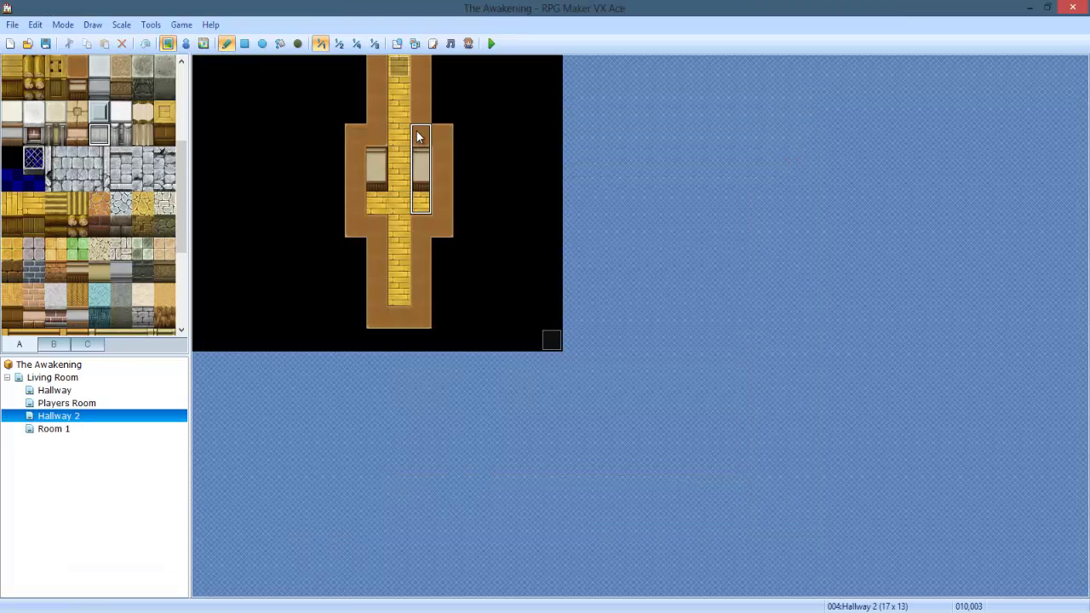
pyautogui.click(53, 428)
pyautogui.click(549, 65)
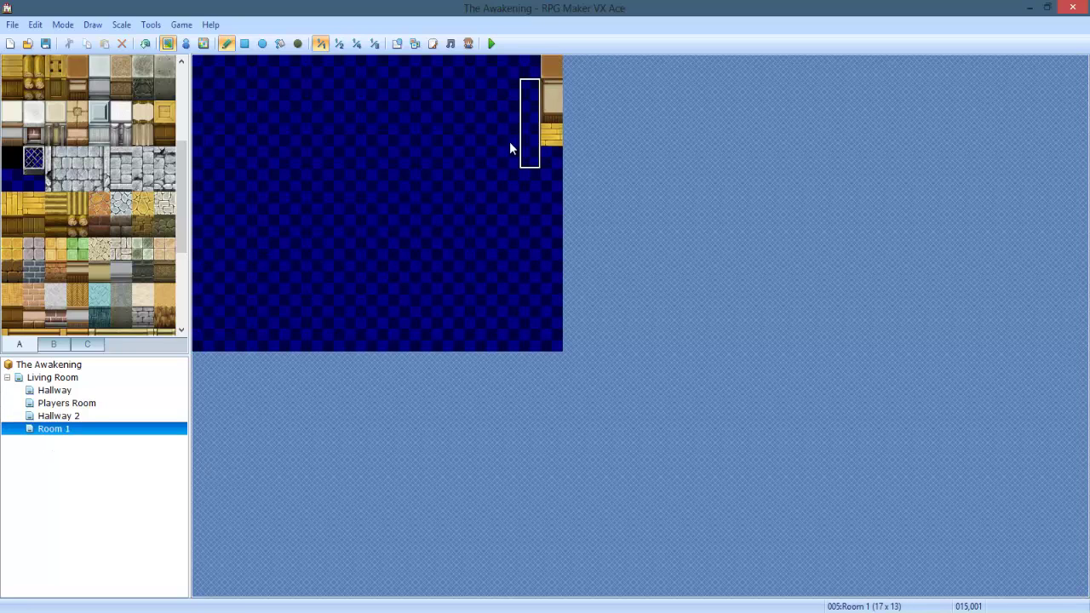
# Step: Copy the wooden floor tile from Hallway 2 and fill Room 1 from (001,001) to (015,011), plus the entrance tile (000,006)
pyautogui.click(110, 416)
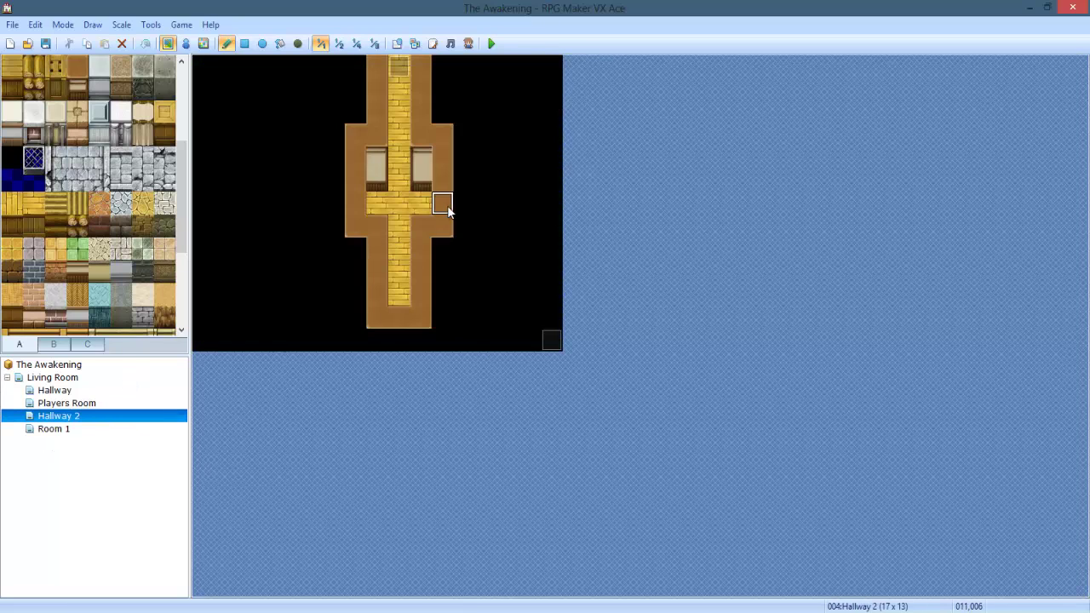
pyautogui.press('Down')
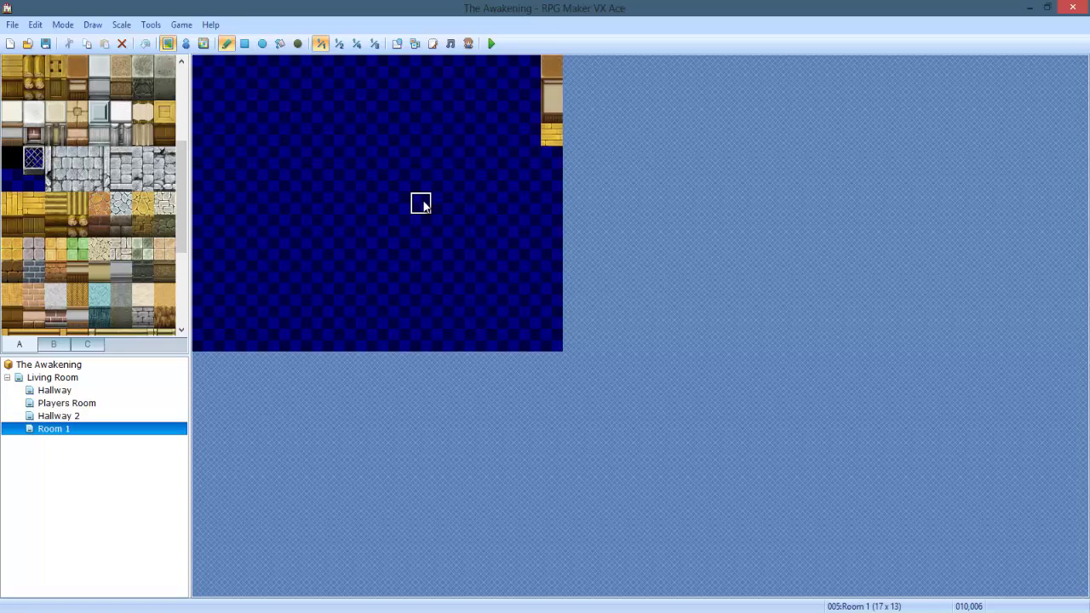
pyautogui.moveTo(423, 204); pyautogui.dragTo(205, 207)
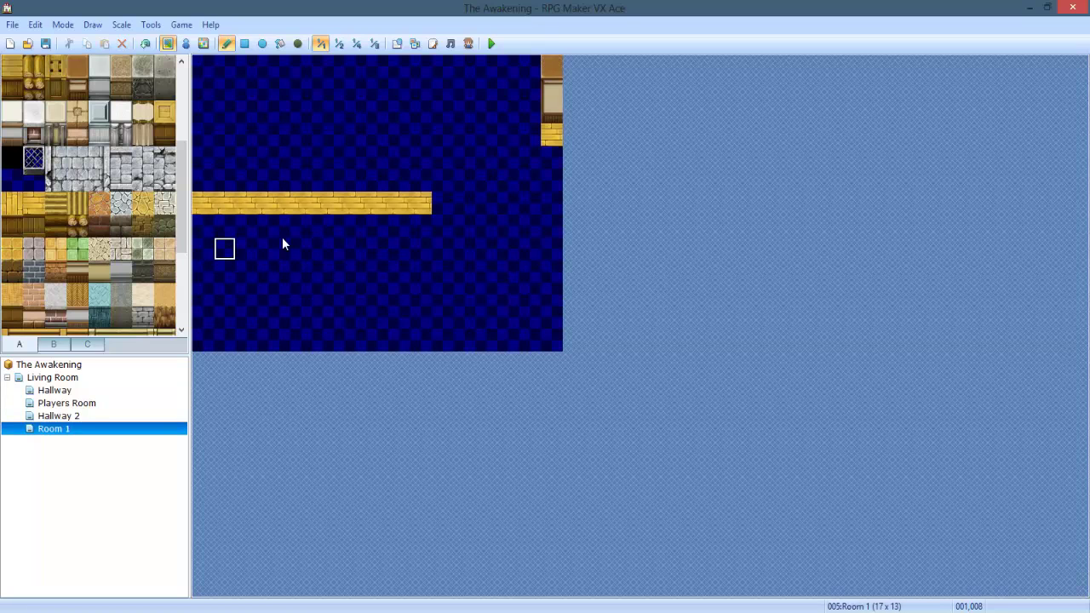
pyautogui.click(244, 43)
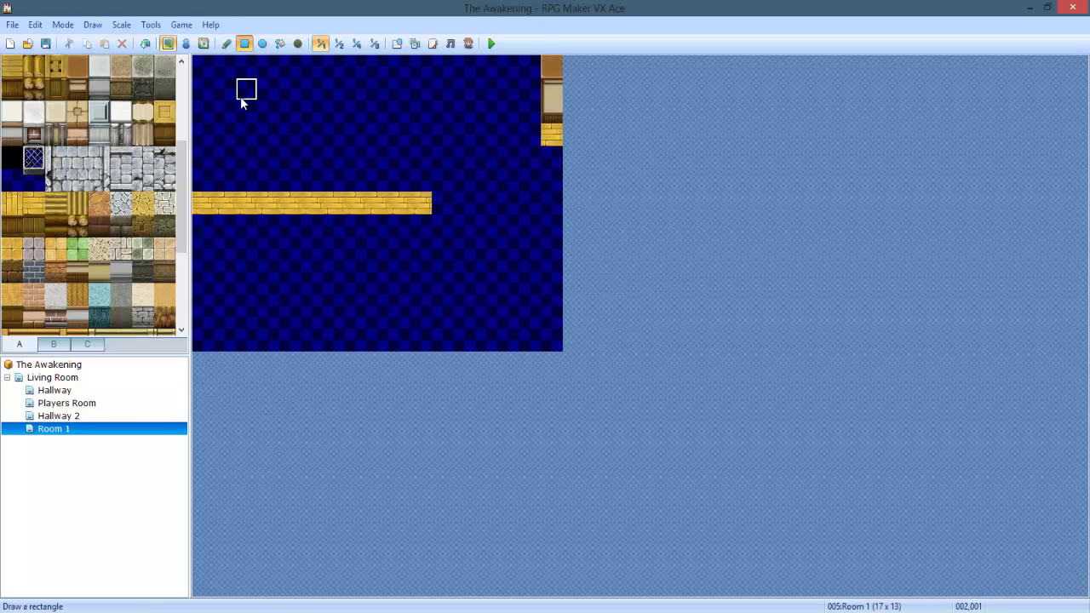
pyautogui.moveTo(231, 120); pyautogui.dragTo(523, 330)
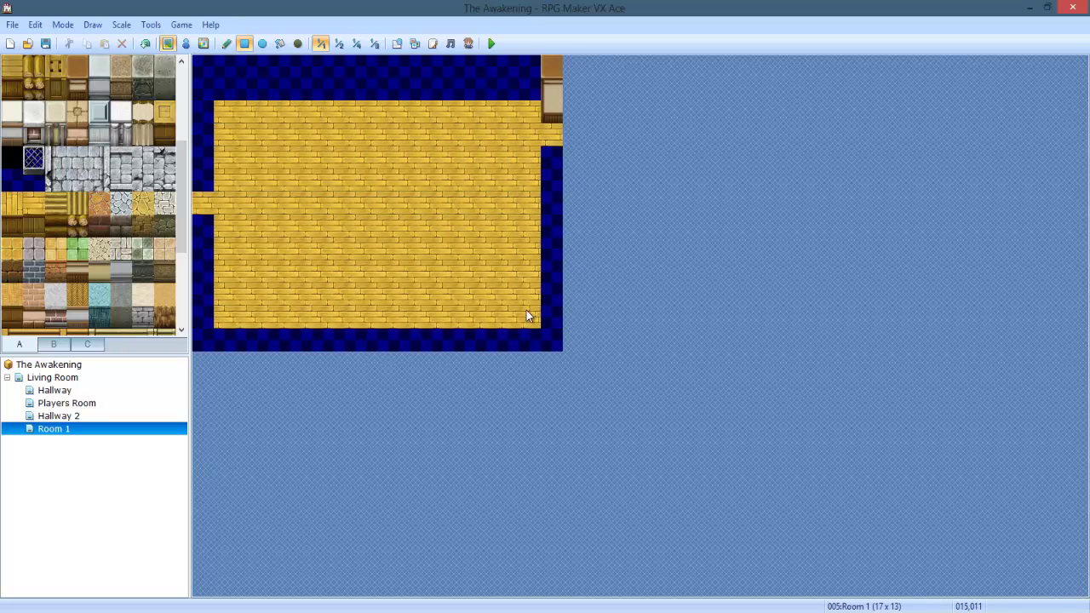
pyautogui.moveTo(528, 90); pyautogui.dragTo(225, 96)
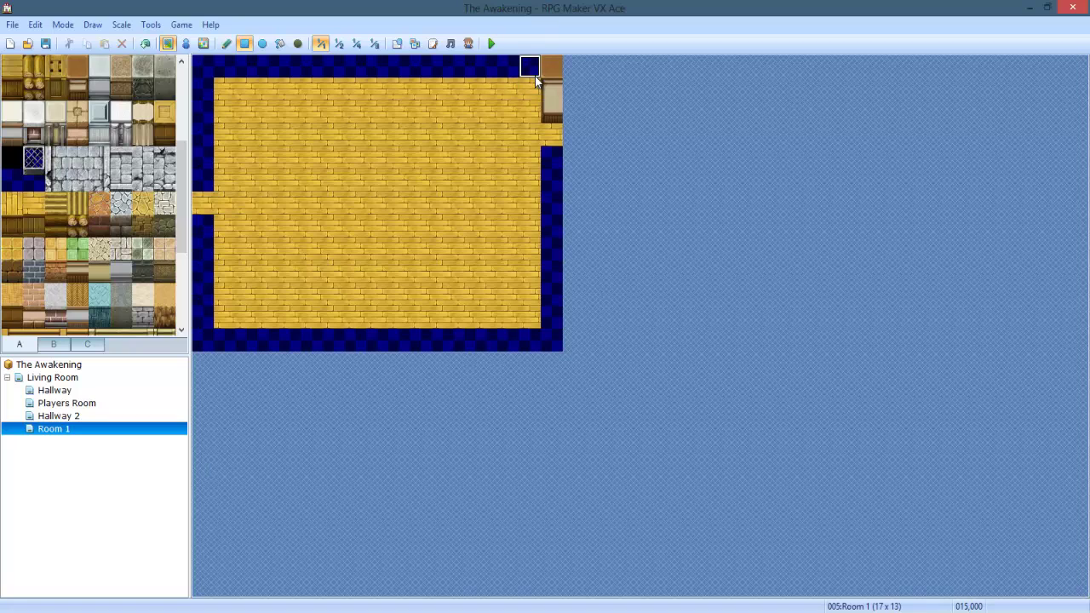
# Step: Build Room 1's ceiling border around the floor, stepping down from a top-left alcove backed by two rows of wall tiles
pyautogui.moveTo(545, 91); pyautogui.dragTo(272, 95)
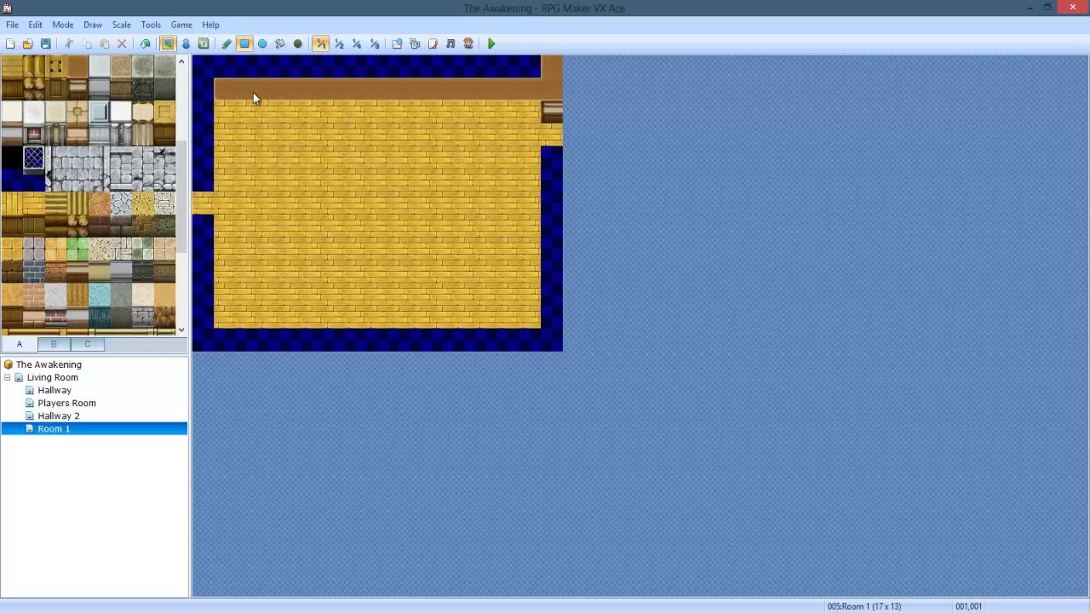
pyautogui.moveTo(552, 130); pyautogui.dragTo(216, 131)
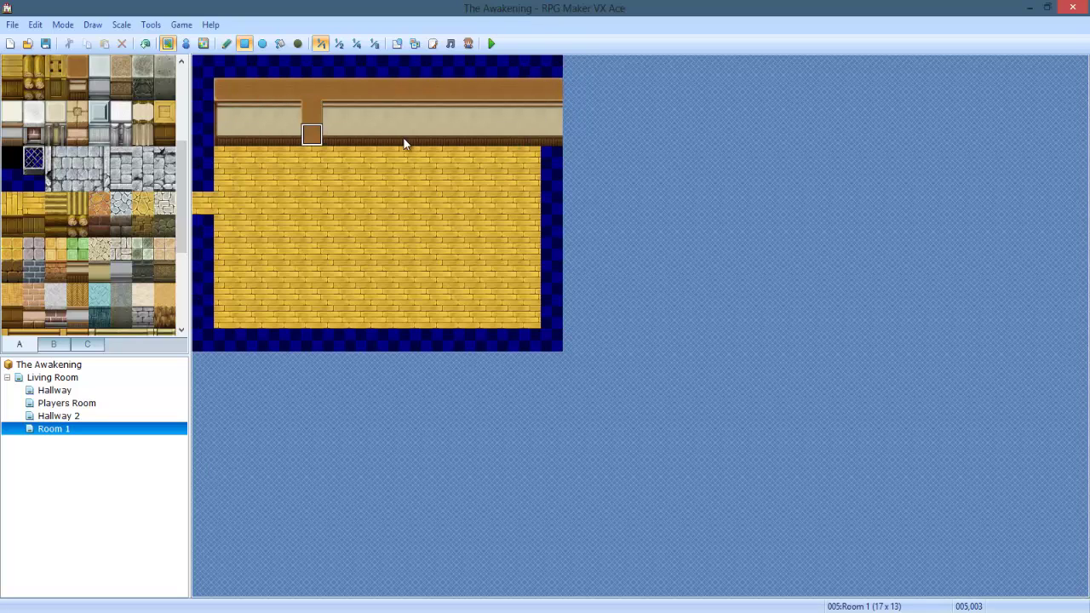
pyautogui.moveTo(405, 143); pyautogui.dragTo(520, 145)
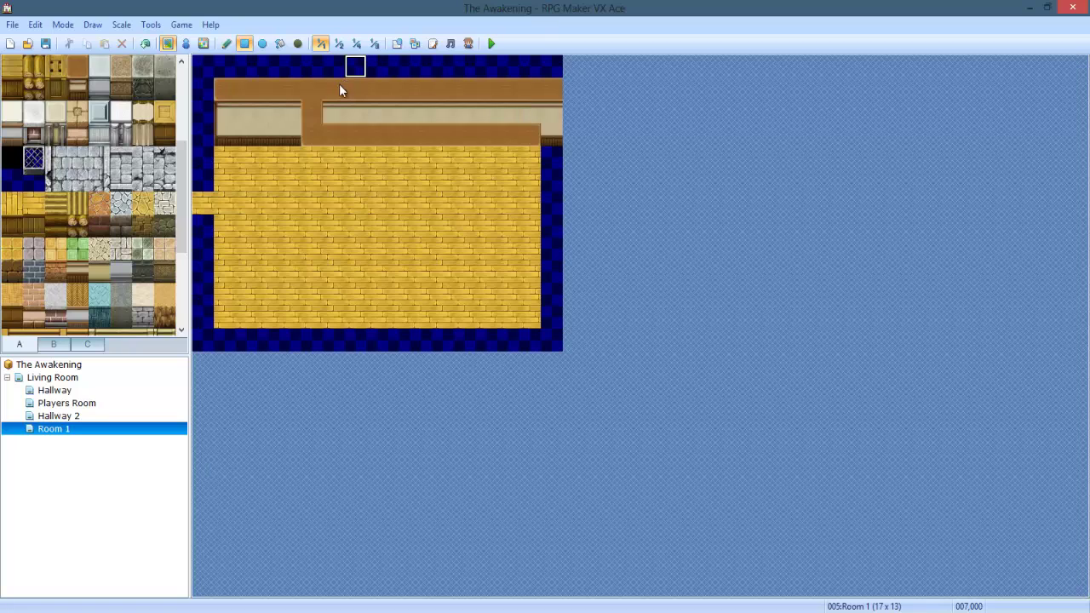
pyautogui.moveTo(339, 84)
pyautogui.mouseDown()
pyautogui.moveTo(359, 117)
pyautogui.moveTo(582, 121)
pyautogui.moveTo(526, 137)
pyautogui.moveTo(534, 319)
pyautogui.moveTo(218, 317)
pyautogui.mouseUp()
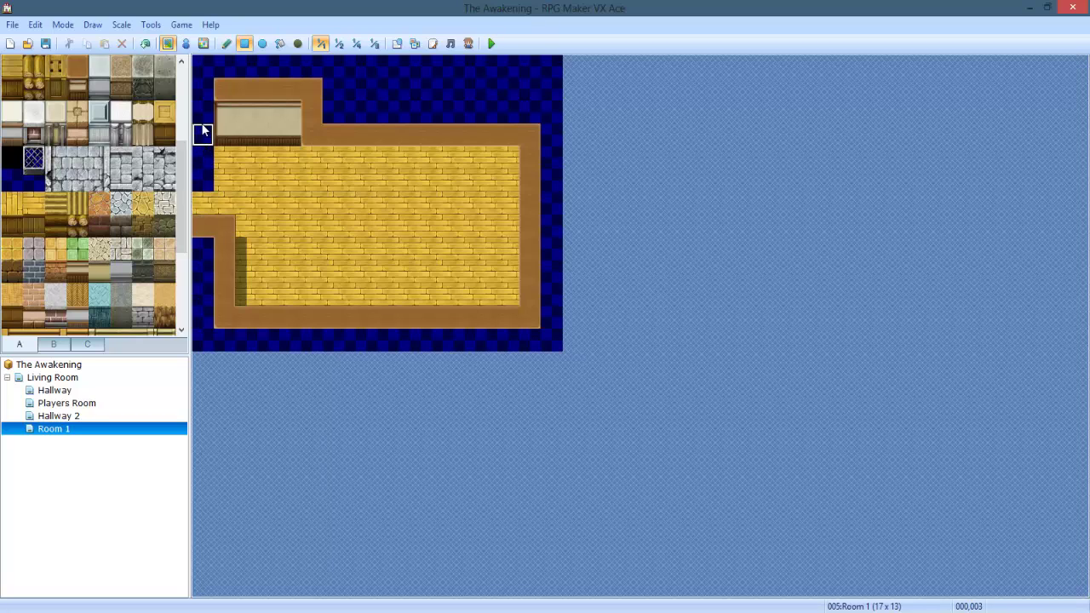
# Step: Add ceiling and wall tiles above the left entrance, wall tiles under the upper ceiling edge, and a ceiling column at column 012
pyautogui.moveTo(202, 129); pyautogui.dragTo(205, 91)
pyautogui.moveTo(201, 172); pyautogui.dragTo(207, 192)
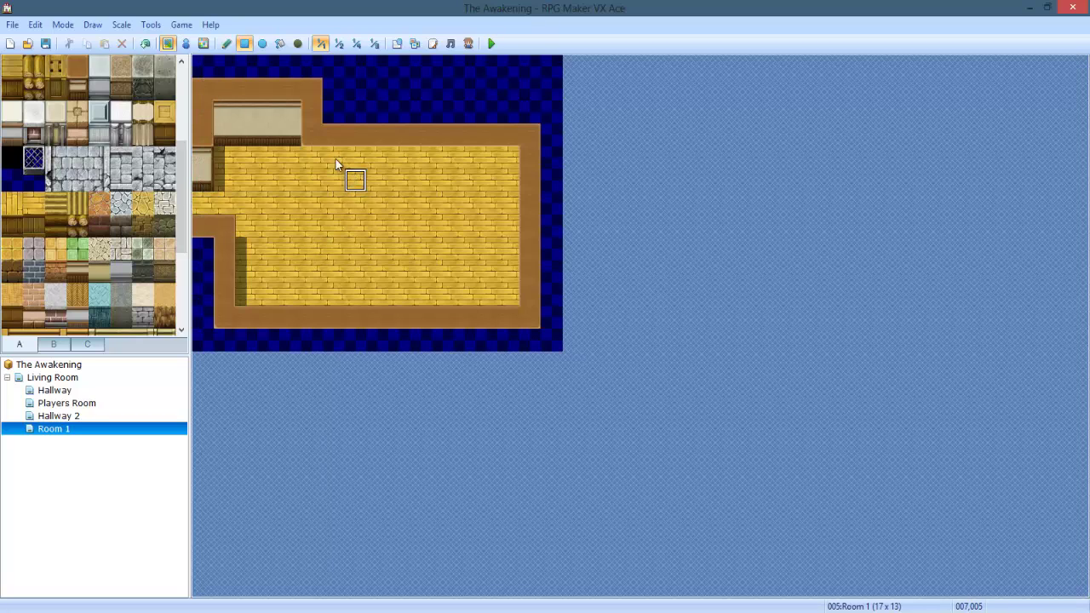
pyautogui.moveTo(317, 171)
pyautogui.mouseDown()
pyautogui.moveTo(507, 182)
pyautogui.moveTo(463, 201)
pyautogui.mouseUp()
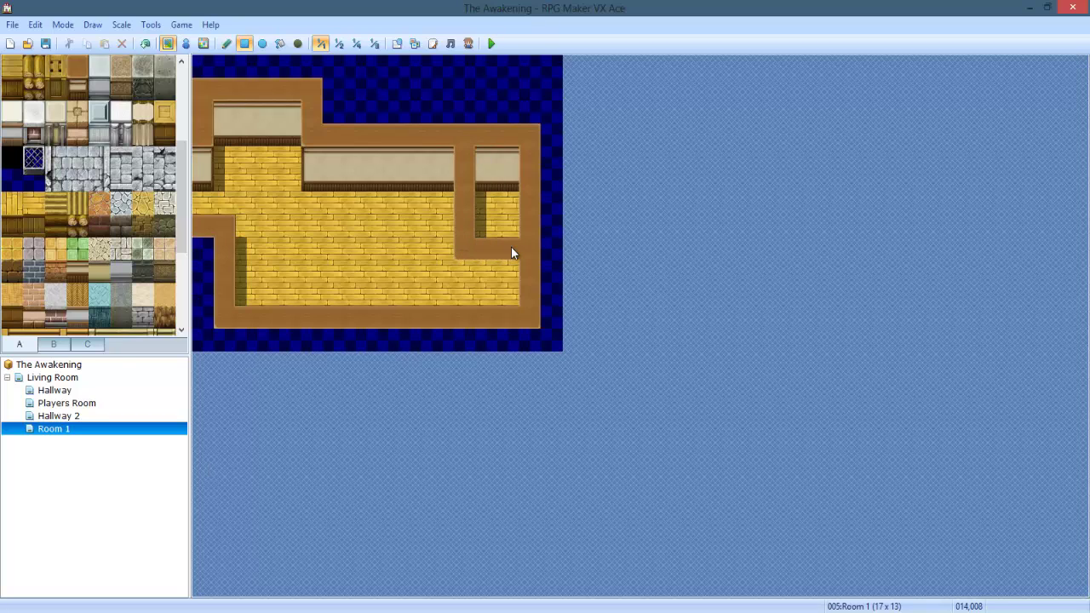
# Step: Narrow Room 1's right side to a ceiling border stepping out at (013,007), with a wall segment at (012,008), clearing the tiles beyond
pyautogui.moveTo(498, 212); pyautogui.dragTo(498, 233, button='right')
pyautogui.click(468, 274)
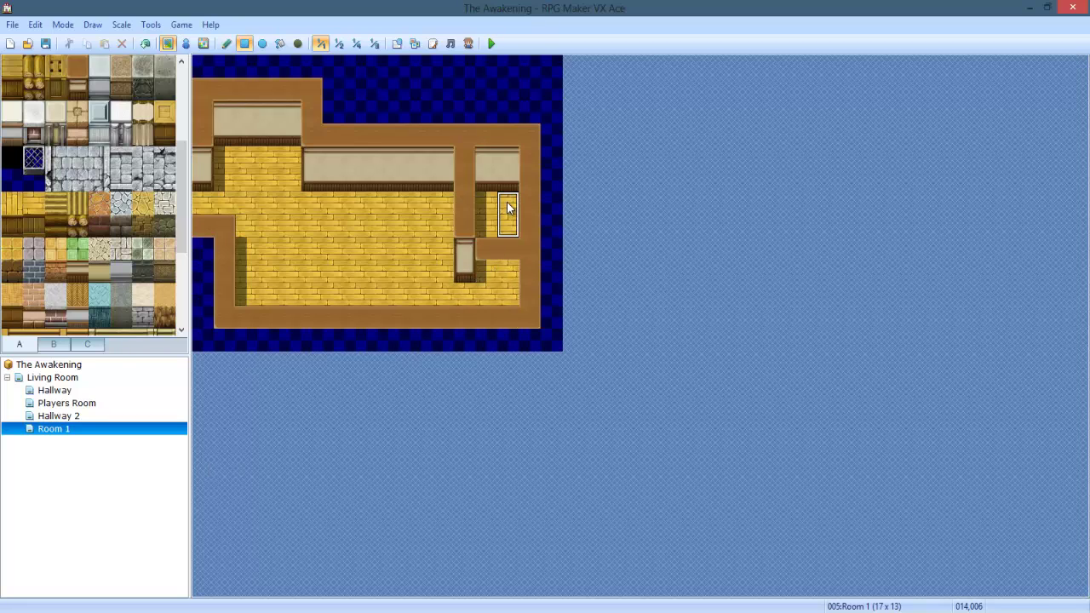
pyautogui.click(497, 257)
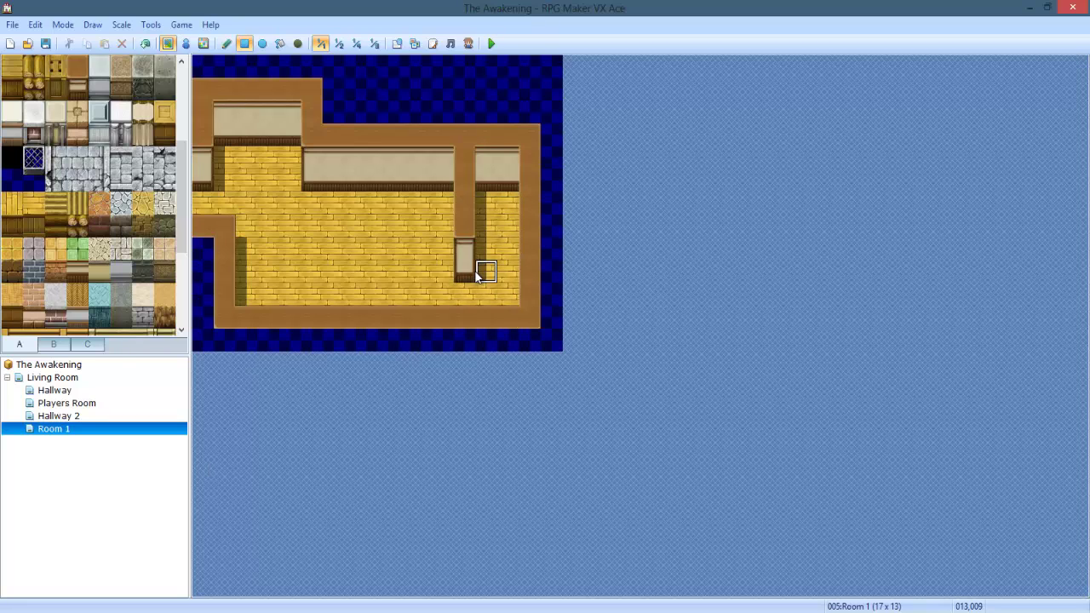
pyautogui.click(480, 227)
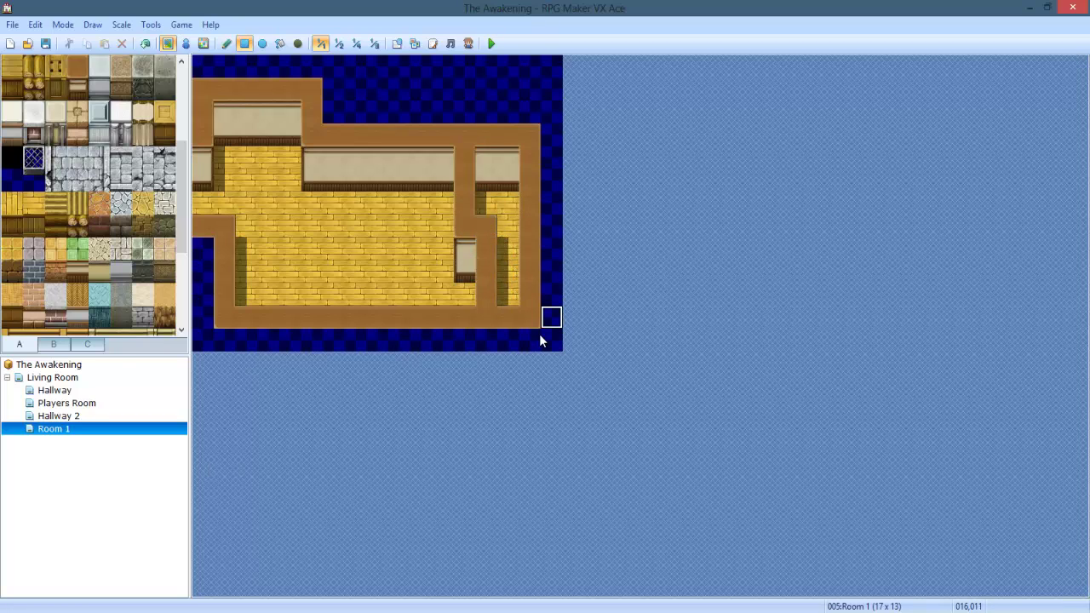
pyautogui.moveTo(538, 337); pyautogui.dragTo(518, 134)
pyautogui.moveTo(518, 194); pyautogui.dragTo(492, 152)
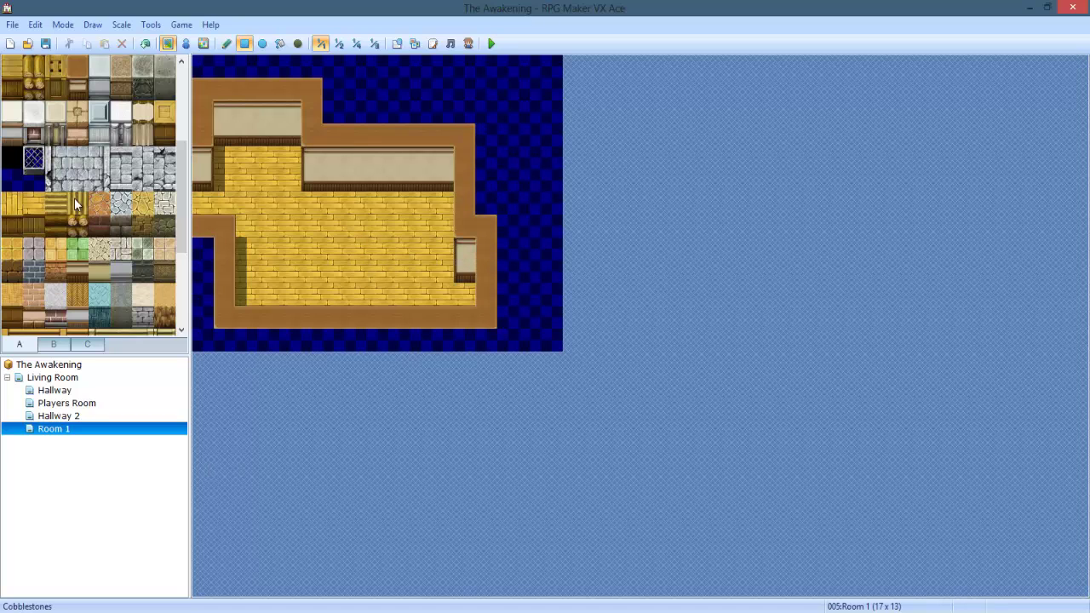
# Step: Lay a beige carpet seven tiles wide and two deep along the upper wall, from (005,006) to (011,007)
pyautogui.scroll(3, 37, 214)
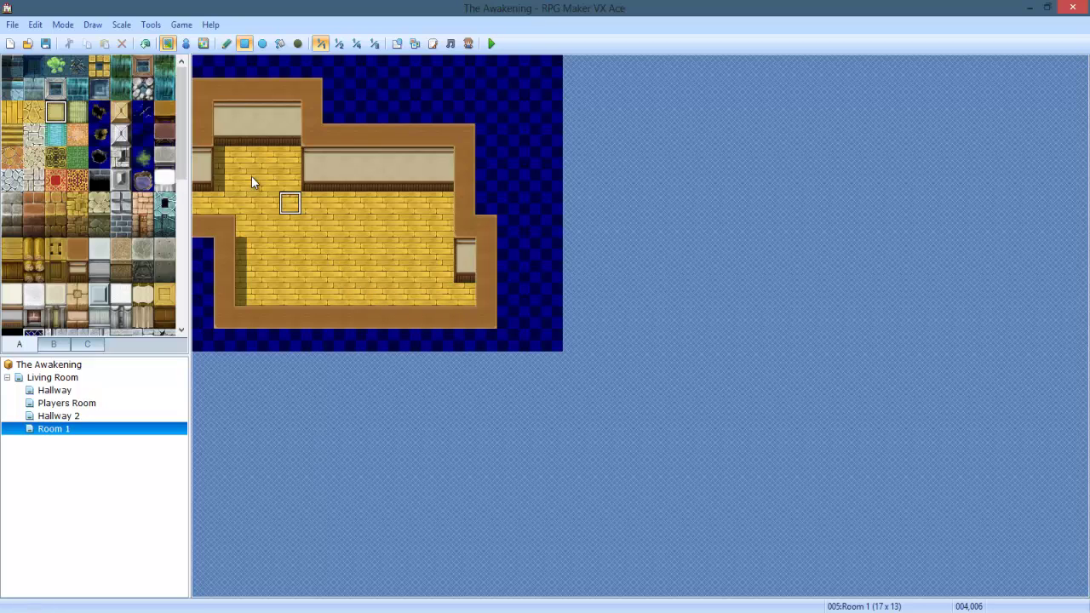
pyautogui.click(281, 281)
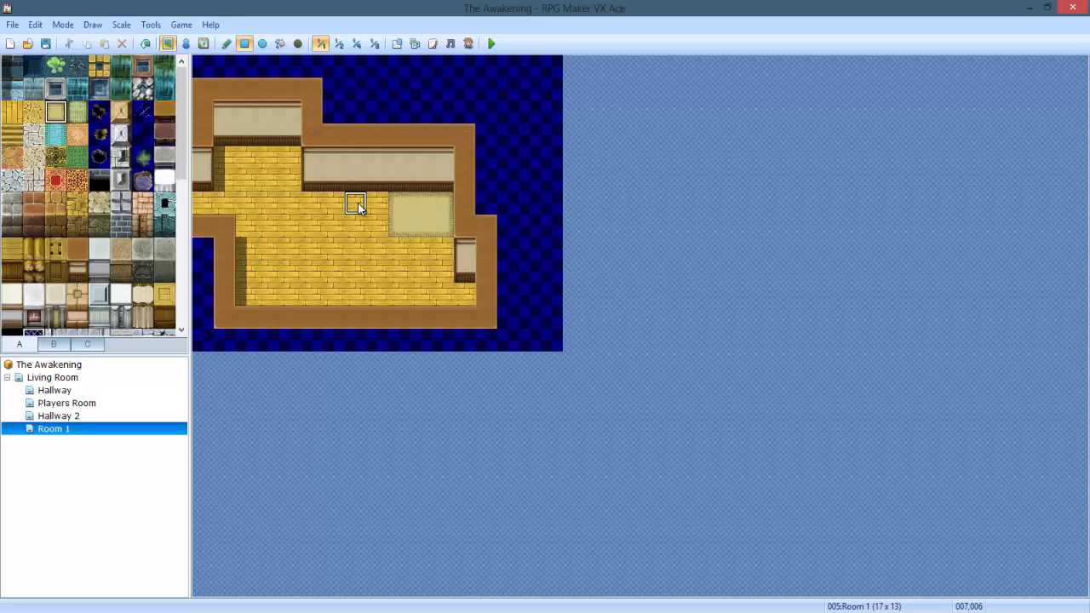
pyautogui.moveTo(390, 221); pyautogui.dragTo(296, 193)
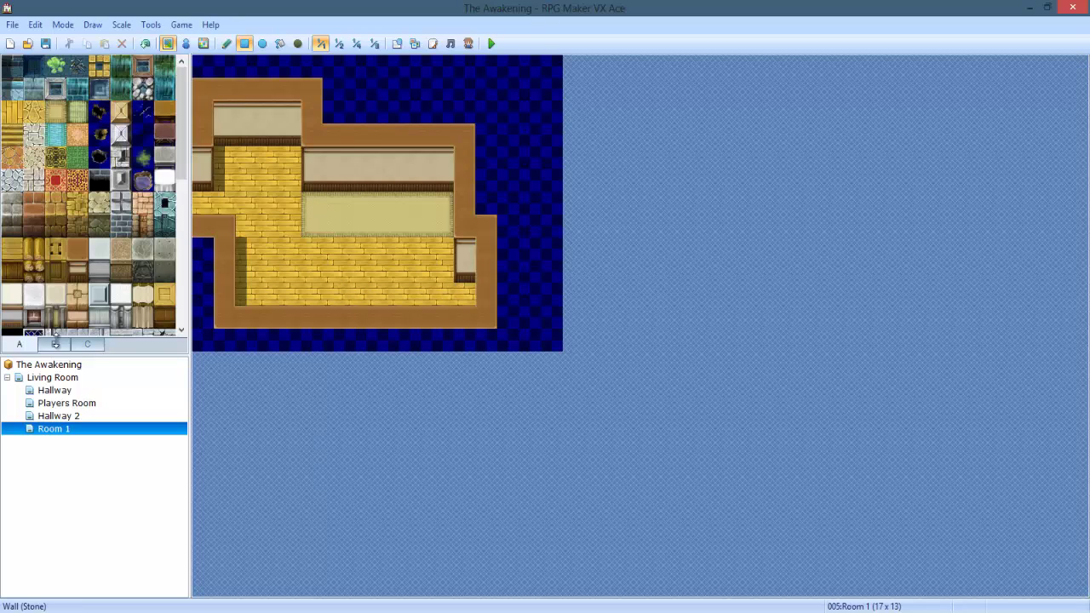
# Step: Place a dark brown table tile in the lower-right nook at (012,010)
pyautogui.scroll(-1, 181, 186)
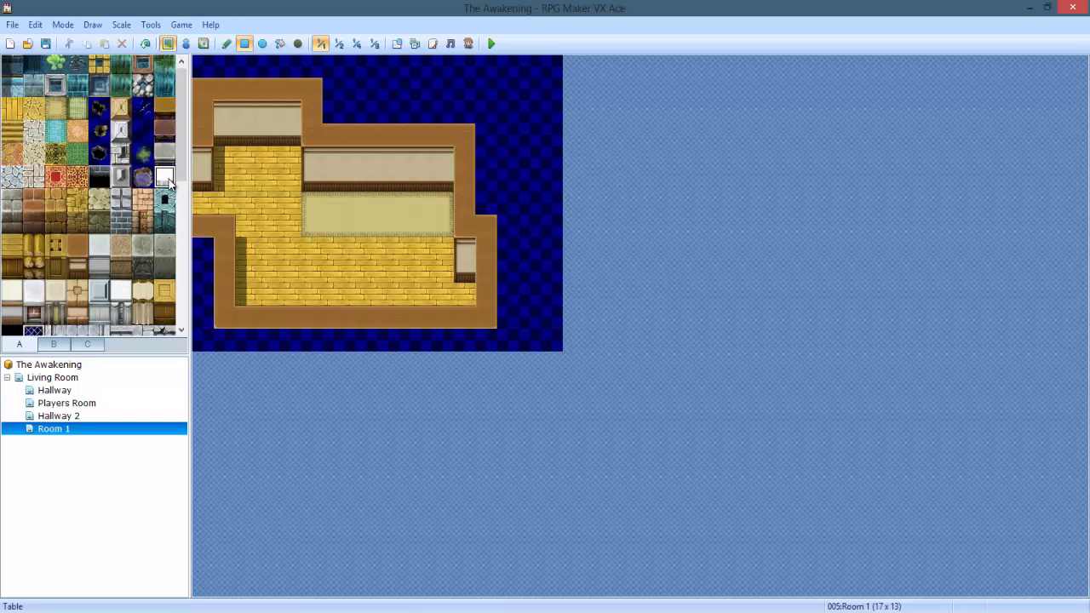
pyautogui.click(165, 130)
pyautogui.click(466, 294)
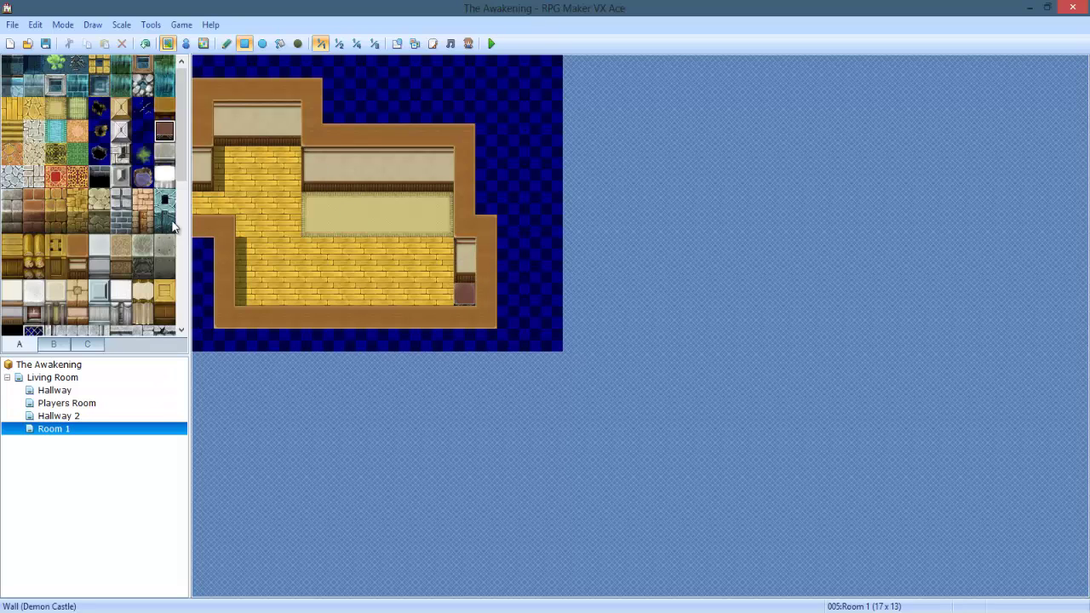
pyautogui.click(164, 176)
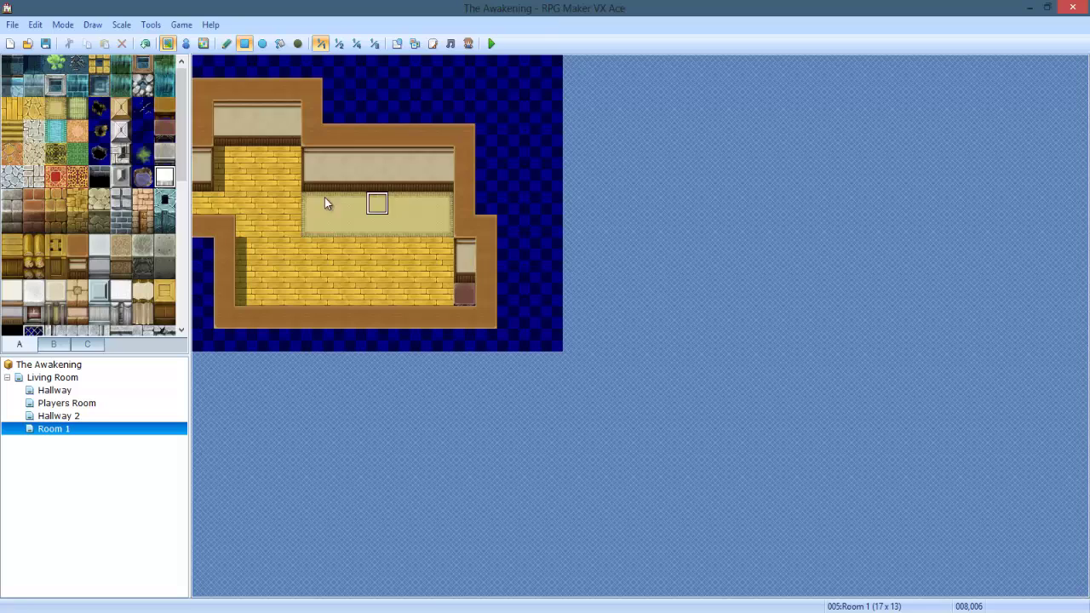
pyautogui.click(121, 246)
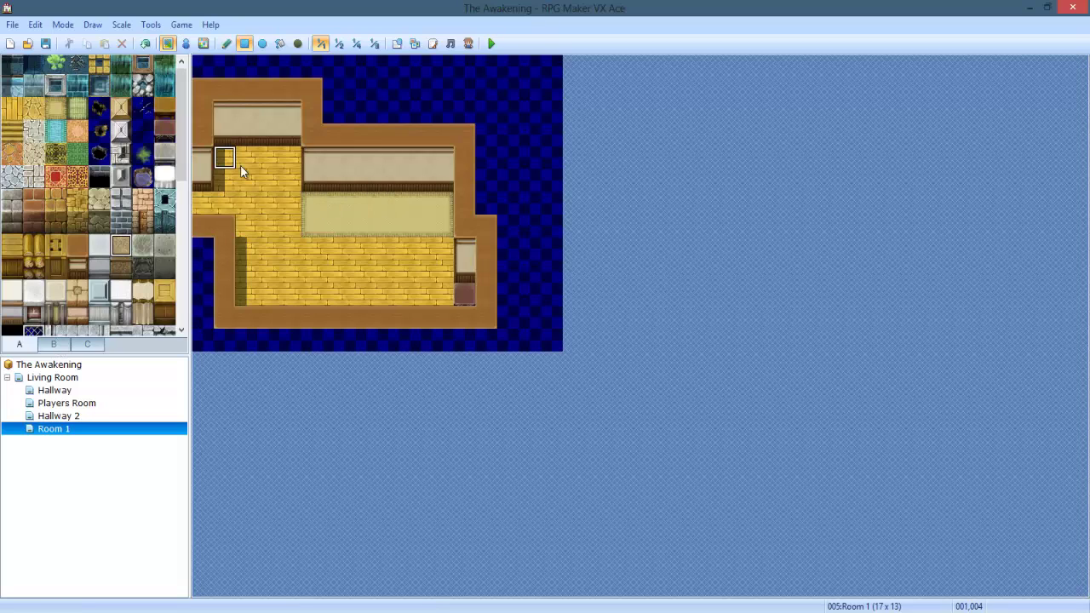
pyautogui.hotkey('ctrl', 'z')
pyautogui.click(165, 154)
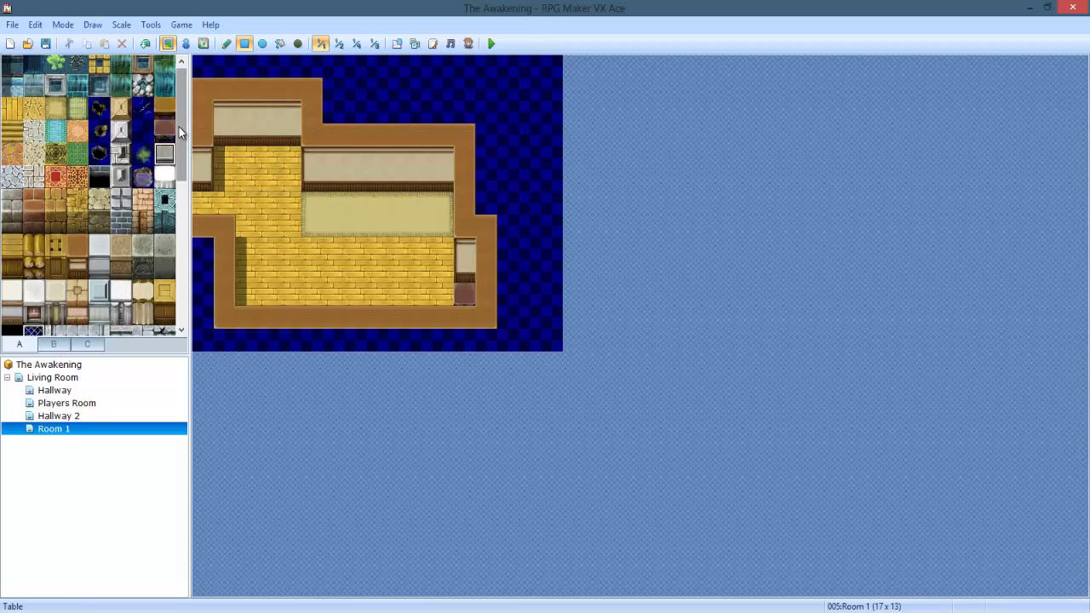
pyautogui.click(161, 109)
pyautogui.moveTo(232, 163)
pyautogui.mouseDown()
pyautogui.moveTo(283, 171)
pyautogui.moveTo(243, 160)
pyautogui.moveTo(295, 154)
pyautogui.mouseUp()
pyautogui.hotkey('ctrl', 'z')
# Step: Place a dark brown table across the top-left alcove from (001,004) to (004,004), and show the B tiles
pyautogui.click(164, 130)
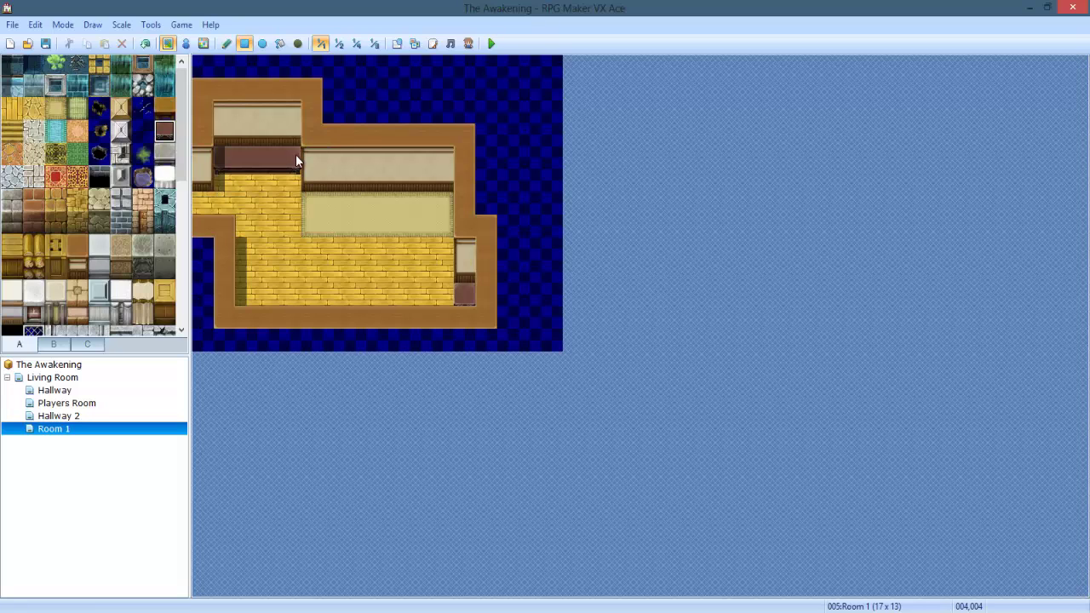
pyautogui.click(52, 344)
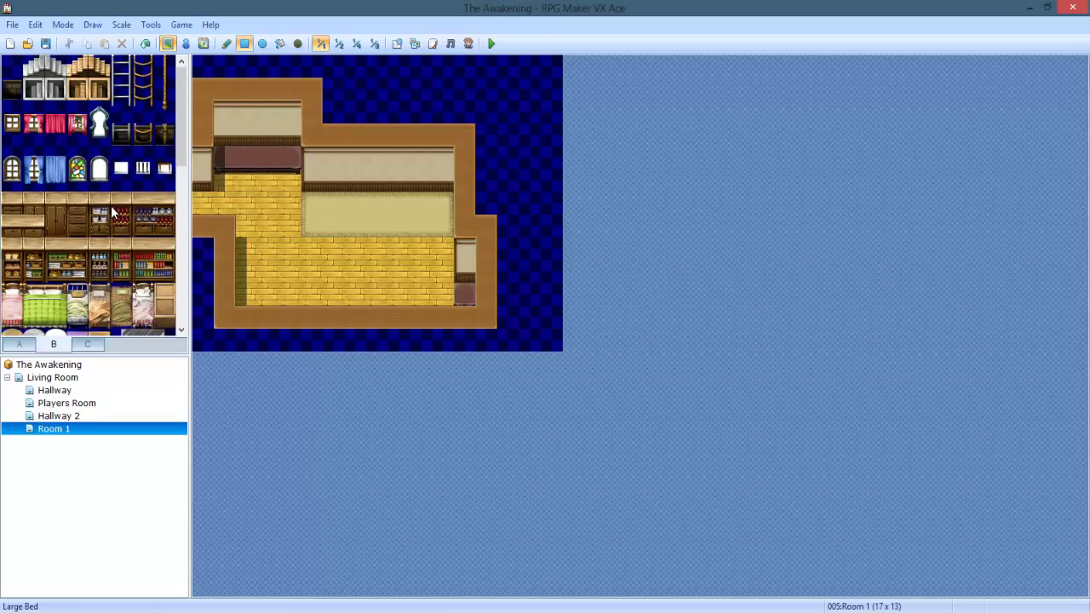
# Step: Line the upper wall of Room 1 with single and double bookshelves from (005,005) to (011,005), using the pencil
pyautogui.click(120, 271)
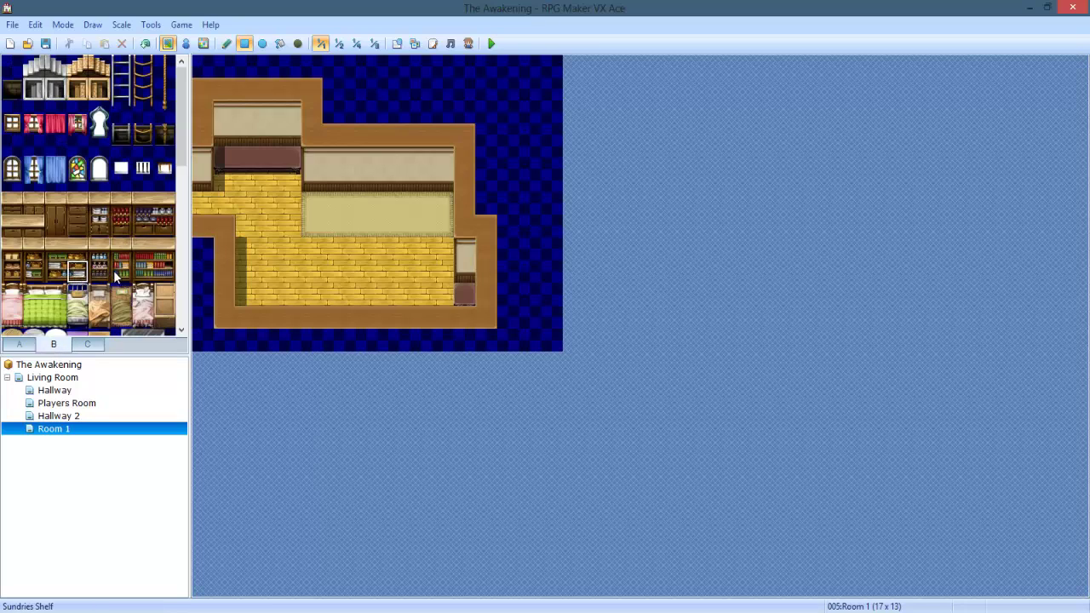
pyautogui.click(307, 183)
pyautogui.click(226, 44)
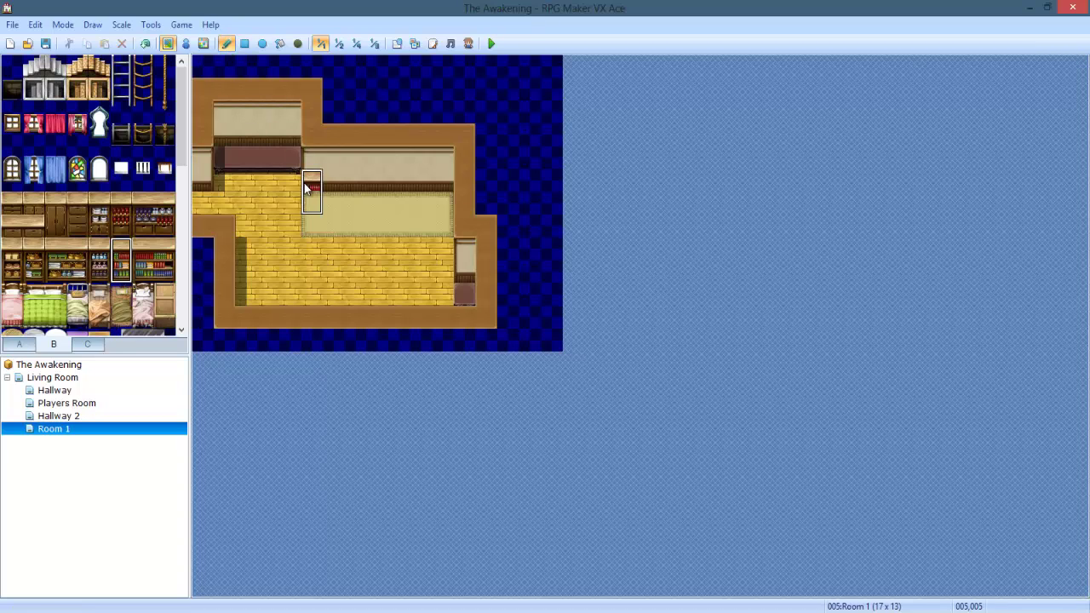
pyautogui.click(309, 182)
pyautogui.moveTo(138, 279); pyautogui.dragTo(165, 249)
pyautogui.click(340, 180)
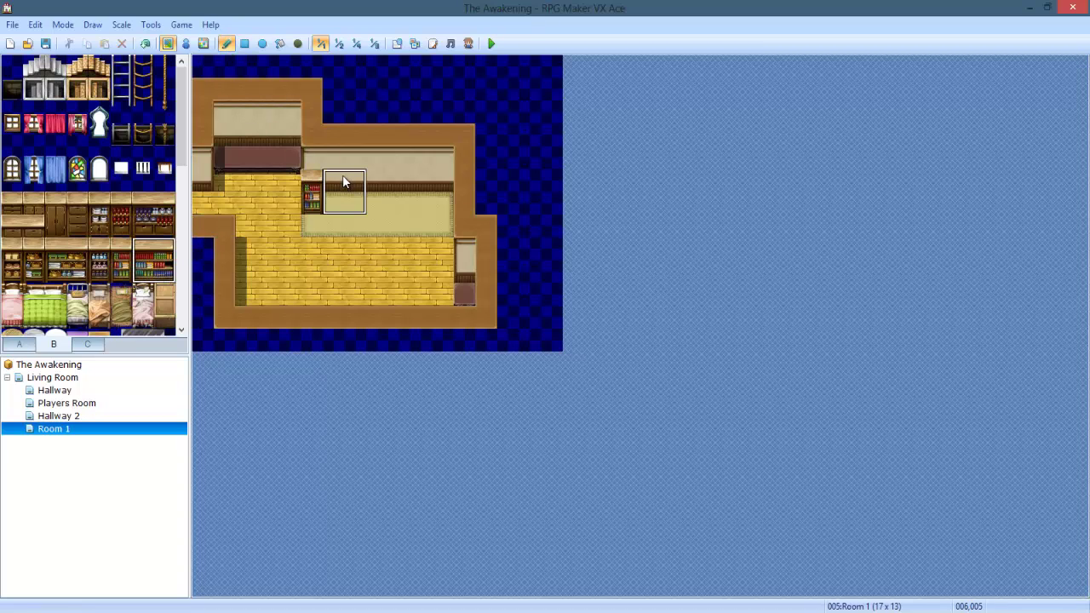
pyautogui.click(428, 179)
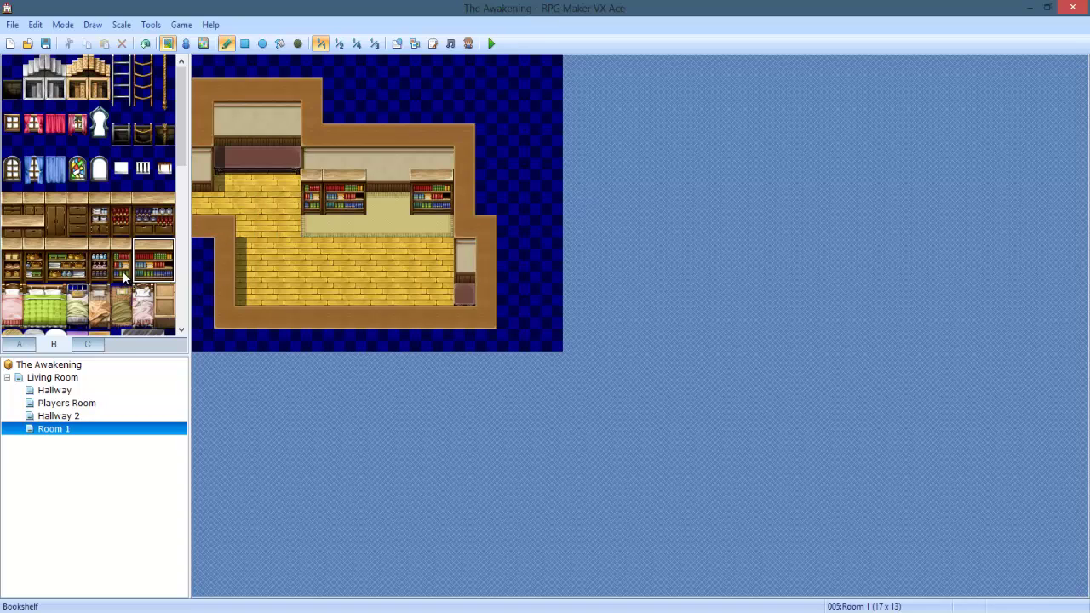
pyautogui.moveTo(121, 274); pyautogui.dragTo(121, 249)
pyautogui.moveTo(411, 165); pyautogui.dragTo(377, 182)
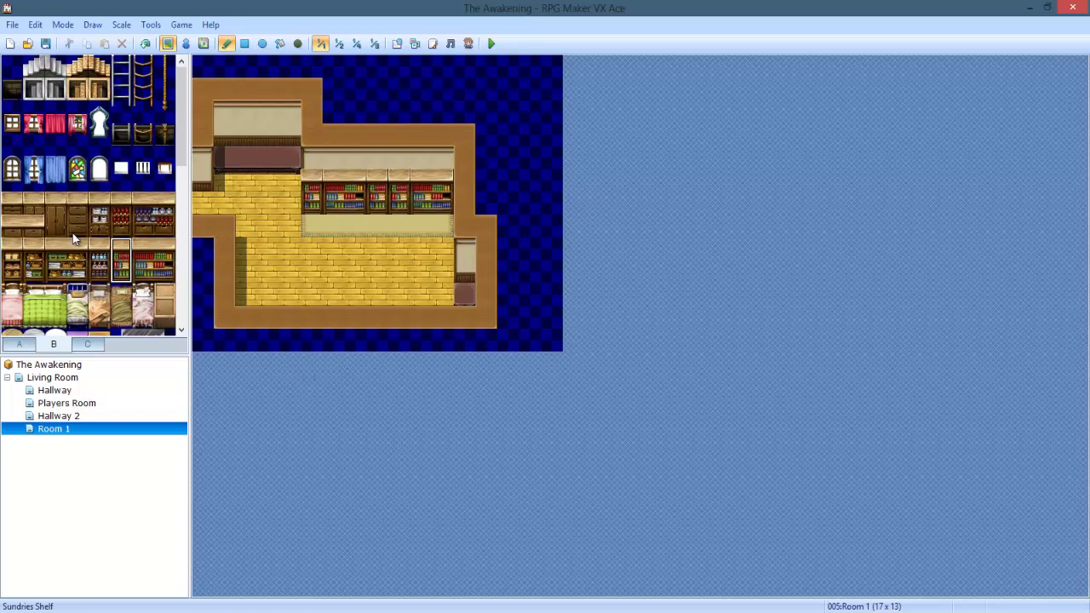
# Step: Replace the bookshelves at the row's right end with a chest of drawers at (010,005) and a closet at (011,005)
pyautogui.moveTo(76, 228); pyautogui.dragTo(75, 215)
pyautogui.click(399, 183)
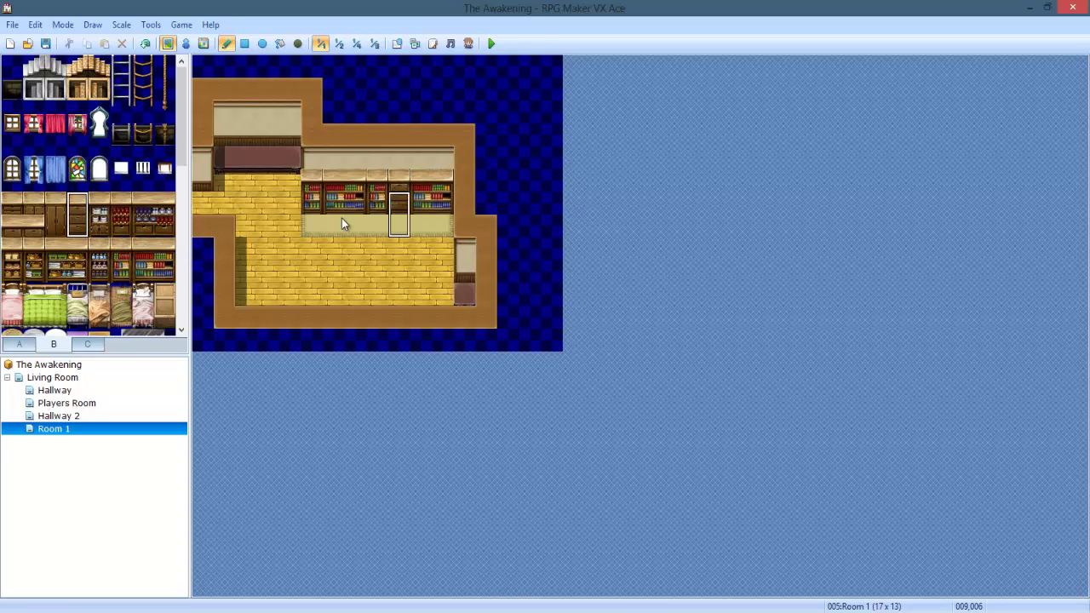
pyautogui.hotkey('ctrl', 'z')
pyautogui.click(421, 185)
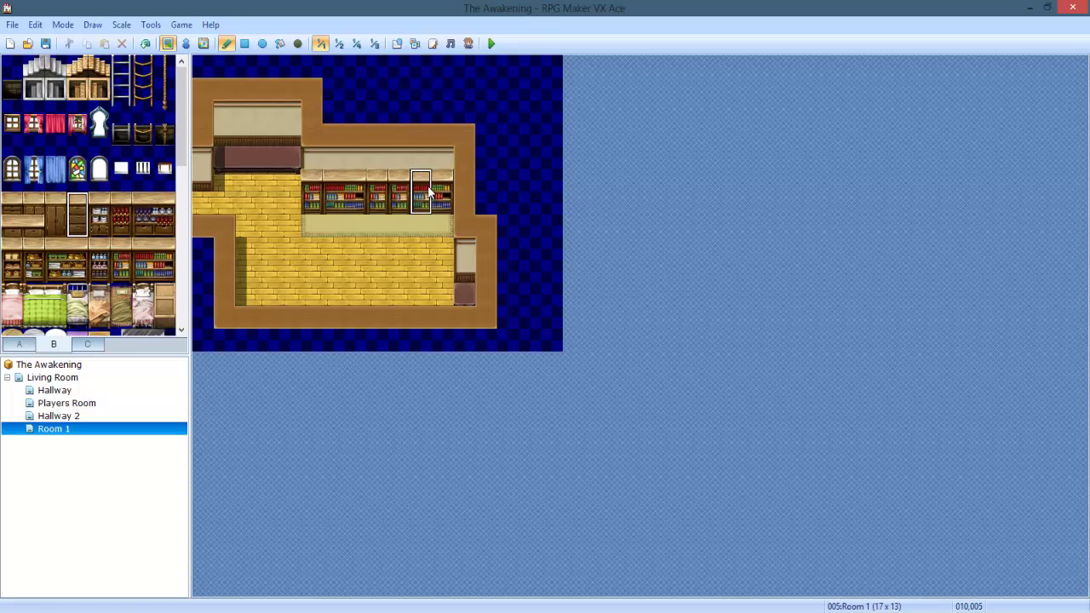
pyautogui.click(54, 212)
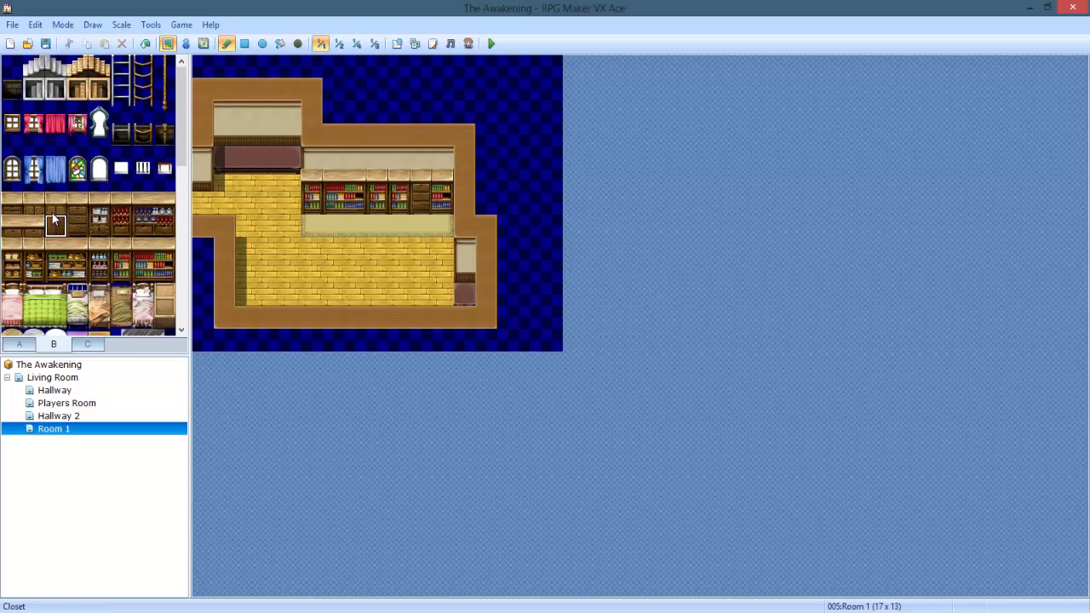
pyautogui.rightClick(343, 293)
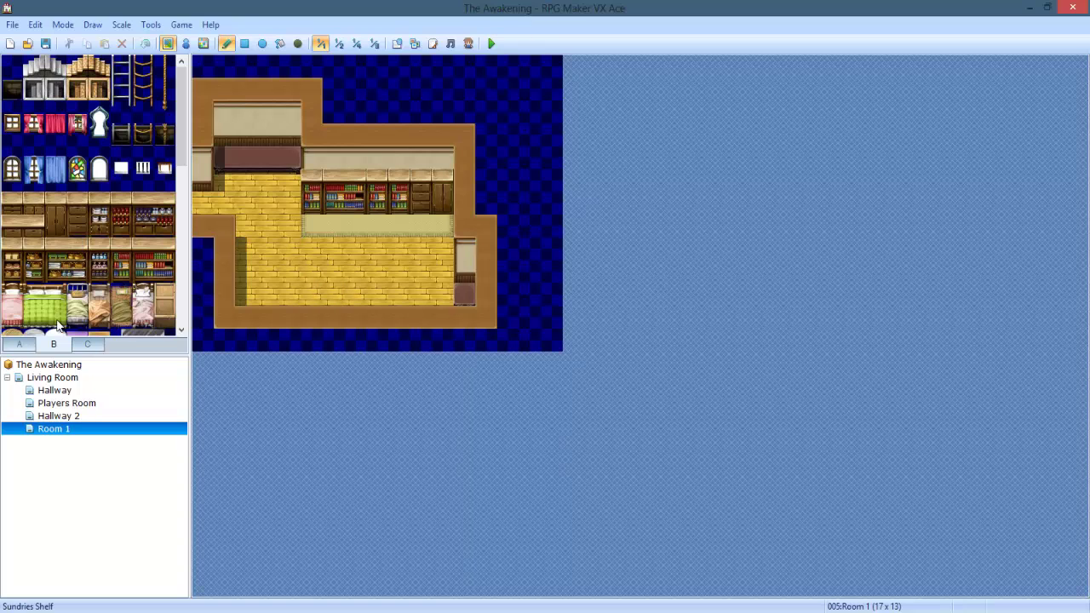
# Step: Show the C tiles and place an open old book on the alcove table at (002,004)
pyautogui.click(86, 344)
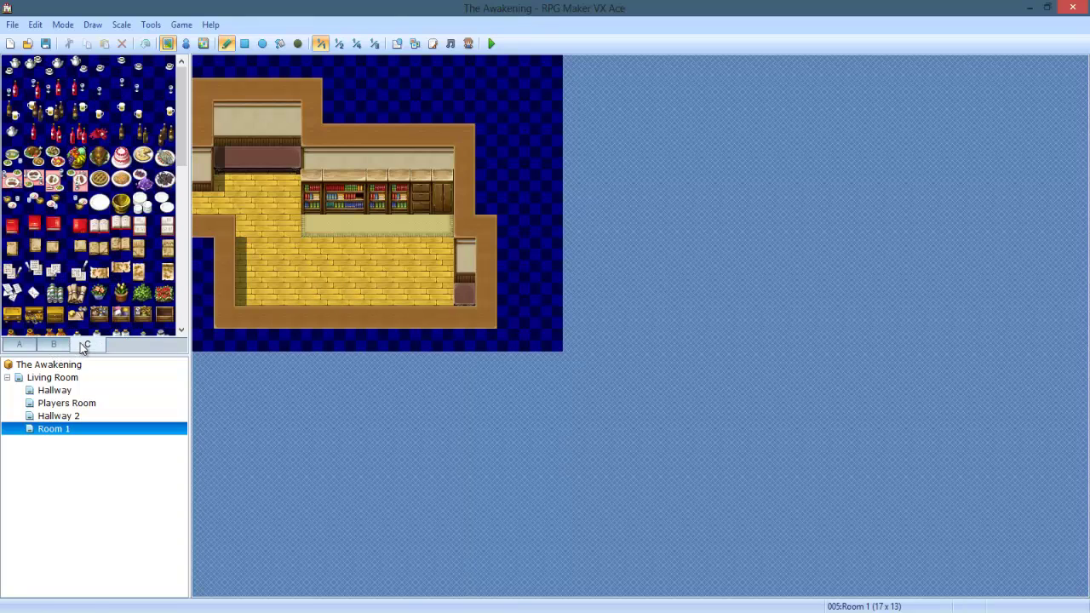
pyautogui.scroll(-3, 136, 264)
pyautogui.scroll(3, 139, 269)
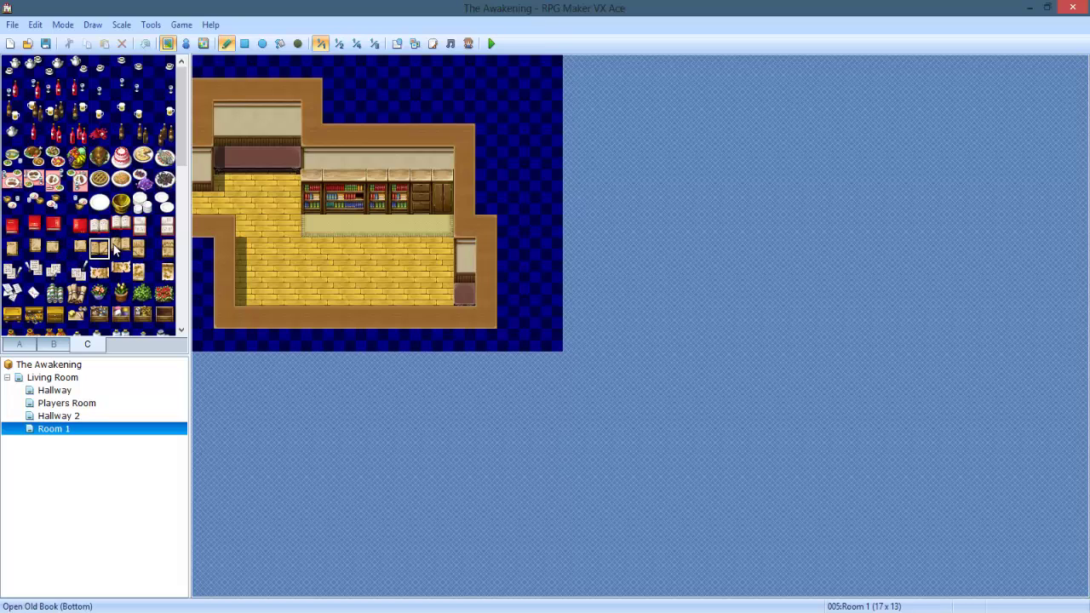
pyautogui.click(117, 248)
pyautogui.click(246, 157)
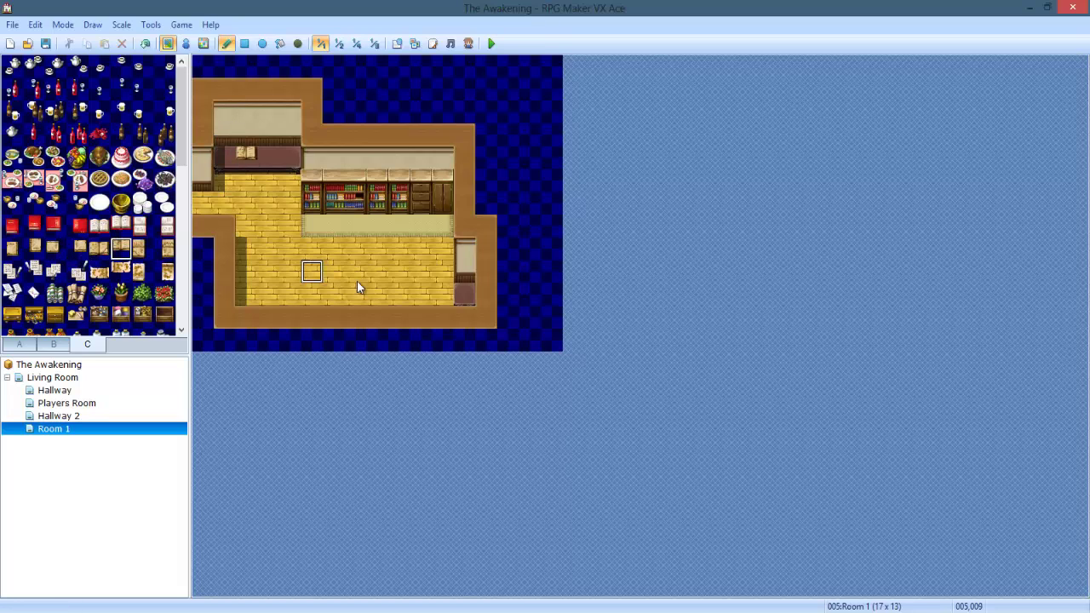
# Step: Place the coiled whip tile on the nook table at (012,010)
pyautogui.click(141, 270)
pyautogui.click(142, 293)
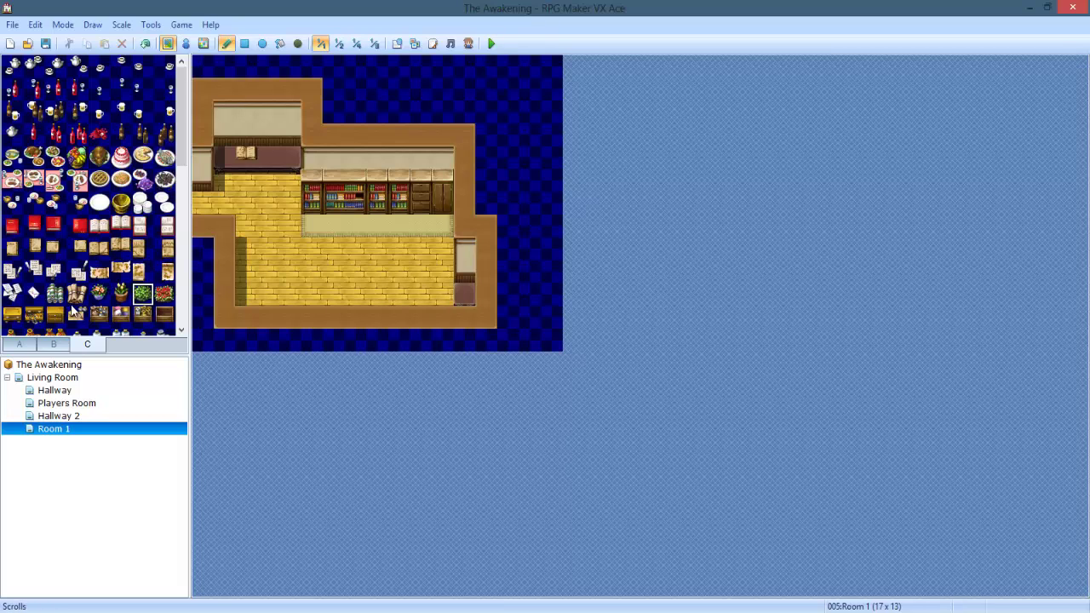
pyautogui.click(99, 248)
pyautogui.scroll(-2, 100, 281)
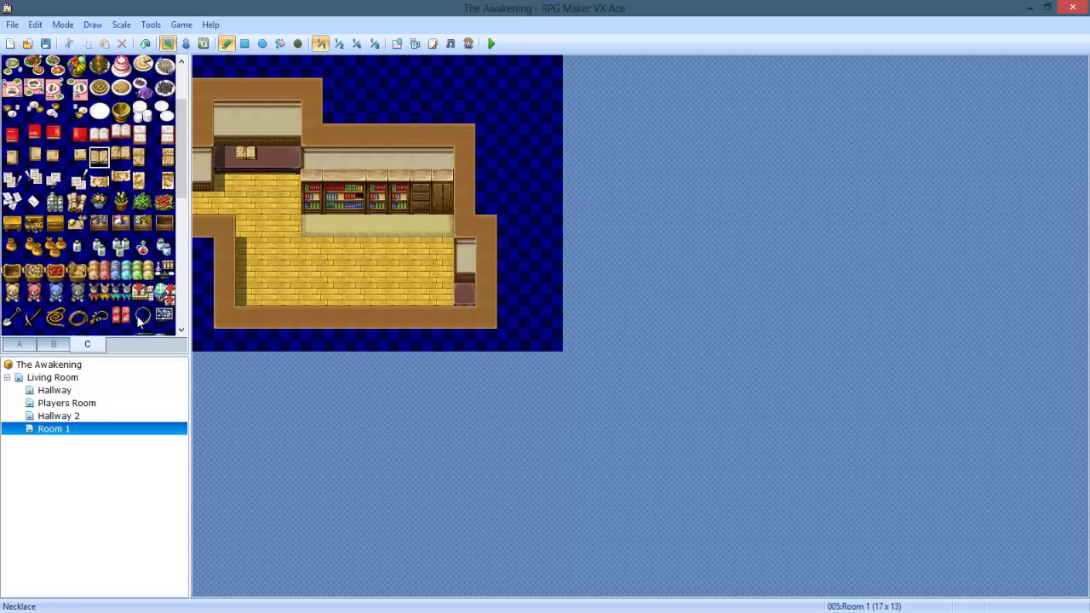
pyautogui.click(77, 317)
pyautogui.click(98, 317)
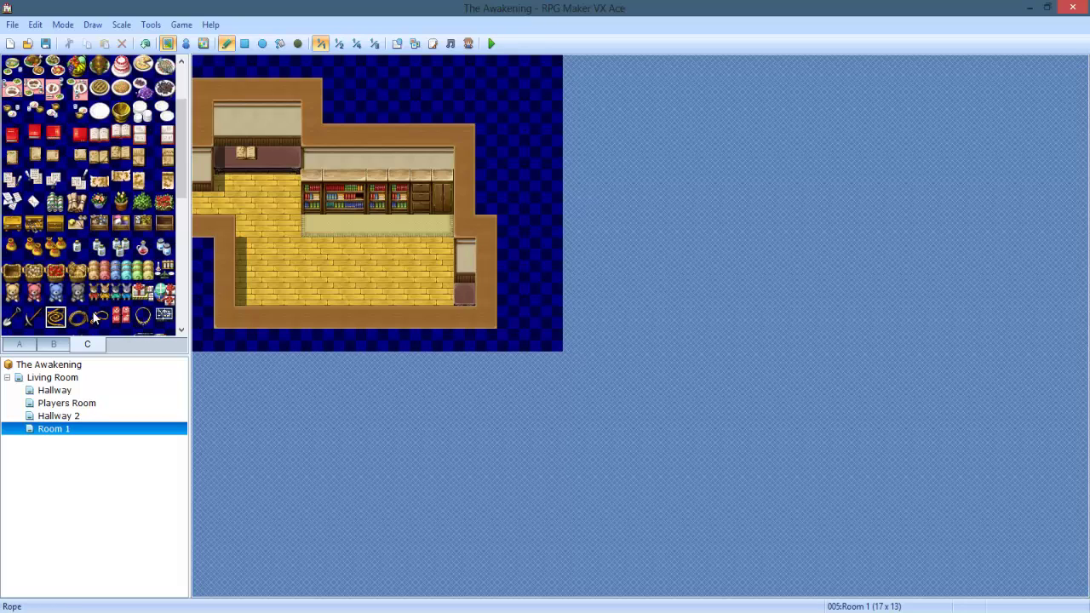
pyautogui.click(465, 299)
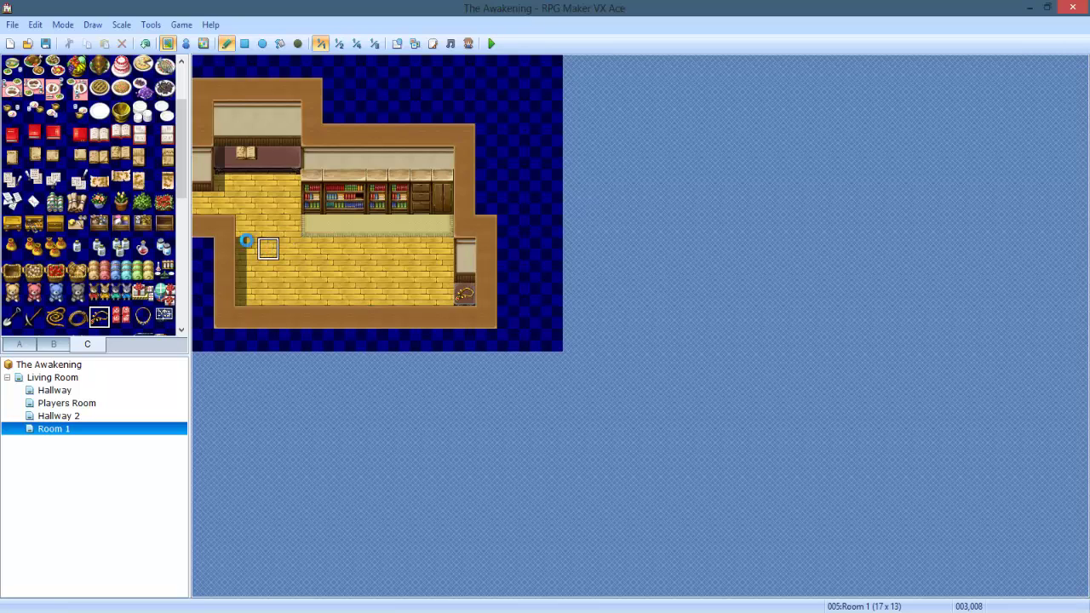
# Step: Try the red-draped stand with an open book on the nook table, and undo its placement
pyautogui.scroll(-4, 98, 317)
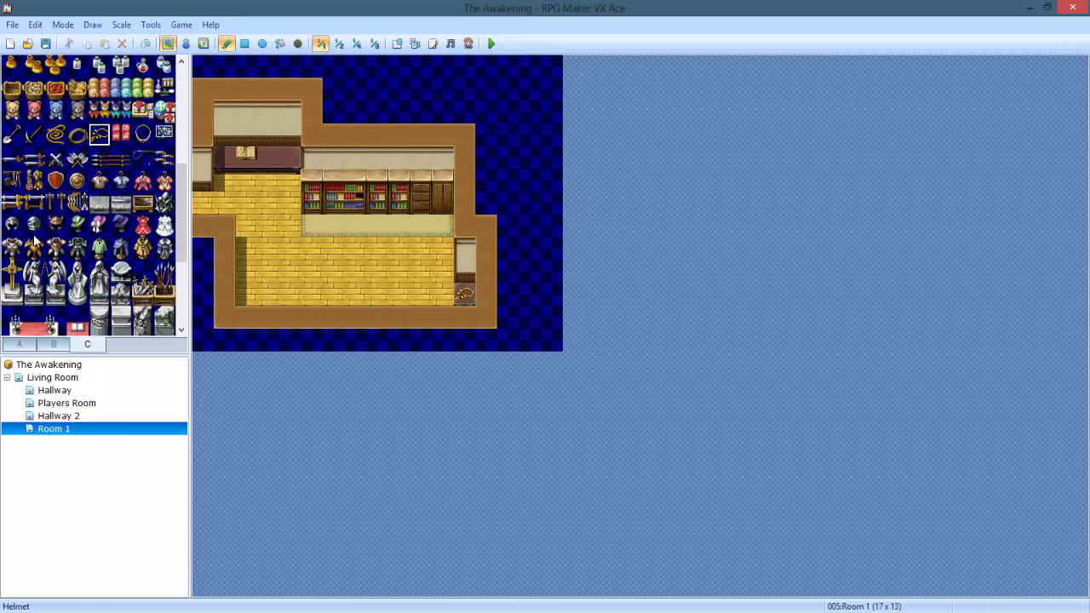
pyautogui.scroll(-3, 21, 294)
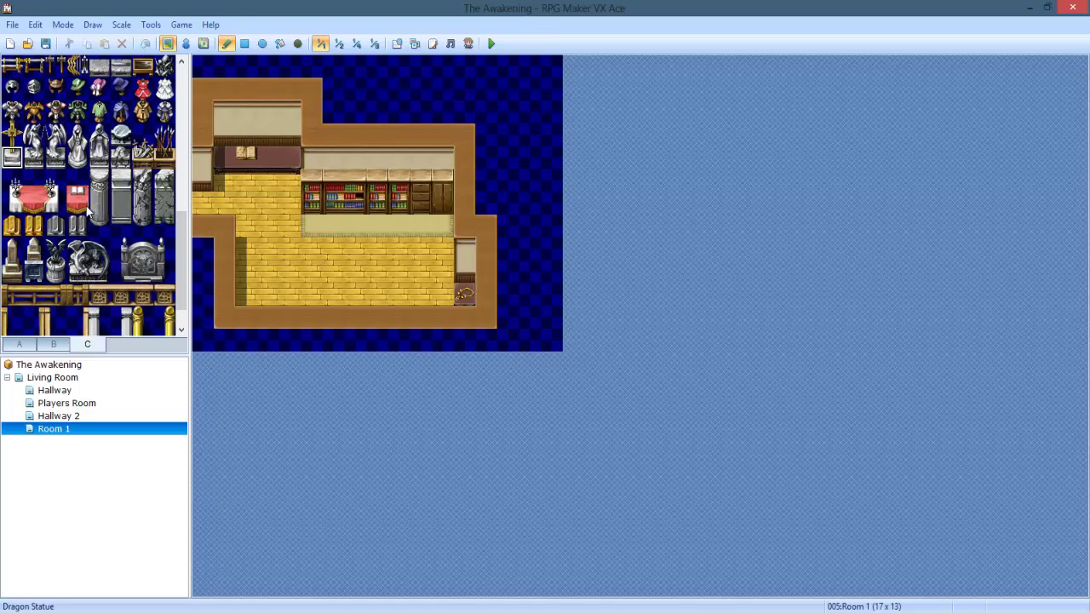
pyautogui.moveTo(85, 208); pyautogui.dragTo(78, 189)
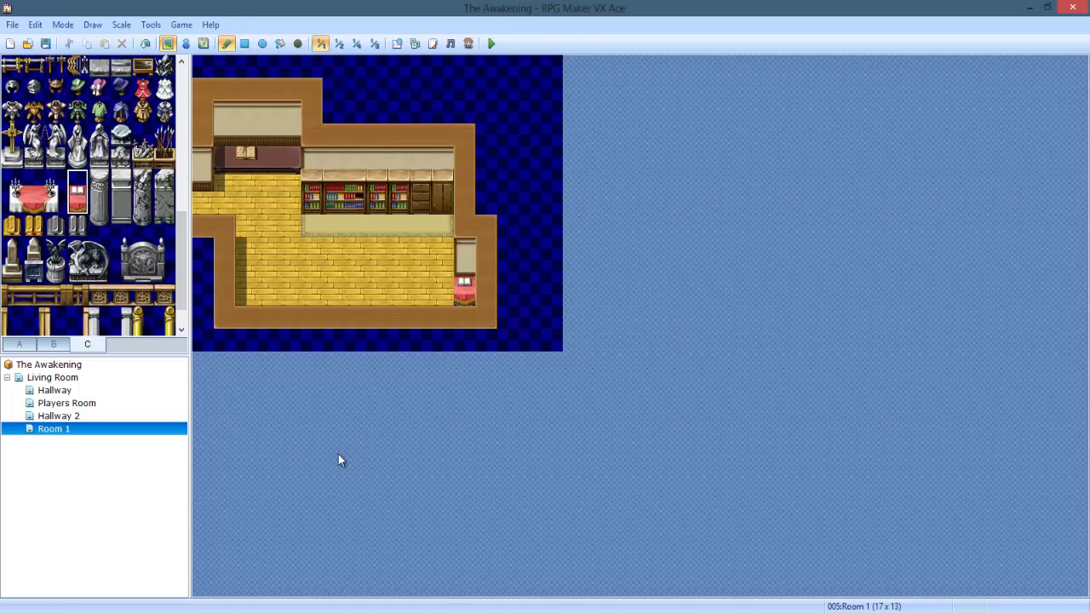
pyautogui.hotkey('ctrl', 'z')
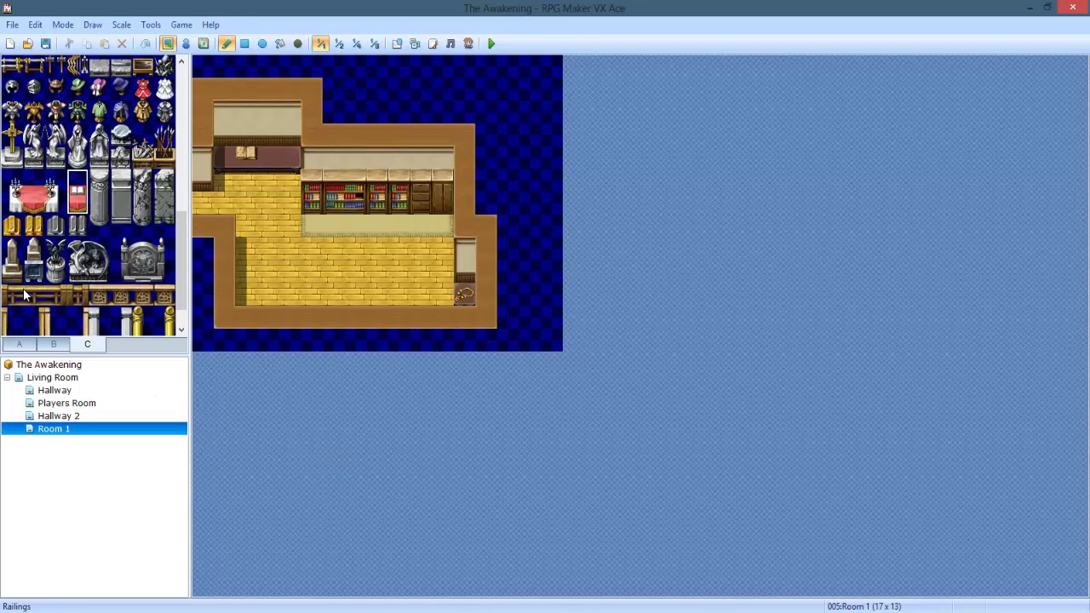
# Step: Place a single clay pot on the nook table at (012,010)
pyautogui.click(97, 275)
pyautogui.scroll(-1, 94, 288)
pyautogui.scroll(3, 94, 287)
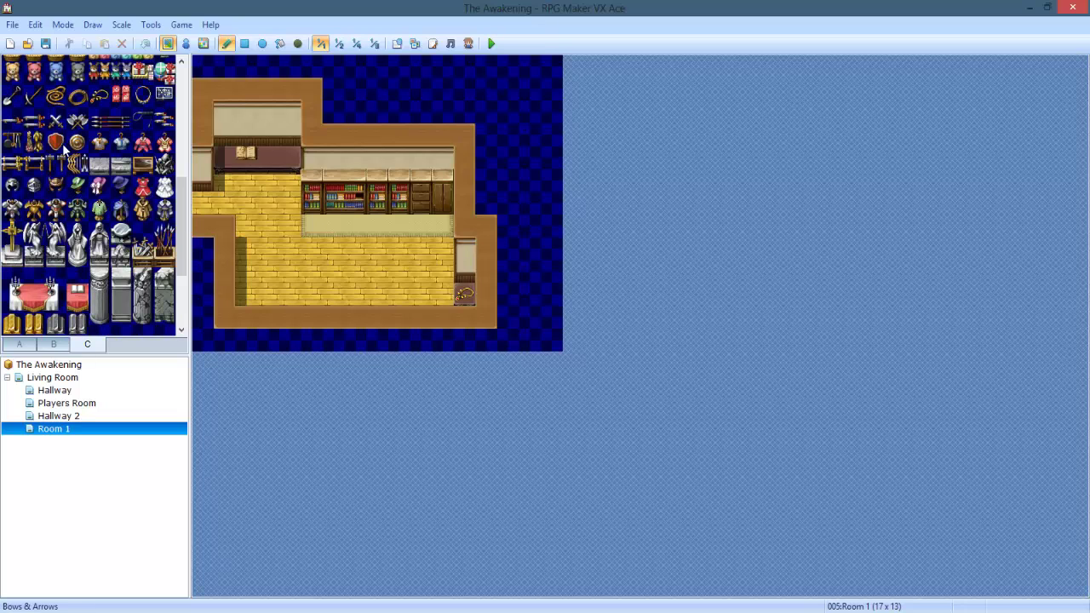
pyautogui.scroll(2, 65, 170)
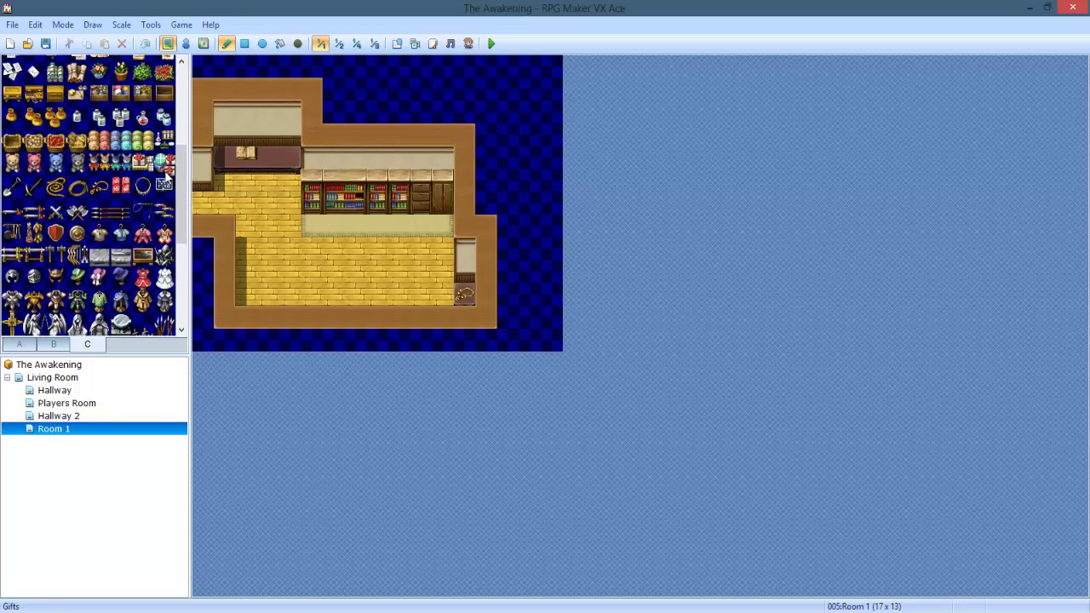
pyautogui.click(120, 163)
pyautogui.scroll(1, 120, 171)
pyautogui.click(13, 210)
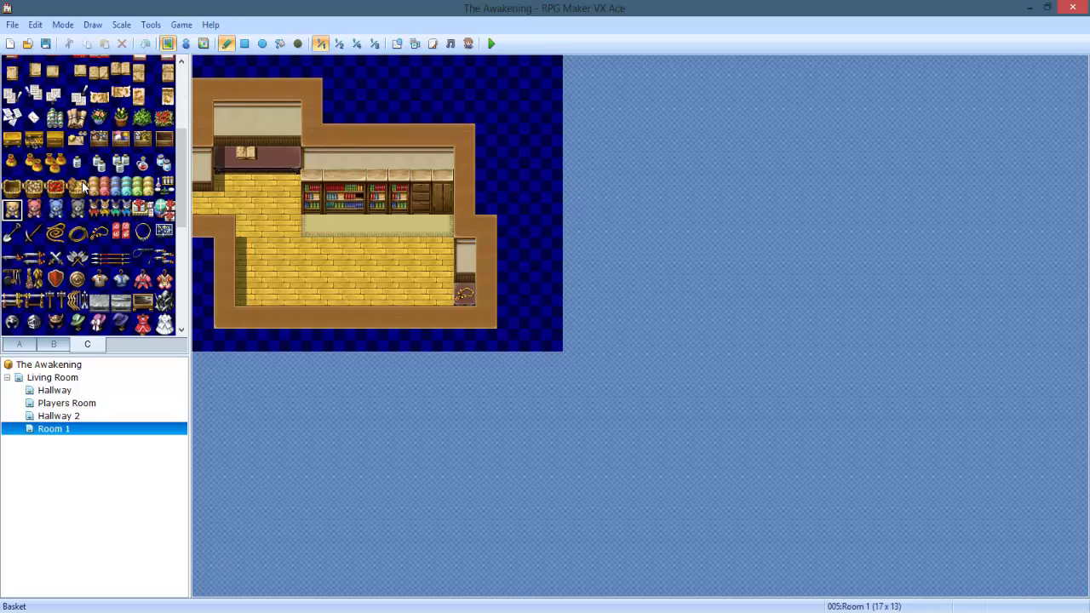
pyautogui.scroll(2, 83, 189)
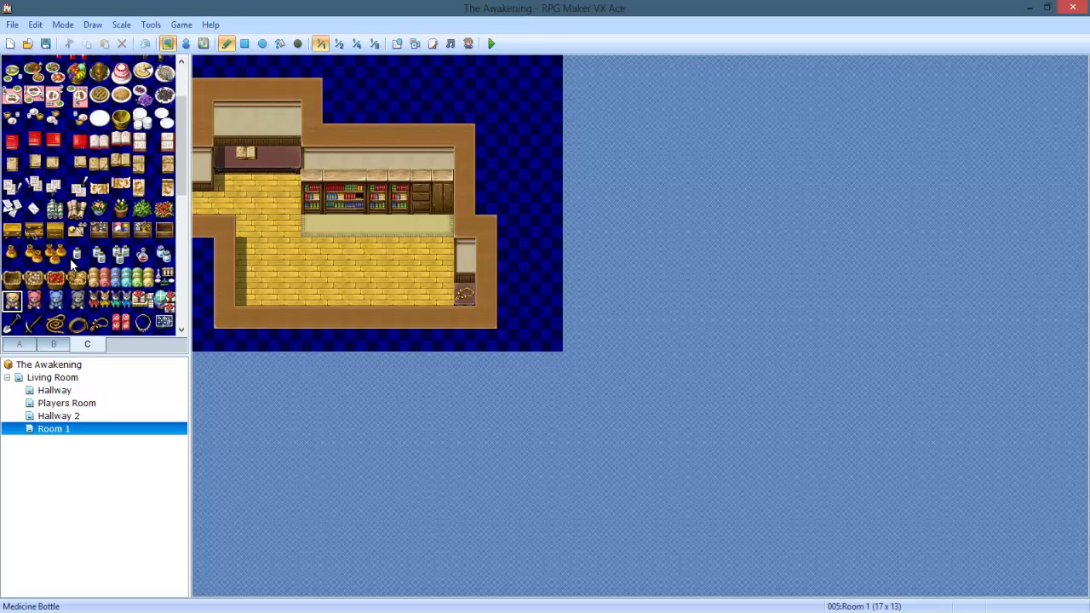
pyautogui.click(12, 253)
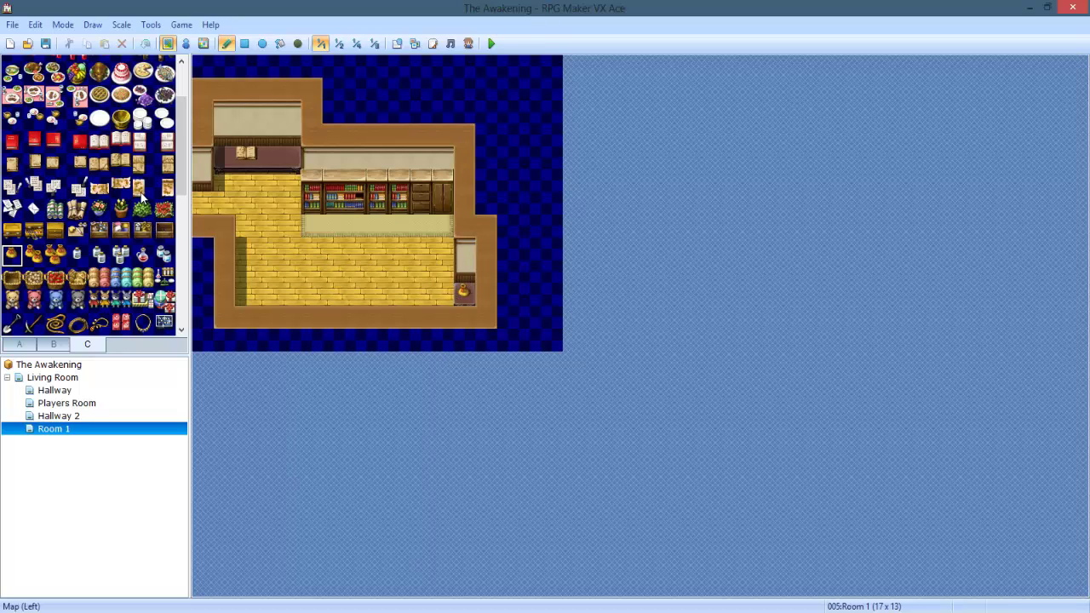
# Step: Replace the item on the nook table at (012,010) with a flower vase
pyautogui.click(99, 209)
pyautogui.click(463, 291)
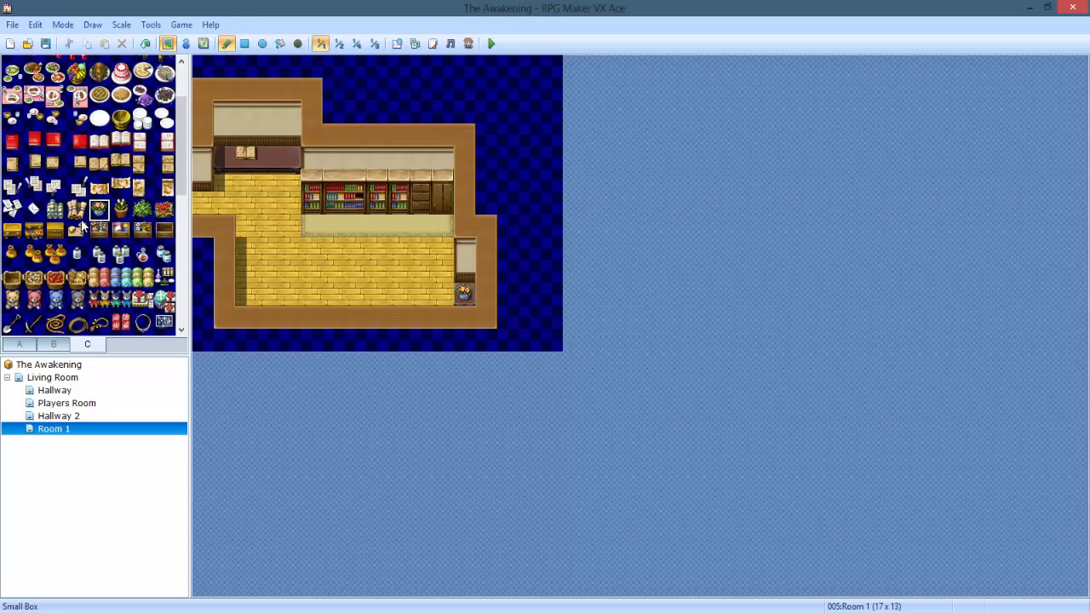
# Step: Place a single clay pot at (003,004) and a closed small box at (004,004) on the alcove table
pyautogui.click(15, 260)
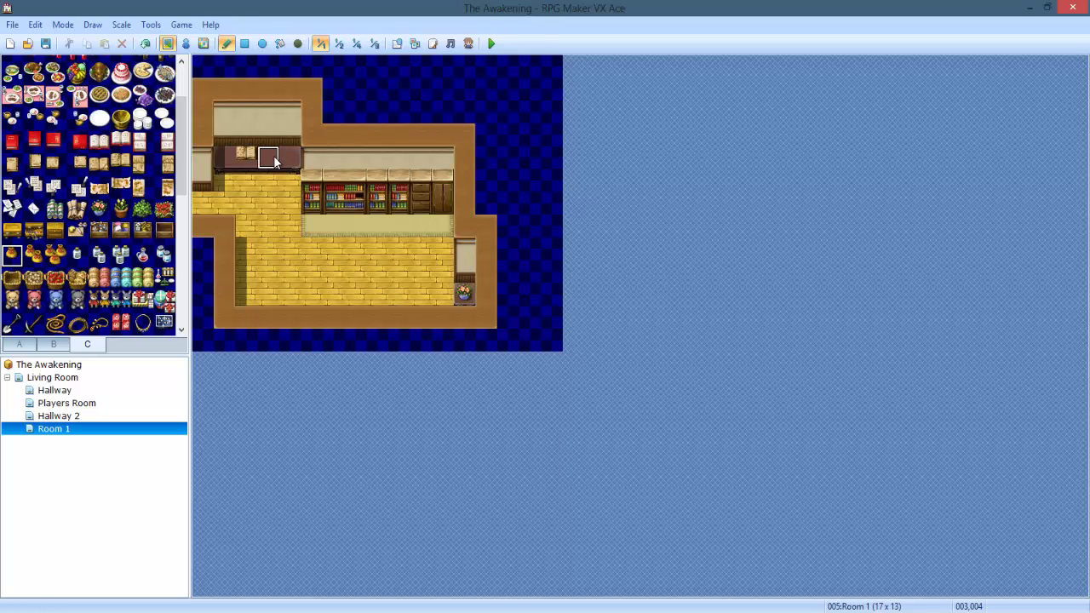
pyautogui.click(270, 159)
pyautogui.click(53, 236)
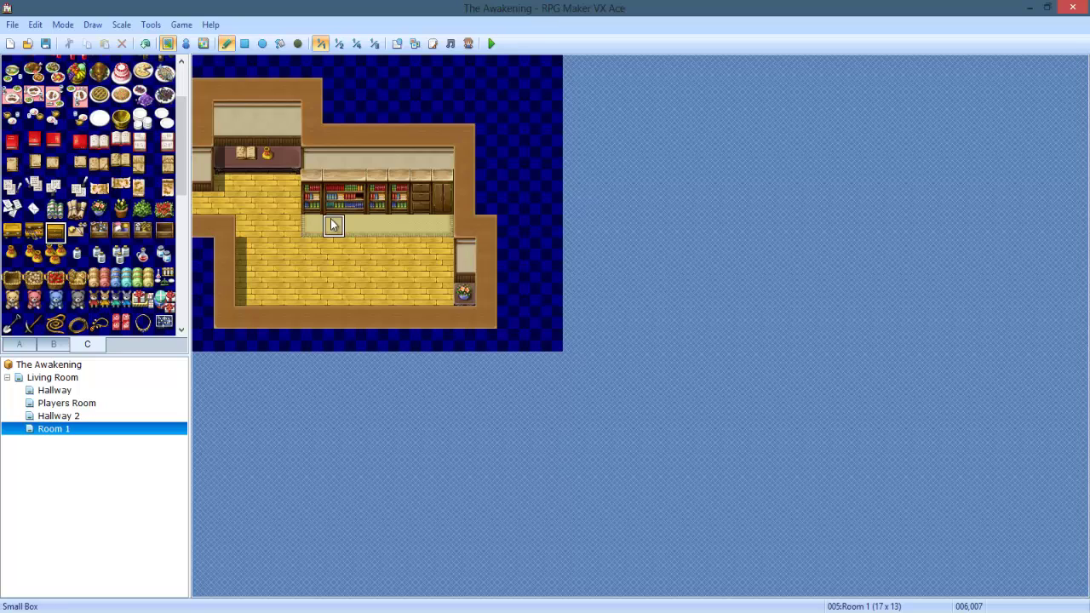
pyautogui.click(305, 162)
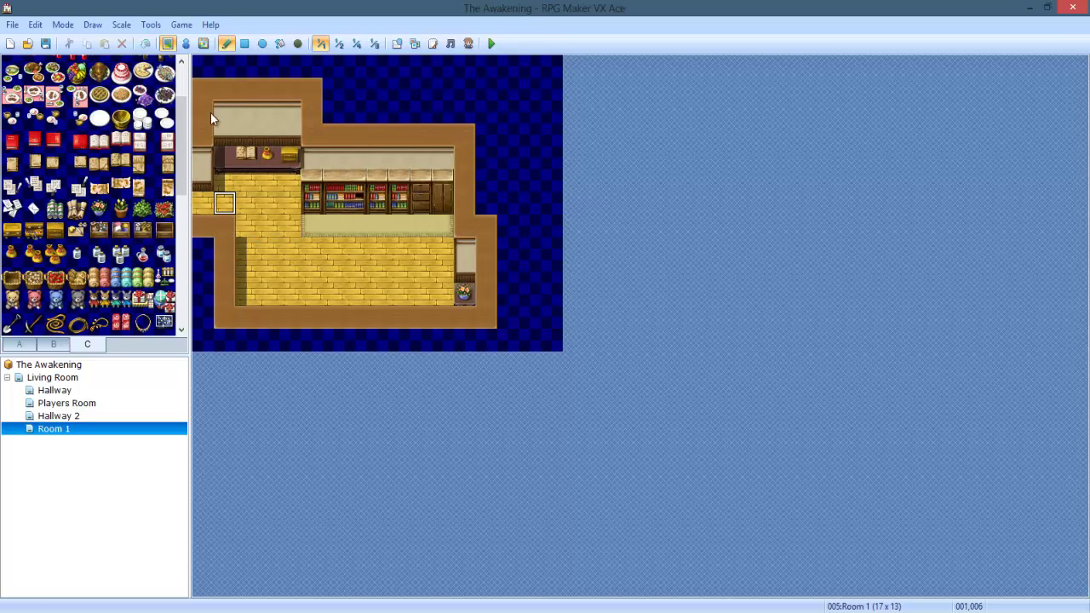
# Step: Flood fill the empty area outside Room 1's walls with the Darkness tile from the A tiles
pyautogui.click(77, 140)
pyautogui.click(19, 344)
pyautogui.scroll(-5, 59, 266)
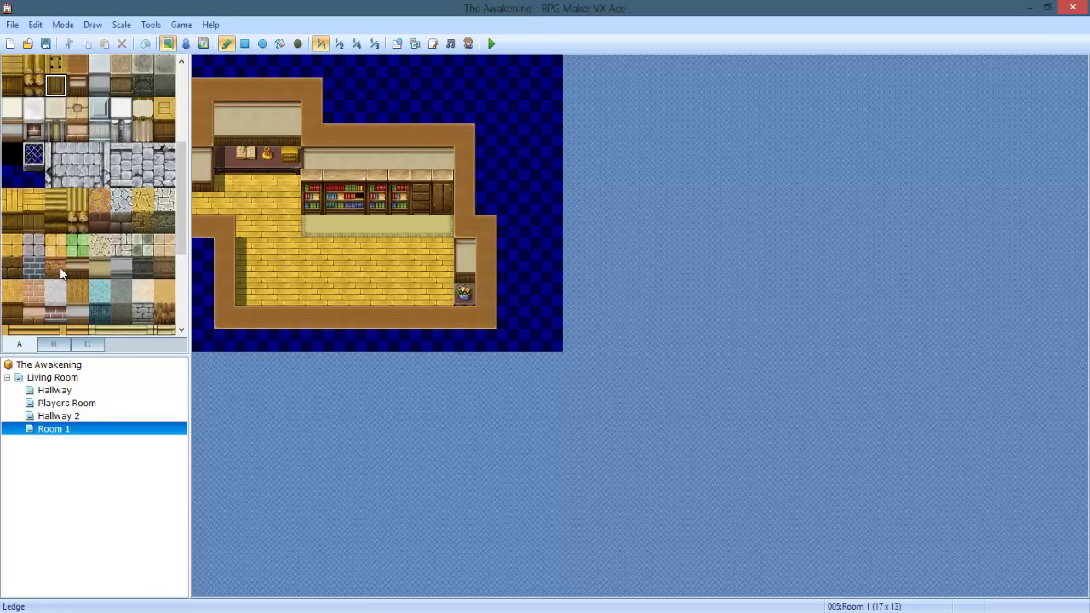
pyautogui.click(11, 164)
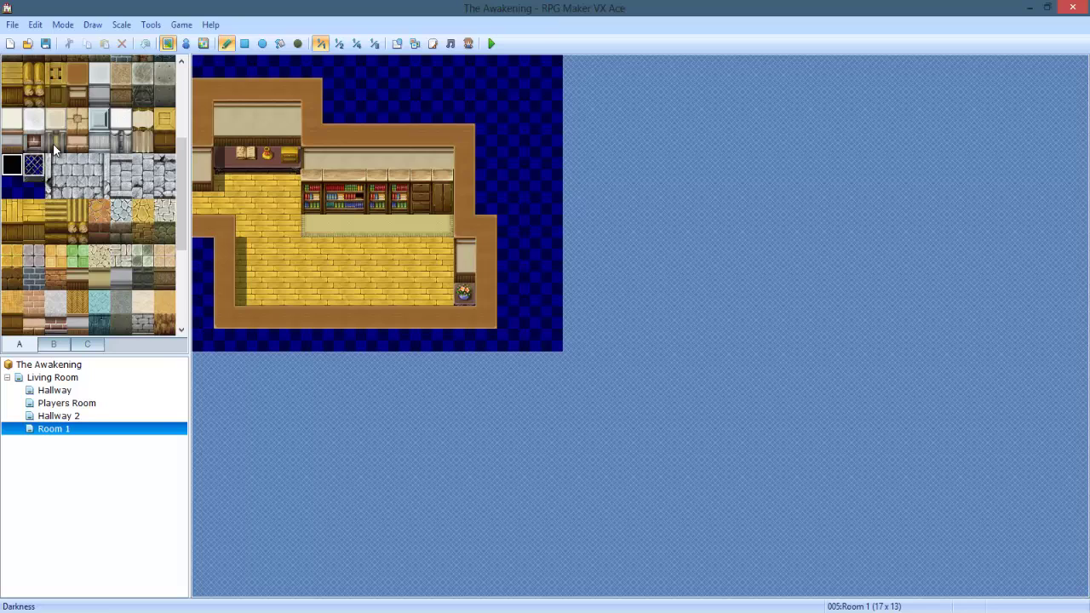
pyautogui.click(279, 44)
pyautogui.click(371, 91)
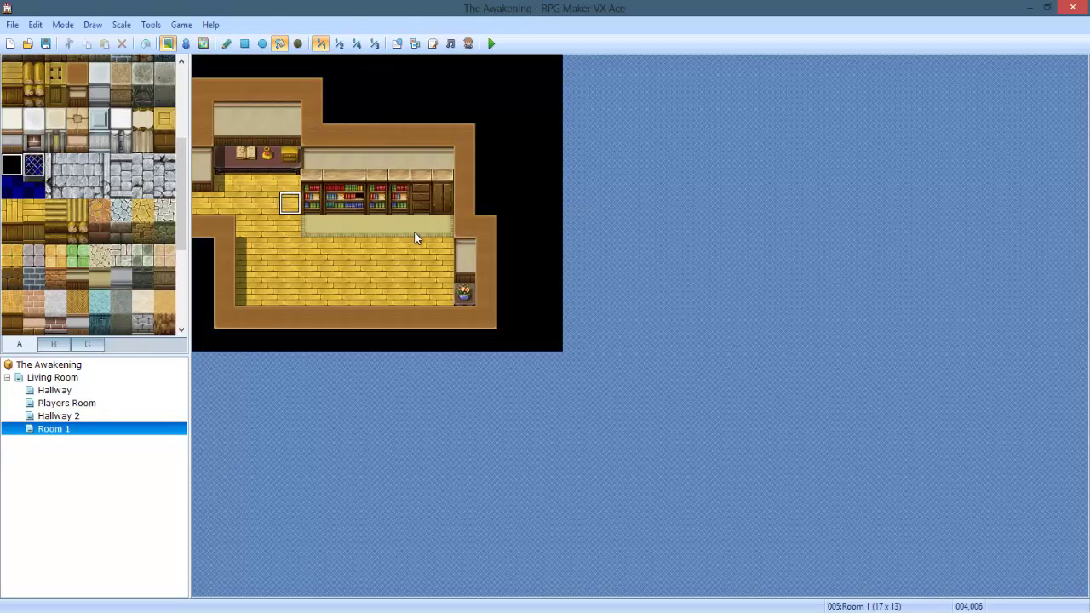
# Step: Try flood filling the black area outside Room 1's walls with the dark pit tile from the A tiles
pyautogui.moveTo(549, 133); pyautogui.dragTo(406, 63, button='right')
pyautogui.rightClick(261, 234)
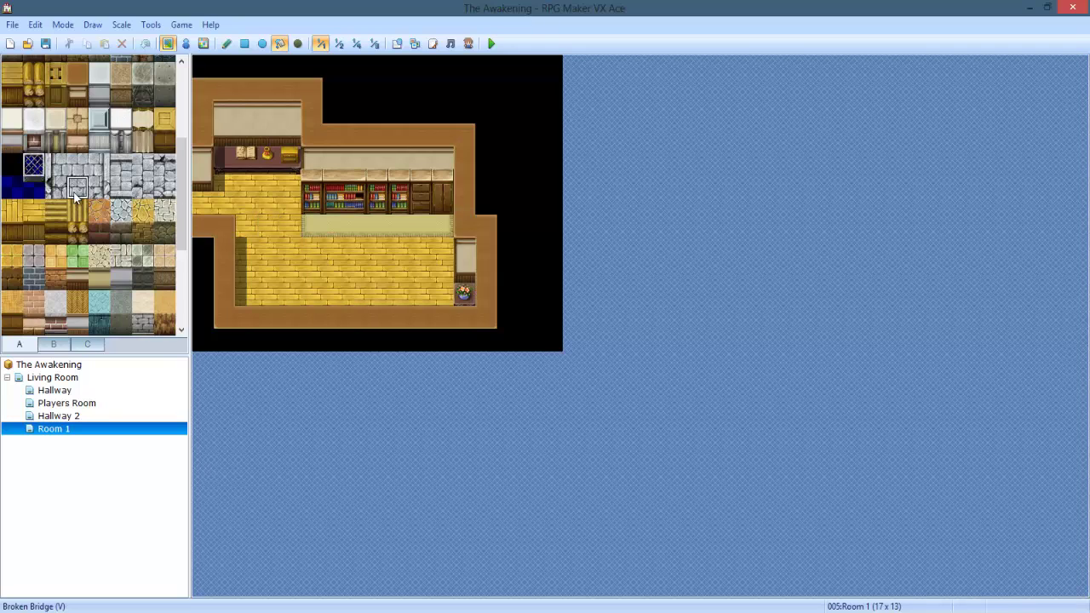
pyautogui.scroll(5, 96, 268)
pyautogui.click(98, 179)
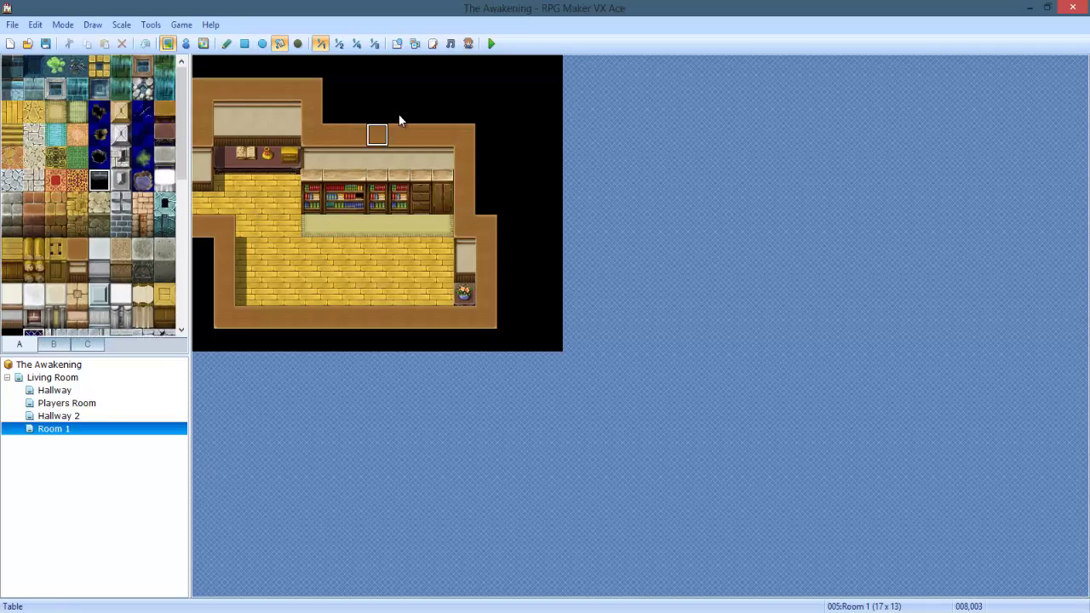
pyautogui.click(492, 88)
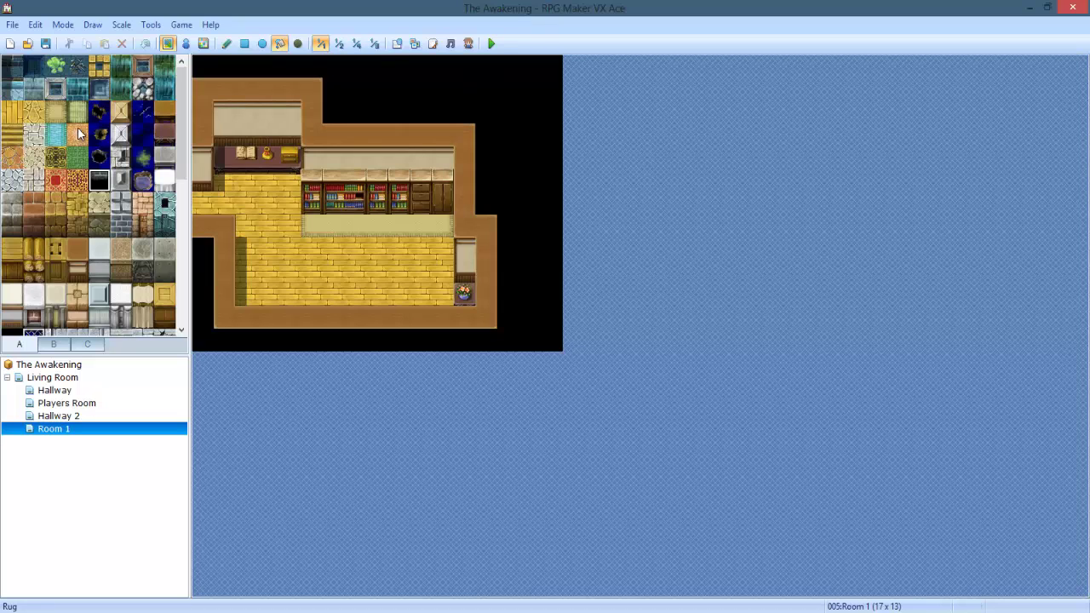
# Step: Try flood filling the black area outside Room 1's walls with two of the hole tiles from the A tiles
pyautogui.click(99, 112)
pyautogui.click(490, 93)
pyautogui.hotkey('ctrl', 'z')
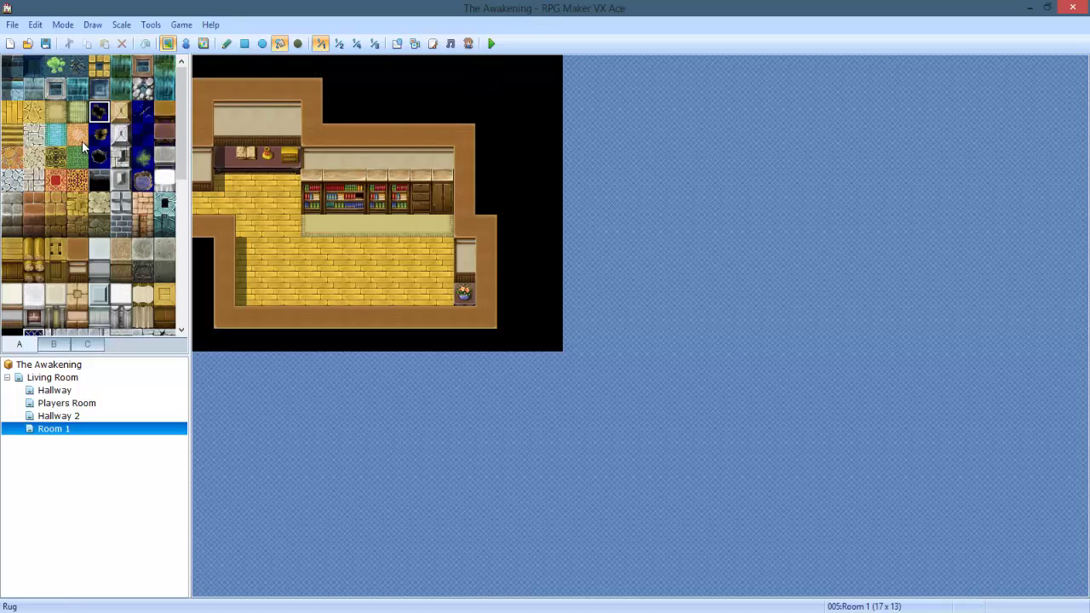
pyautogui.click(99, 133)
pyautogui.click(453, 117)
pyautogui.hotkey('ctrl', 'z')
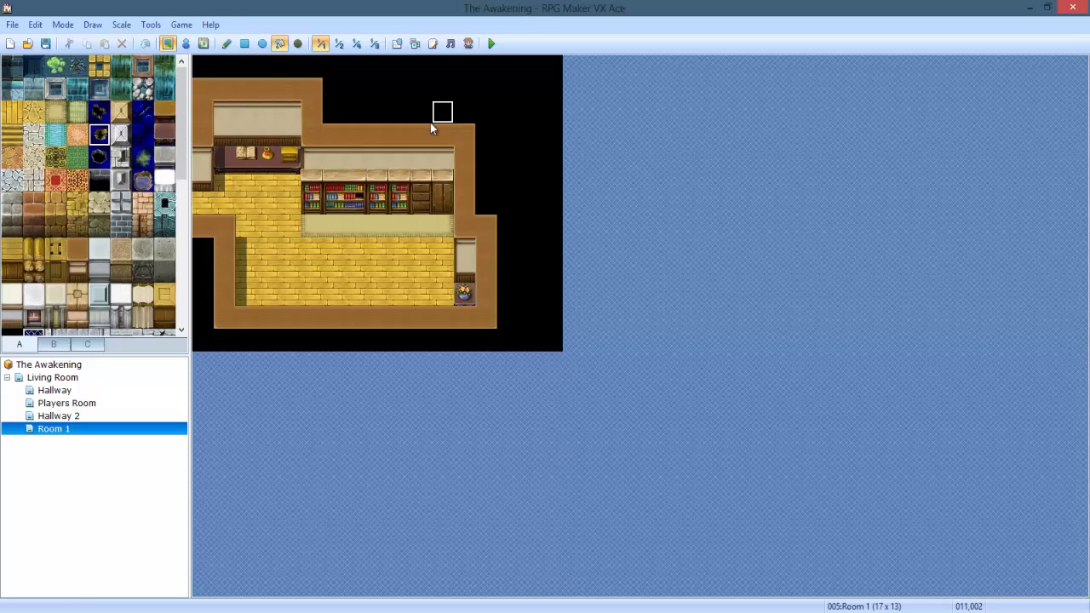
# Step: Try flood filling the black area outside Room 1 with the brown wall-top tile
pyautogui.click(96, 251)
pyautogui.scroll(-2, 77, 255)
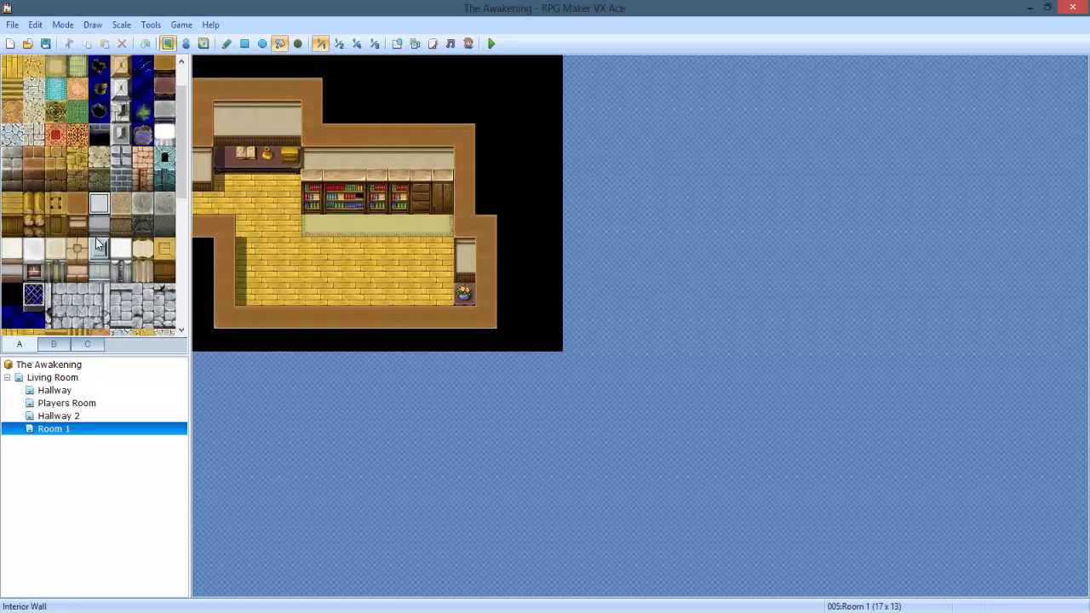
pyautogui.click(77, 202)
pyautogui.click(452, 86)
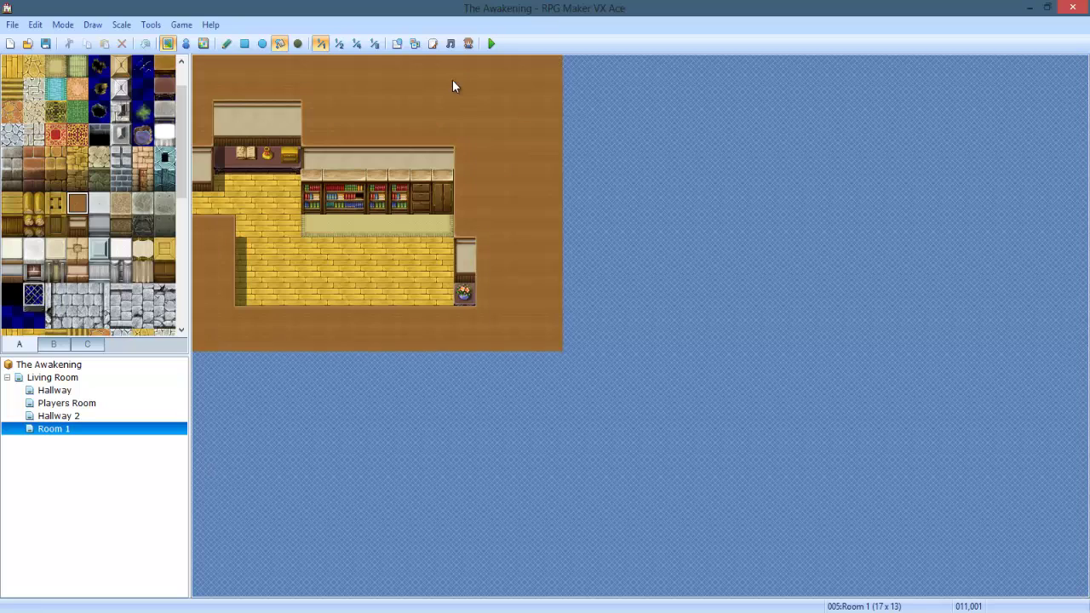
pyautogui.hotkey('ctrl', 'z')
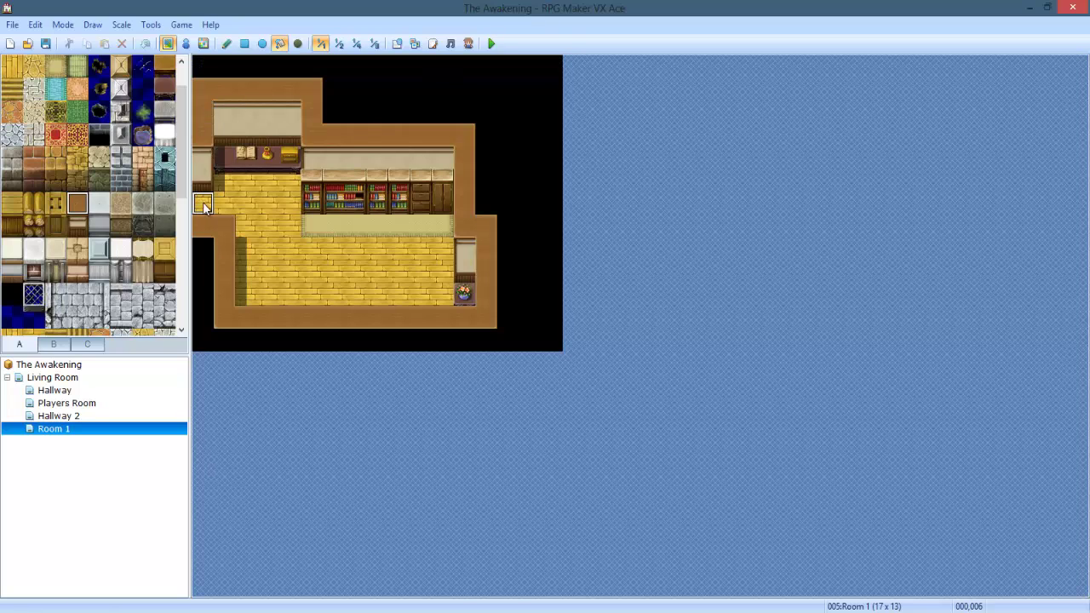
# Step: Create a transfer event at Room 1's entrance (000,006) that leads to Hallway 2 at (009,006)
pyautogui.click(185, 43)
pyautogui.rightClick(206, 206)
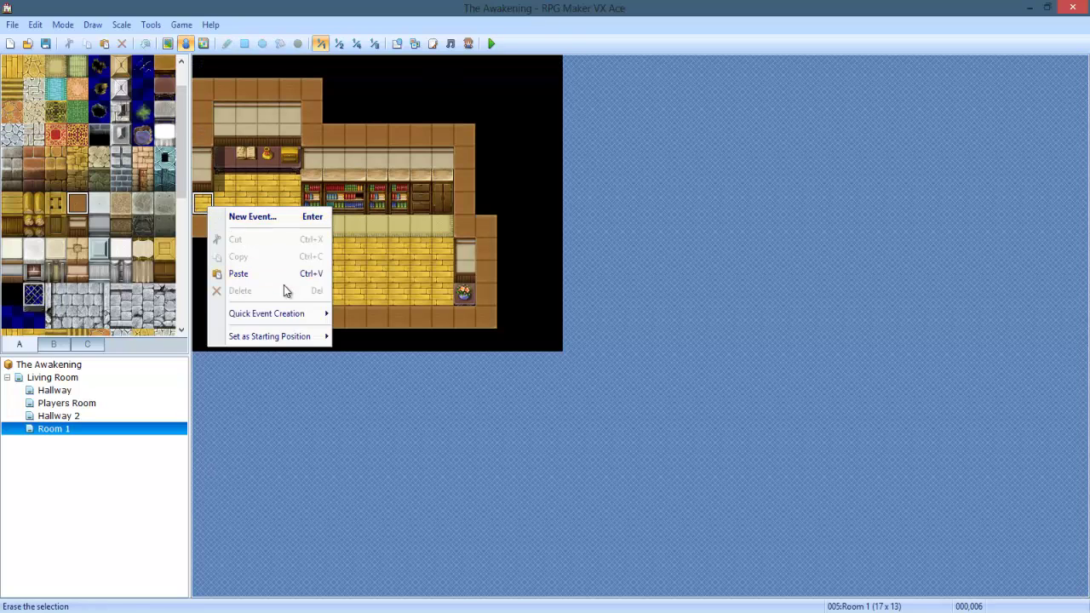
pyautogui.moveTo(276, 319)
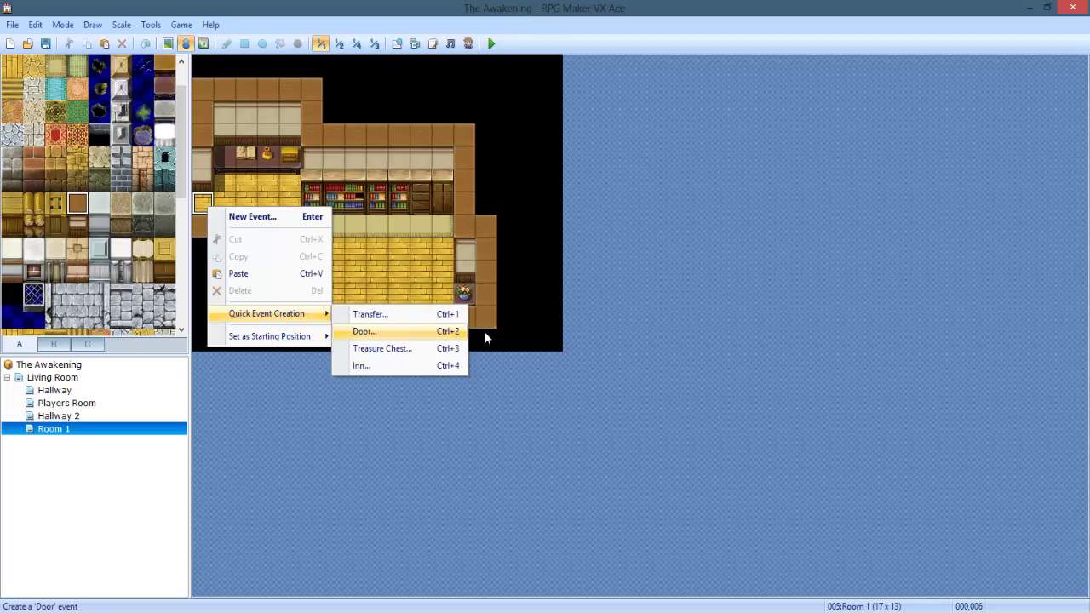
pyautogui.click(382, 319)
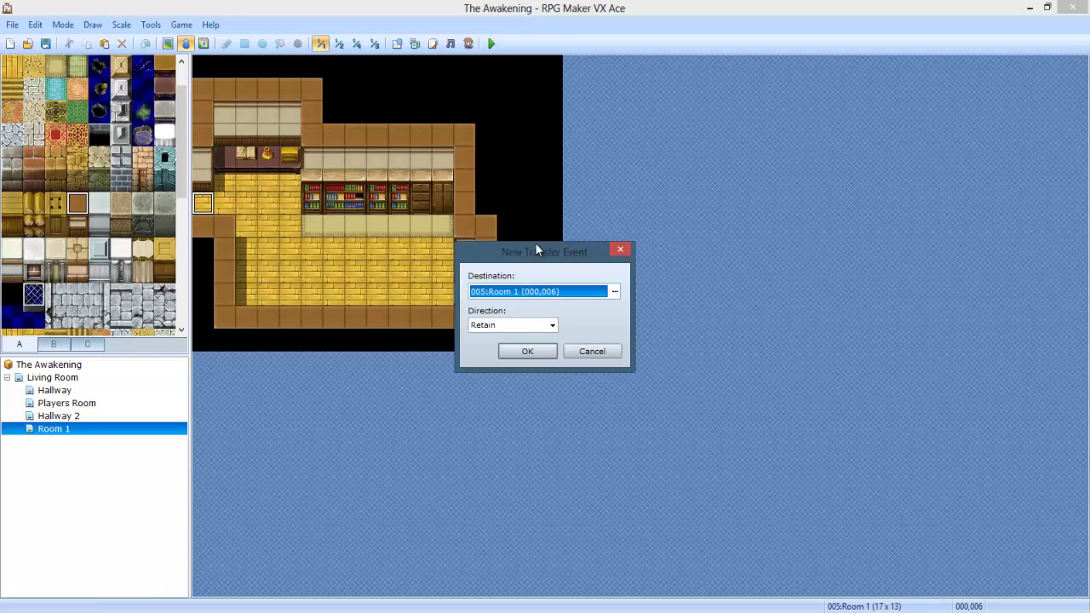
pyautogui.click(558, 293)
pyautogui.click(281, 156)
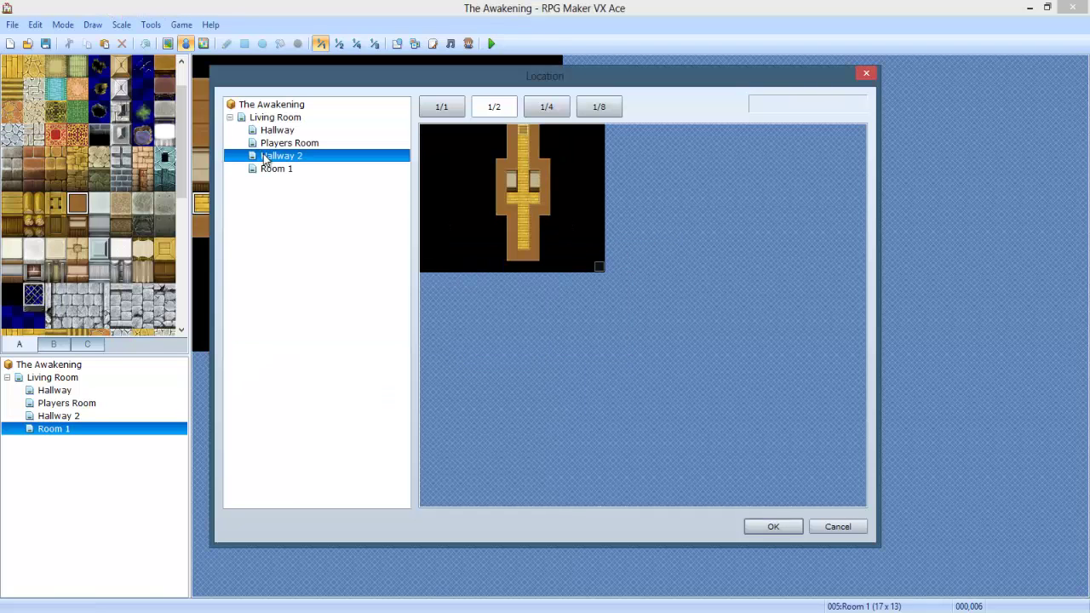
pyautogui.click(525, 198)
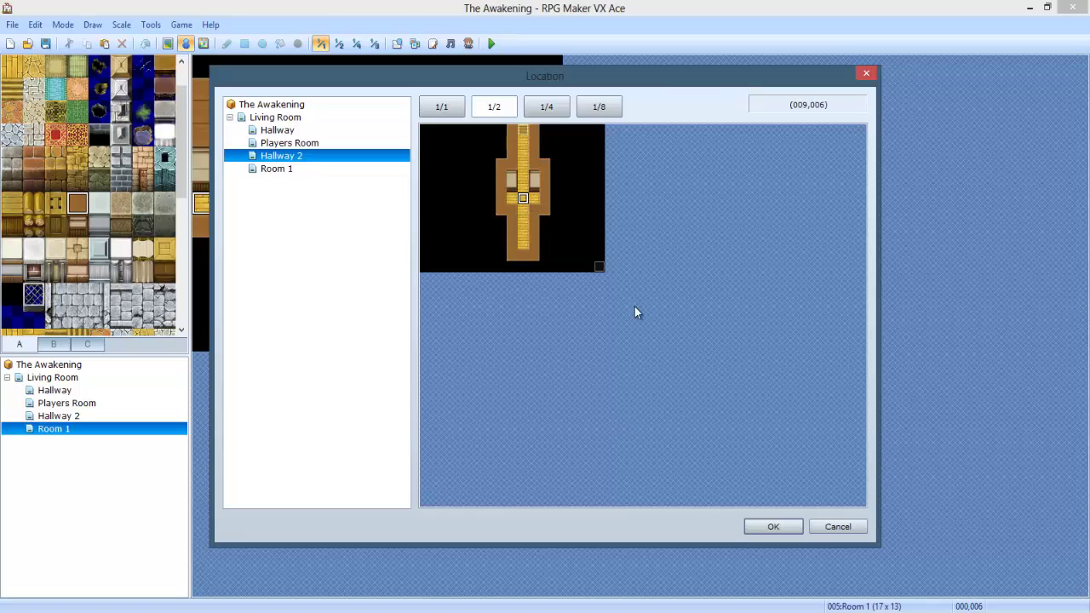
pyautogui.click(779, 531)
pyautogui.click(530, 349)
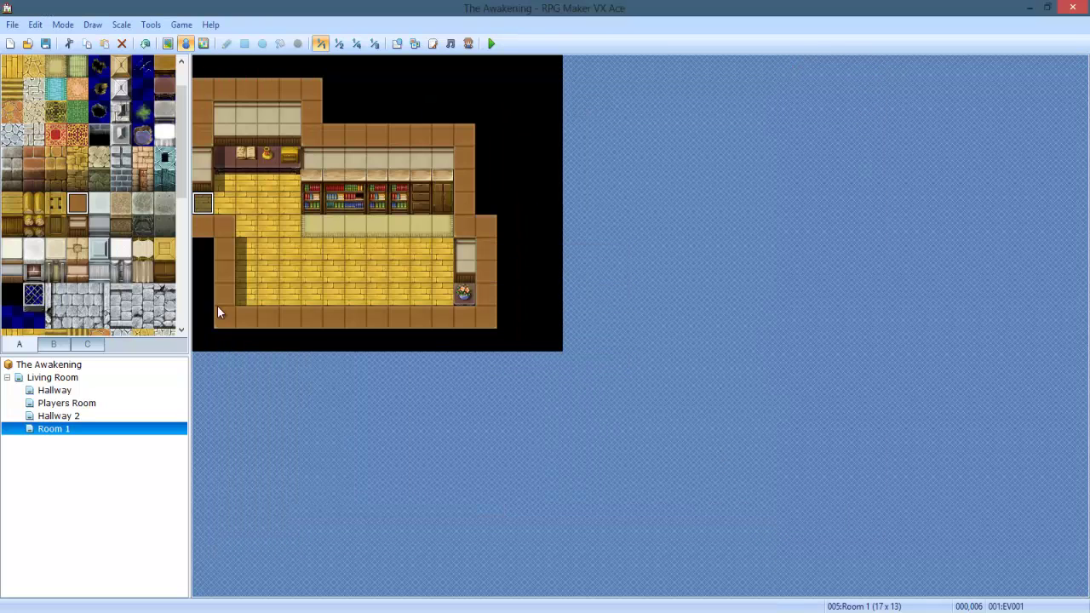
# Step: Create a transfer event in Hallway 2 at (010,006) that leads to Room 1 at (001,006)
pyautogui.click(63, 417)
pyautogui.rightClick(423, 206)
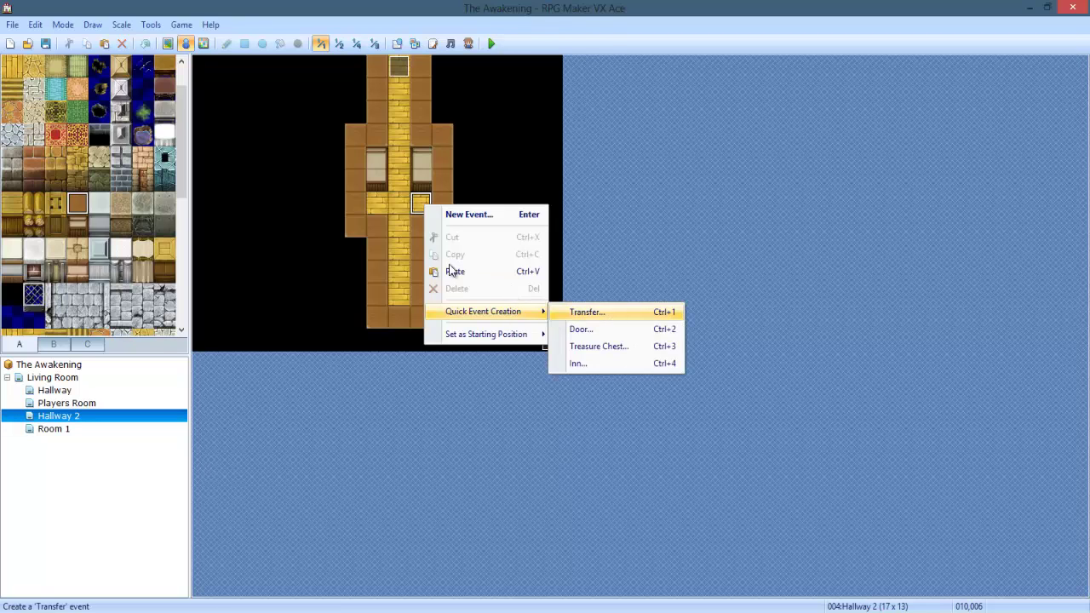
pyautogui.click(586, 311)
pyautogui.click(516, 289)
pyautogui.click(260, 170)
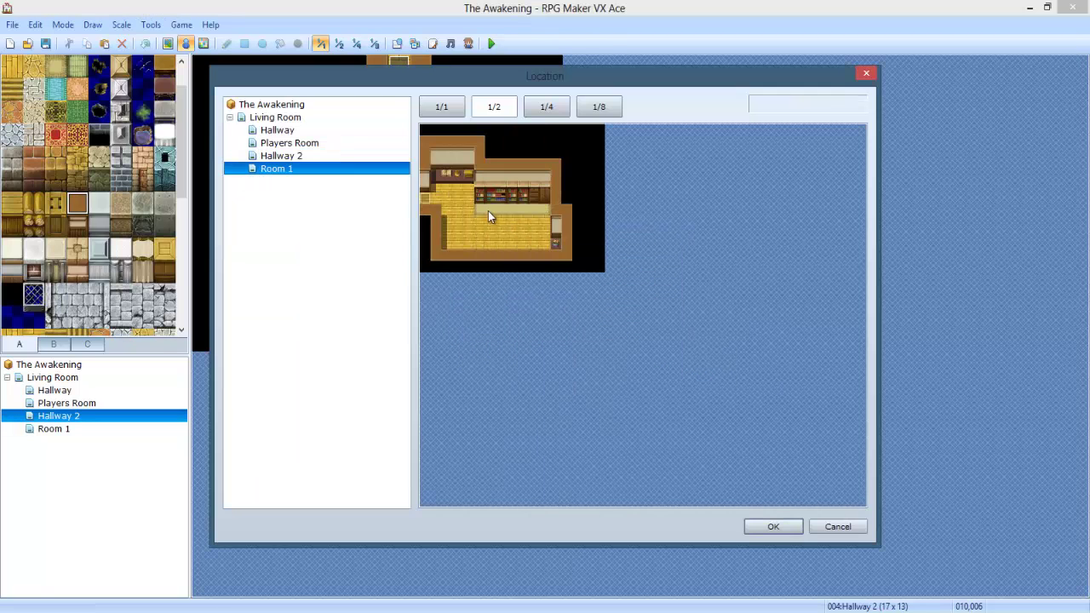
pyautogui.click(454, 207)
pyautogui.click(762, 530)
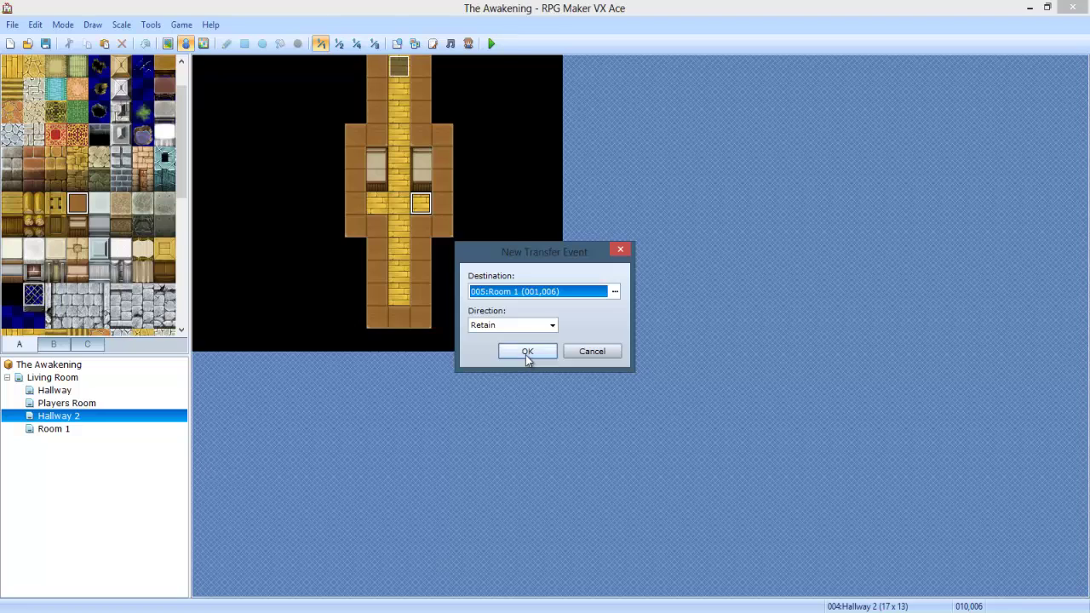
pyautogui.click(525, 352)
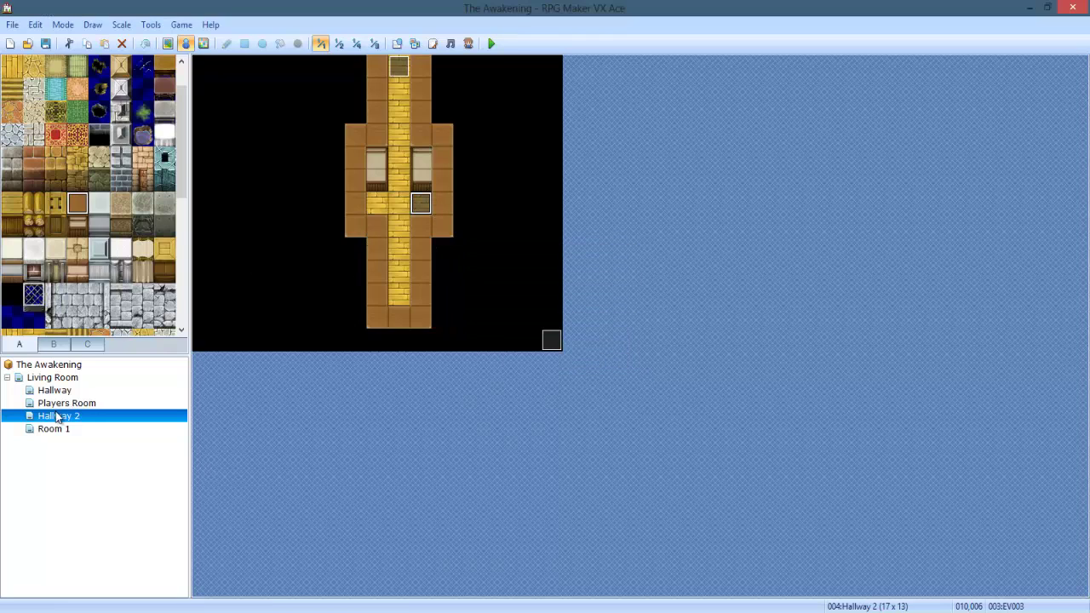
# Step: Create a new map named Room 2 under Living Room with the 003:Interior tileset
pyautogui.rightClick(46, 378)
pyautogui.click(106, 409)
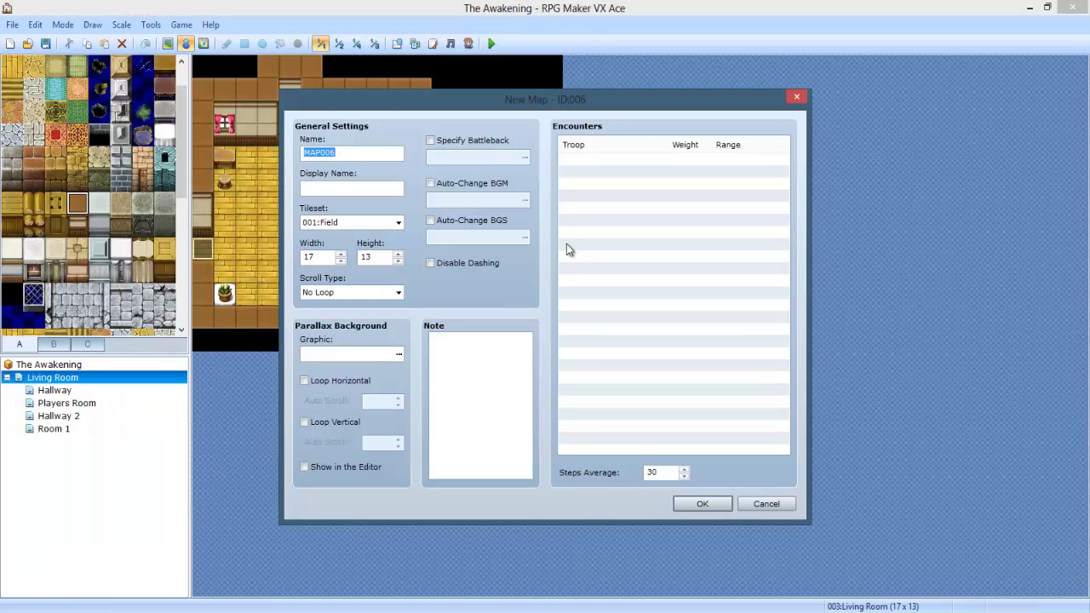
pyautogui.write('Room 2')
pyautogui.click(353, 223)
pyautogui.click(322, 257)
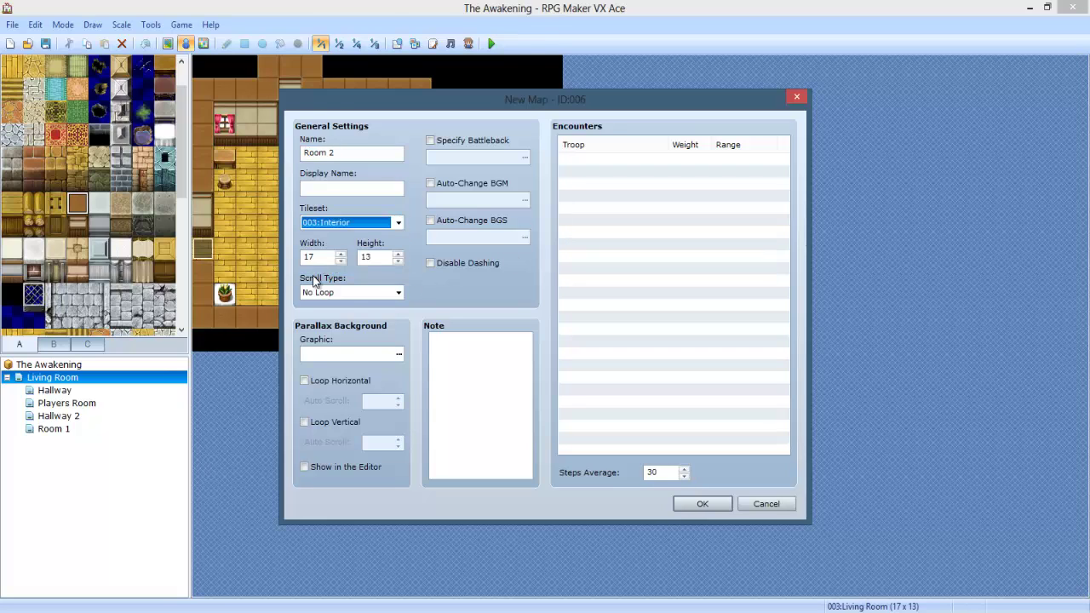
pyautogui.click(688, 503)
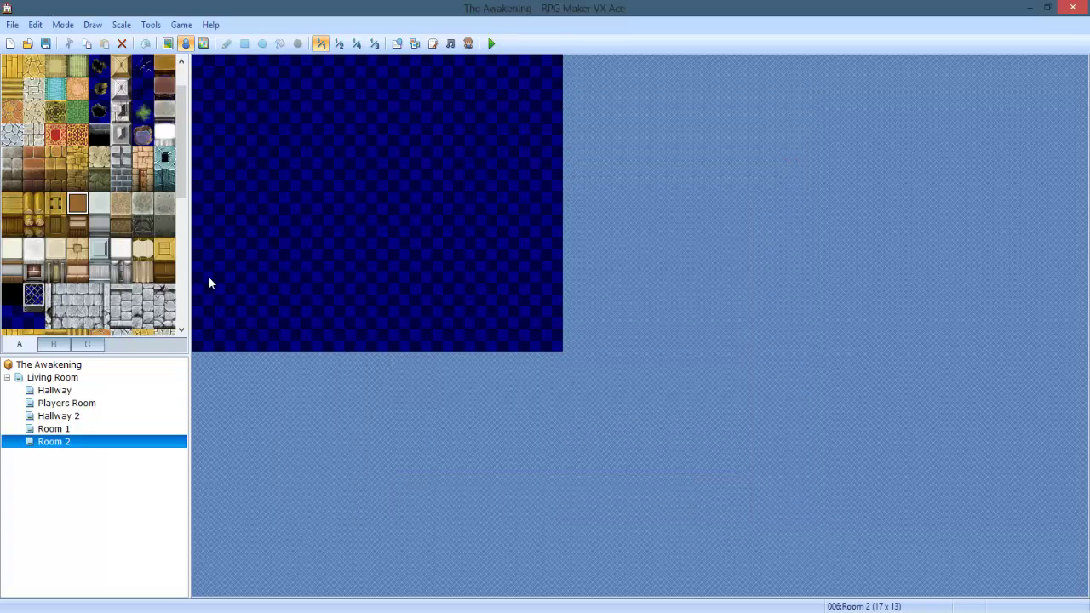
# Step: Copy a two-by-three block of rug, floor and wall tiles from Room 1 and stamp it at (015,000) in Room 2
pyautogui.click(51, 417)
pyautogui.click(51, 428)
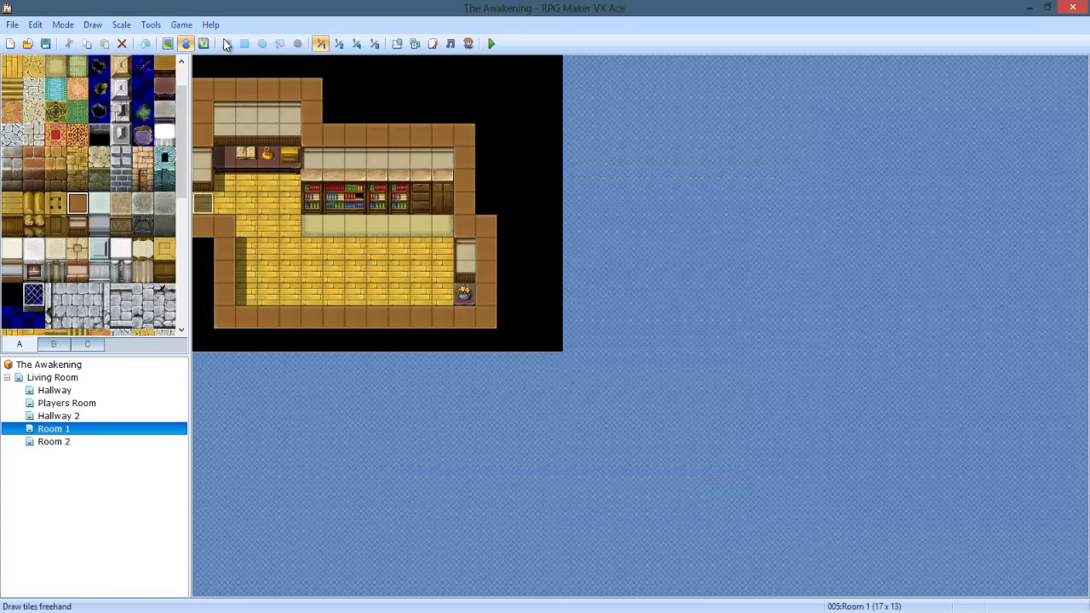
pyautogui.click(168, 43)
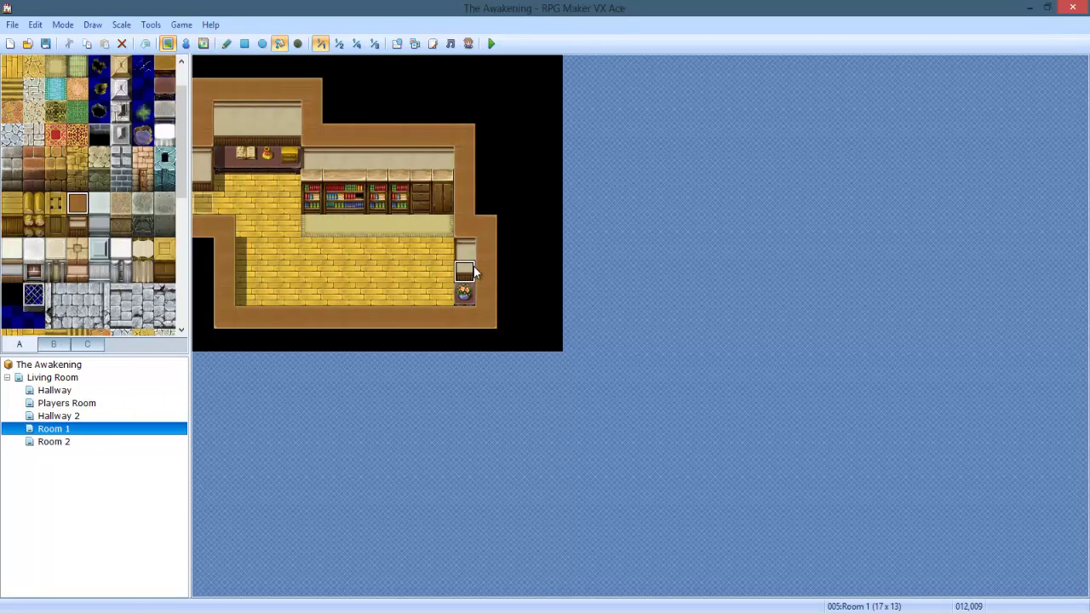
pyautogui.click(53, 441)
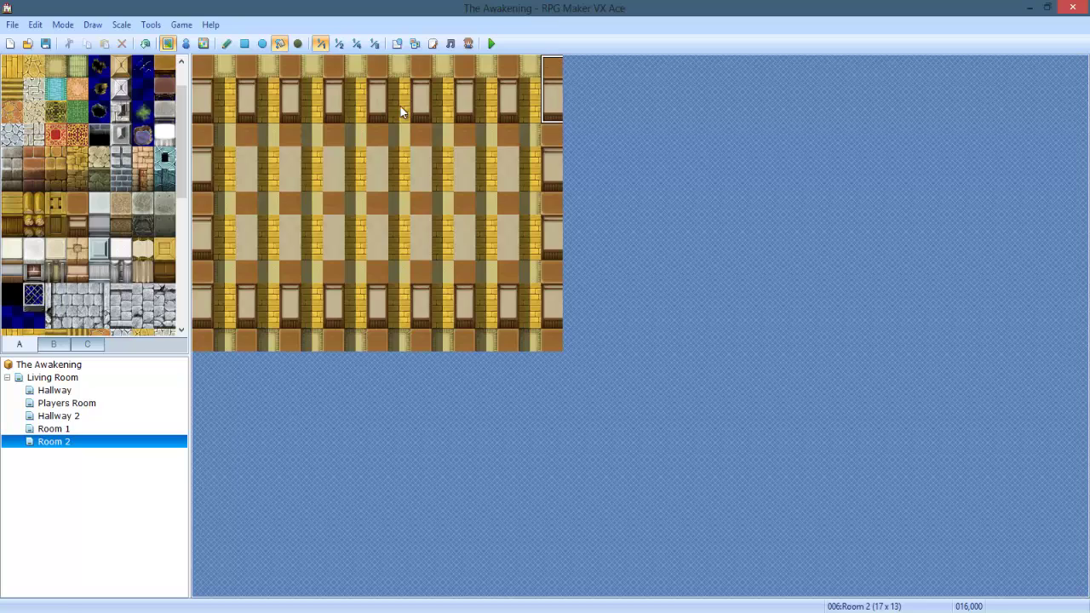
pyautogui.click(402, 112)
pyautogui.press('F5')
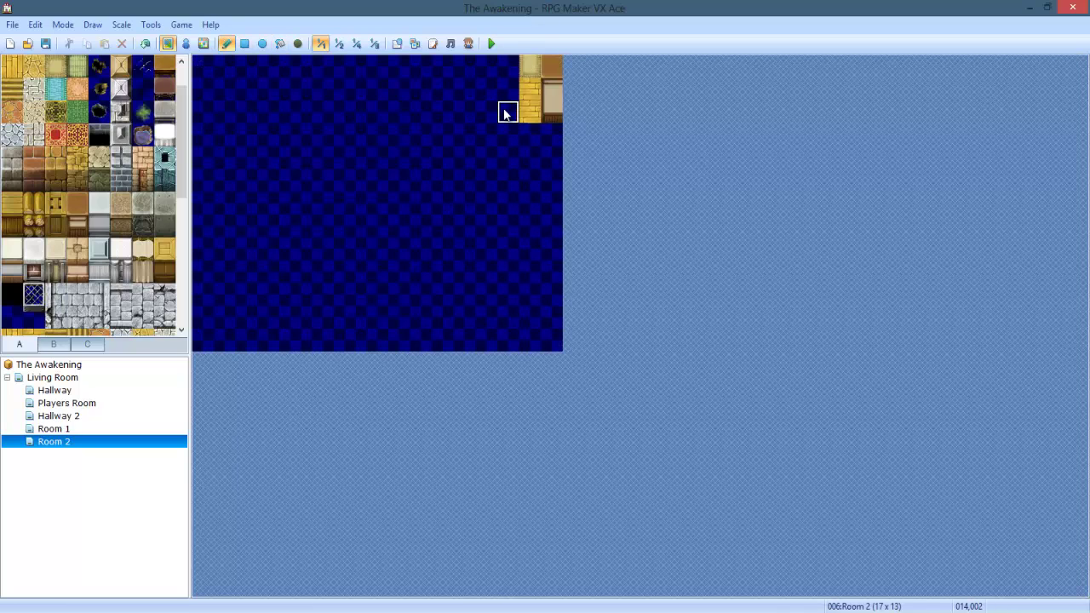
# Step: Draw a one-tile-high strip of wooden floor across the full width of Room 2 along row 006
pyautogui.click(77, 428)
pyautogui.press('Down')
pyautogui.click(87, 427)
pyautogui.press('Down')
pyautogui.moveTo(204, 202); pyautogui.dragTo(355, 202)
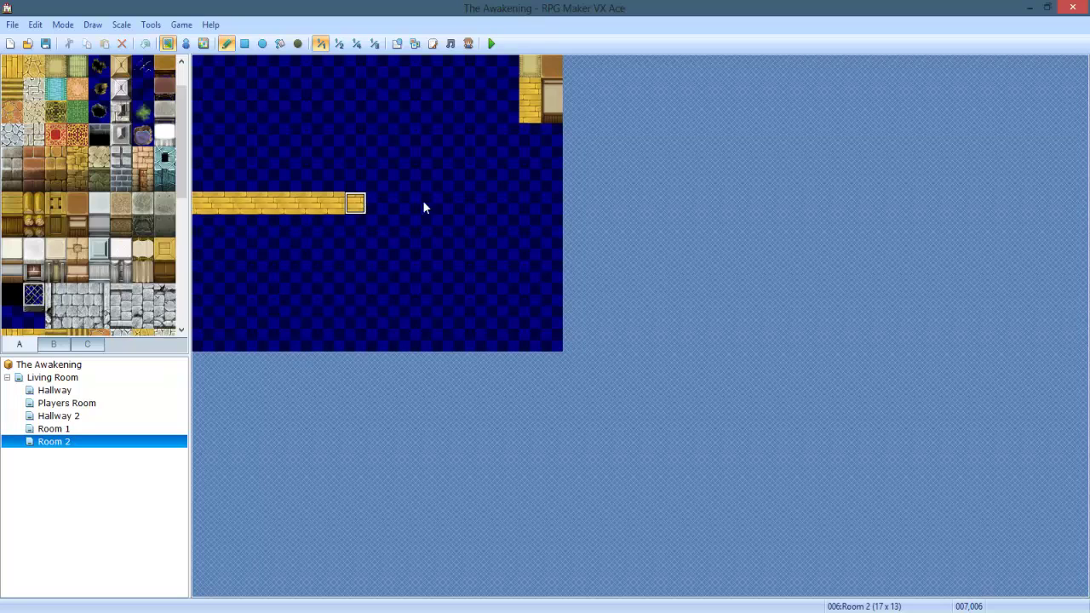
pyautogui.moveTo(424, 206); pyautogui.dragTo(551, 203)
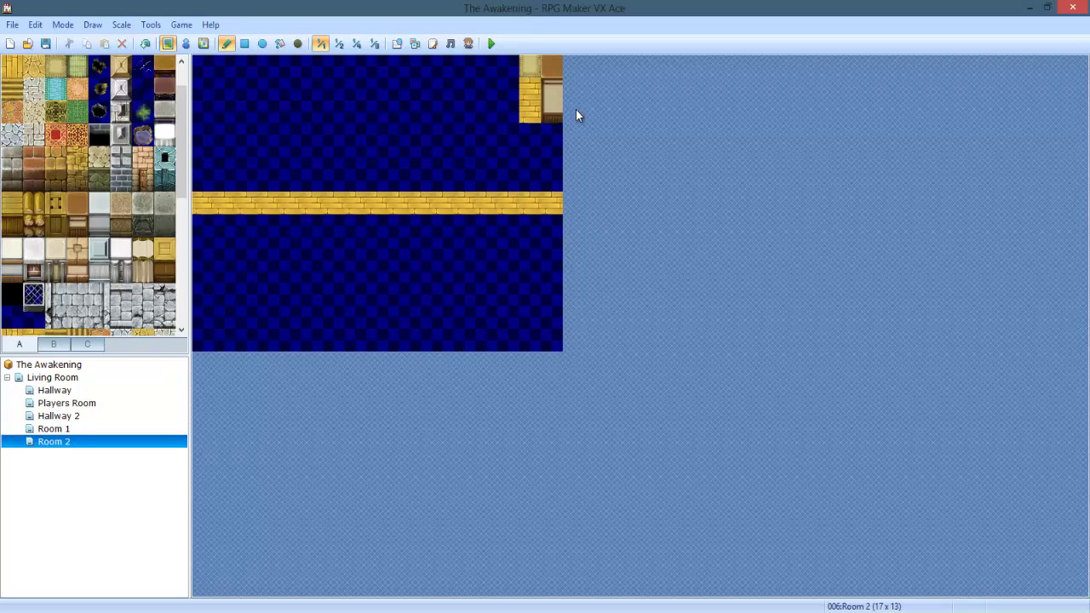
# Step: Fill a rectangle from (001,001) to (015,011) in Room 2 with the wooden floor tile
pyautogui.click(244, 44)
pyautogui.moveTo(536, 227); pyautogui.dragTo(485, 248)
pyautogui.moveTo(408, 296); pyautogui.dragTo(230, 312)
pyautogui.moveTo(223, 183); pyautogui.dragTo(523, 92)
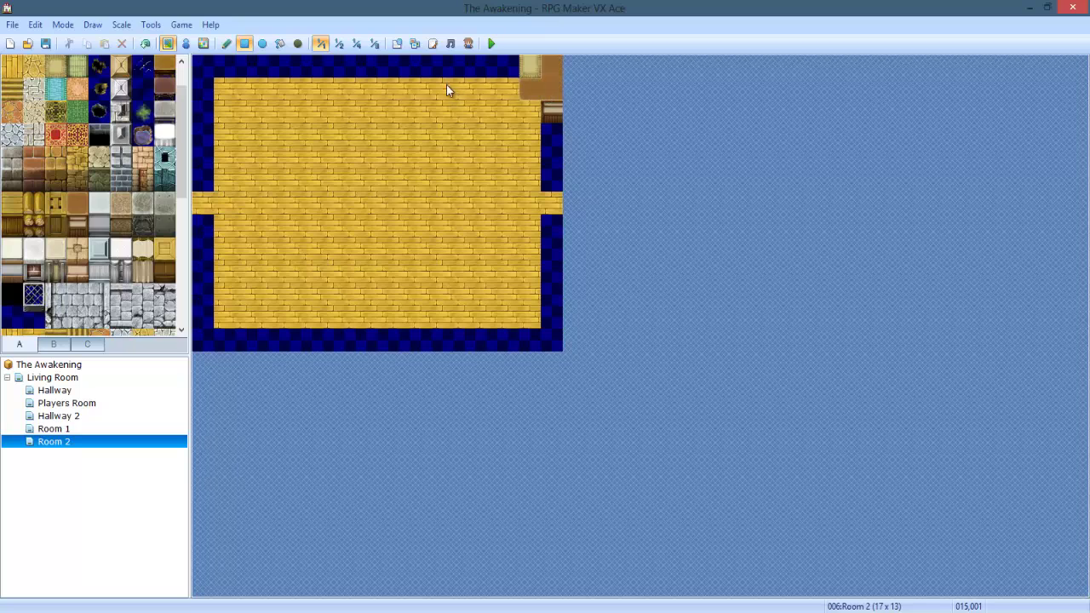
# Step: Build Room 2's back wall with a brown top along row 001, and the east walls along column 015 around the doorway at row 006
pyautogui.moveTo(446, 84)
pyautogui.mouseDown()
pyautogui.moveTo(195, 97)
pyautogui.moveTo(536, 146)
pyautogui.mouseUp()
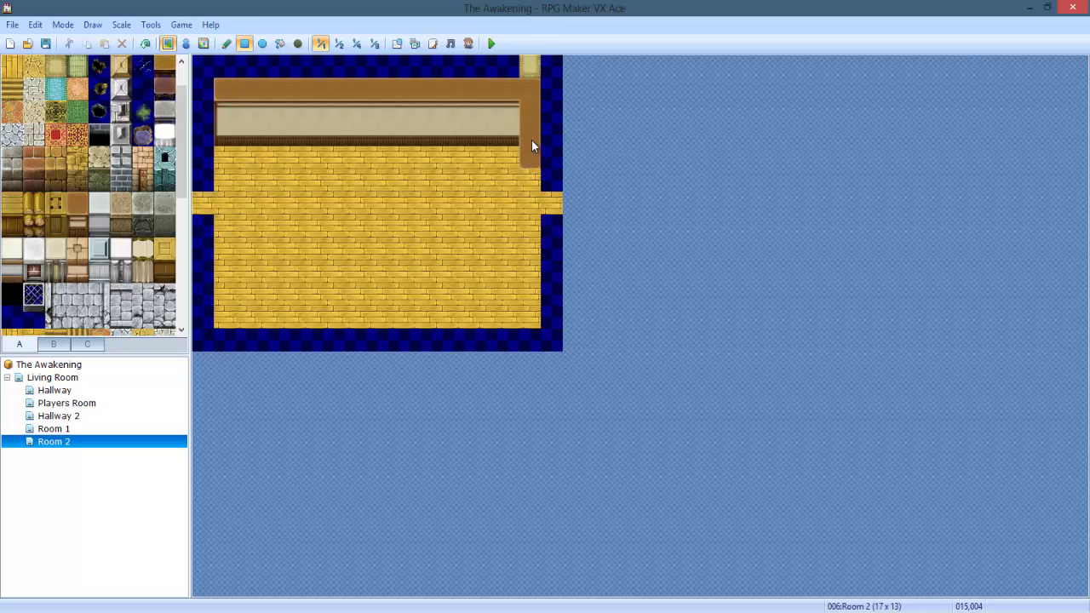
pyautogui.moveTo(530, 112); pyautogui.dragTo(530, 135)
pyautogui.click(550, 162)
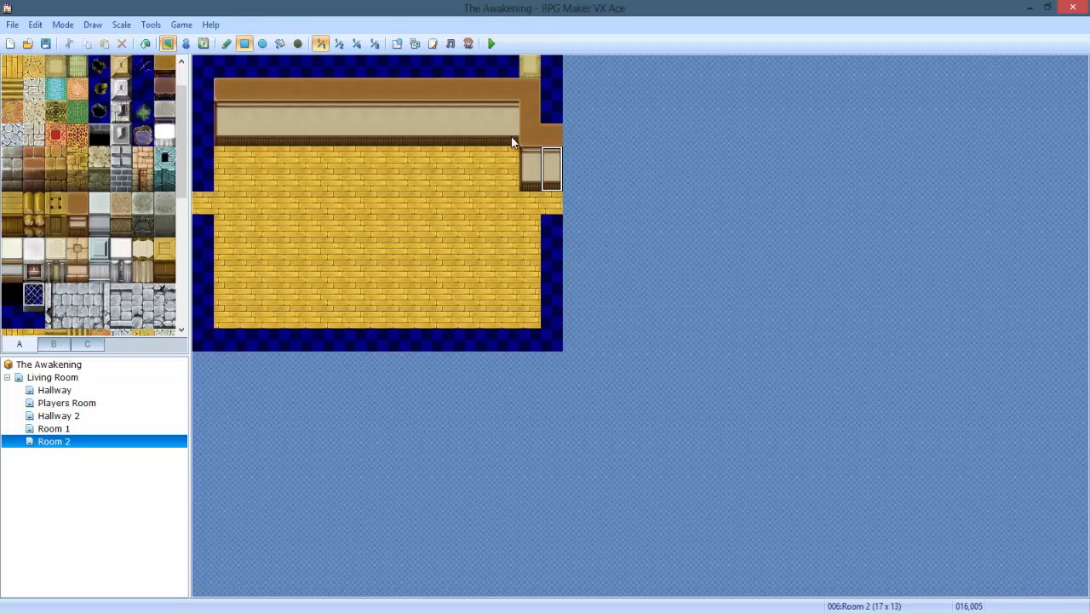
pyautogui.click(553, 226)
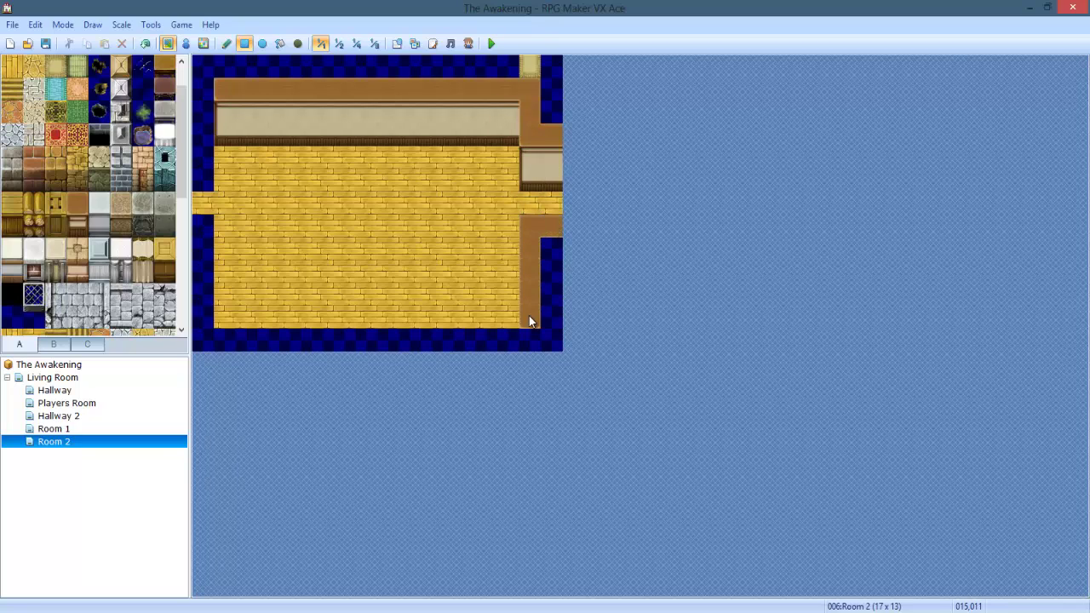
# Step: Enclose Room 2 with brown wall tops along row 011 and column 001, and clear the floor tile at (000,006)
pyautogui.moveTo(527, 321)
pyautogui.mouseDown()
pyautogui.moveTo(222, 326)
pyautogui.moveTo(225, 294)
pyautogui.mouseUp()
pyautogui.moveTo(228, 239); pyautogui.dragTo(232, 98)
pyautogui.click(204, 203)
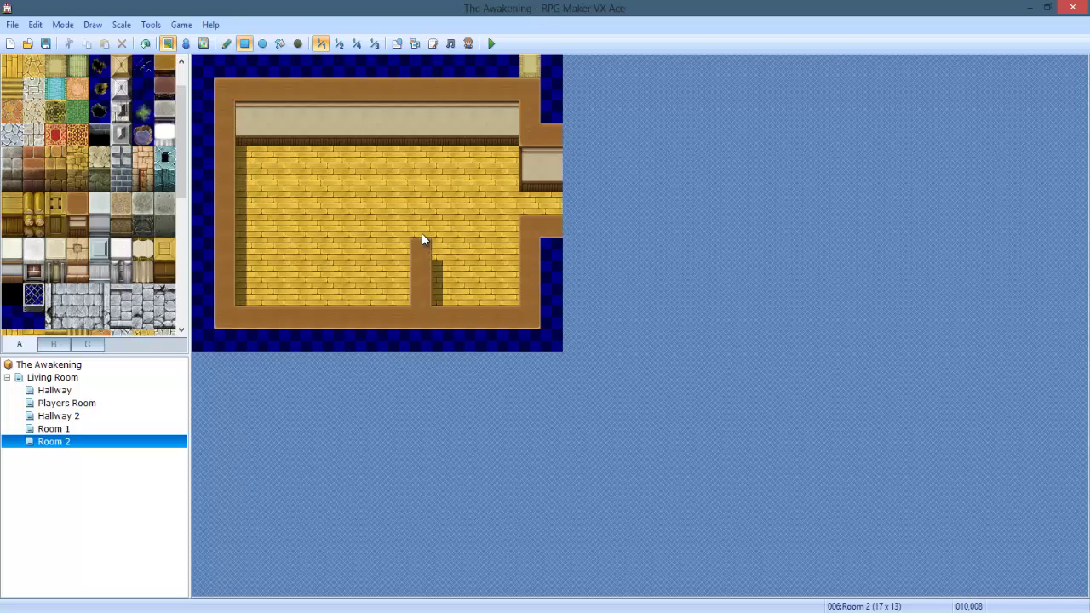
# Step: Wall off Room 2's southeast corner along column 010 and row 007, and clear the tiles beyond that wall
pyautogui.moveTo(421, 235); pyautogui.dragTo(520, 226)
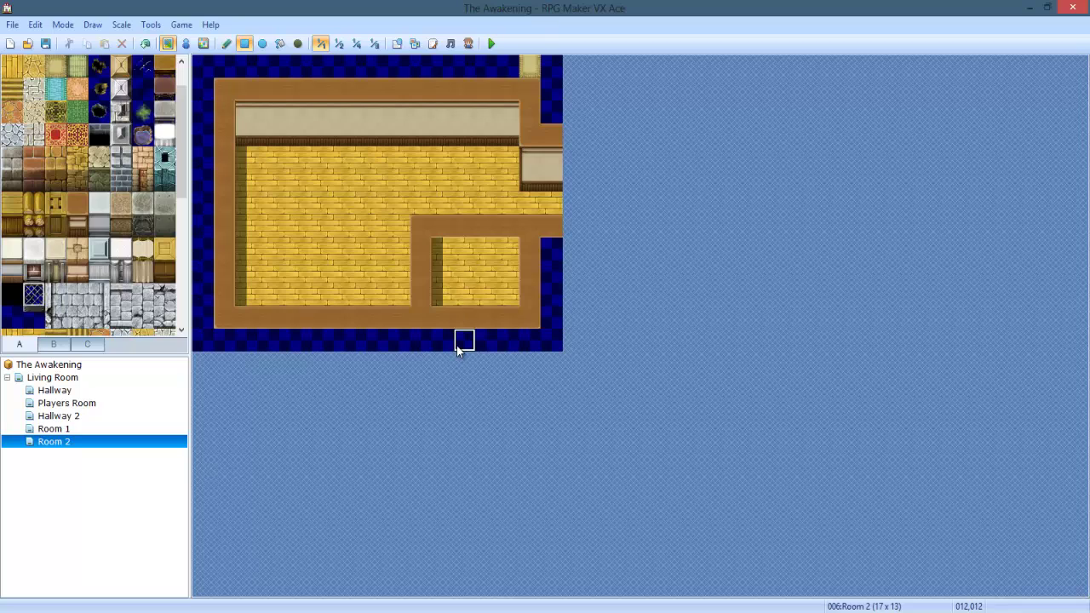
pyautogui.moveTo(542, 338); pyautogui.dragTo(442, 247)
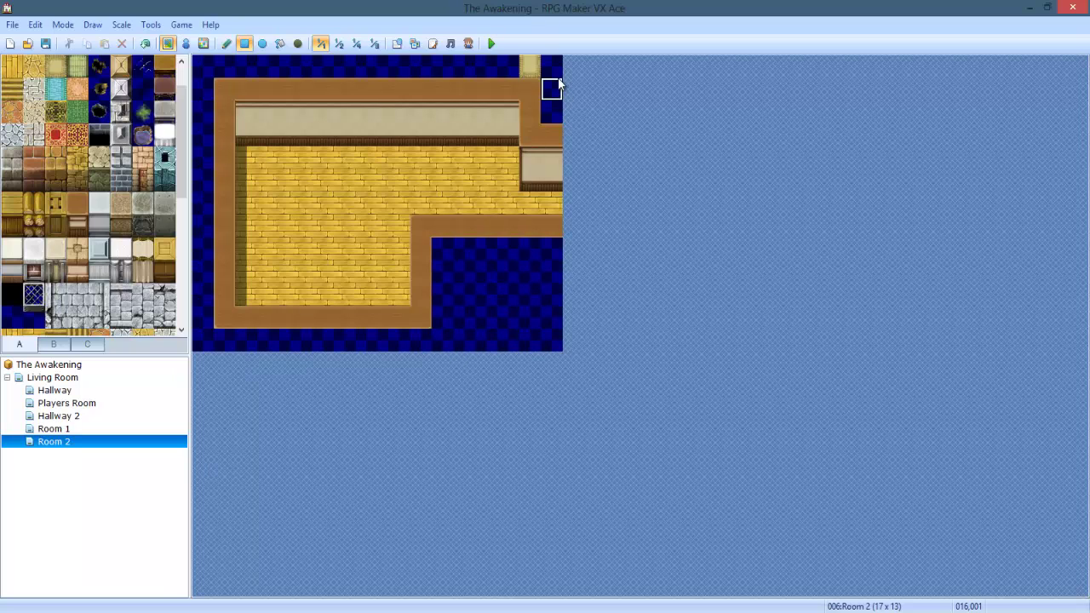
# Step: Place a three-by-two rug at (002,009) in Room 2's southwest corner and remove the shadow along the west wall
pyautogui.moveTo(249, 289); pyautogui.dragTo(246, 271)
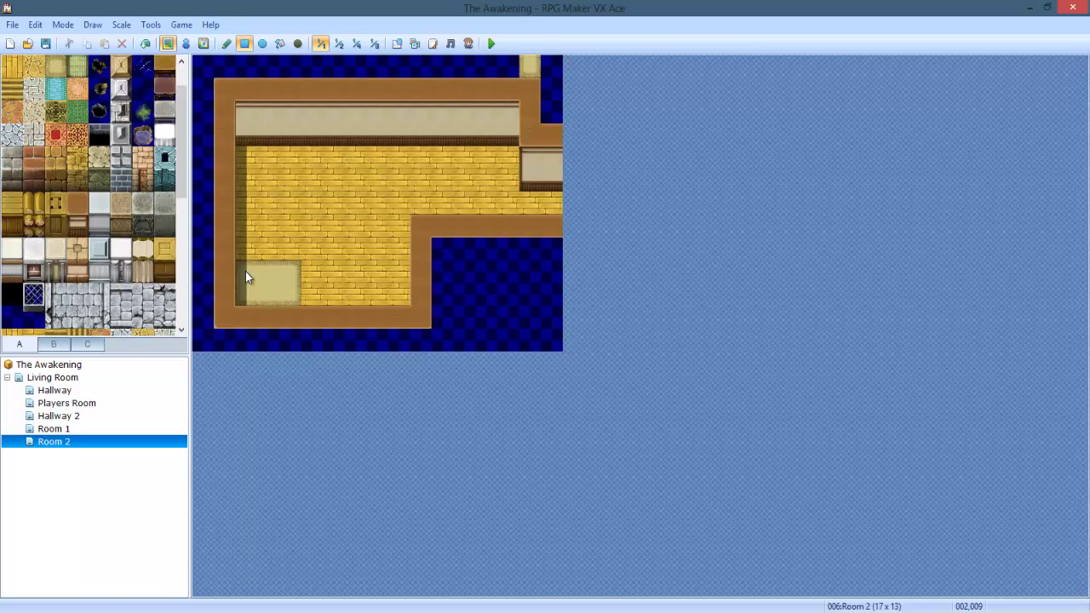
pyautogui.click(297, 43)
pyautogui.moveTo(238, 327); pyautogui.dragTo(248, 143)
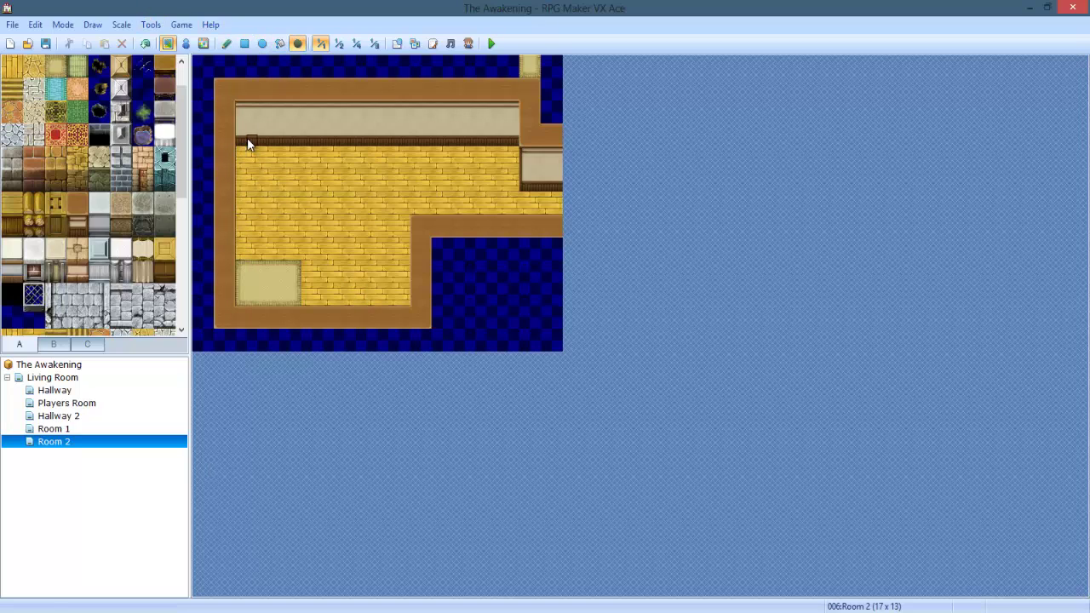
# Step: Lower the back wall over columns 002–005 by giving it a brown top on row 002, and remove the shadows beneath and beside it
pyautogui.click(229, 41)
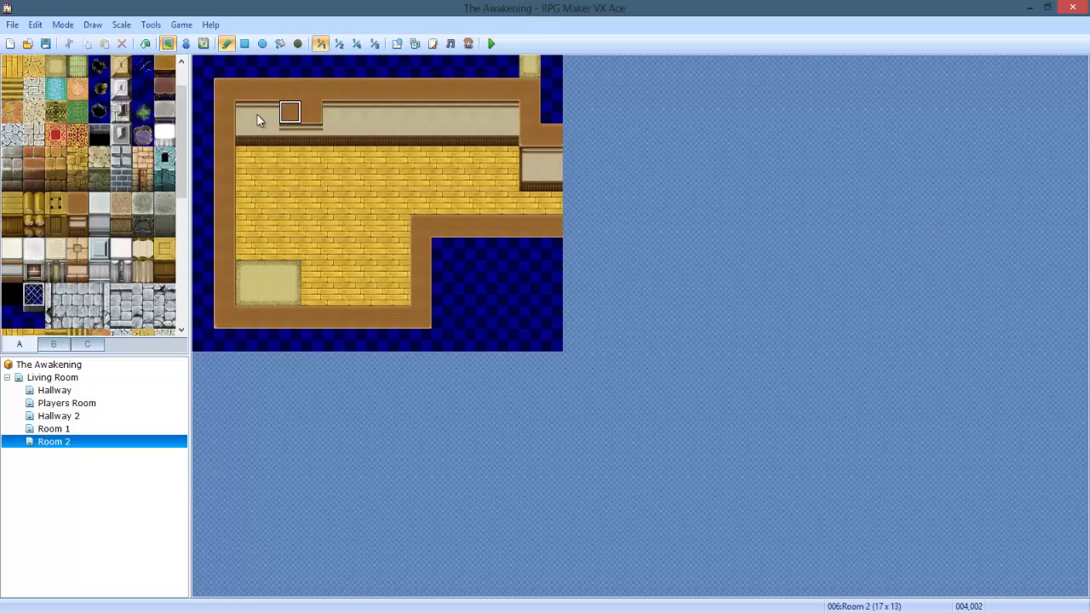
pyautogui.moveTo(257, 119)
pyautogui.mouseDown()
pyautogui.moveTo(355, 133)
pyautogui.moveTo(275, 163)
pyautogui.moveTo(233, 158)
pyautogui.mouseUp()
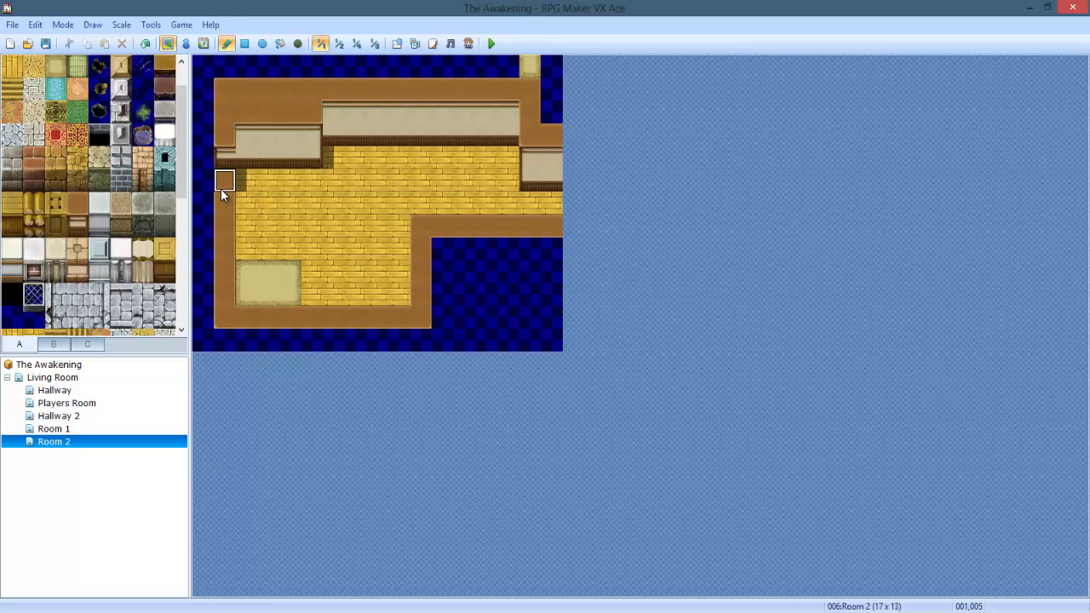
pyautogui.click(220, 188)
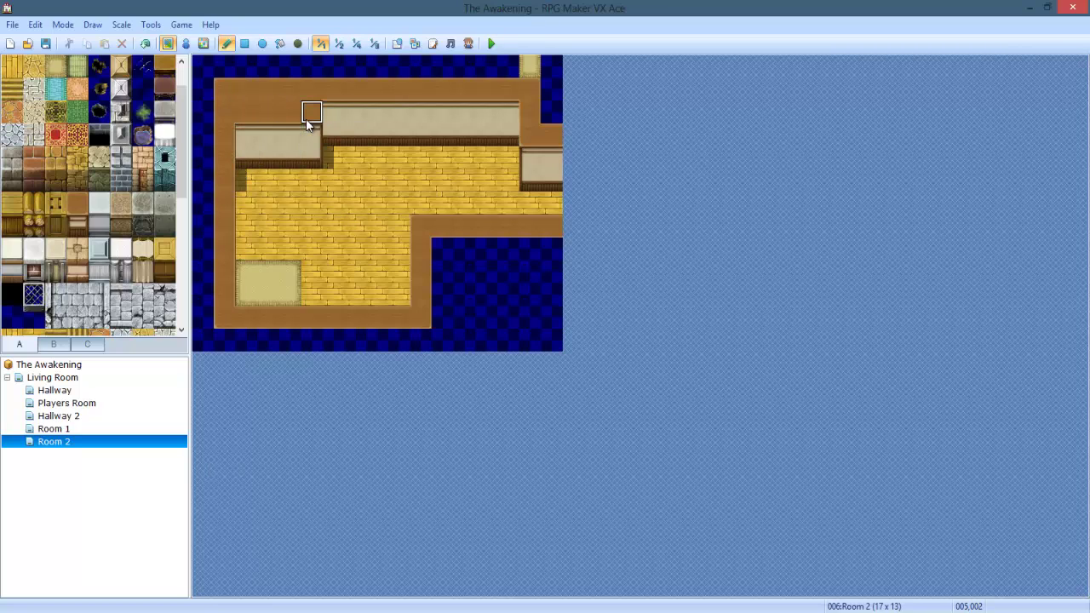
pyautogui.click(297, 44)
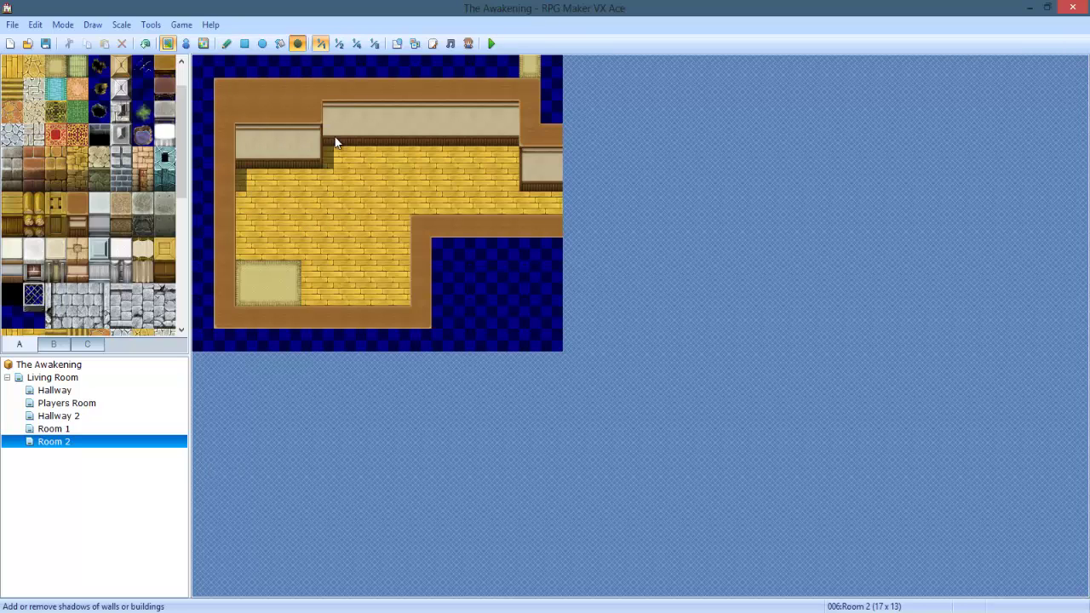
pyautogui.click(331, 153)
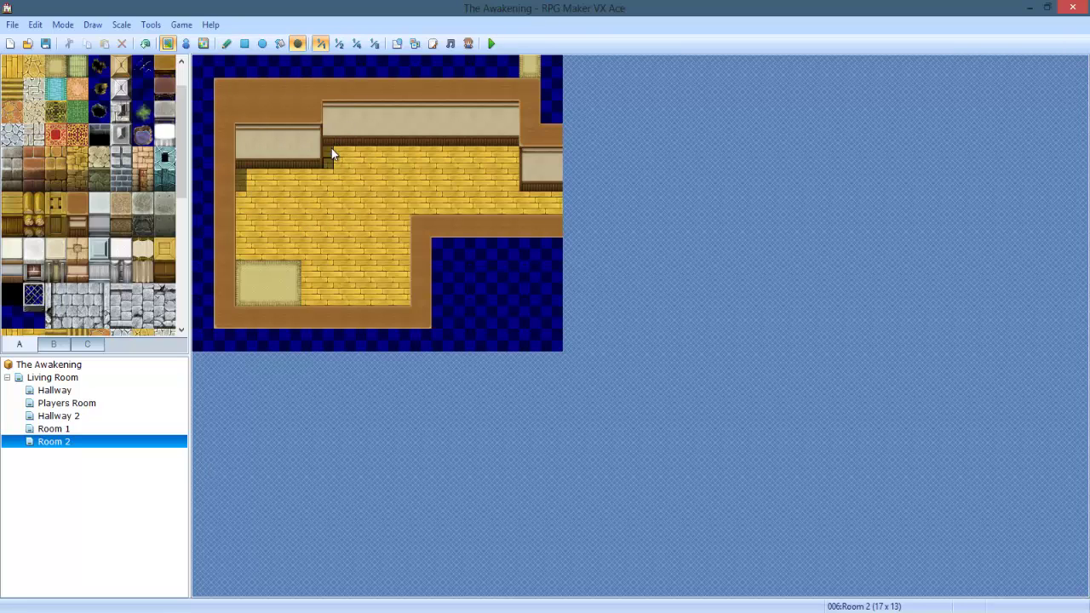
# Step: Clear the stray tile at (015,000) and step the southeast corner inward with brown wall tops on row 009 and column 008
pyautogui.click(226, 43)
pyautogui.click(530, 66)
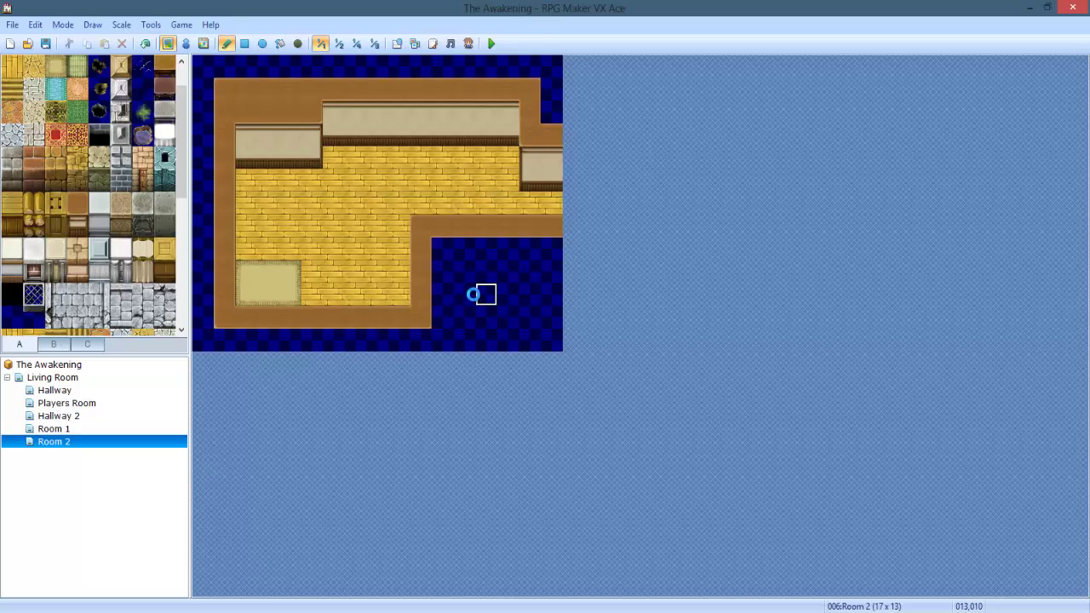
pyautogui.click(375, 277)
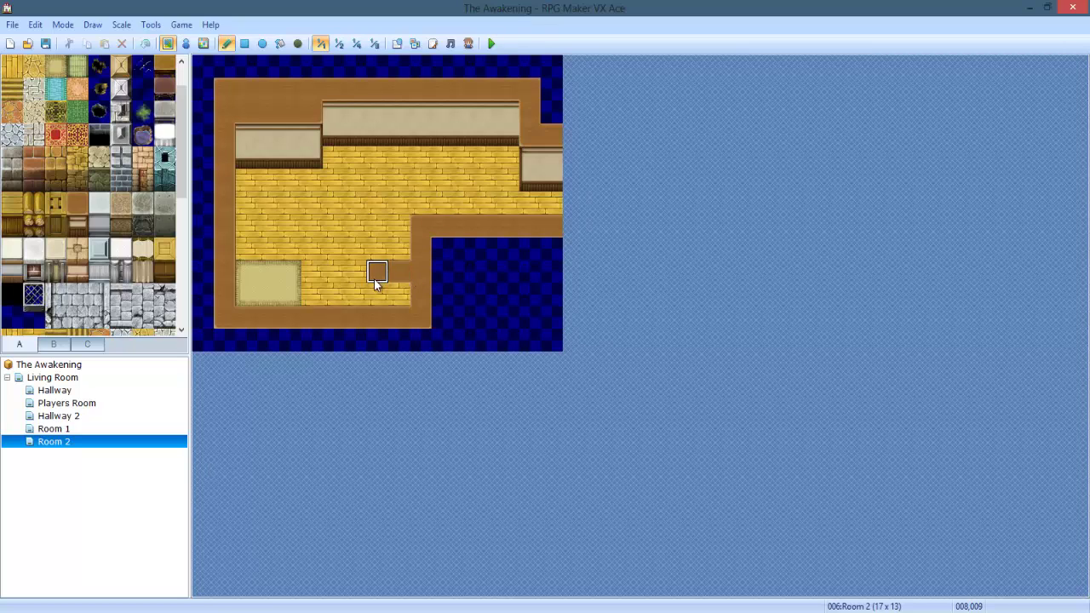
pyautogui.moveTo(439, 318)
pyautogui.mouseDown()
pyautogui.moveTo(404, 316)
pyautogui.moveTo(416, 362)
pyautogui.moveTo(443, 315)
pyautogui.mouseUp()
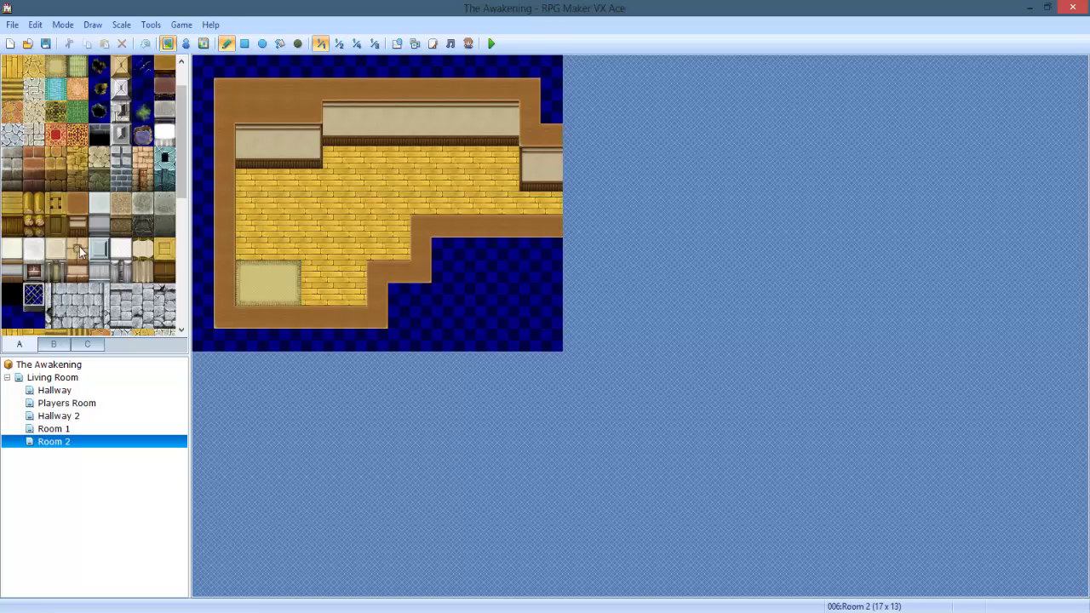
# Step: Stand closets at (002,004) and (003,004) and a chest of drawers at (004,004) against the lowered back wall
pyautogui.click(53, 344)
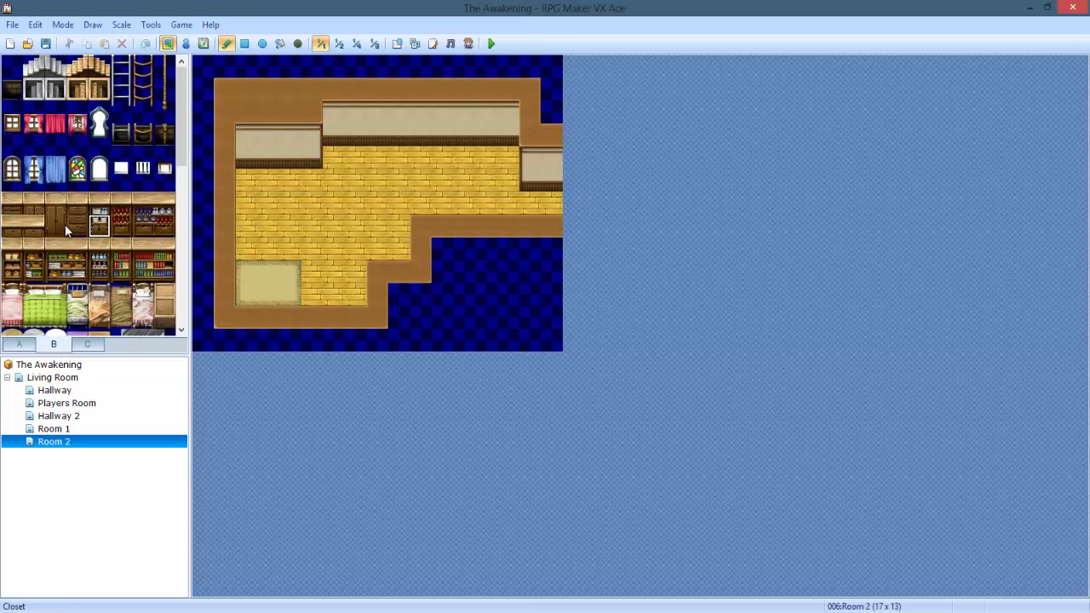
pyautogui.click(268, 155)
pyautogui.click(246, 155)
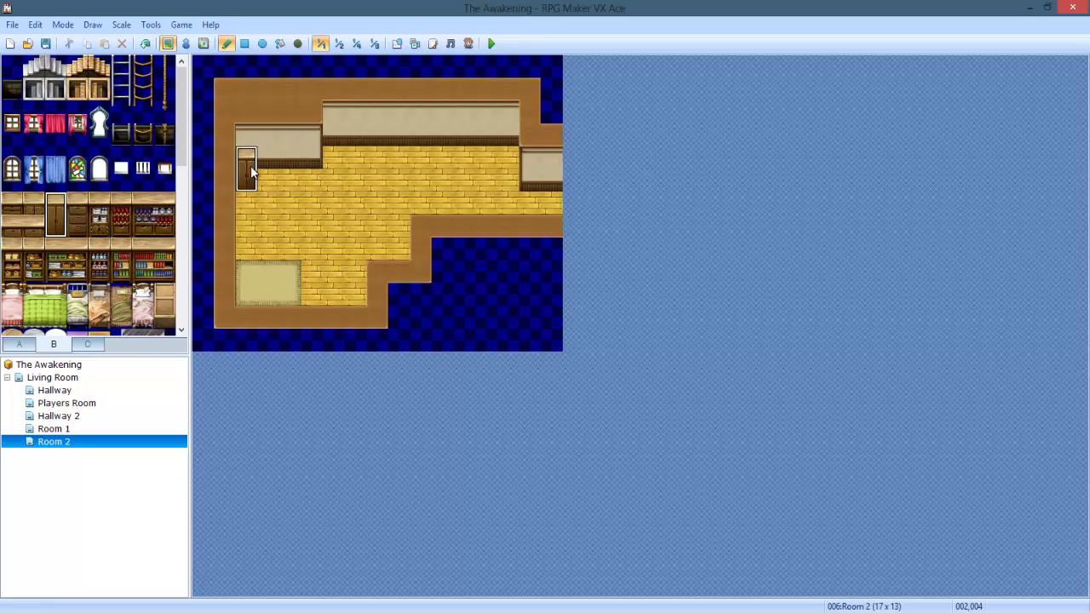
pyautogui.click(74, 216)
pyautogui.click(290, 155)
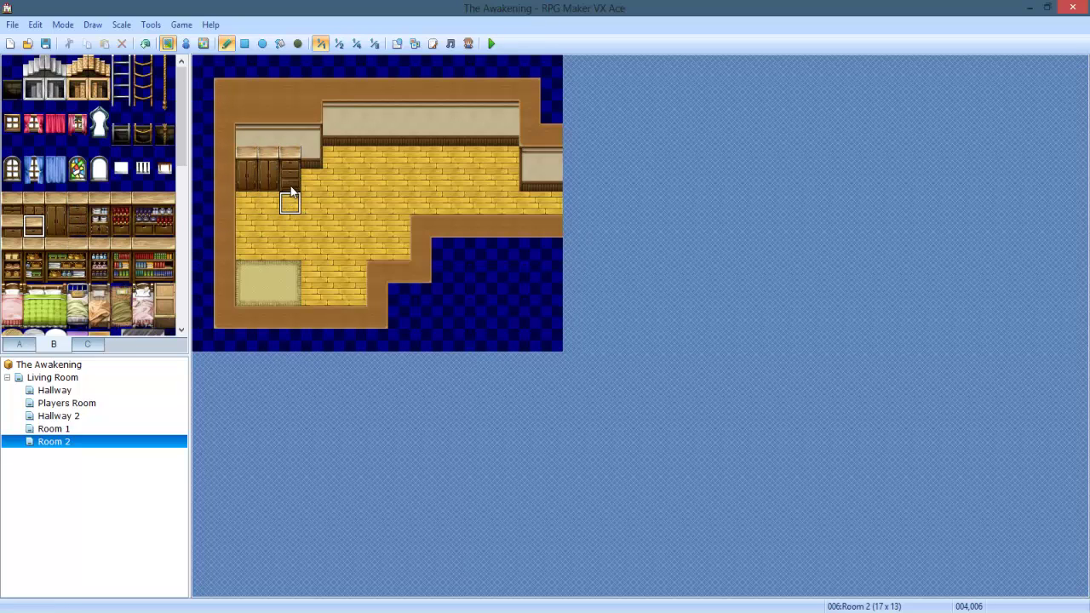
# Step: Undo the chest of drawers at (004,004) and place it there again
pyautogui.click(8, 228)
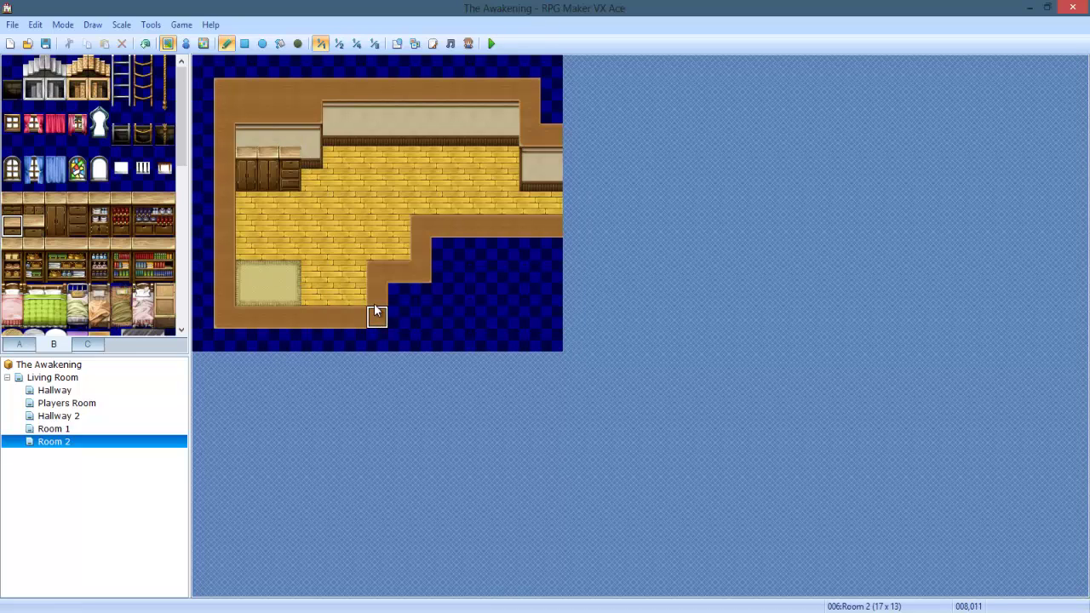
pyautogui.hotkey('ctrl', 'z')
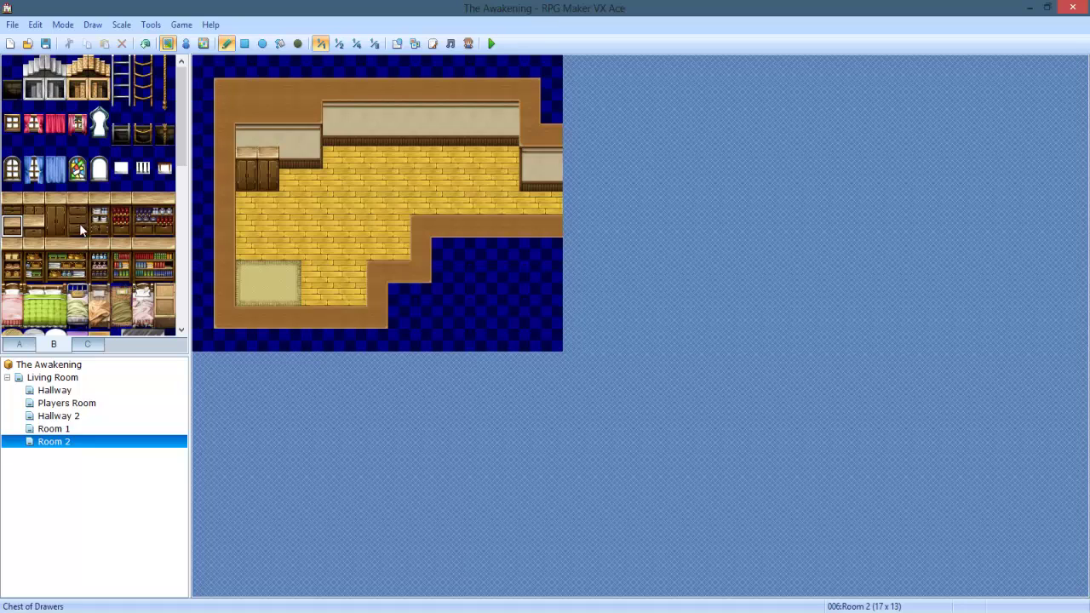
pyautogui.moveTo(77, 225); pyautogui.dragTo(76, 204)
pyautogui.click(292, 160)
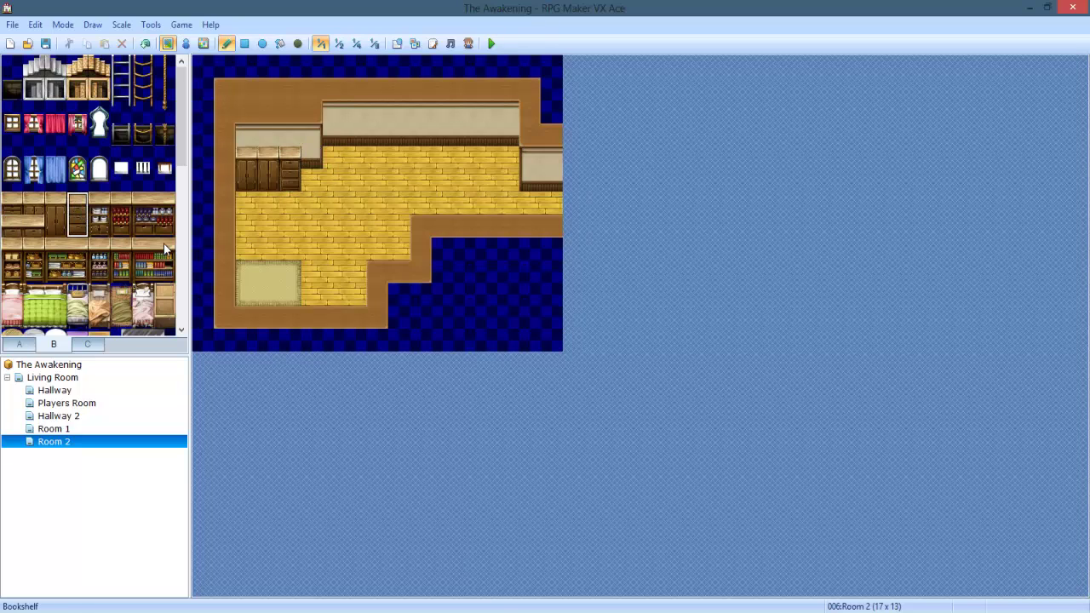
# Step: Try a chest of drawers at (005,004), undo it, and replace the closet at (003,004) with a chest of drawers
pyautogui.click(12, 205)
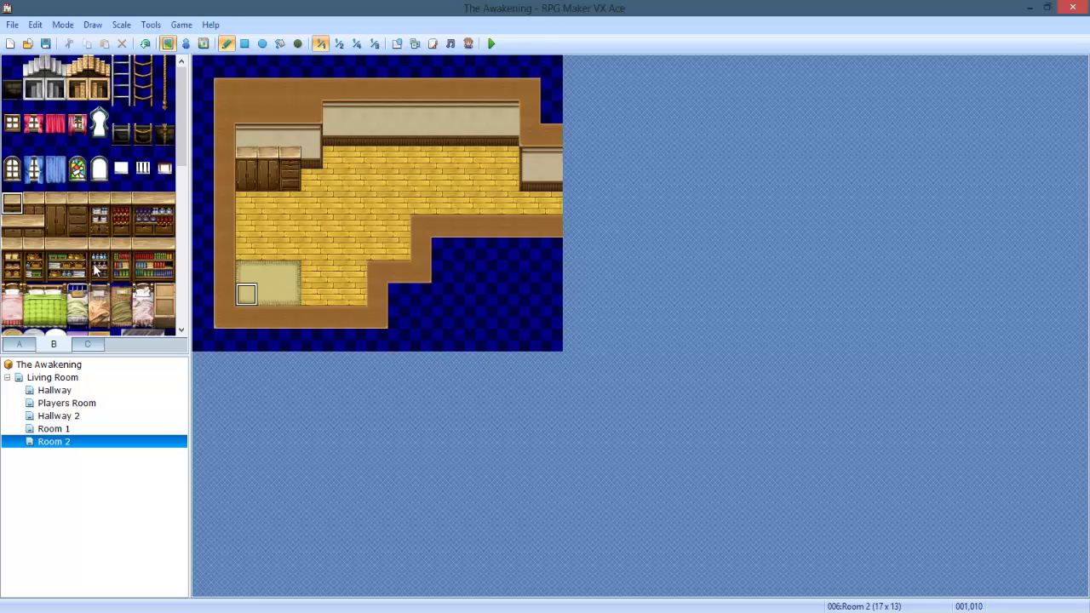
pyautogui.click(74, 225)
pyautogui.click(311, 169)
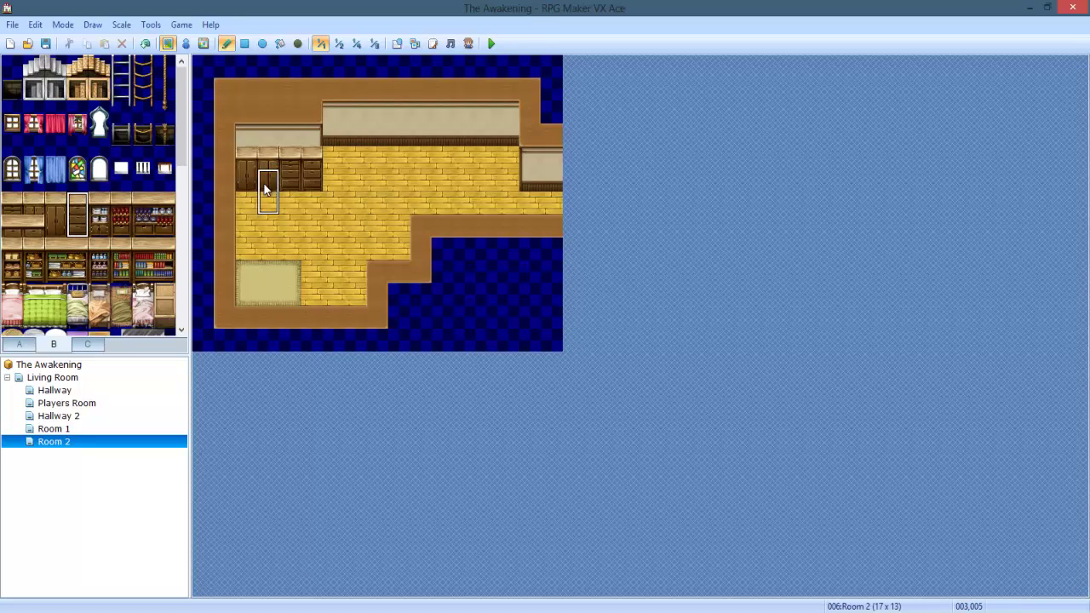
pyautogui.hotkey('ctrl', 'z')
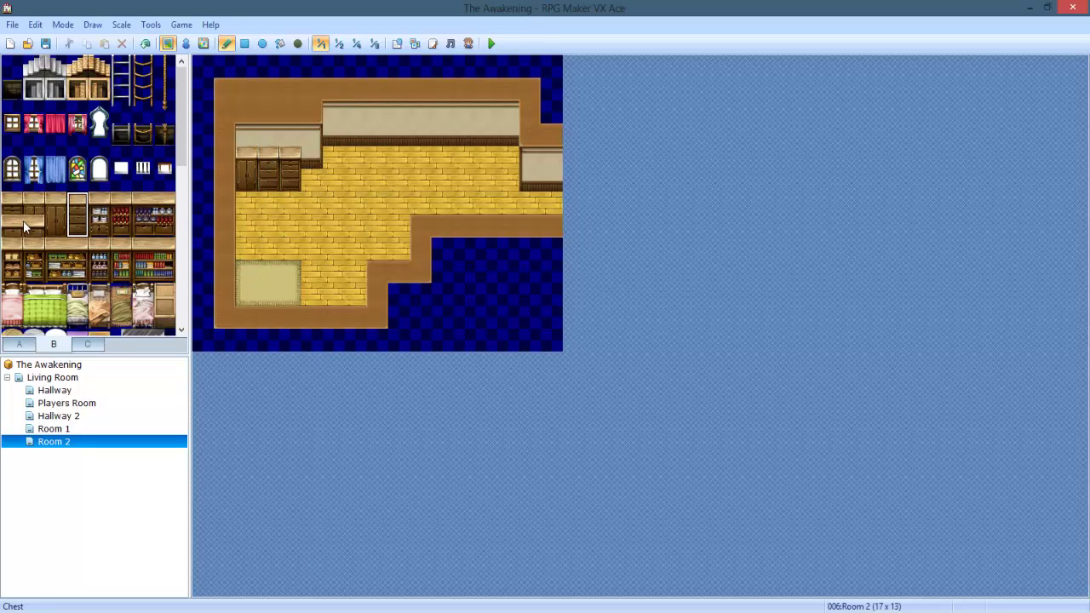
pyautogui.click(54, 228)
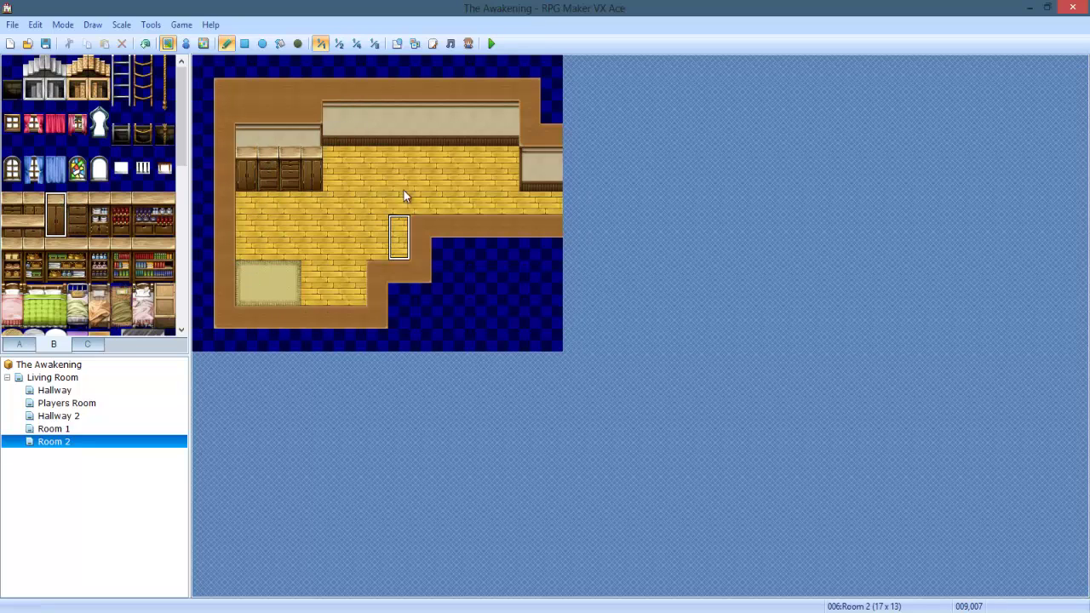
pyautogui.click(377, 124)
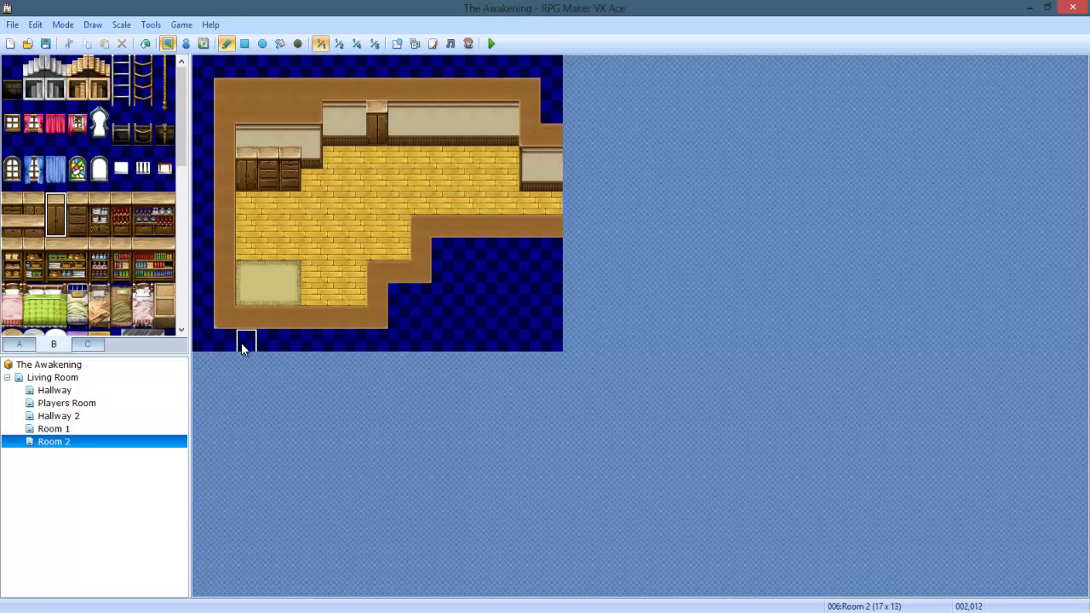
pyautogui.rightClick(377, 134)
pyautogui.click(399, 134)
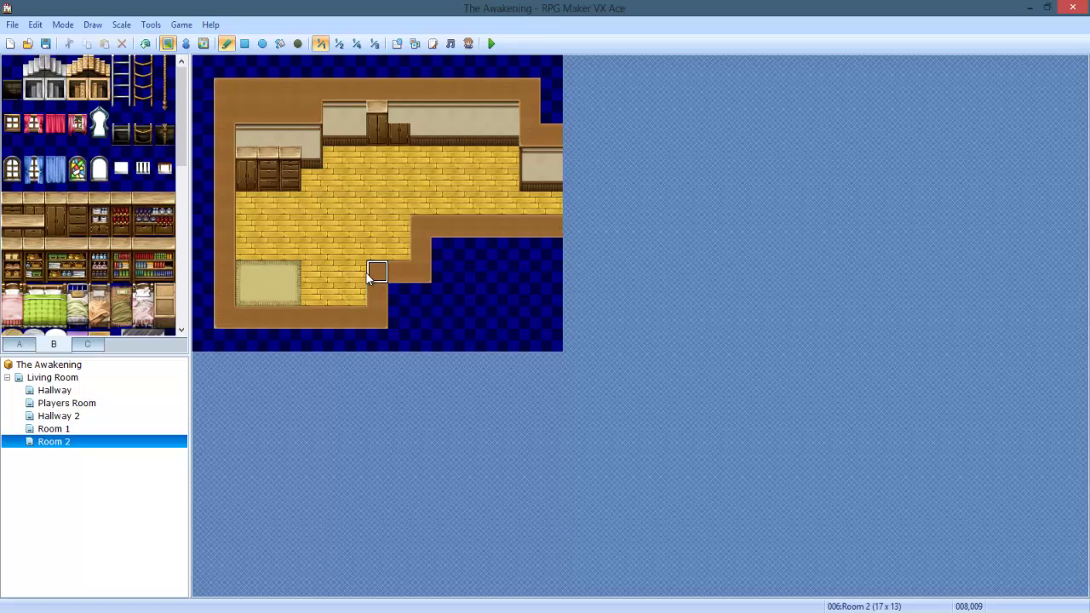
pyautogui.hotkey('ctrl', 'z')
pyautogui.hotkey('ctrl', 'z')
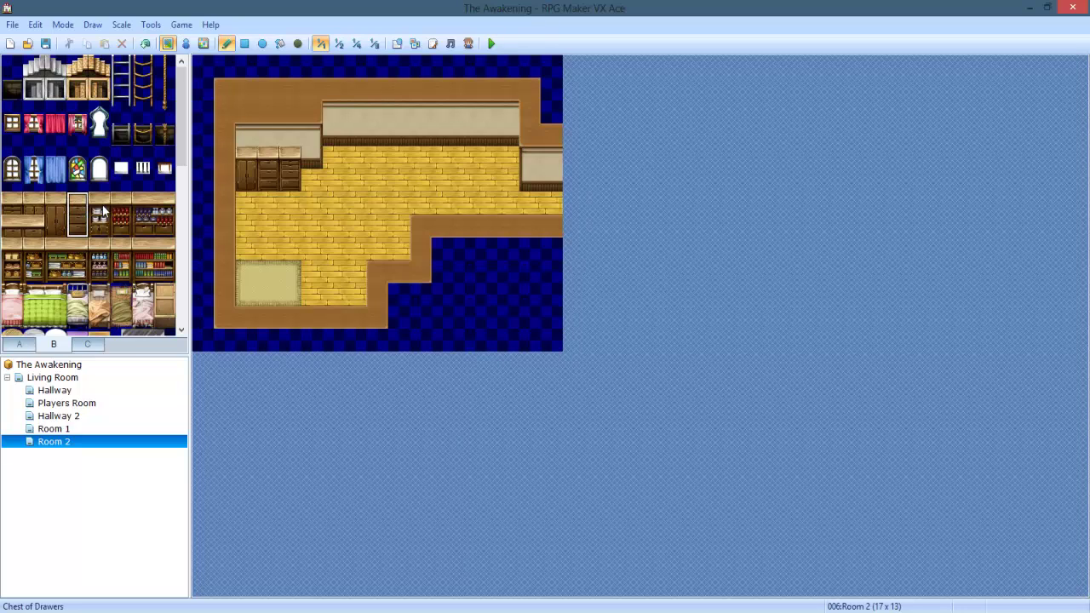
# Step: Place a chest of drawers at (006,003) and white-covered tables across (007,004)–(008,004) and at (007,010)
pyautogui.click(327, 146)
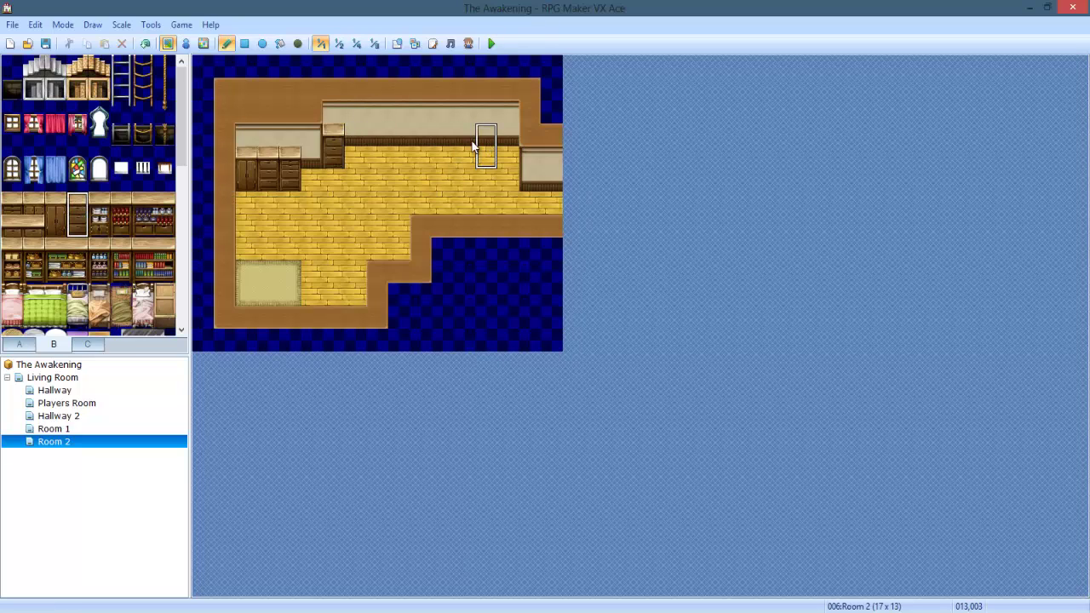
pyautogui.click(19, 344)
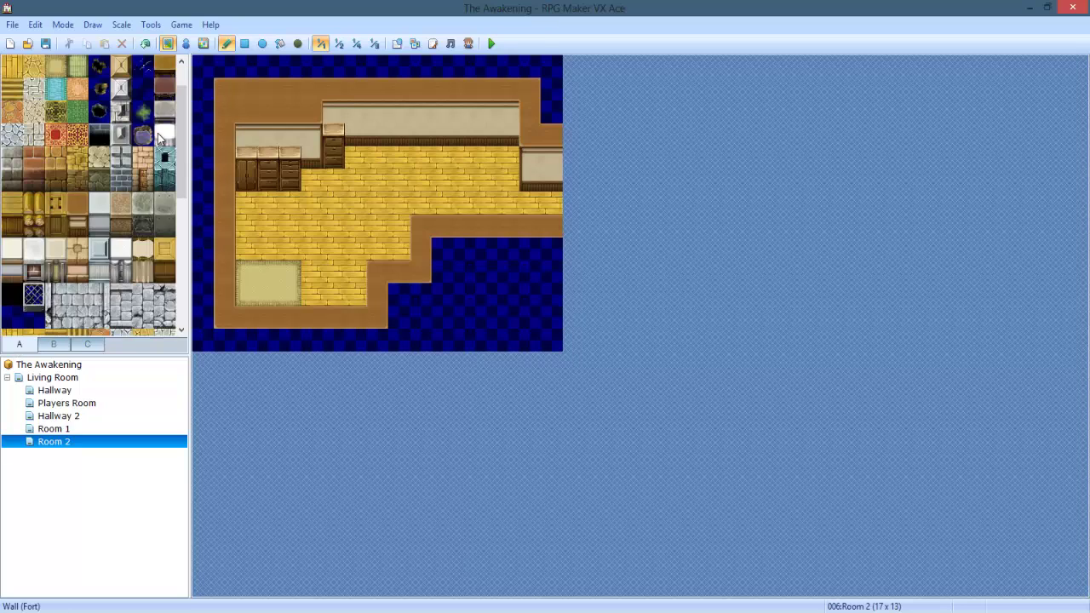
pyautogui.click(160, 136)
pyautogui.scroll(1, 159, 139)
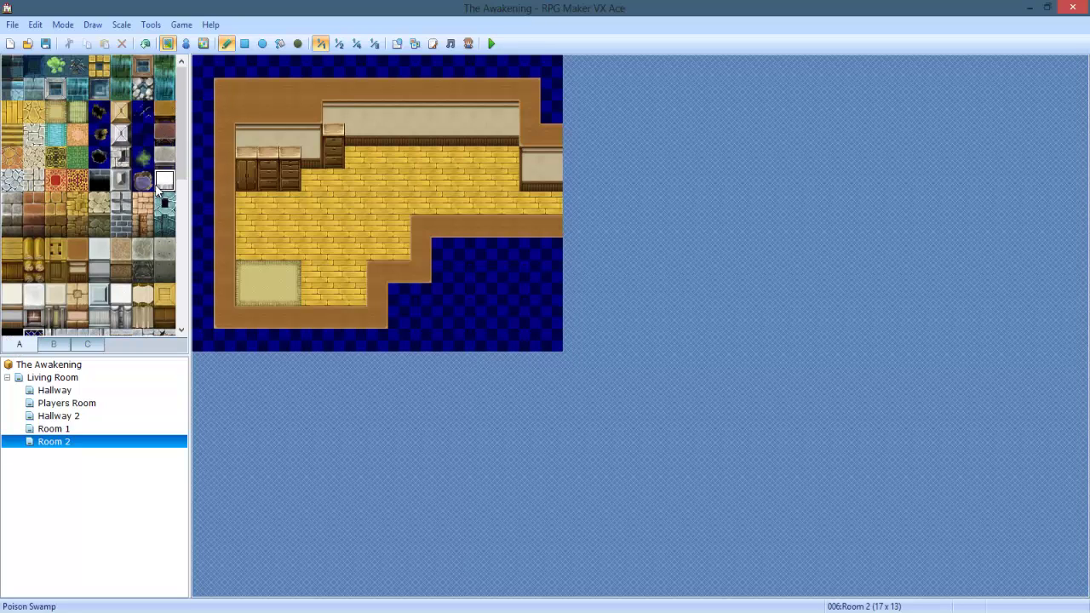
pyautogui.click(380, 159)
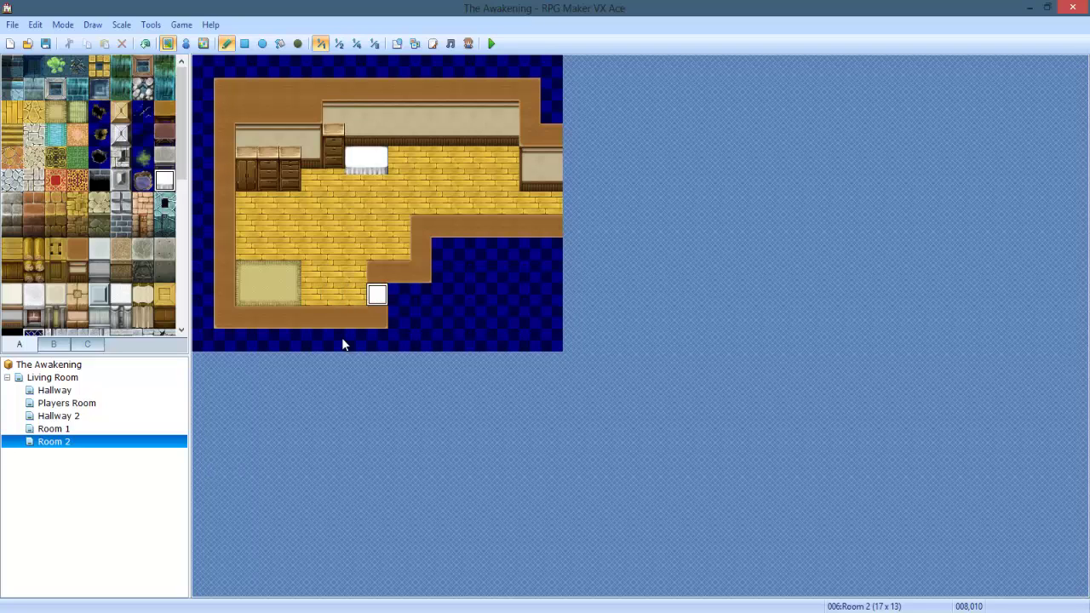
pyautogui.click(86, 344)
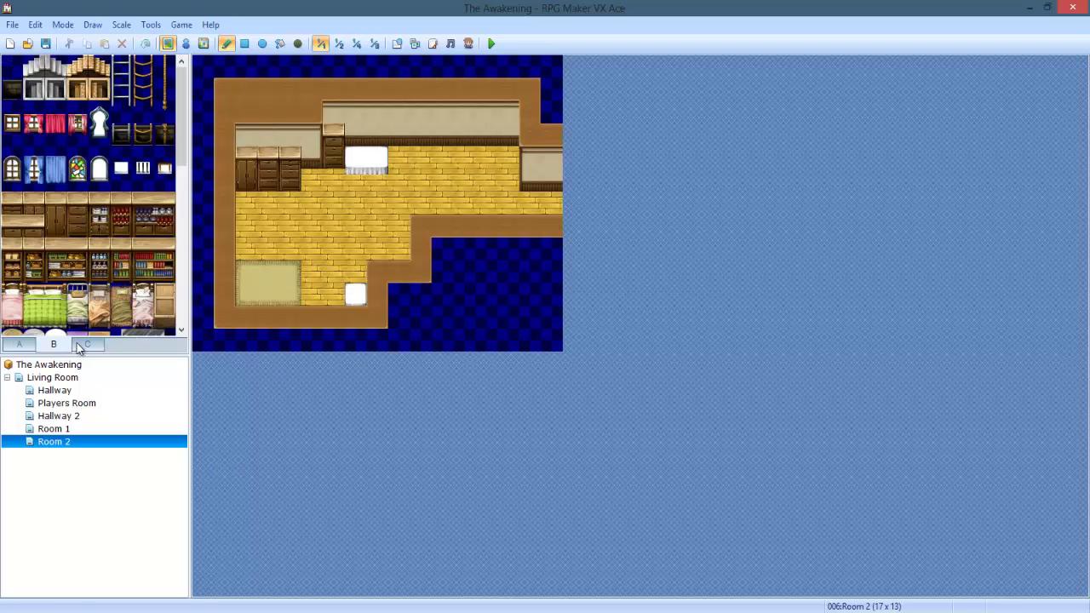
pyautogui.scroll(-3, 54, 162)
pyautogui.click(54, 162)
pyautogui.scroll(2, 50, 201)
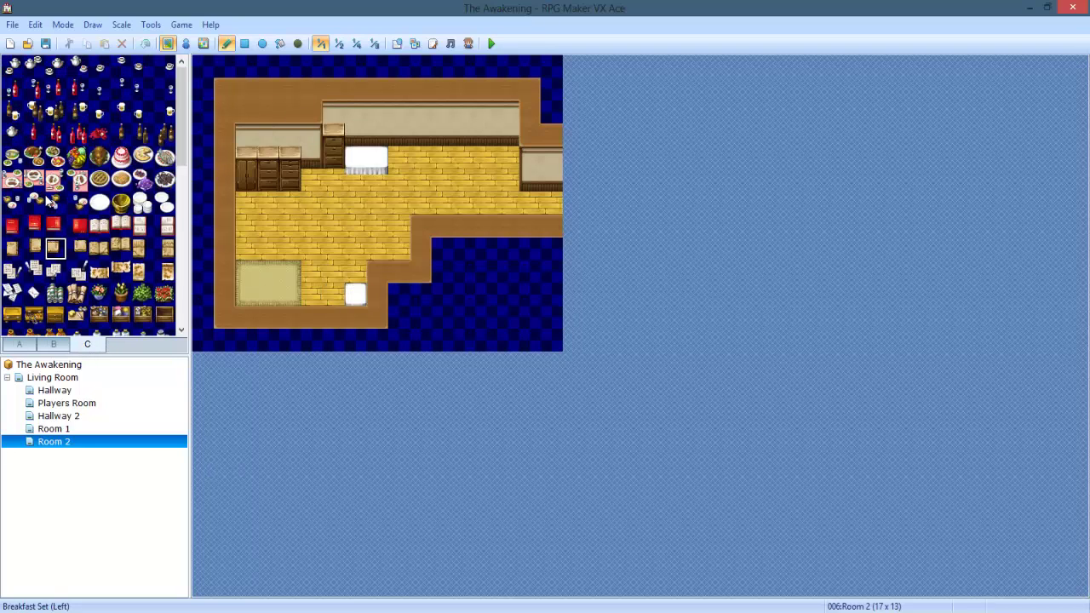
# Step: Place the green double bed at (002,009) on the rug in Room 2's southwest corner
pyautogui.click(52, 344)
pyautogui.scroll(1, 59, 272)
pyautogui.click(47, 166)
pyautogui.moveTo(47, 166); pyautogui.dragTo(30, 180)
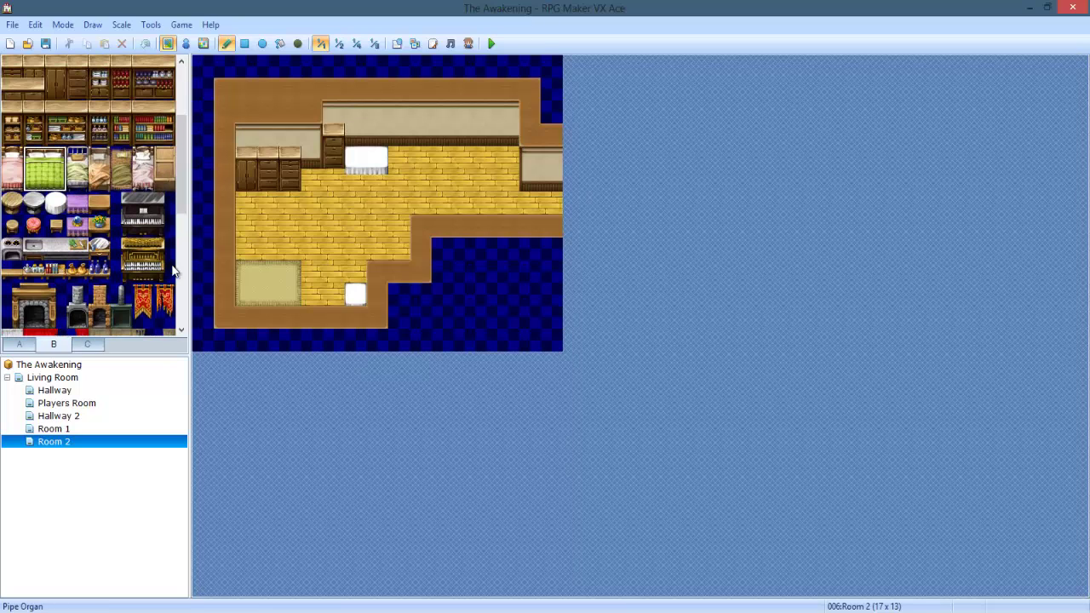
pyautogui.click(258, 277)
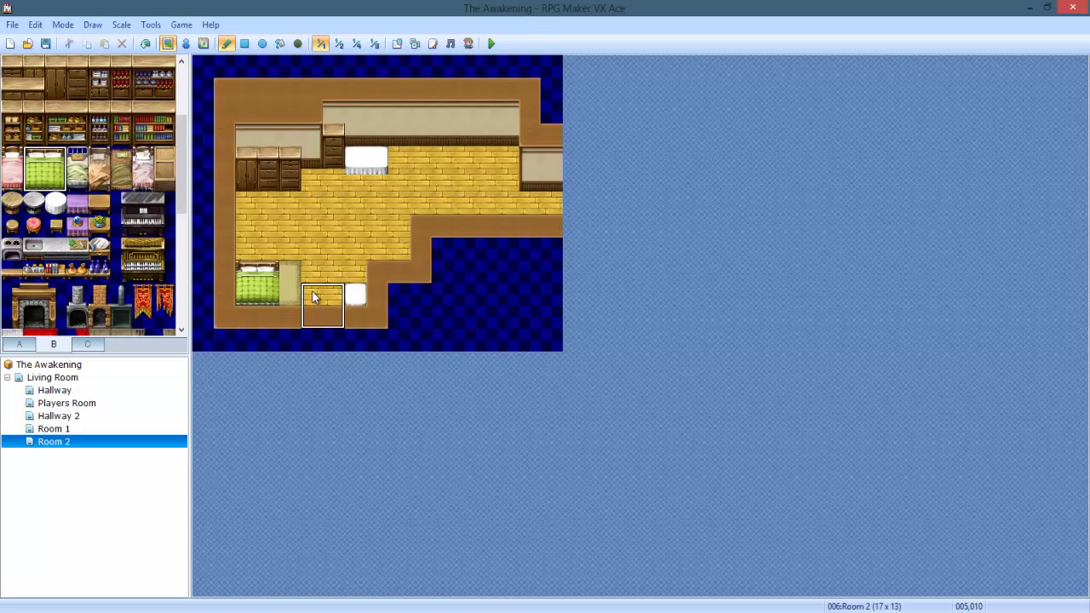
pyautogui.hotkey('ctrl', 'z')
pyautogui.click(255, 279)
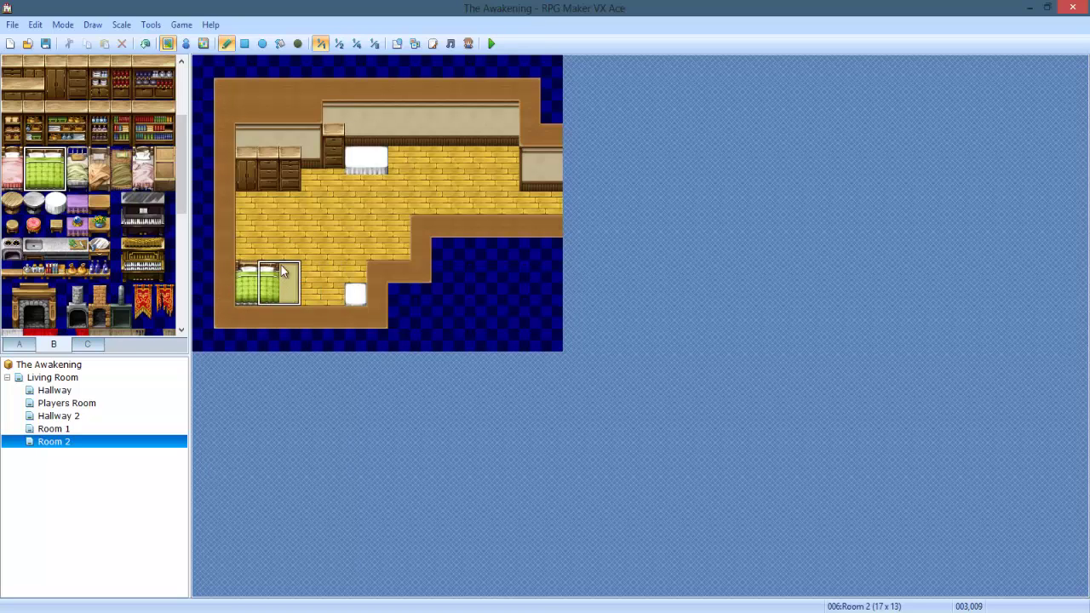
pyautogui.rightClick(324, 277)
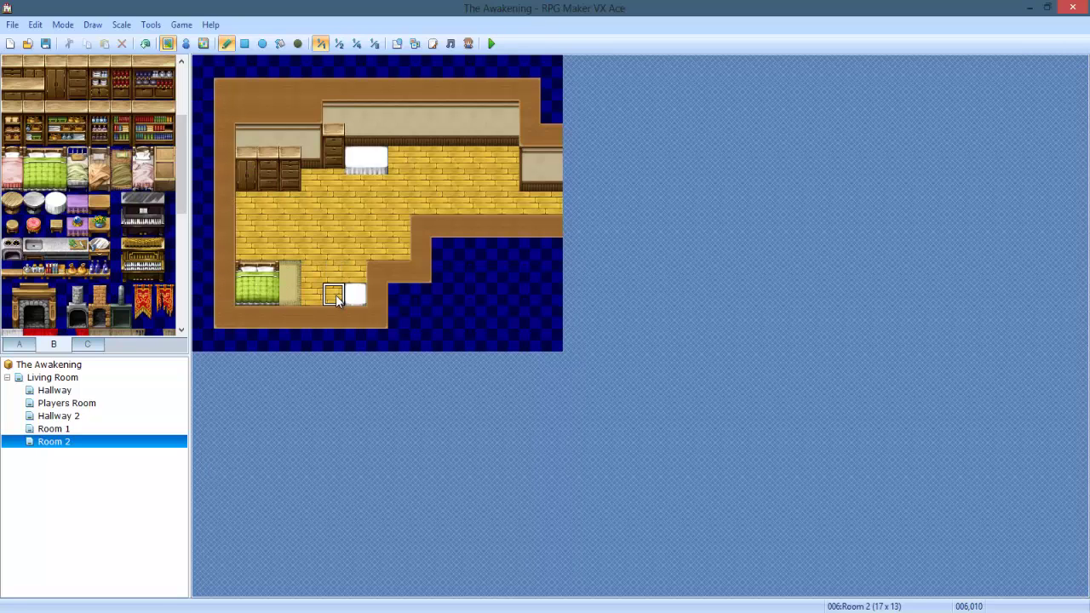
# Step: Browse the small object tiles for decorations suited to the tables in Room 2
pyautogui.click(83, 345)
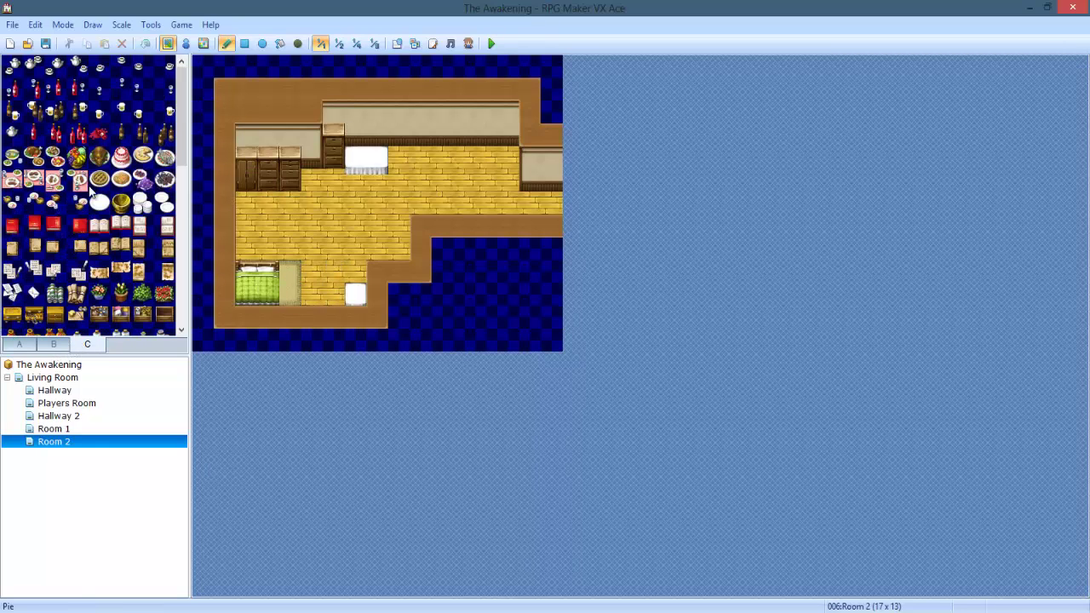
pyautogui.click(77, 247)
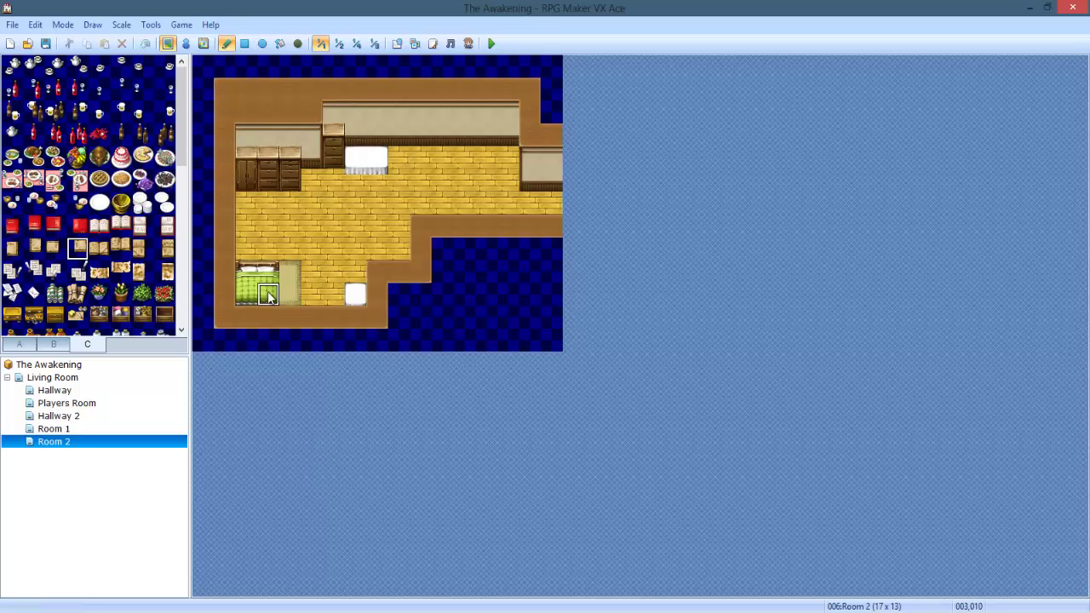
pyautogui.click(165, 224)
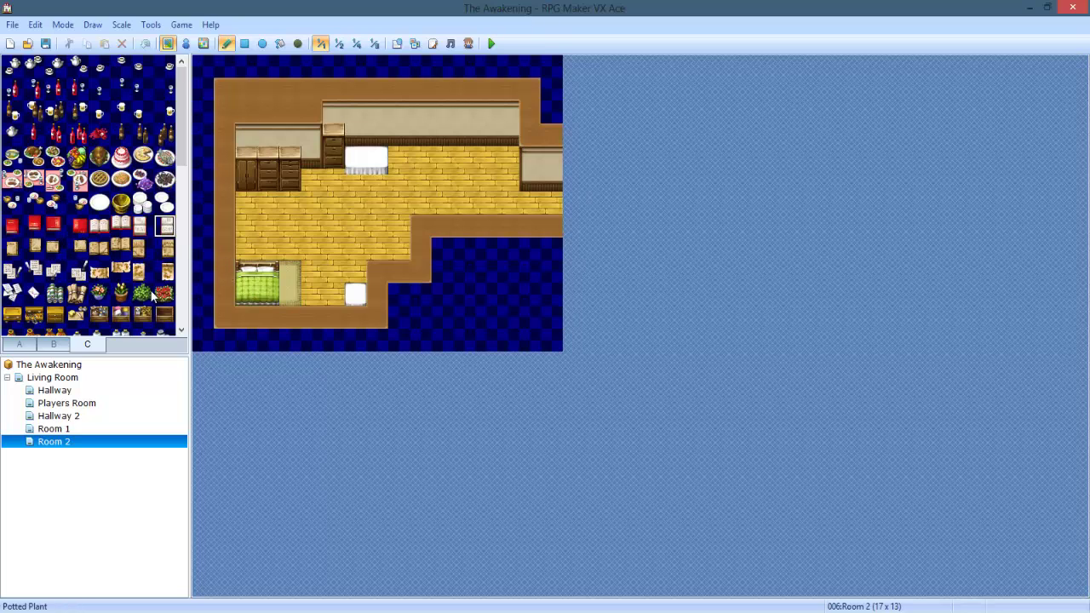
pyautogui.scroll(-3, 153, 294)
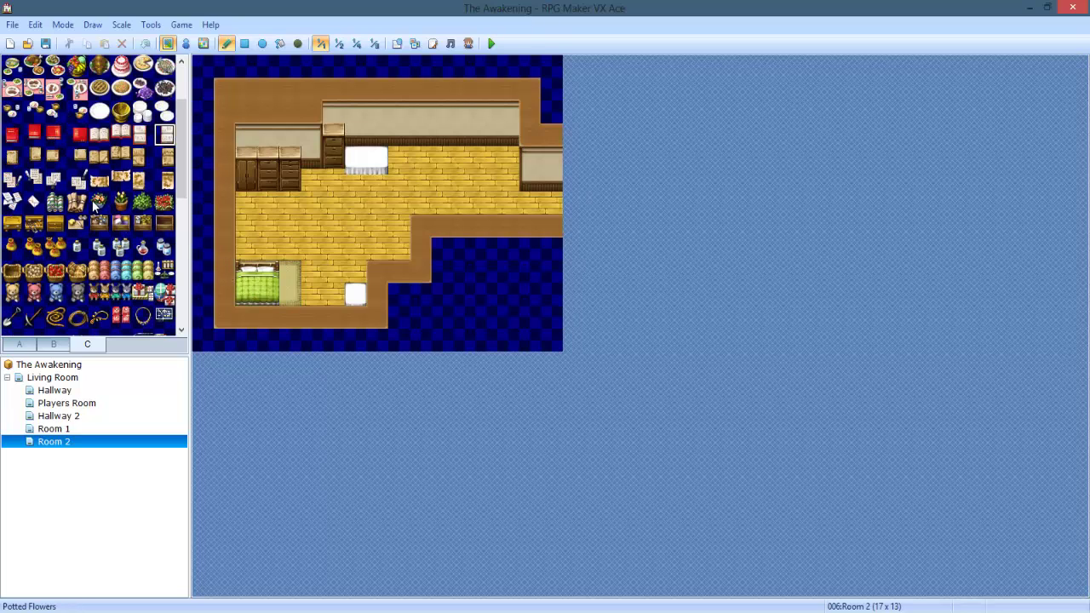
pyautogui.click(100, 248)
pyautogui.scroll(-4, 93, 294)
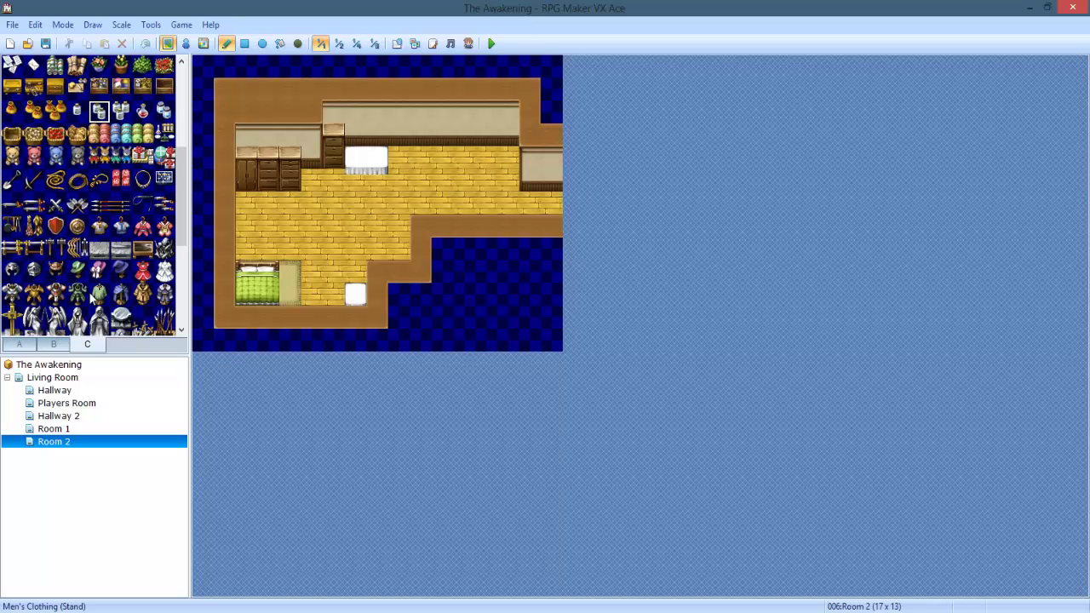
pyautogui.scroll(-3, 91, 294)
pyautogui.scroll(-1, 91, 297)
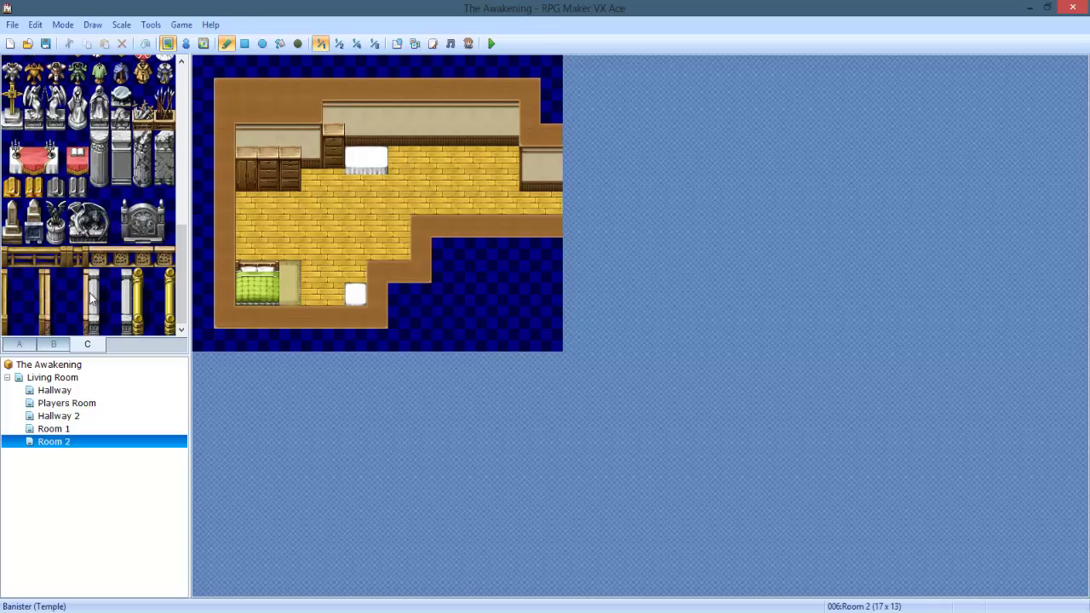
pyautogui.scroll(-10, 65, 253)
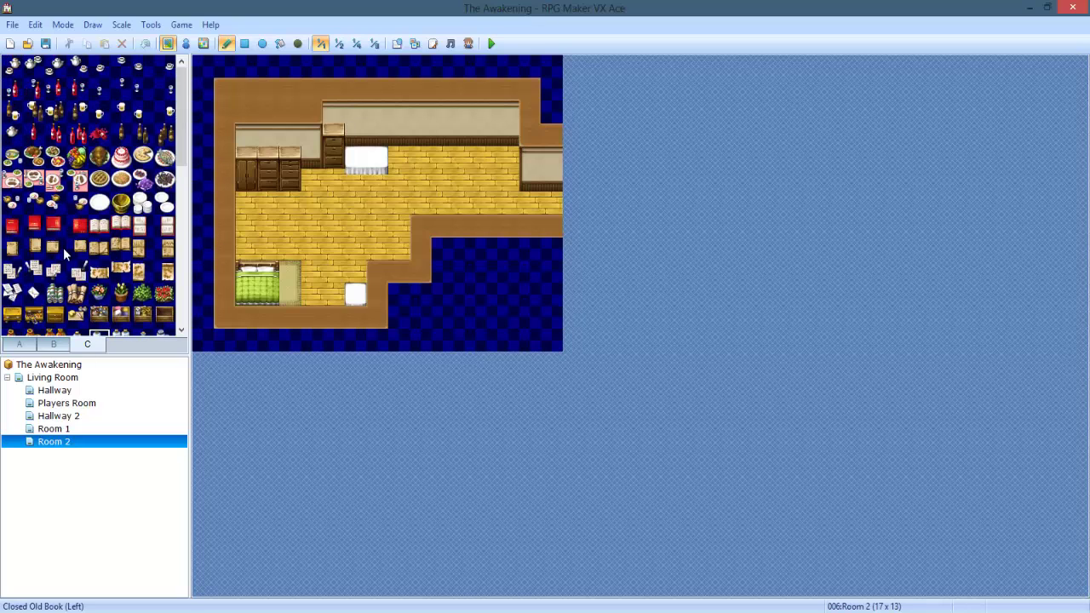
pyautogui.click(53, 344)
pyautogui.click(87, 344)
# Step: Place the potted plant on the table at (007,010) and potted flowers on the table at (007,004)
pyautogui.scroll(-4, 148, 200)
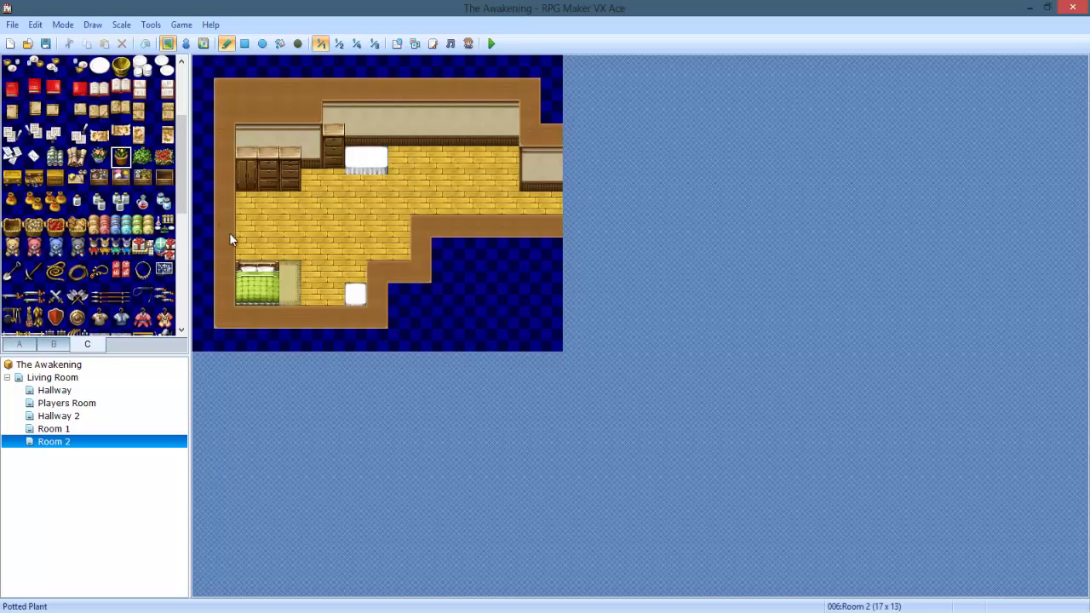
pyautogui.click(357, 297)
pyautogui.click(98, 156)
pyautogui.click(354, 158)
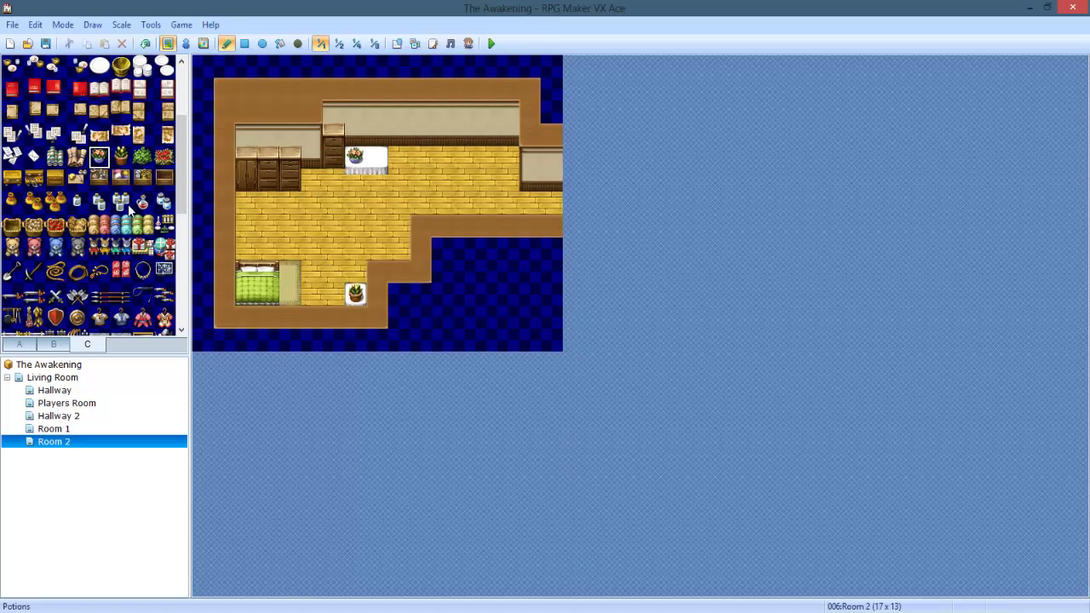
# Step: Place the light brown teddy bear beside the flowers on the white-covered table at (008,004)
pyautogui.click(100, 223)
pyautogui.click(35, 247)
pyautogui.scroll(-2, 53, 290)
pyautogui.click(13, 204)
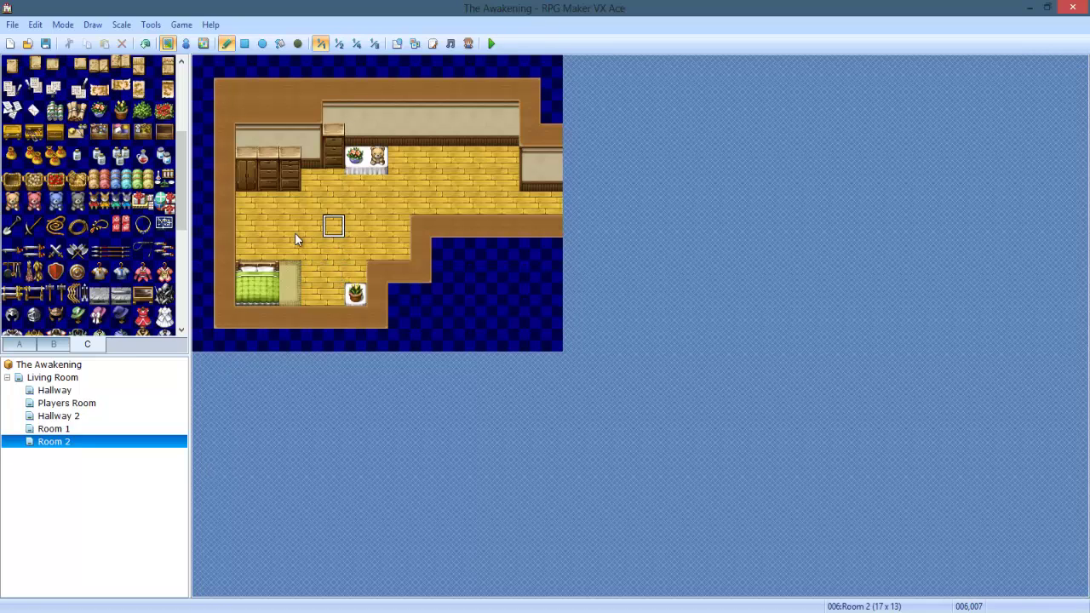
# Step: Place windows with red curtains at (002,002) and (012,008) in Room 1
pyautogui.click(54, 429)
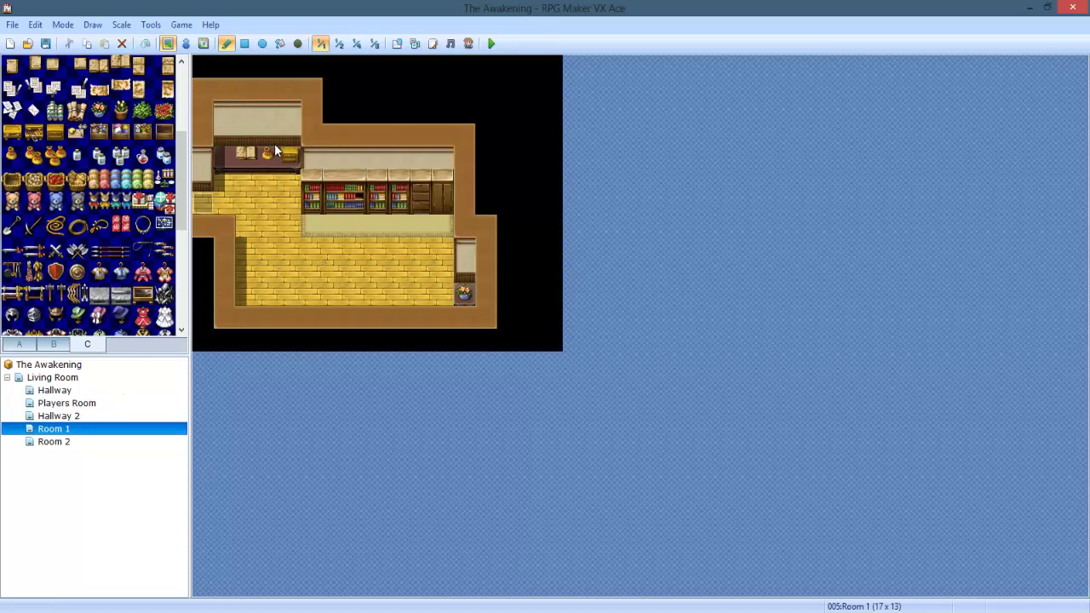
pyautogui.click(51, 344)
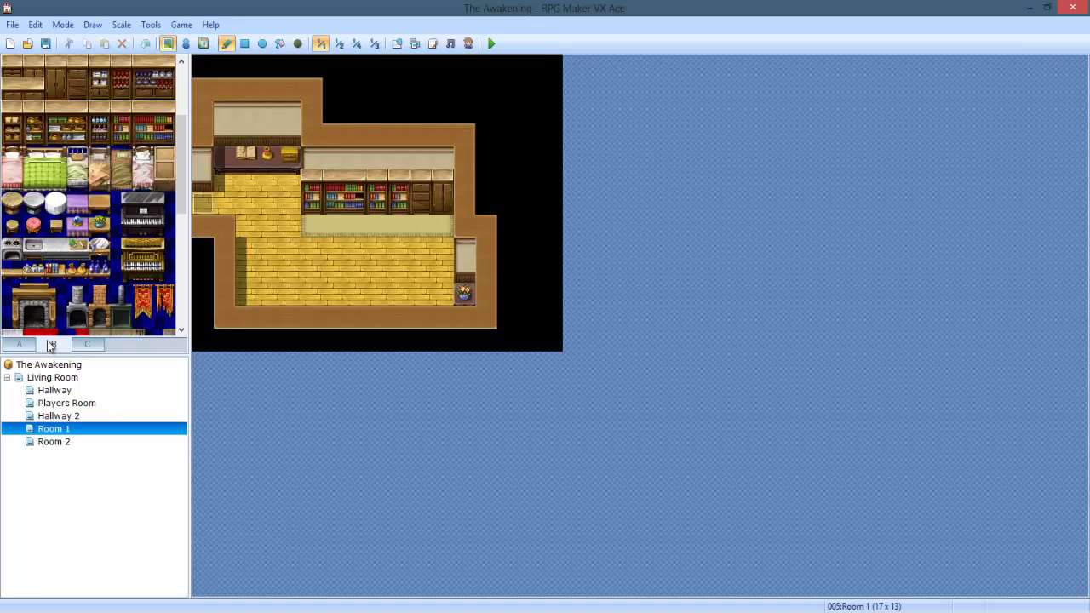
pyautogui.scroll(5, 70, 139)
pyautogui.moveTo(34, 110); pyautogui.dragTo(34, 133)
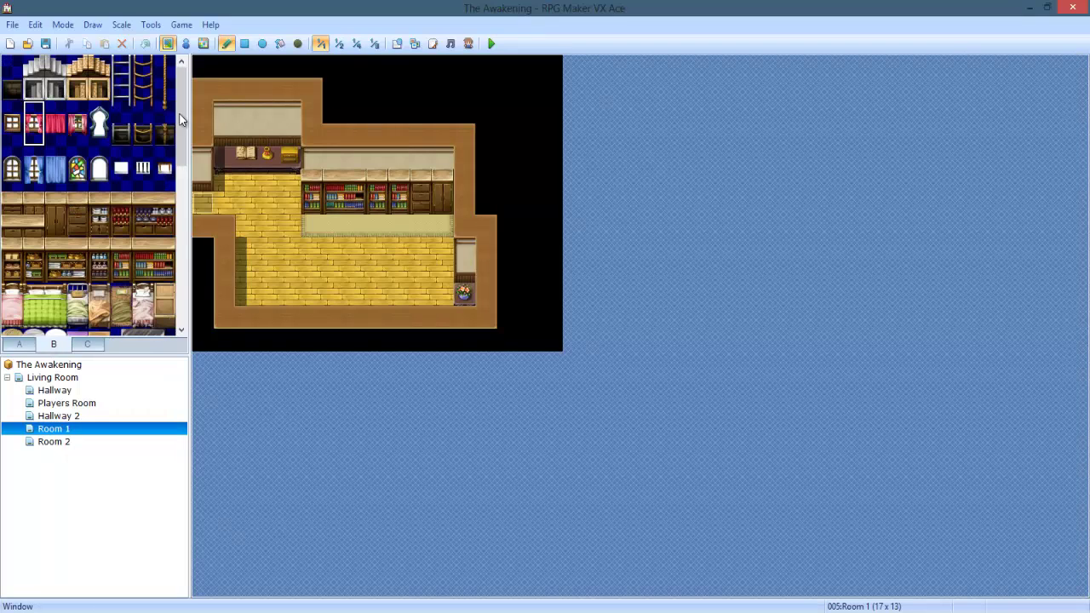
pyautogui.click(243, 117)
pyautogui.click(464, 249)
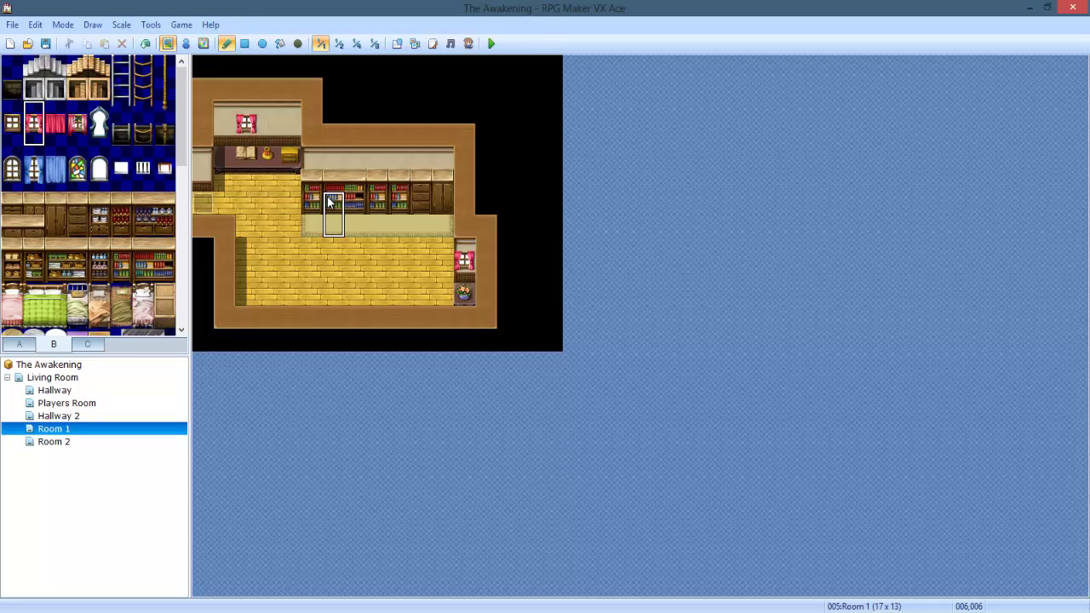
# Step: Undo the window at (012,008), place it at (009,004) instead, and erase the leftover bookshelf tile at (009,006)
pyautogui.hotkey('ctrl', 'z')
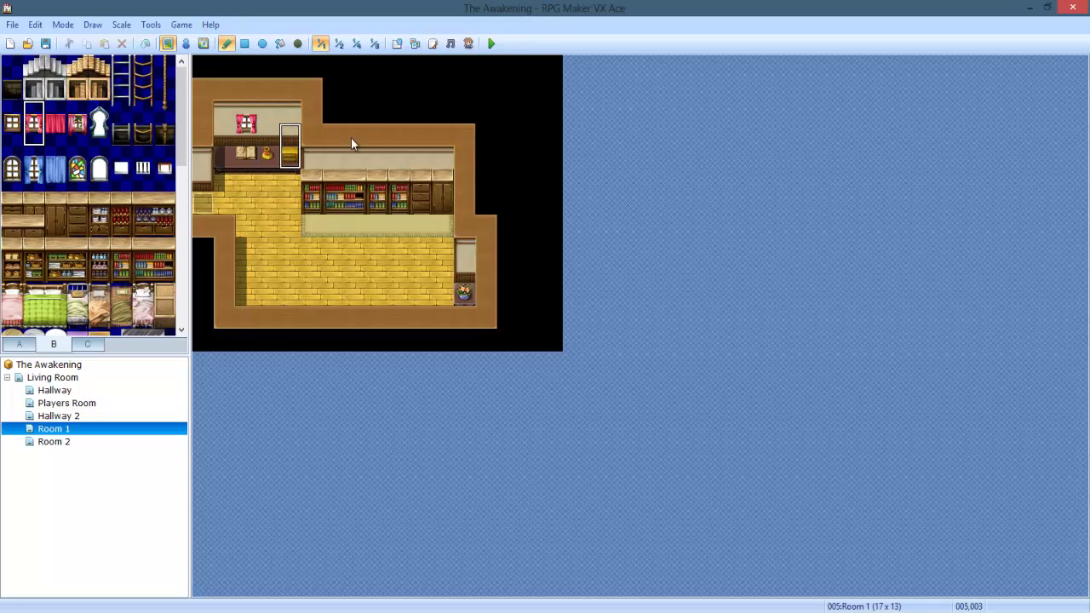
pyautogui.click(402, 163)
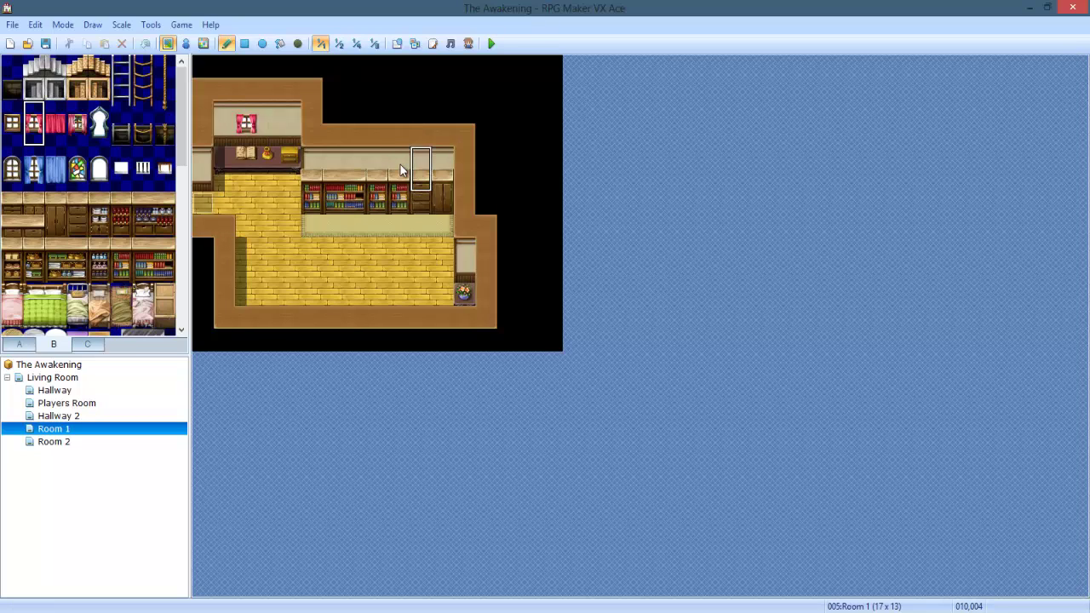
pyautogui.rightClick(402, 204)
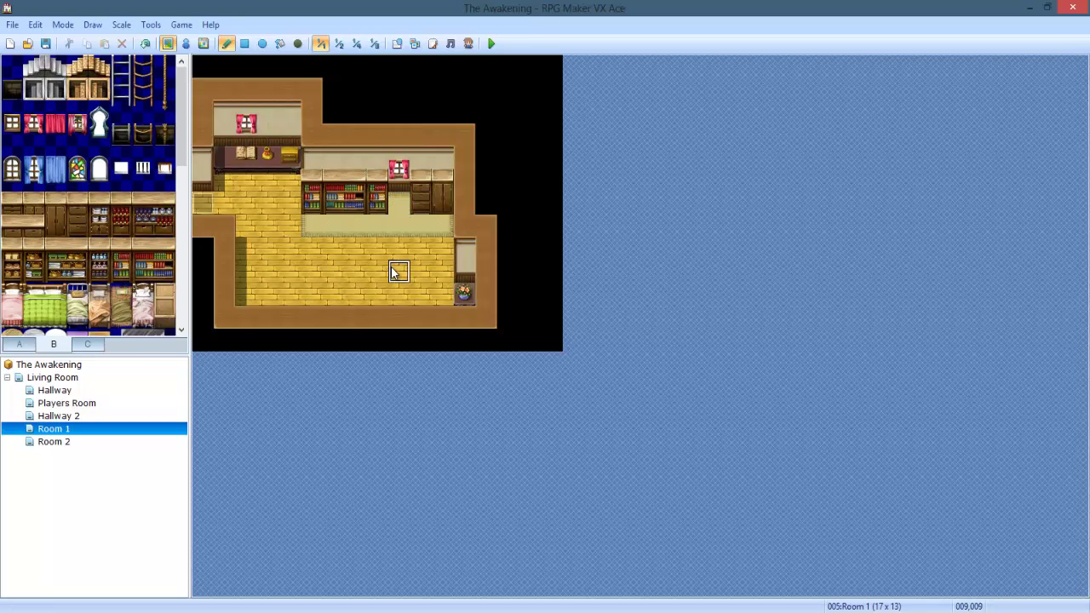
# Step: Place a flower mini table at (009,006) under Room 1's new window and a wooden stool at (009,007)
pyautogui.click(153, 223)
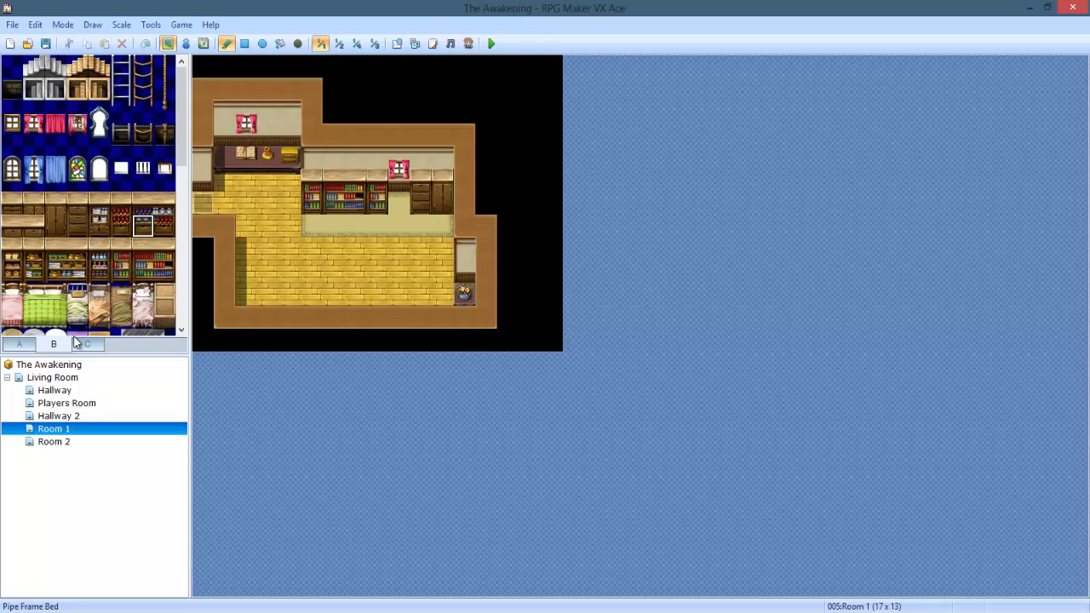
pyautogui.click(18, 343)
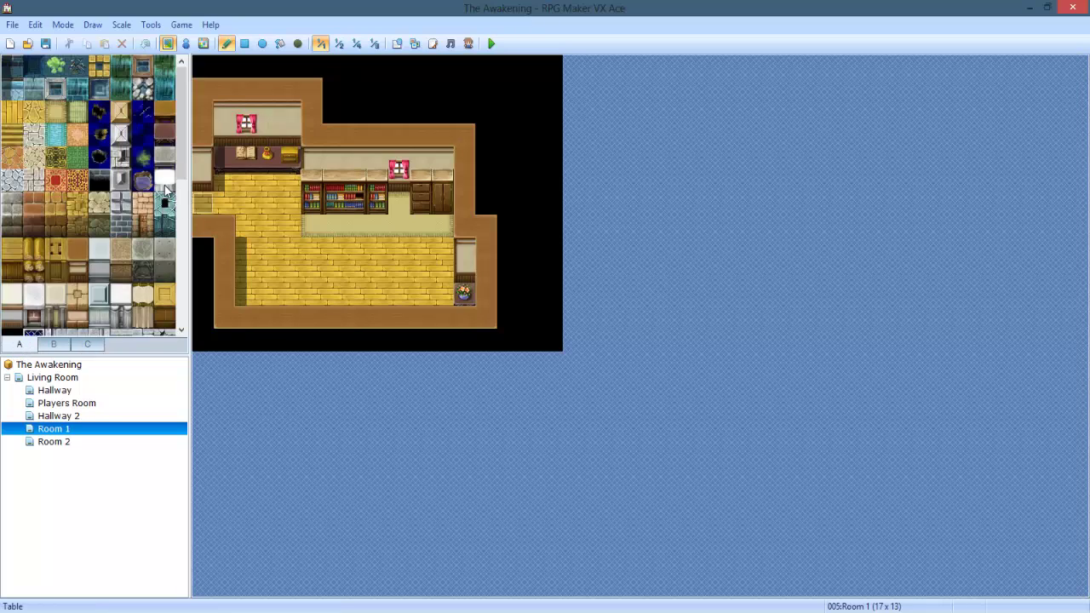
pyautogui.click(53, 343)
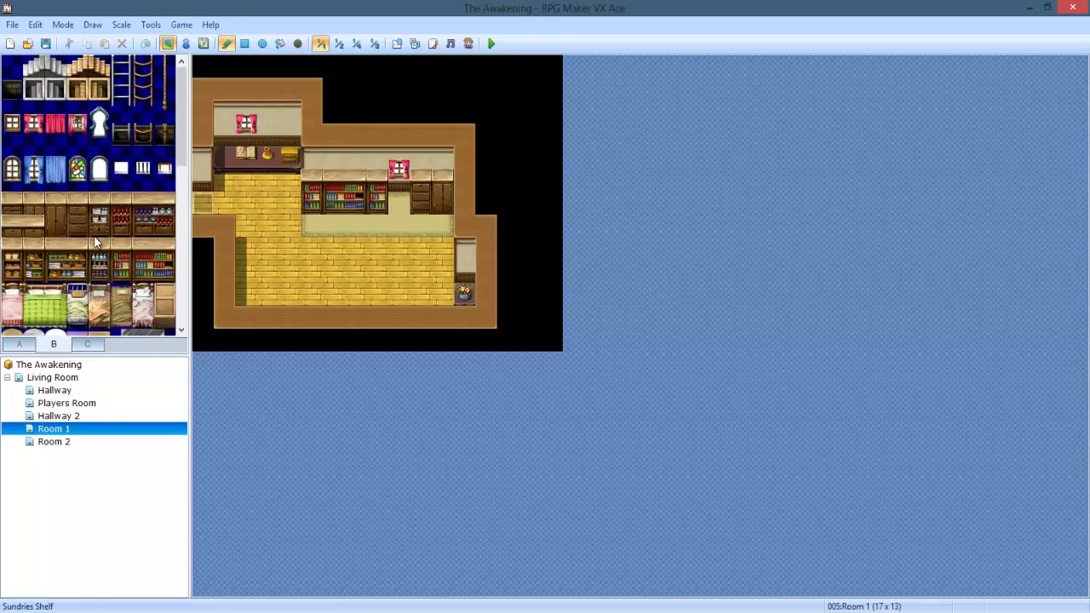
pyautogui.scroll(-10, 95, 242)
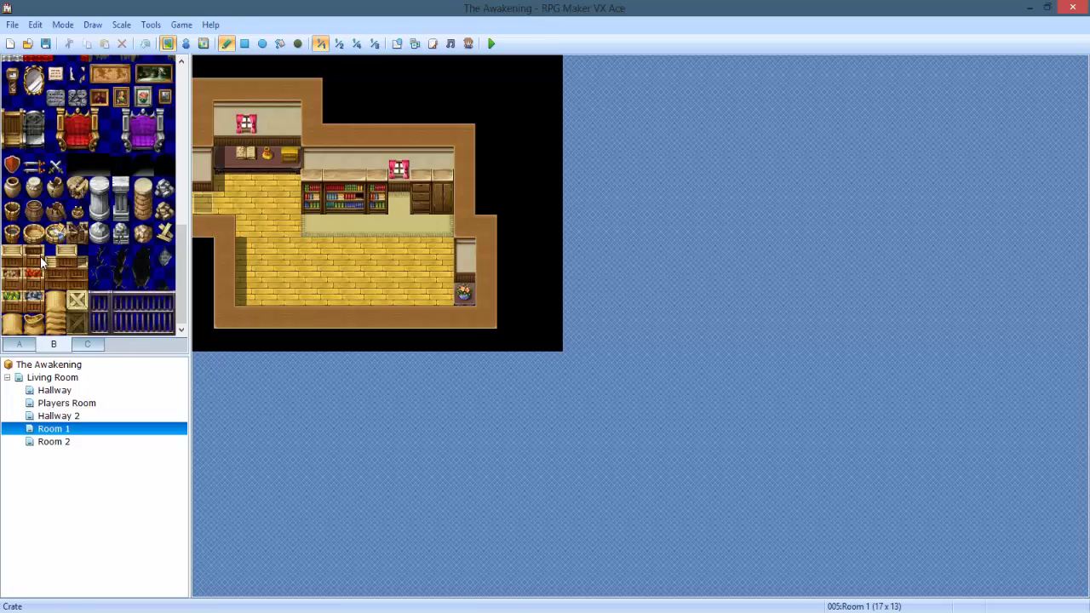
pyautogui.scroll(6, 40, 257)
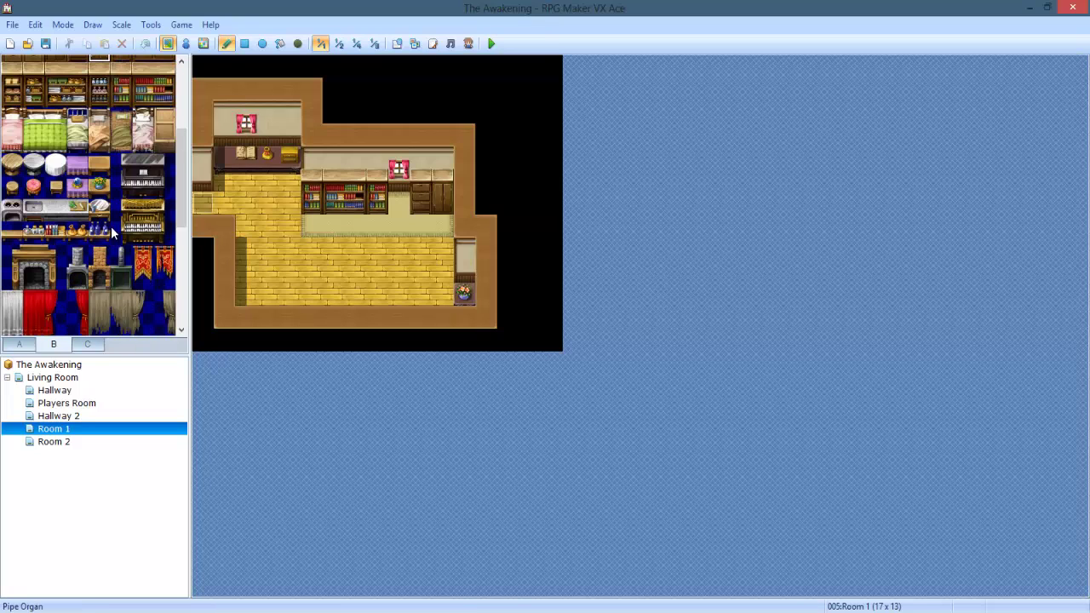
pyautogui.click(118, 187)
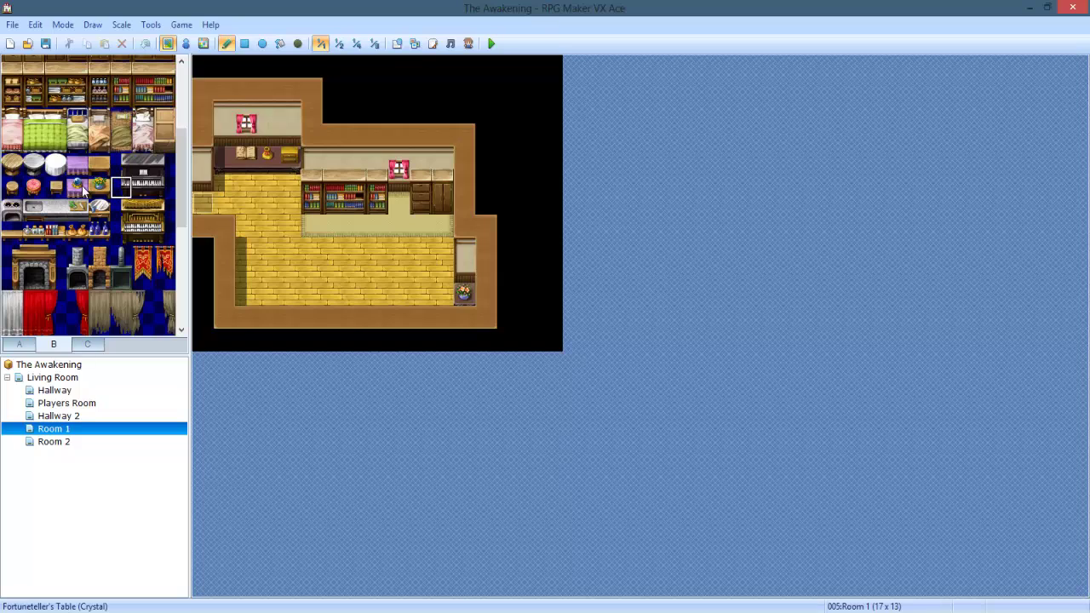
pyautogui.click(98, 185)
pyautogui.click(354, 202)
pyautogui.click(399, 200)
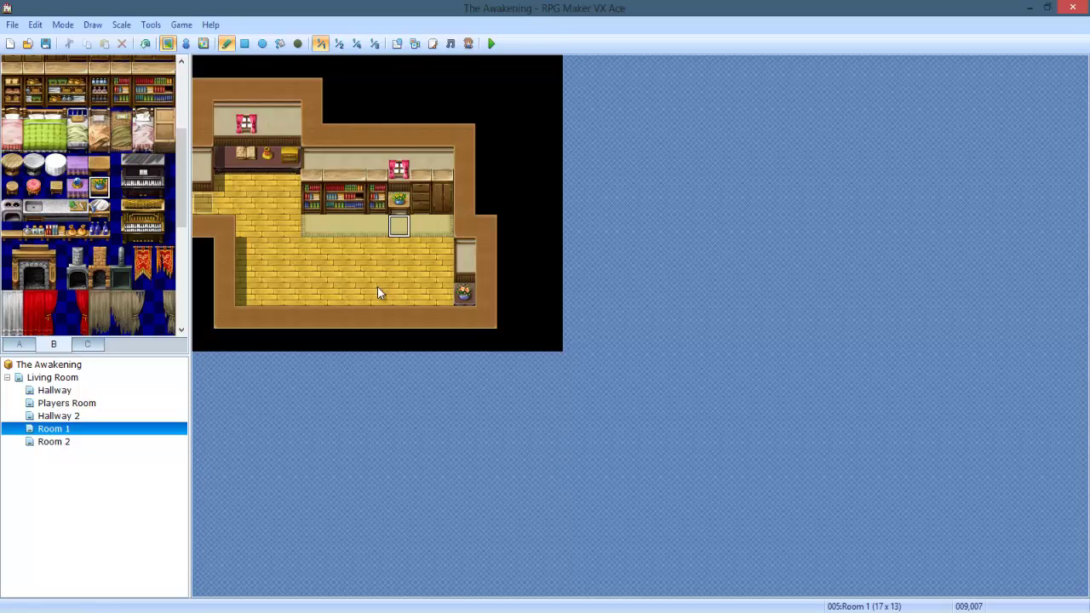
pyautogui.click(54, 187)
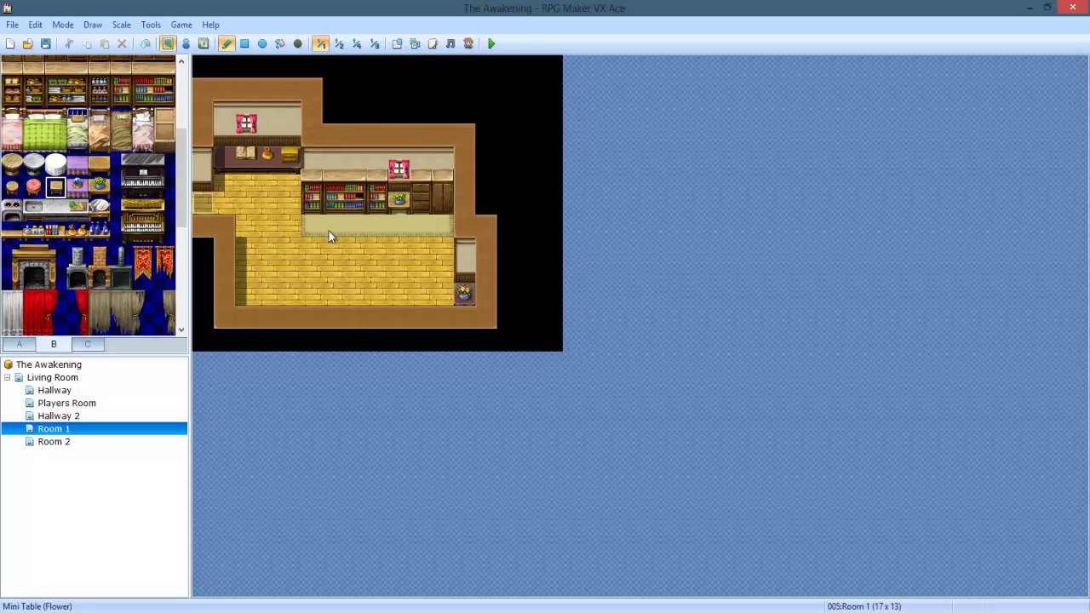
pyautogui.click(399, 226)
# Step: Place windows with red curtains at (012,002) and (005,003) on Room 2's walls
pyautogui.click(53, 442)
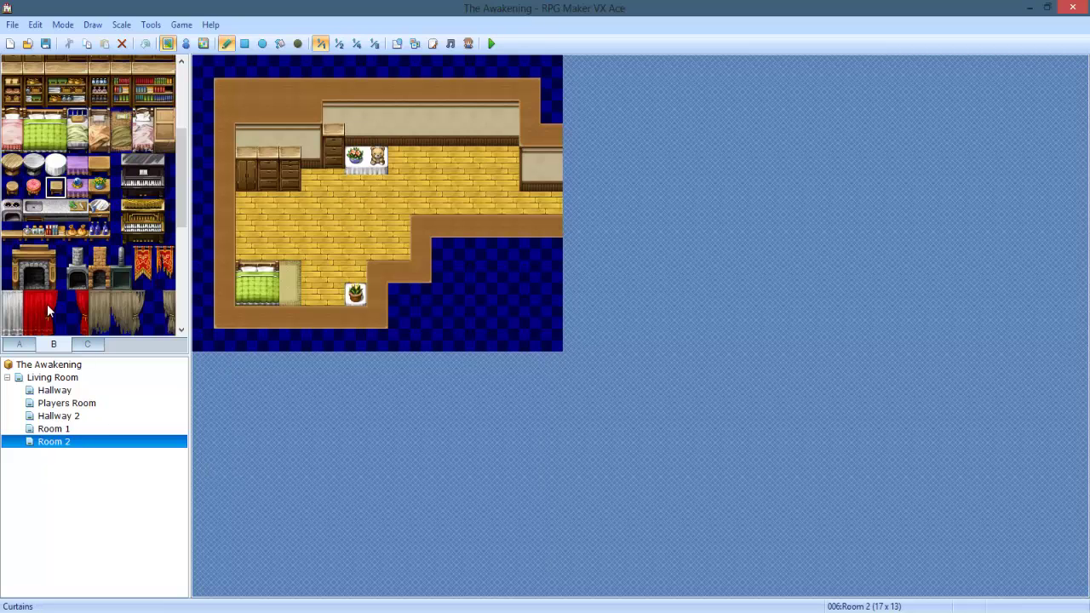
pyautogui.scroll(4, 56, 282)
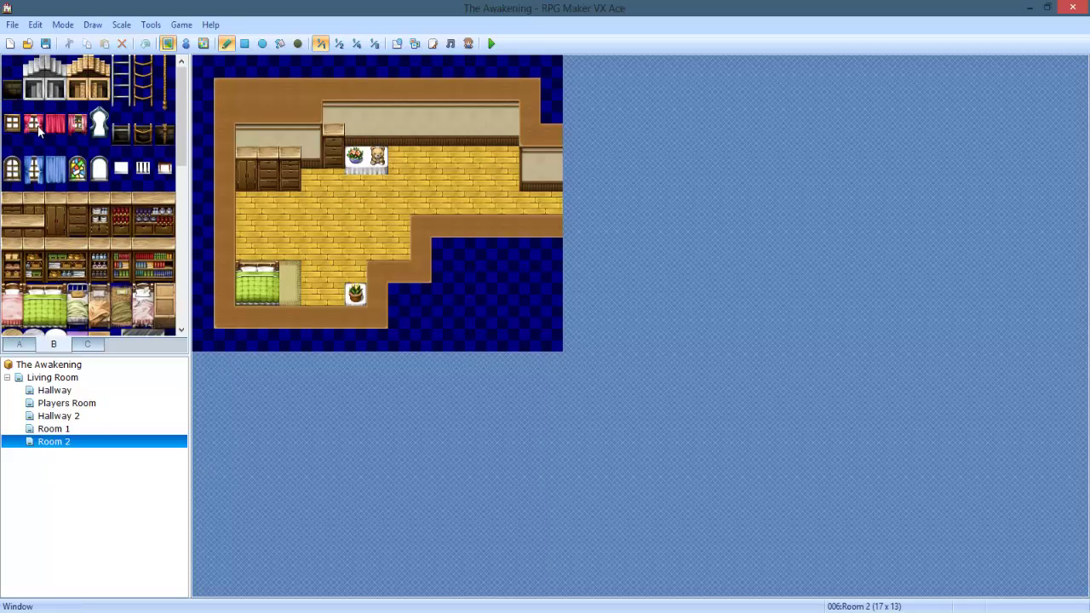
pyautogui.click(38, 127)
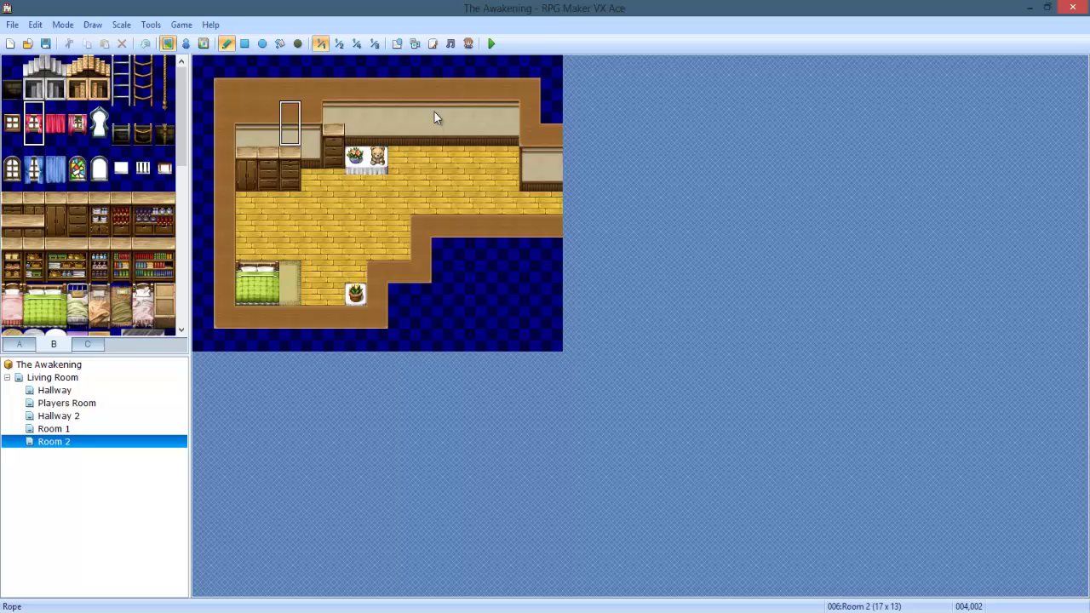
pyautogui.click(312, 155)
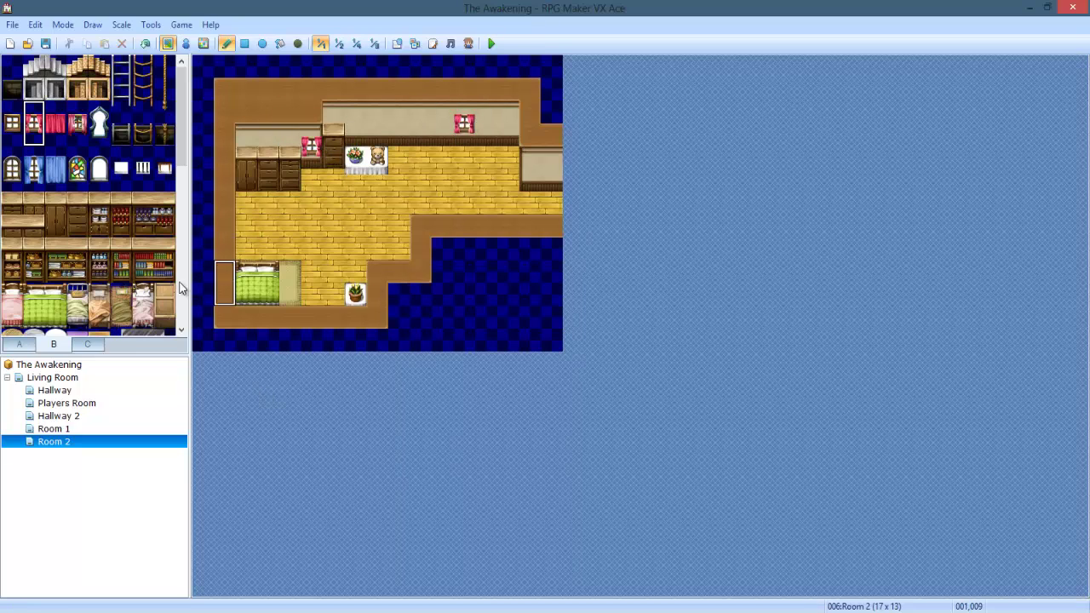
# Step: Try a closed red curtain over the window at (005,003), undo it, and place the curtain at (009,002)
pyautogui.click(55, 123)
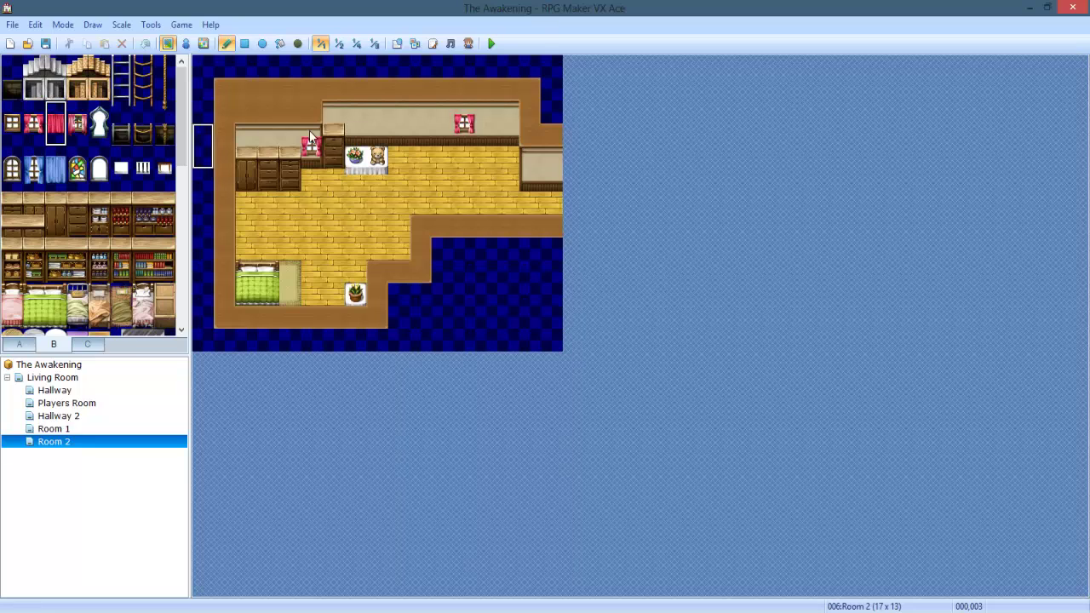
pyautogui.click(311, 143)
pyautogui.hotkey('ctrl', 'z')
pyautogui.click(399, 123)
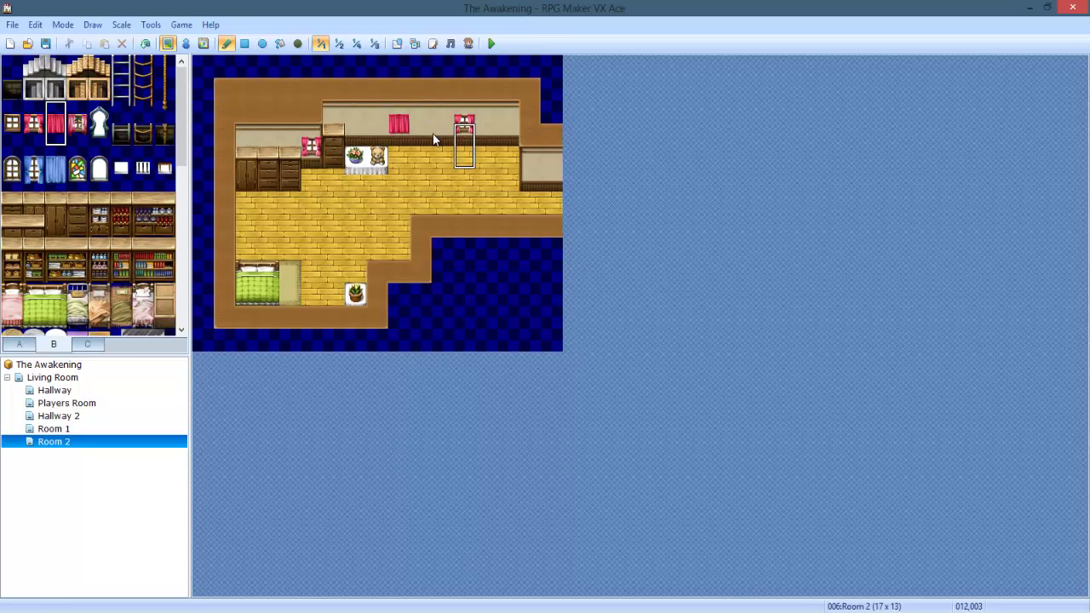
# Step: Erase the red-curtained windows at (005,003) and (012,002) and the closed red curtain at (009,002) in Room 2
pyautogui.rightClick(311, 131)
pyautogui.click(311, 151)
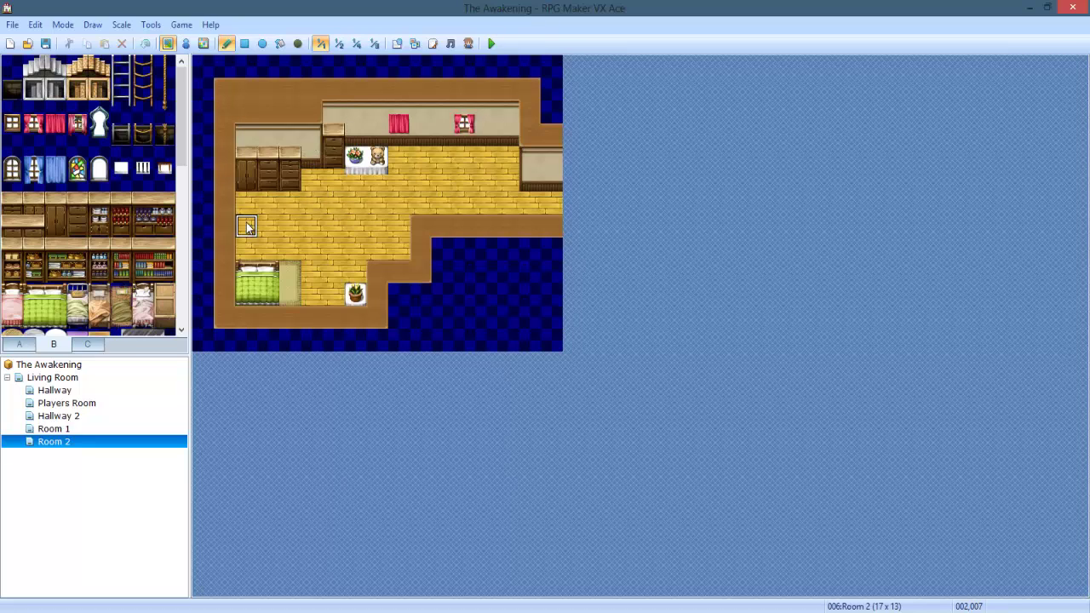
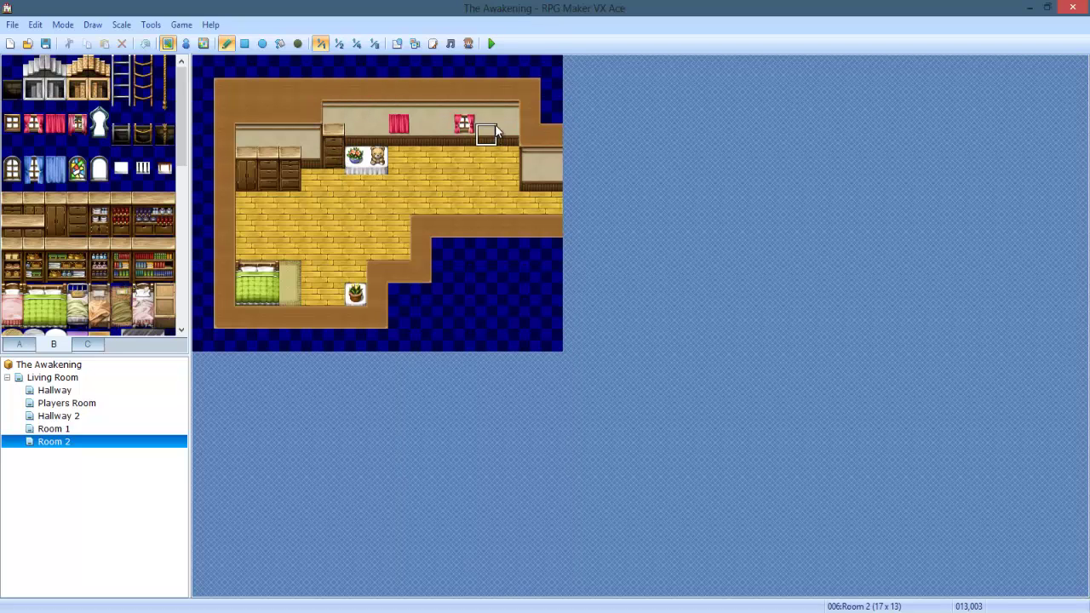
pyautogui.moveTo(497, 130)
pyautogui.mouseDown()
pyautogui.moveTo(445, 114)
pyautogui.moveTo(404, 119)
pyautogui.mouseUp()
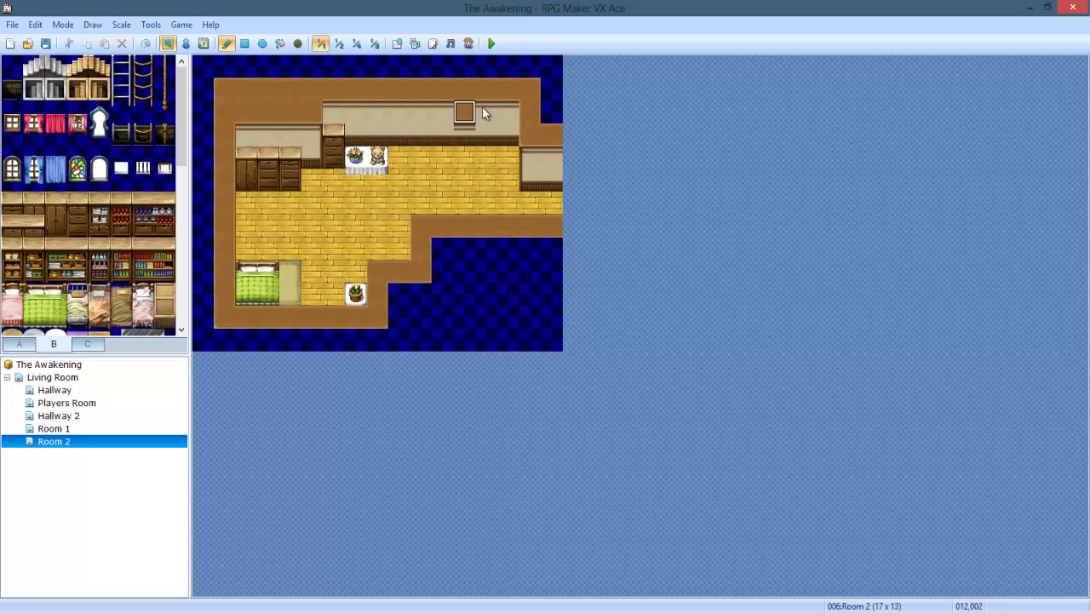
# Step: Lower Room 2's upper wall by one tile across columns 012–014 and extend the floor through columns 010–011 in rows 007–008
pyautogui.moveTo(546, 100); pyautogui.dragTo(464, 90)
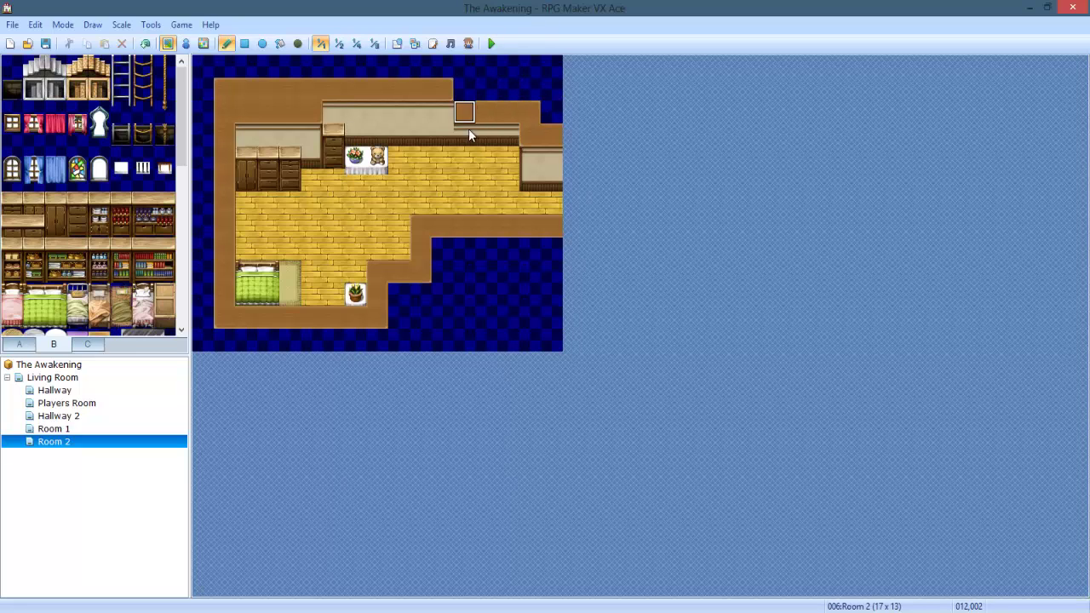
pyautogui.moveTo(475, 155); pyautogui.dragTo(508, 156)
pyautogui.click(463, 95)
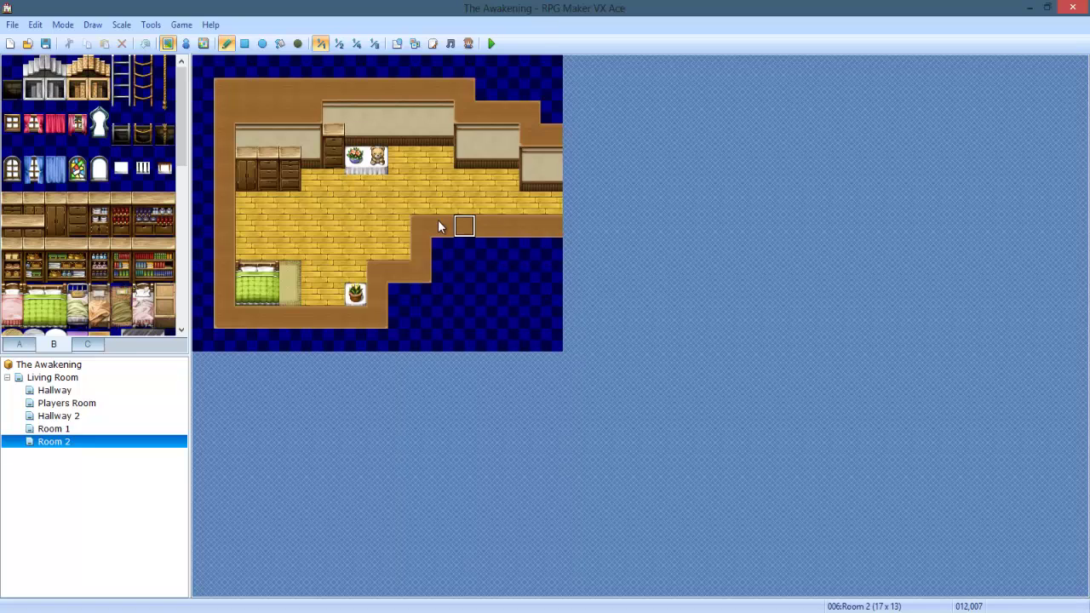
pyautogui.moveTo(458, 231)
pyautogui.mouseDown()
pyautogui.moveTo(443, 267)
pyautogui.moveTo(421, 233)
pyautogui.mouseUp()
pyautogui.click(470, 249)
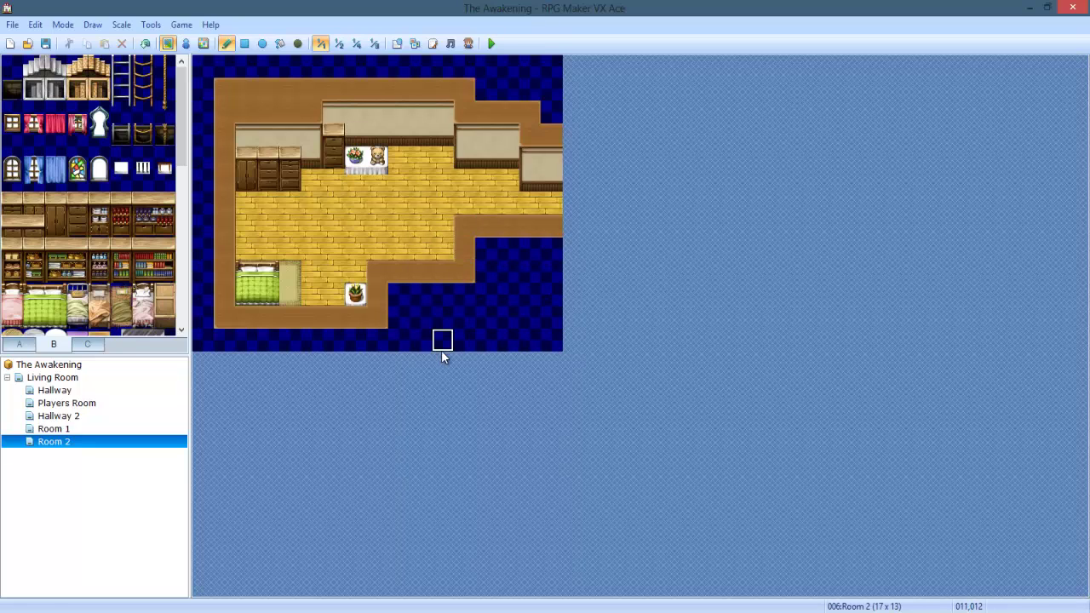
# Step: Flood-fill the area outside Room 2's walls with the Darkness tile
pyautogui.scroll(-3, 64, 271)
pyautogui.scroll(-2, 64, 271)
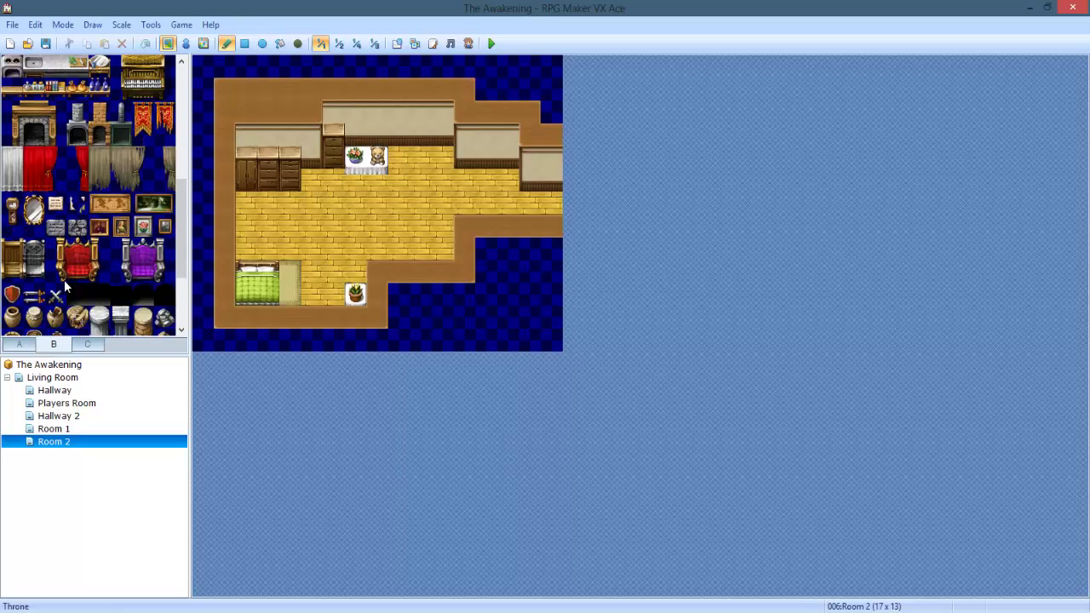
pyautogui.click(19, 344)
pyautogui.scroll(-4, 58, 302)
pyautogui.click(26, 162)
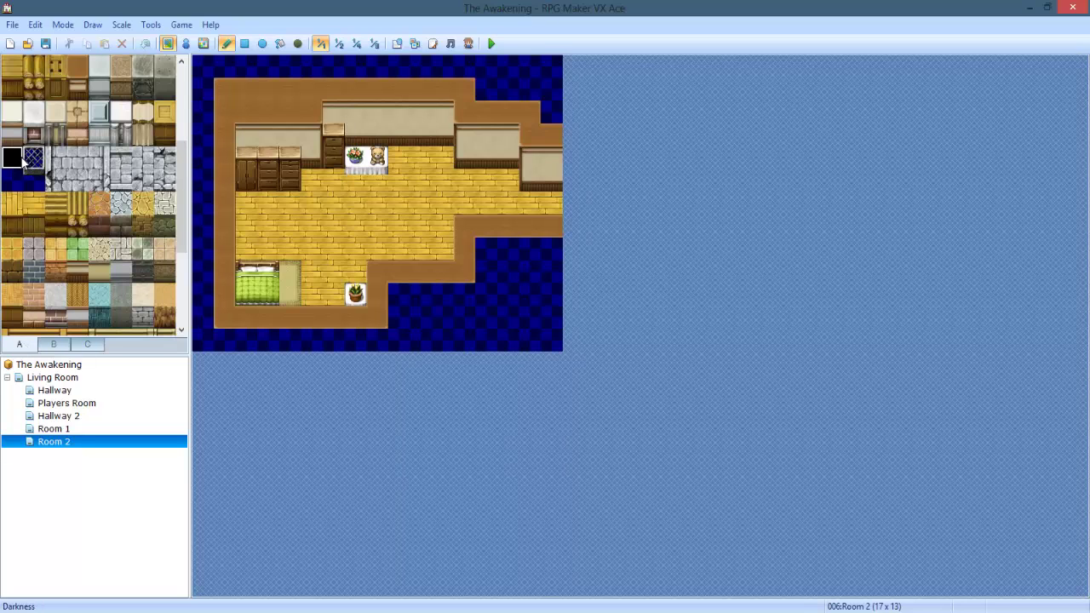
pyautogui.click(279, 43)
pyautogui.click(277, 68)
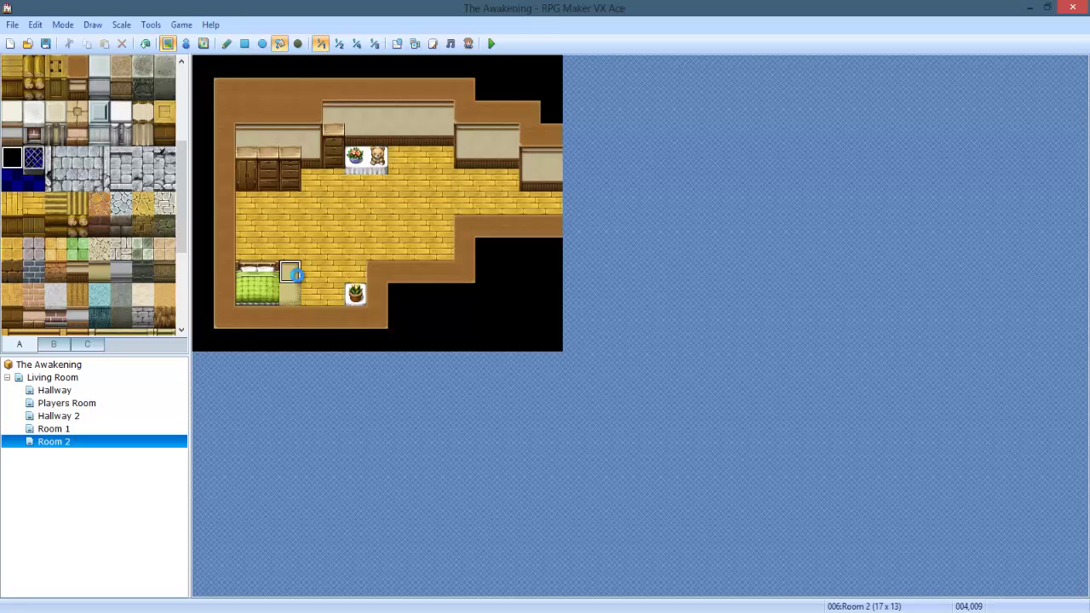
# Step: Create a transfer event at Room 2's doorway (016,006) leading to Hallway 2 (009,006)
pyautogui.click(186, 43)
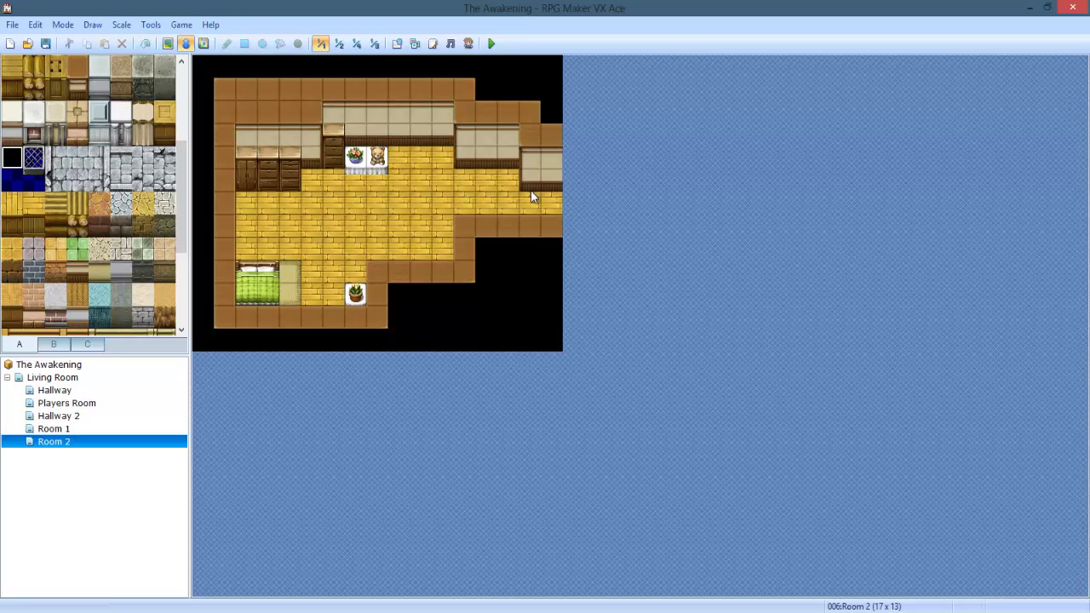
pyautogui.rightClick(550, 198)
pyautogui.moveTo(606, 302)
pyautogui.click(698, 302)
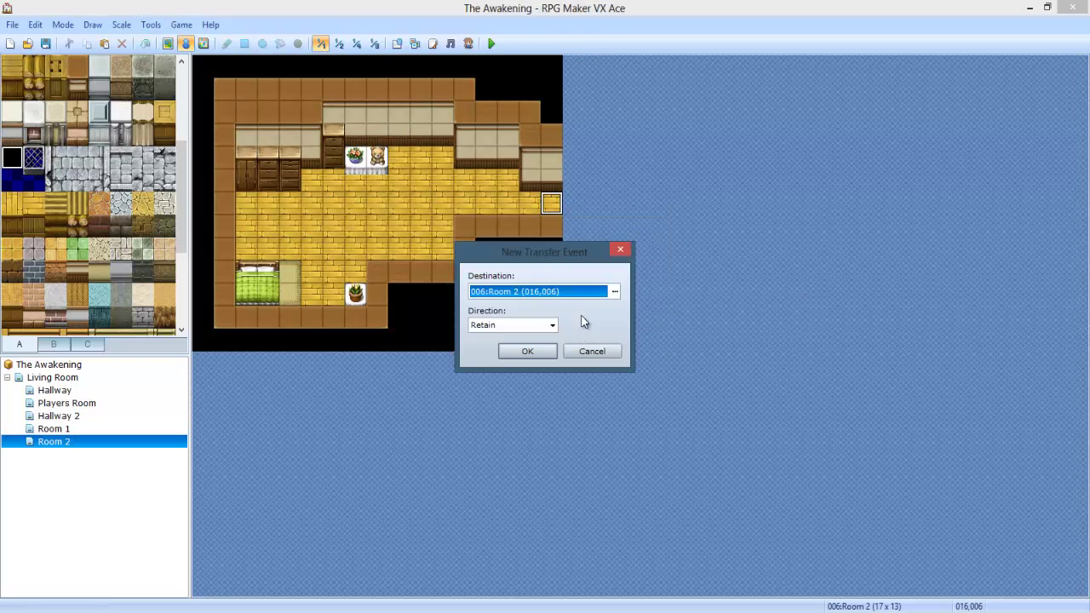
pyautogui.click(614, 291)
pyautogui.click(300, 158)
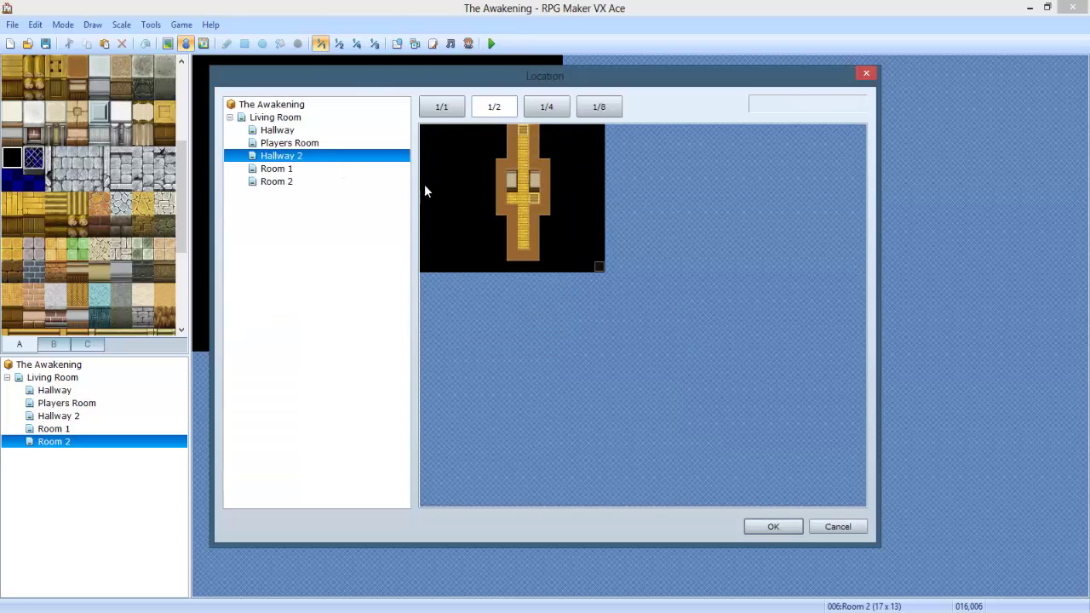
pyautogui.click(525, 201)
pyautogui.click(763, 529)
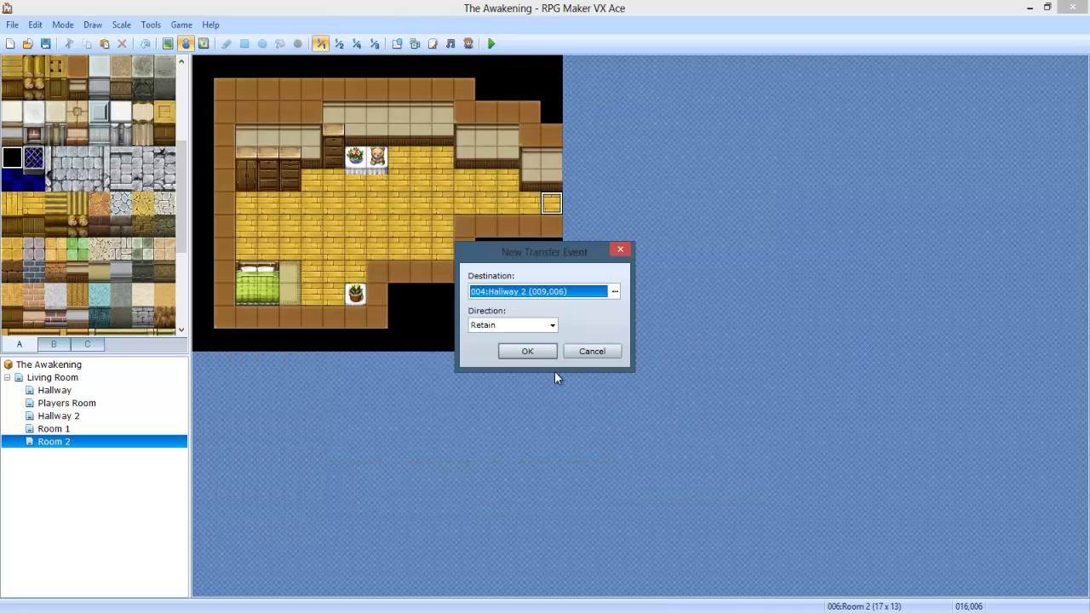
pyautogui.click(544, 350)
# Step: Create a transfer event in Hallway 2 at (008,006) leading to Room 2 (015,006)
pyautogui.click(58, 416)
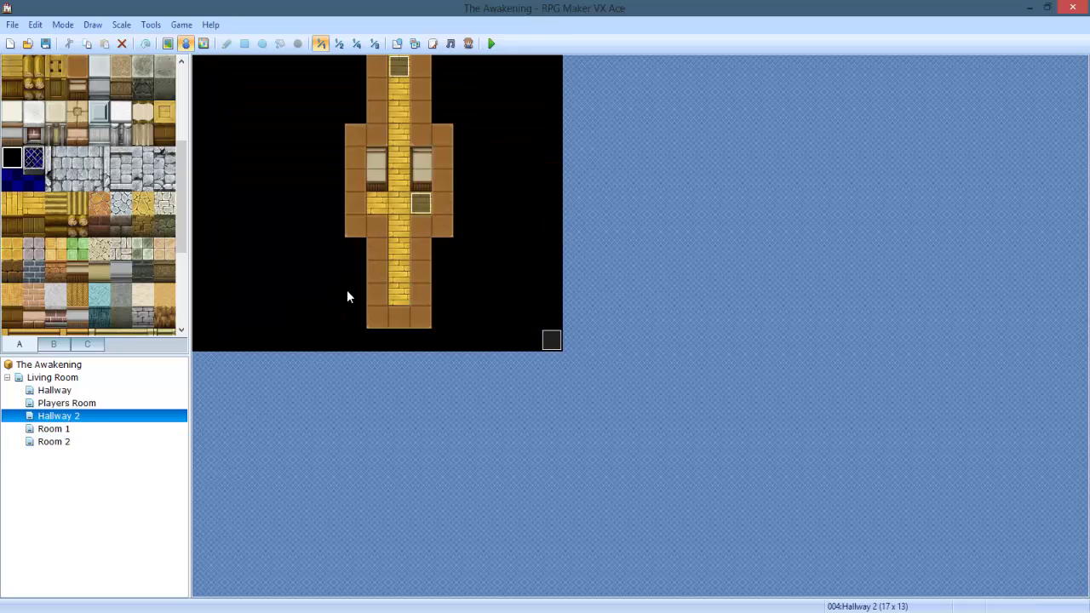
pyautogui.rightClick(372, 205)
pyautogui.moveTo(476, 311)
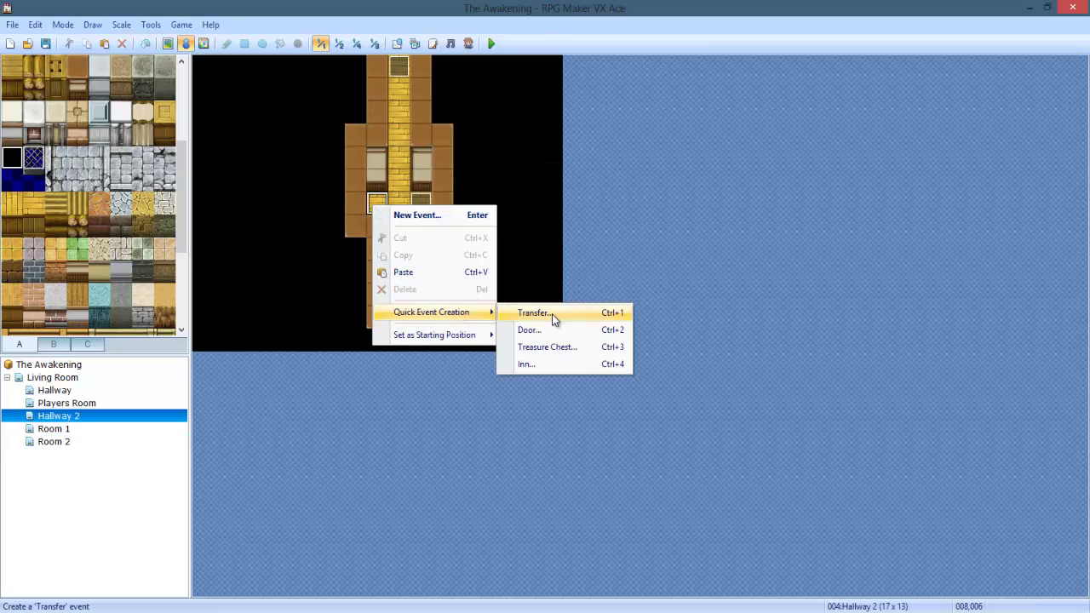
pyautogui.click(552, 314)
pyautogui.click(345, 171)
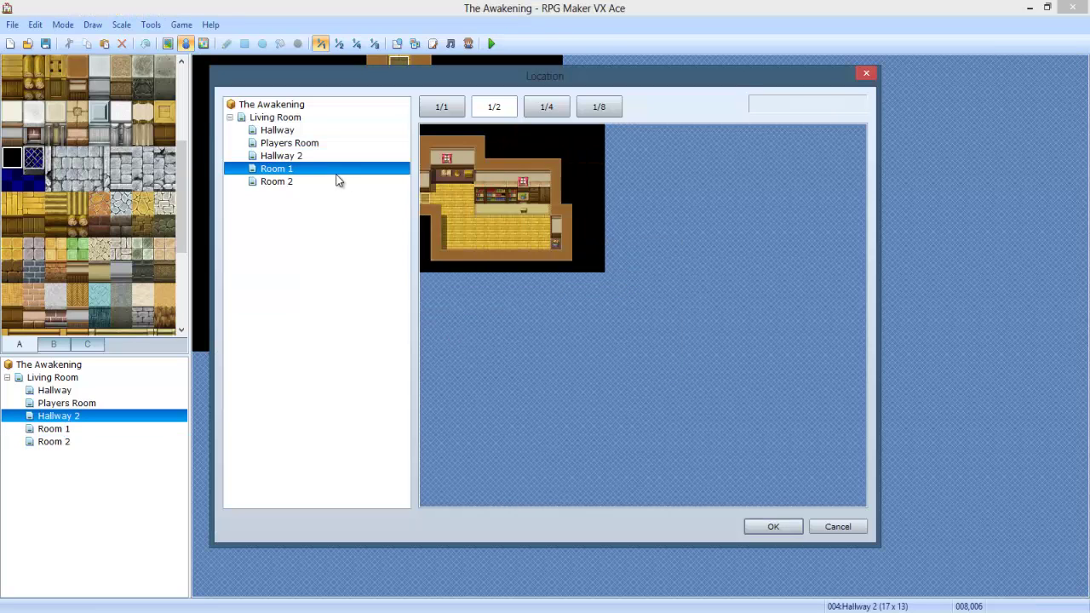
pyautogui.click(354, 183)
pyautogui.click(587, 213)
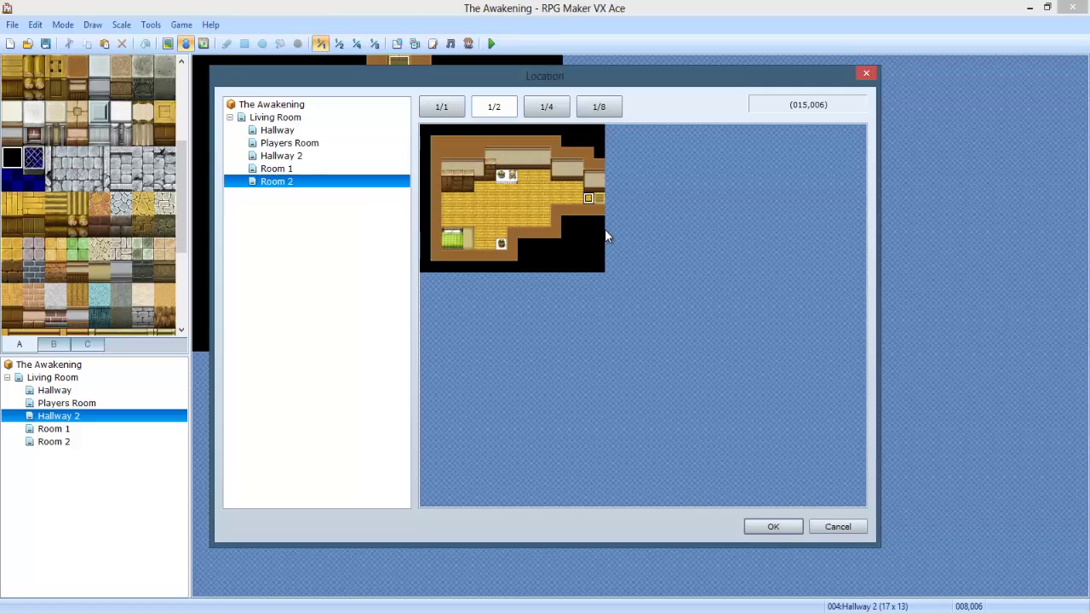
pyautogui.click(756, 523)
pyautogui.click(516, 347)
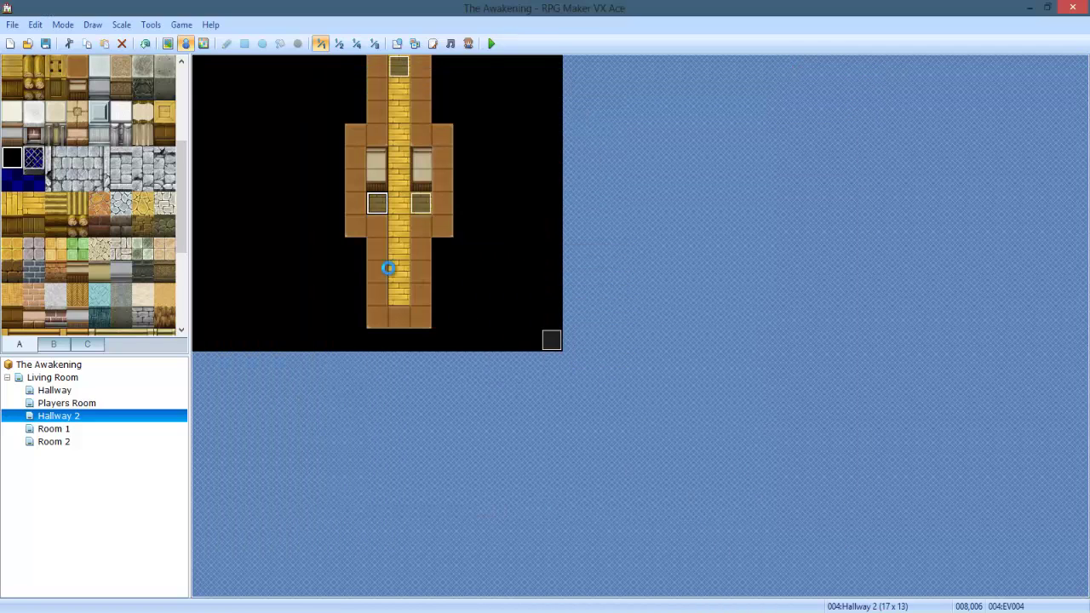
pyautogui.click(83, 430)
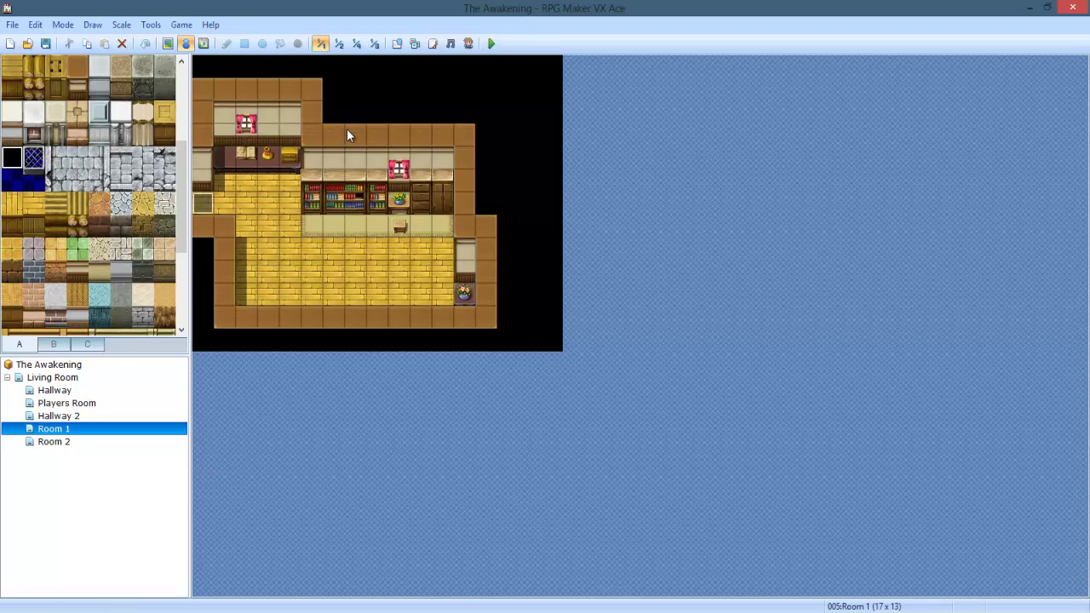
pyautogui.click(70, 445)
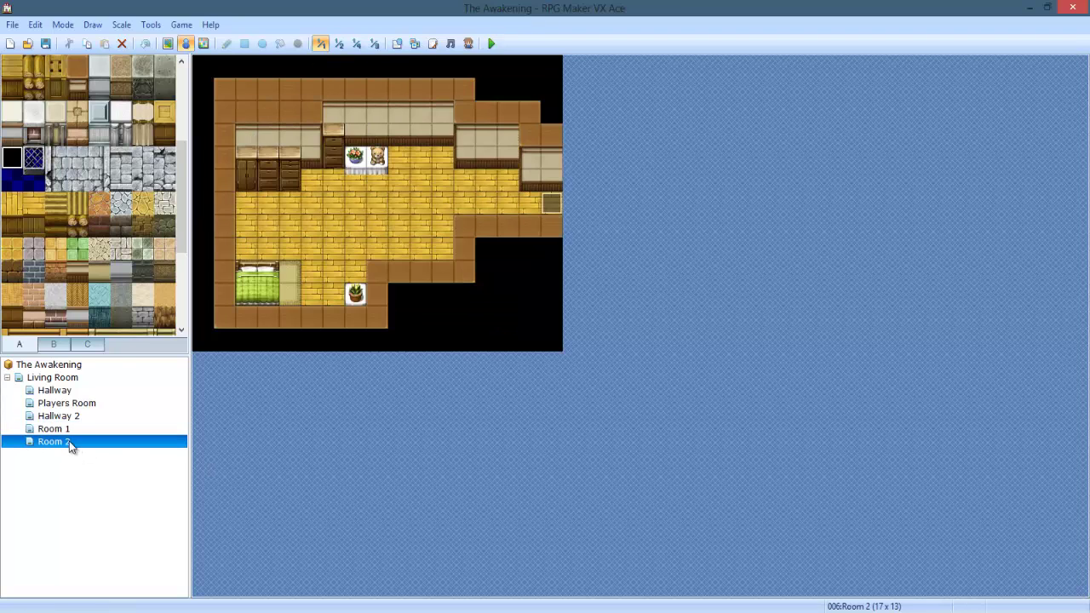
pyautogui.click(464, 182)
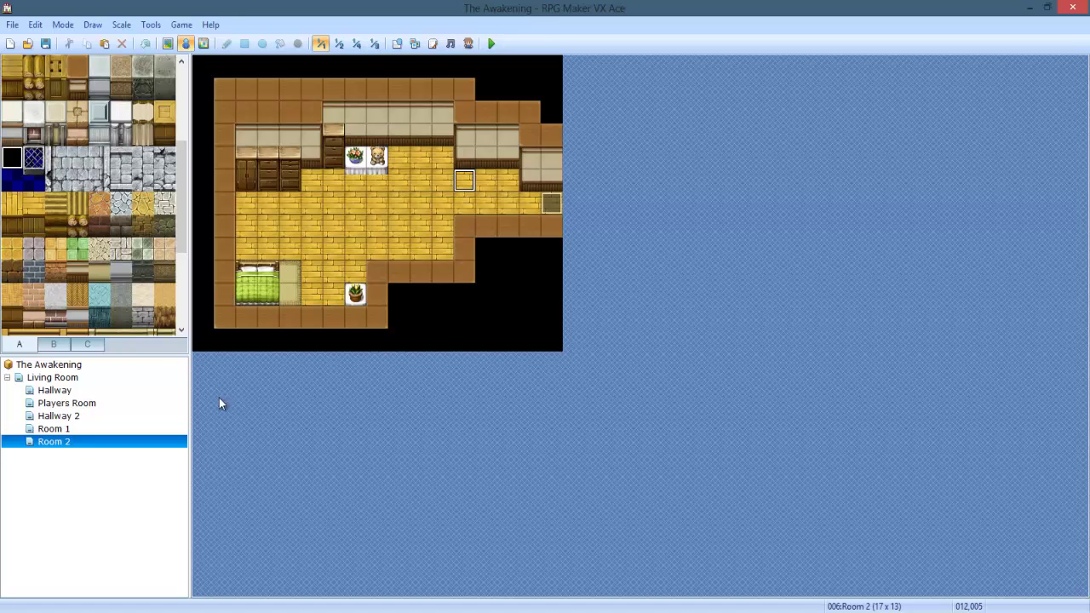
# Step: Capture the Room 1 map as a screenshot, switch to GIMP, hide the overlay Layer and show the Pasted Layer
pyautogui.click(90, 426)
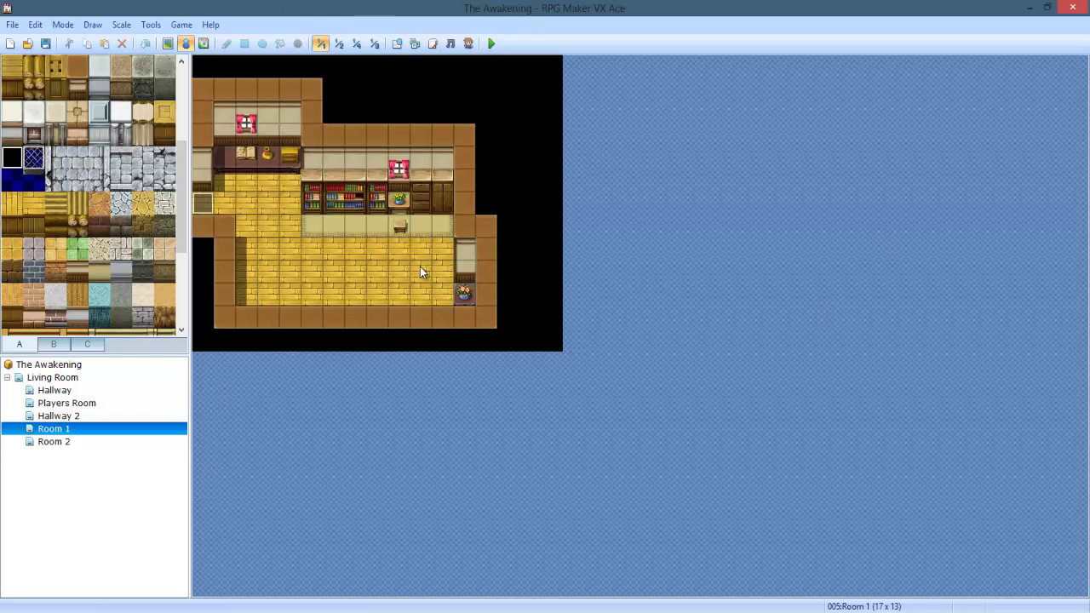
pyautogui.hotkey('alt', 'Tab')
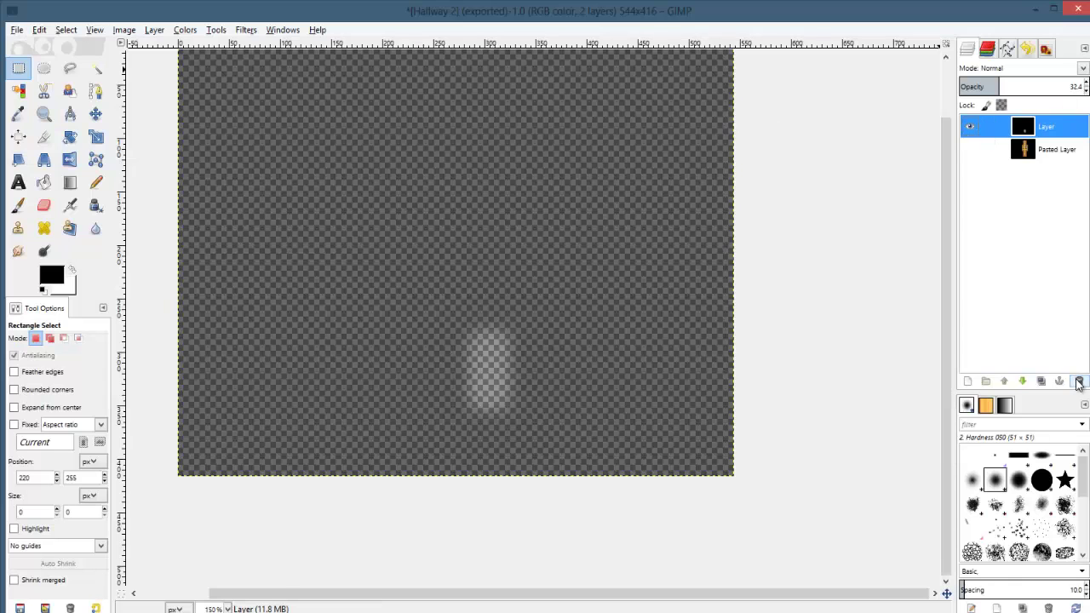
pyautogui.click(968, 126)
pyautogui.click(969, 149)
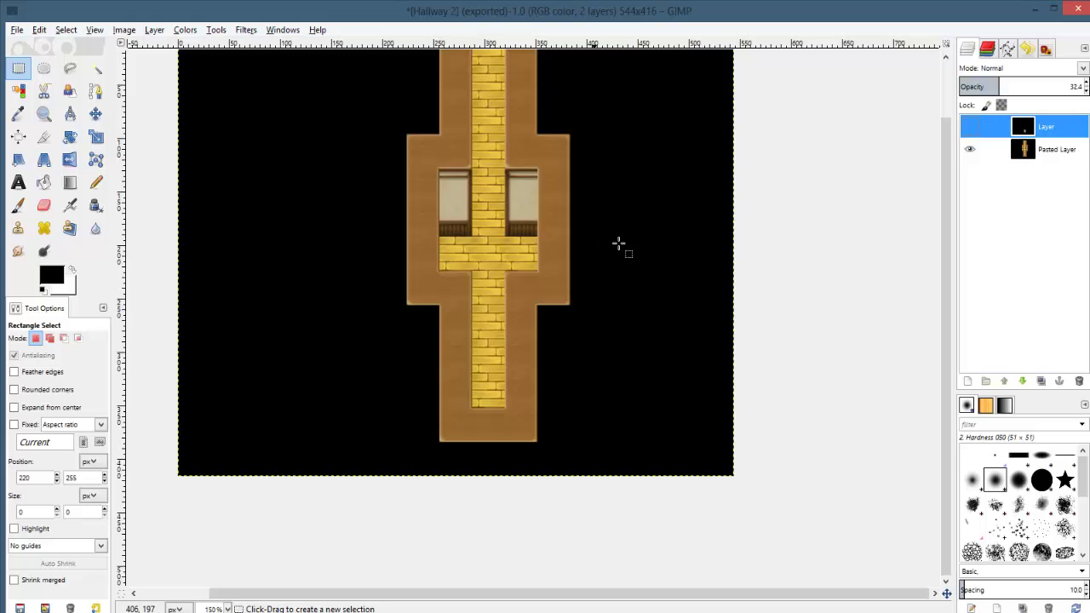
# Step: Paste the Room 1 screenshot onto the Pasted Layer and move it roughly over the canvas
pyautogui.hotkey('ctrl', 'v')
pyautogui.hotkey('ctrl', 'z')
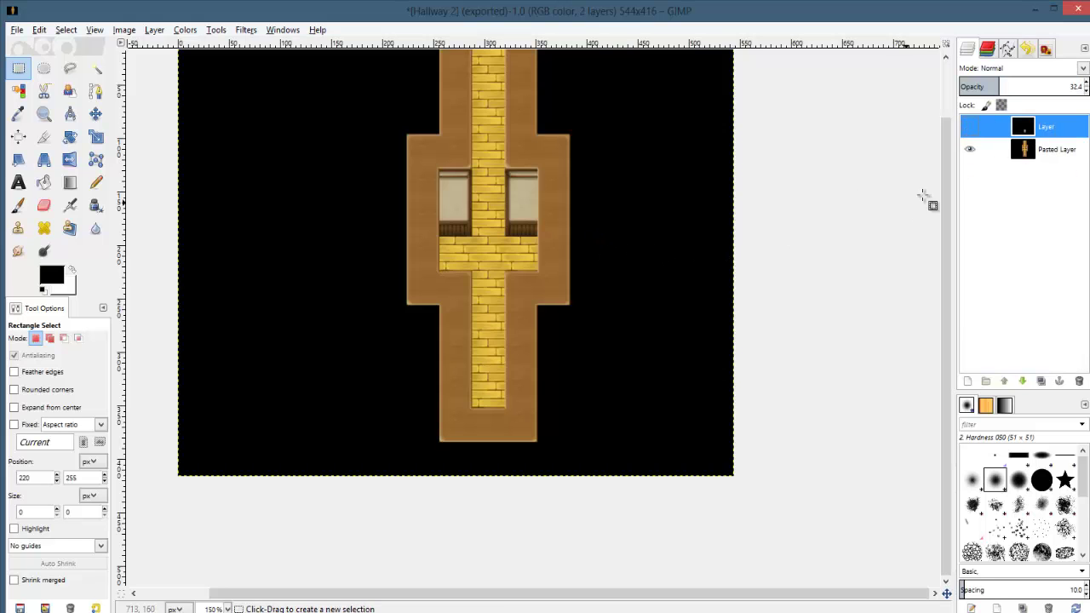
pyautogui.click(1029, 153)
pyautogui.hotkey('ctrl', 'v')
pyautogui.moveTo(540, 353); pyautogui.dragTo(589, 404)
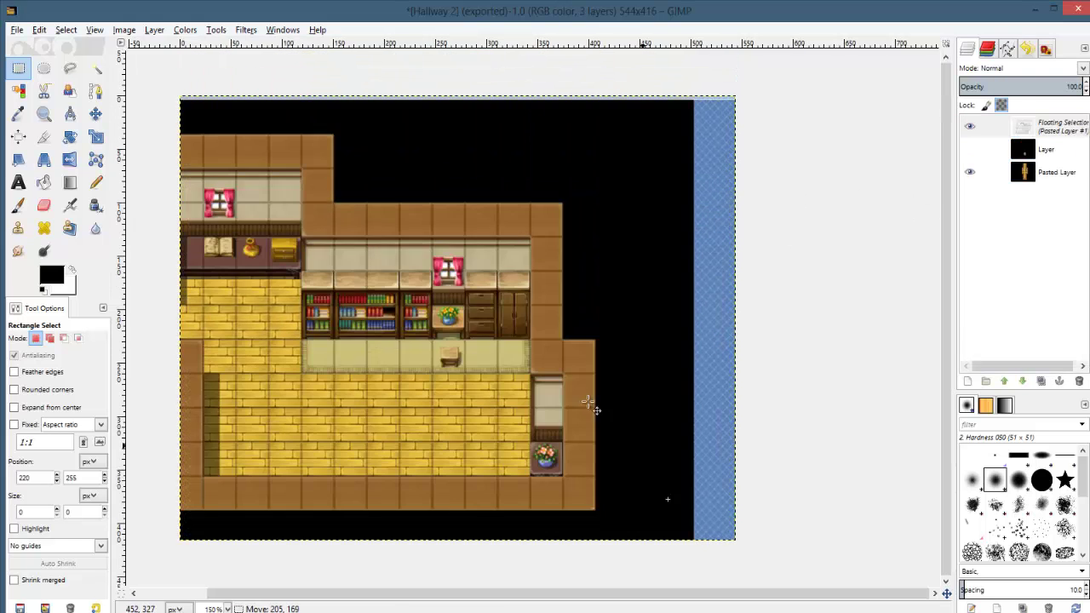
# Step: Align the map's upper-left corner in the pasted screenshot with the canvas corner and anchor the floating selection
pyautogui.keyDown('ctrl'); pyautogui.scroll(2, 219, 122); pyautogui.keyUp('ctrl')
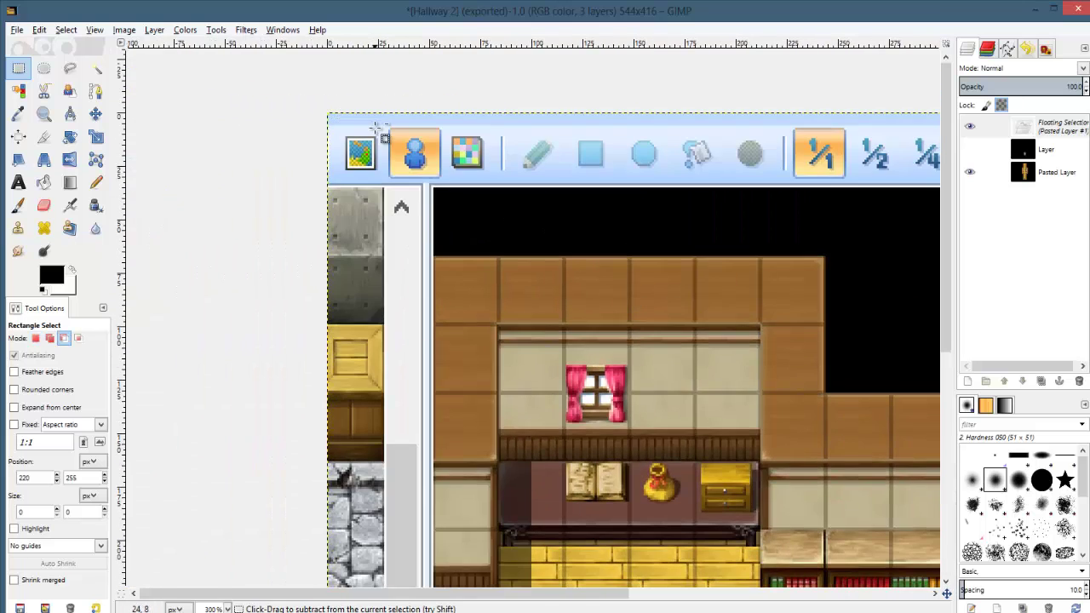
pyautogui.keyDown('ctrl'); pyautogui.scroll(4, 375, 126); pyautogui.keyUp('ctrl')
pyautogui.moveTo(400, 216); pyautogui.dragTo(387, 173)
pyautogui.keyDown('ctrl'); pyautogui.scroll(-7, 307, 187); pyautogui.keyUp('ctrl')
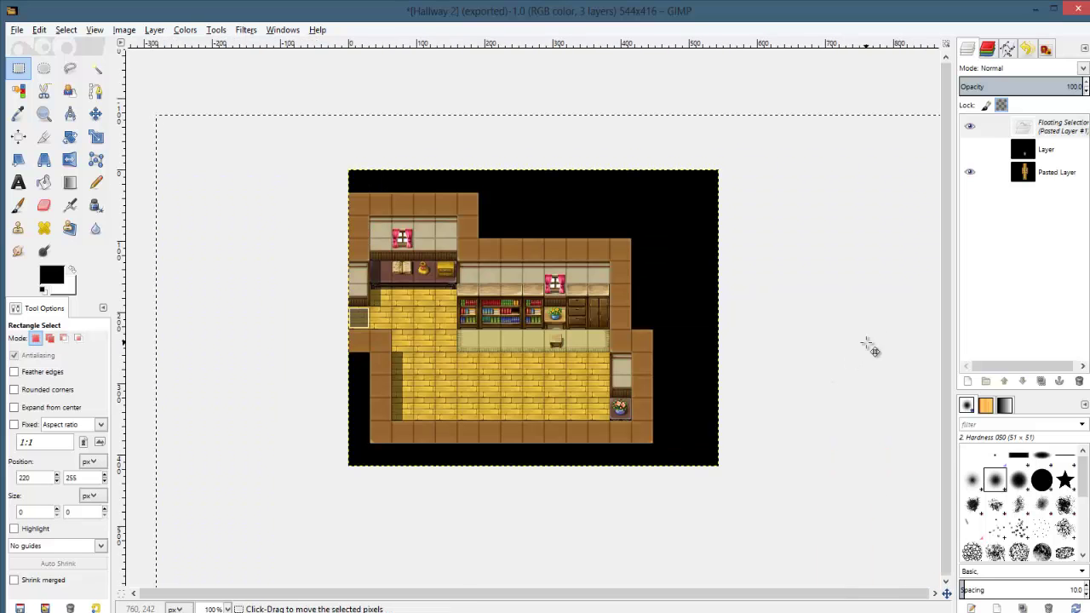
pyautogui.click(835, 104)
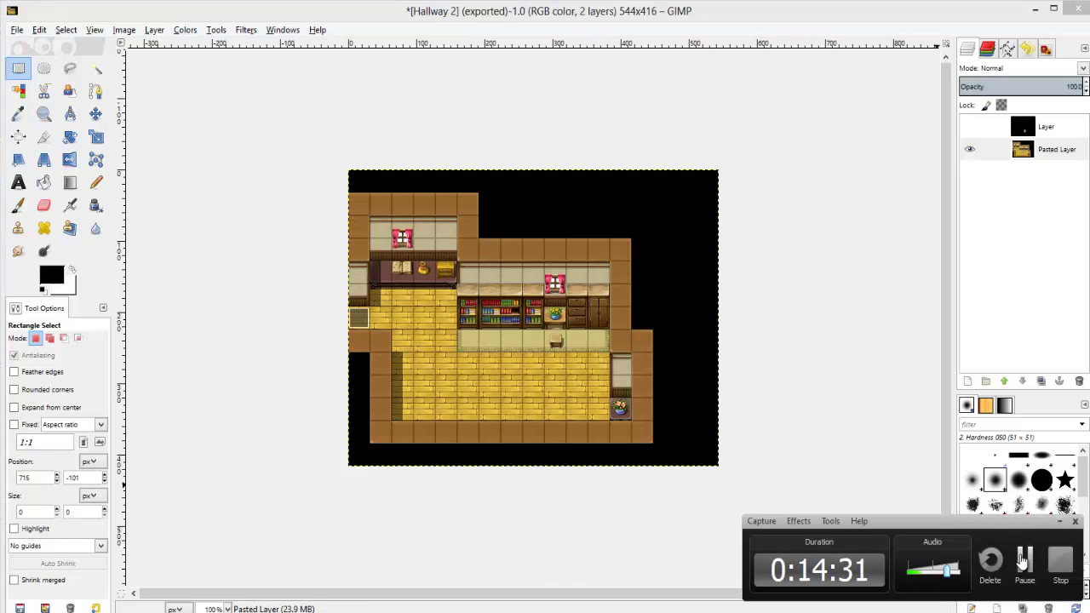
pyautogui.click(1024, 557)
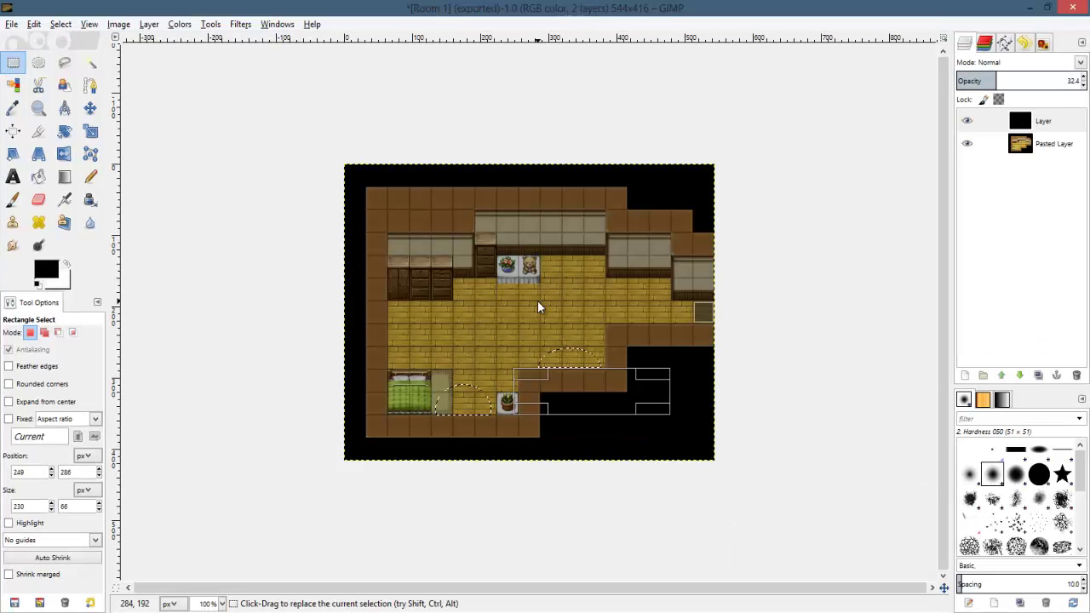
# Step: Feather the two rounded floor selections by 25 px and clear them from the dark Layer to form light patches
pyautogui.rightClick(537, 301)
pyautogui.moveTo(591, 344)
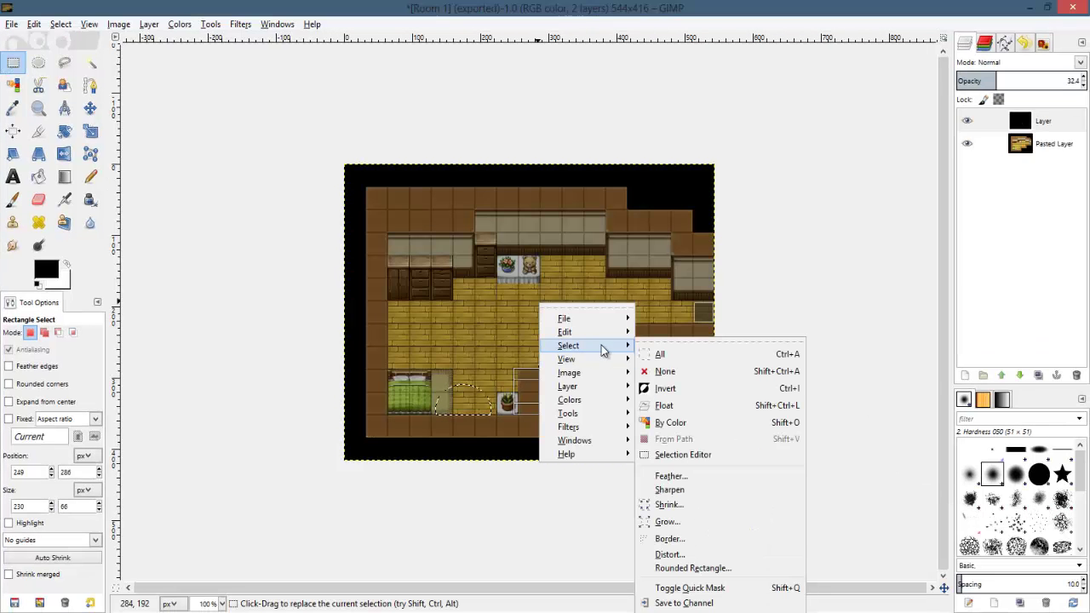
pyautogui.click(700, 475)
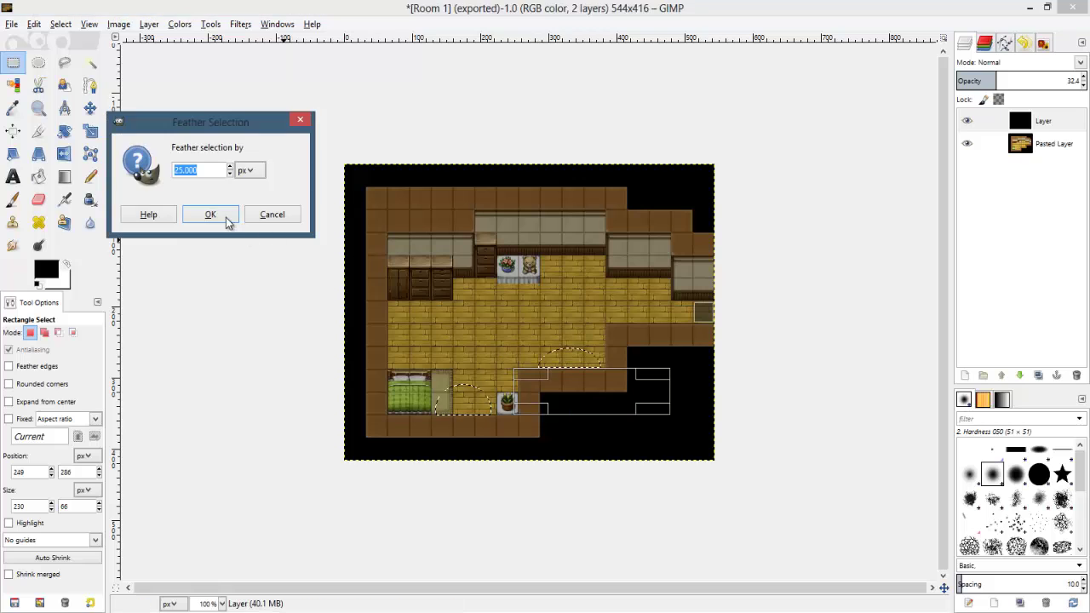
pyautogui.click(226, 216)
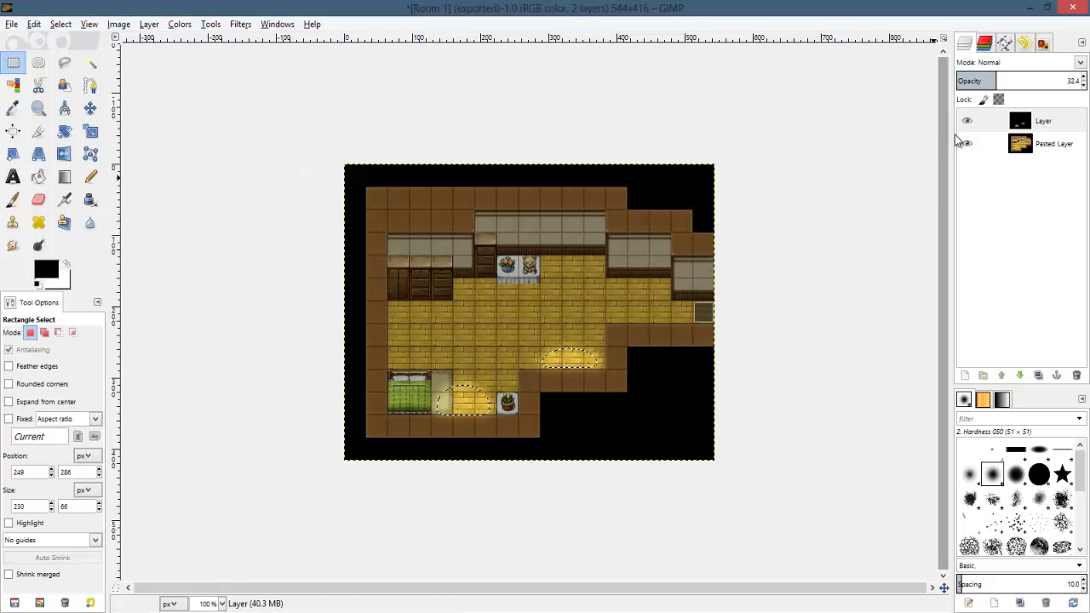
# Step: Hide the Pasted Layer, make the overlay Layer active and clear the selection around the light patches
pyautogui.click(967, 143)
pyautogui.click(1046, 124)
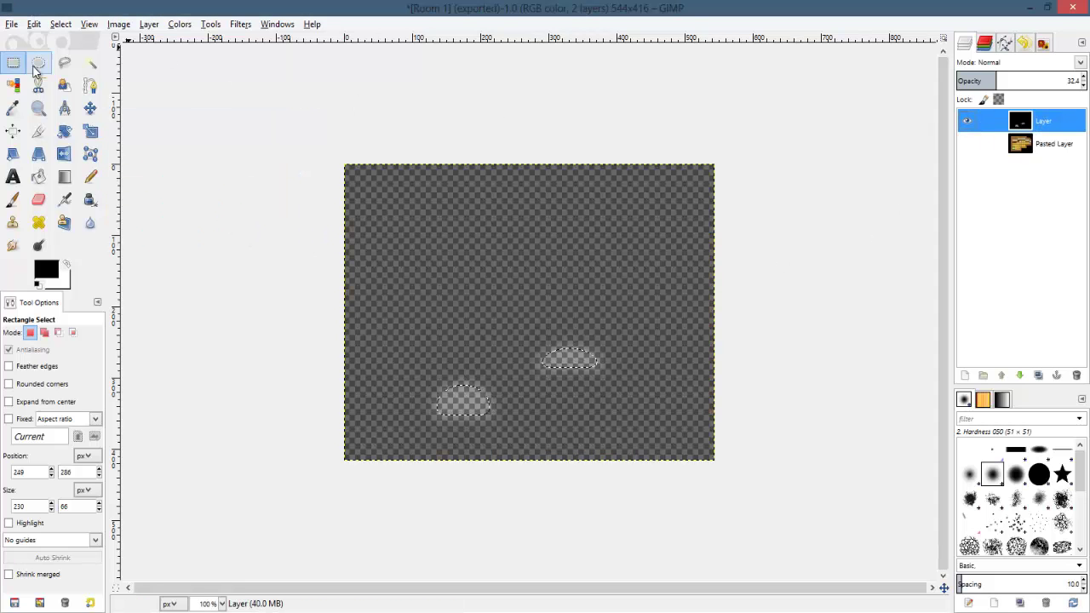
pyautogui.click(150, 71)
# Step: Export the overlay image to the project's Pictures folder as Room 2.png with the default PNG options
pyautogui.click(10, 24)
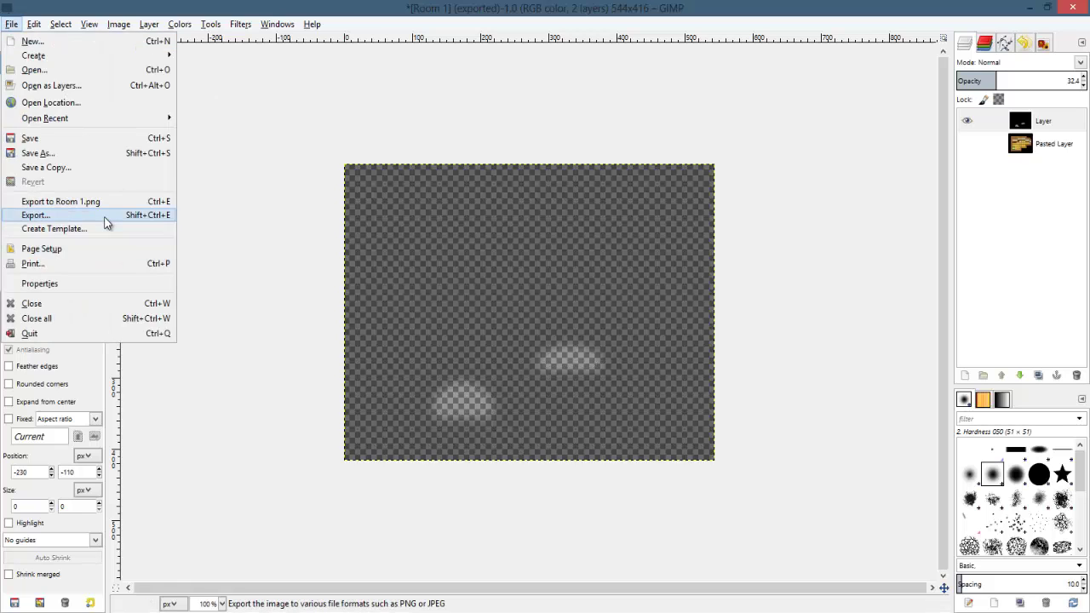
pyautogui.click(107, 216)
pyautogui.press('BackSpace')
pyautogui.write('2')
pyautogui.press('Return')
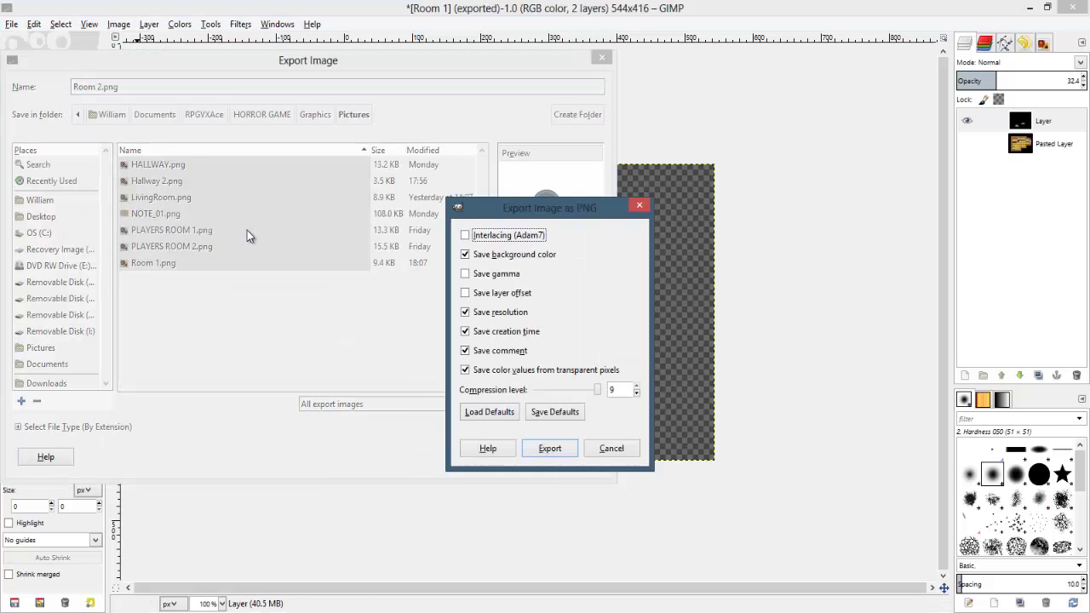
pyautogui.press('Return')
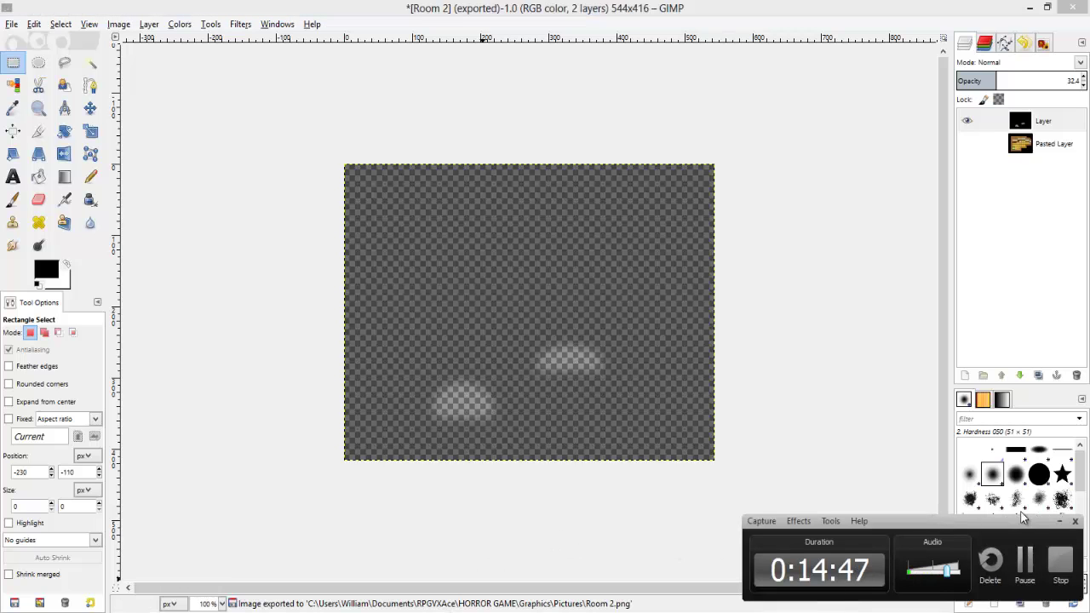
# Step: Switch to RPG Maker VX Ace and open the Room 1 map
pyautogui.click(1060, 522)
pyautogui.click(467, 608)
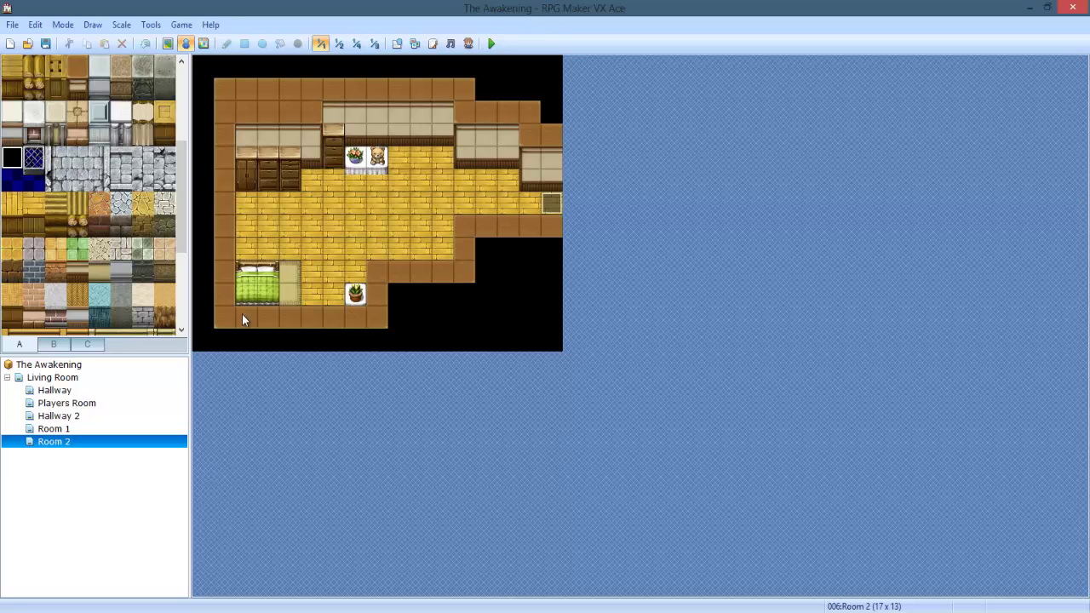
pyautogui.click(85, 416)
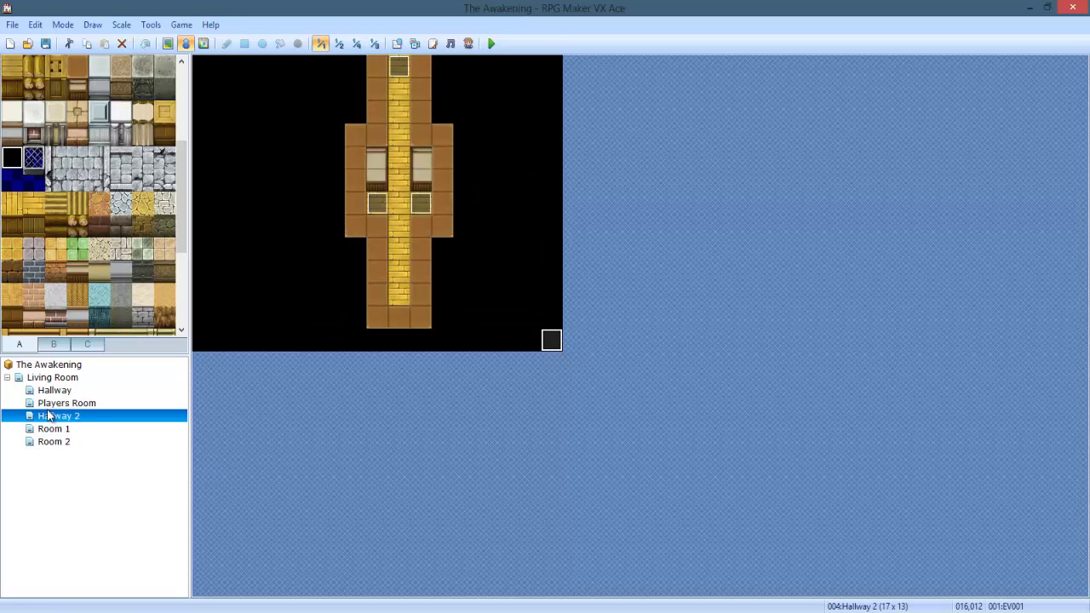
pyautogui.press('Down')
pyautogui.press('Down')
pyautogui.press('Up')
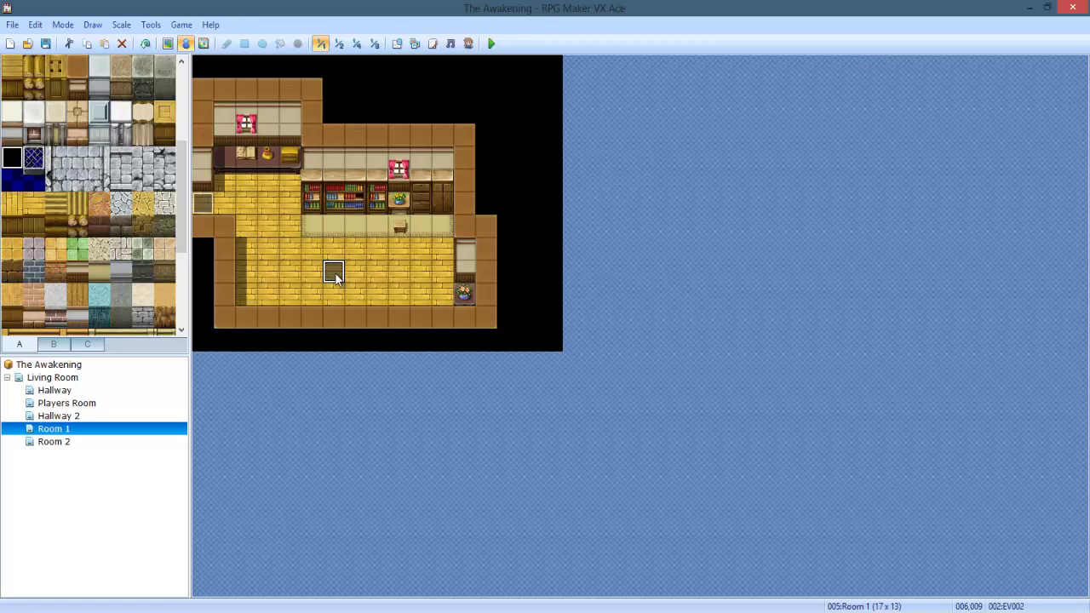
# Step: Set the Room 1 event's Show Picture graphic to Room 1 and move the event to the map's lower-right corner tile
pyautogui.doubleClick(333, 273)
pyautogui.doubleClick(573, 166)
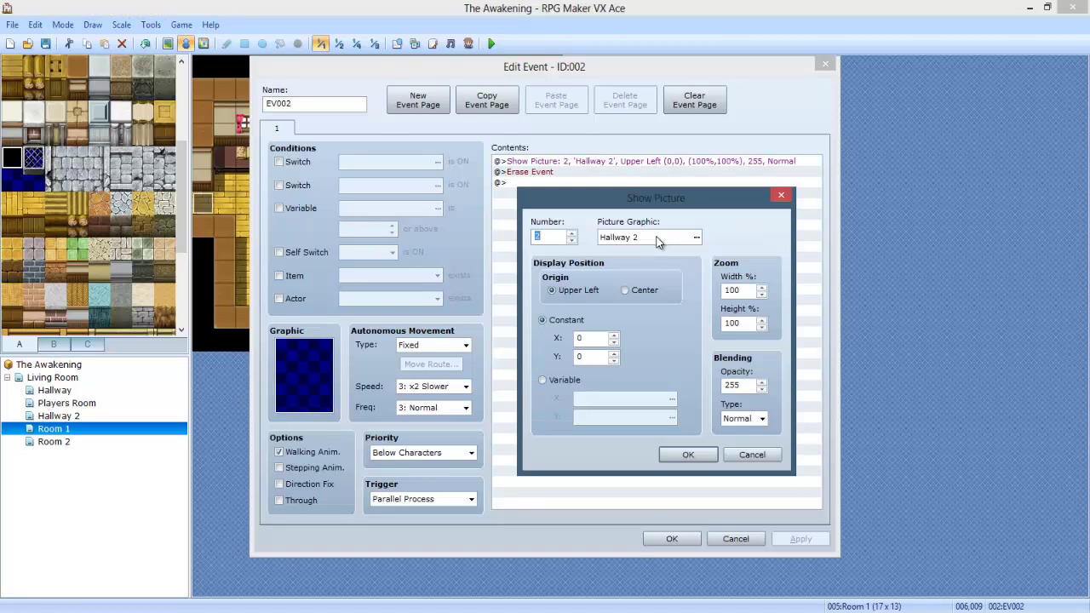
pyautogui.click(629, 239)
pyautogui.click(476, 256)
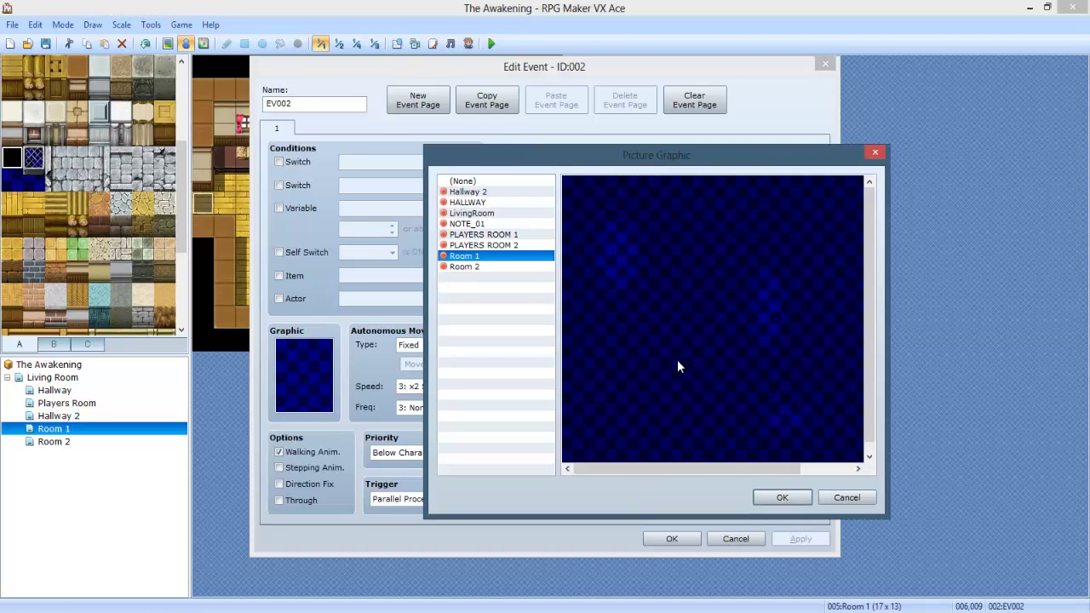
pyautogui.click(783, 498)
pyautogui.click(681, 452)
pyautogui.click(669, 539)
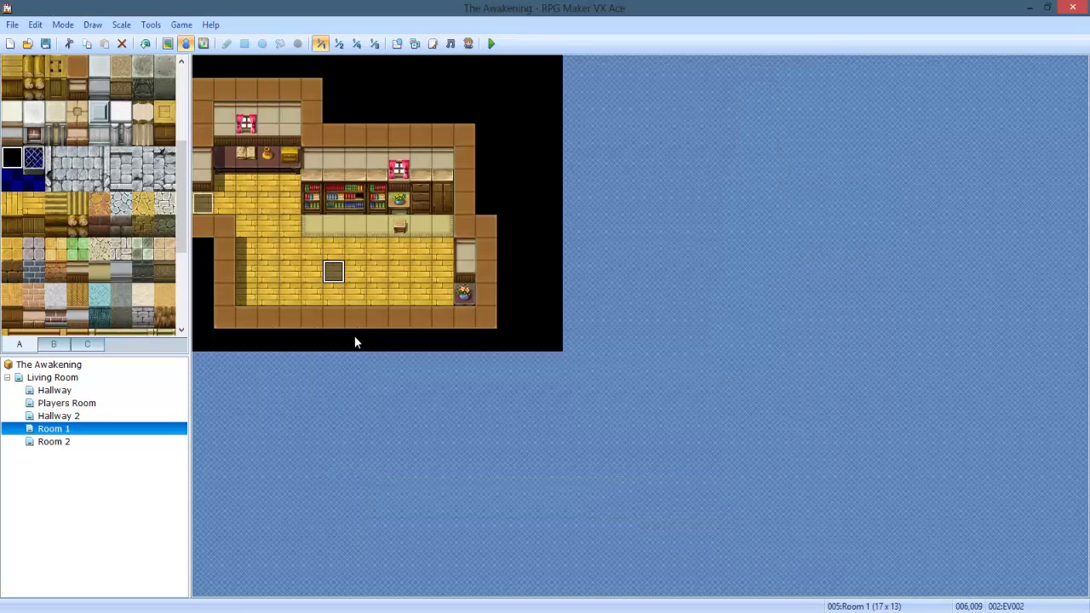
pyautogui.click(550, 337)
# Step: Copy the overlay event to the lower-right corner tile of the Room 2 map and set its Show Picture graphic to Room 2
pyautogui.click(88, 442)
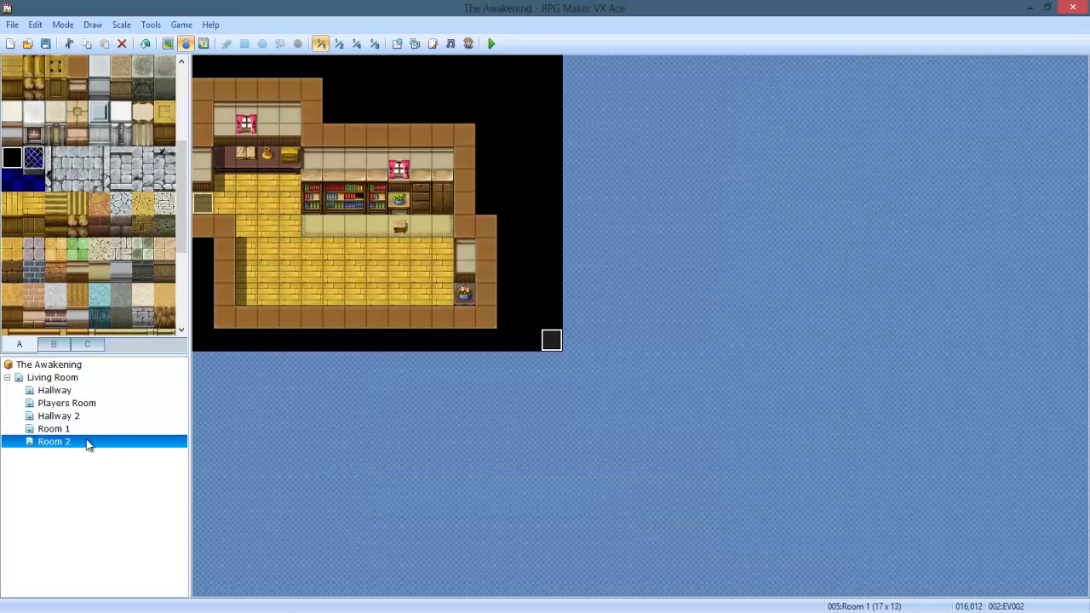
pyautogui.doubleClick(549, 340)
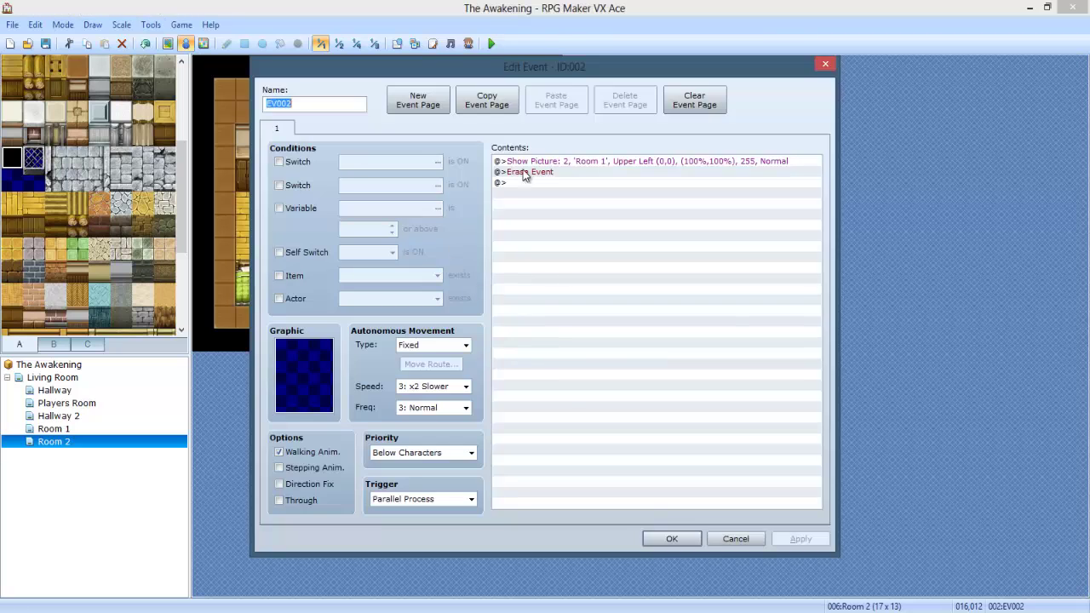
pyautogui.doubleClick(524, 160)
pyautogui.click(661, 235)
pyautogui.click(494, 267)
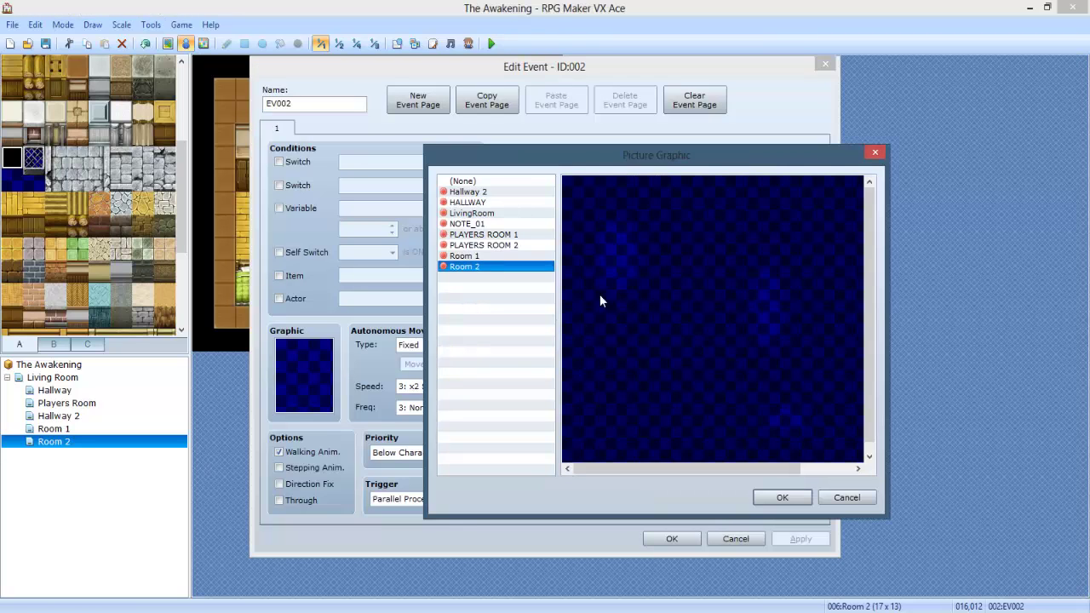
pyautogui.click(782, 497)
pyautogui.click(684, 453)
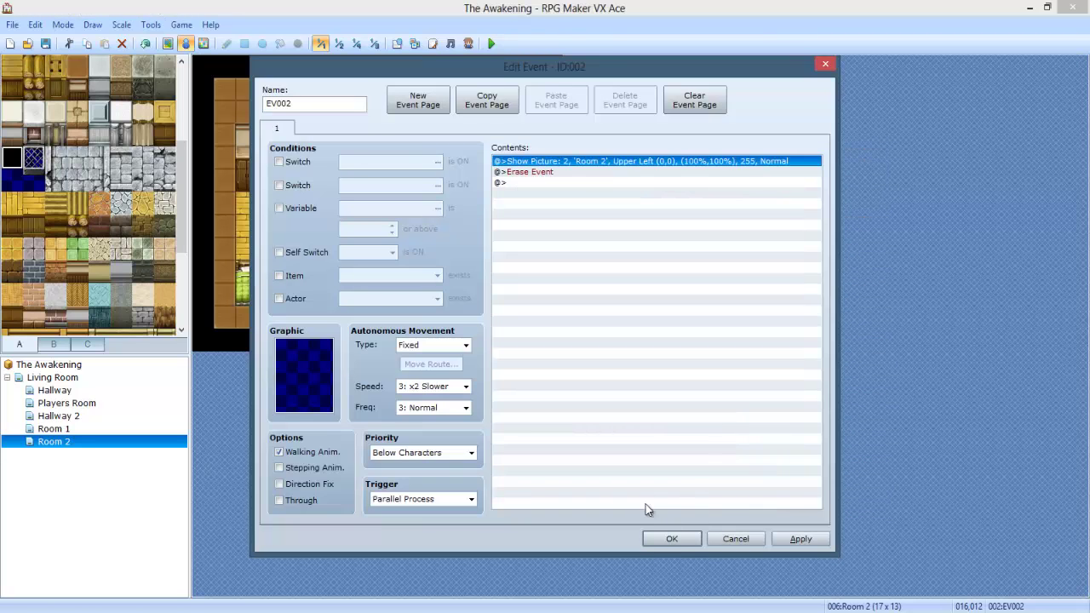
pyautogui.click(671, 538)
# Step: Start a playtest of the game and load the saved game in File 1
pyautogui.click(491, 44)
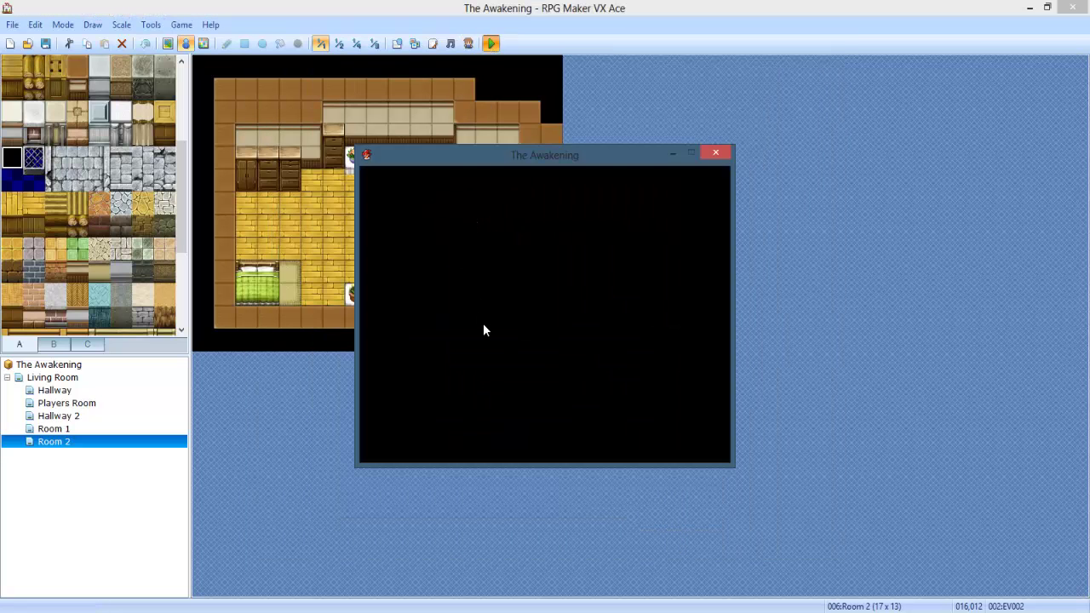
pyautogui.press('Return')
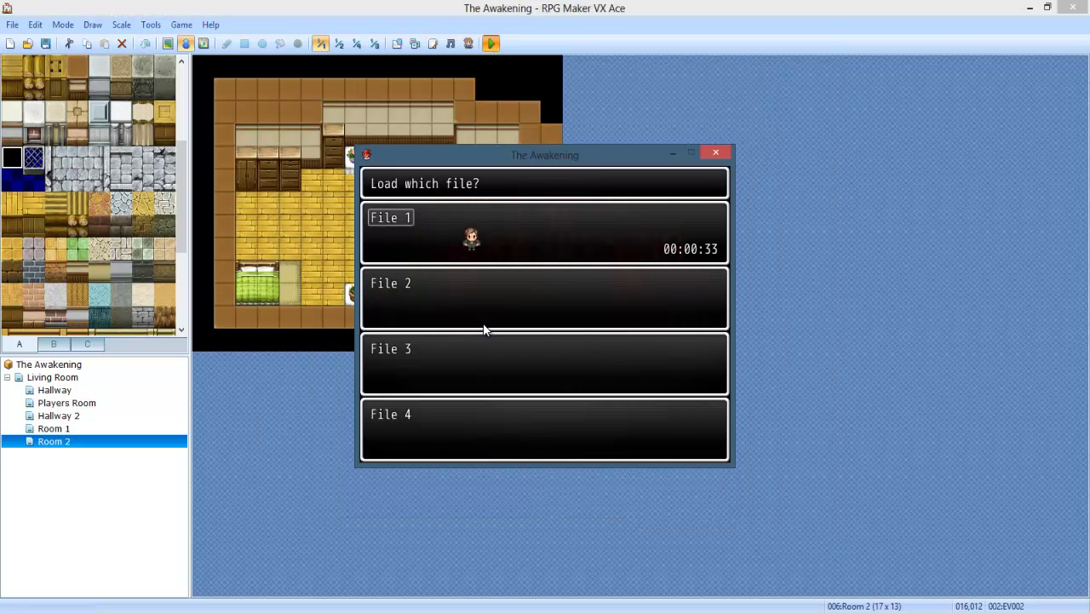
pyautogui.press('Return')
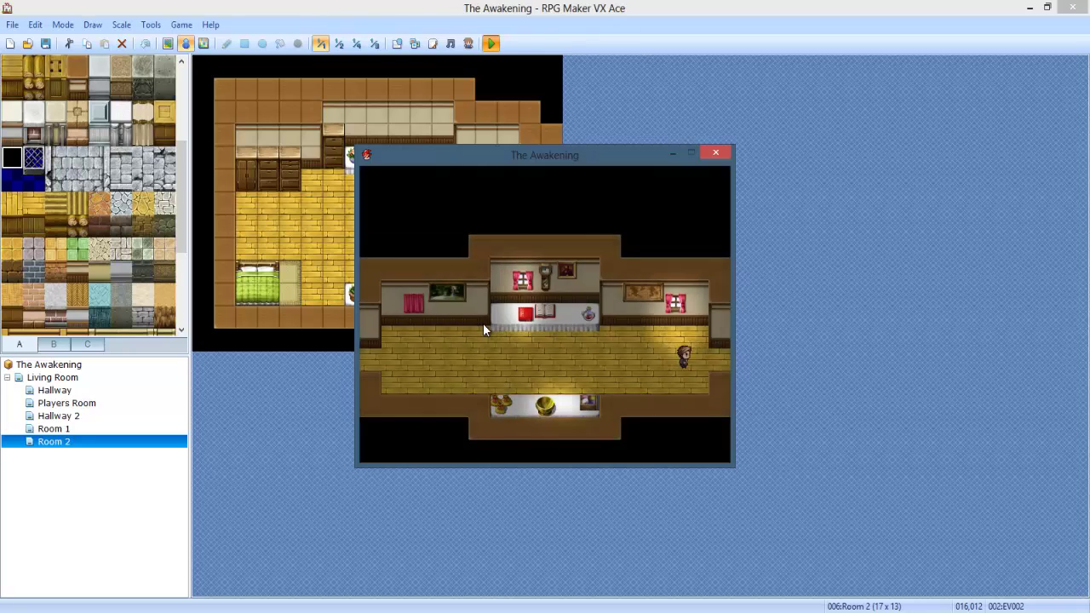
# Step: Walk the character through the Living Room and down Hallway 2 into Room 1 in the playtest
pyautogui.press('Right')
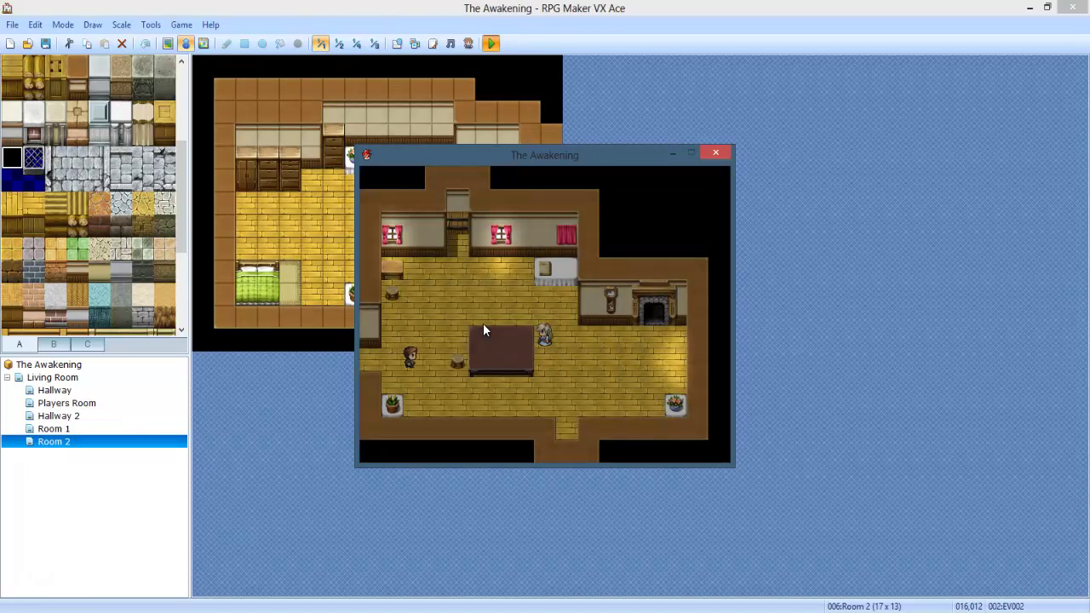
pyautogui.press('Right')
pyautogui.press('Down')
pyautogui.press('Right')
pyautogui.press('Down')
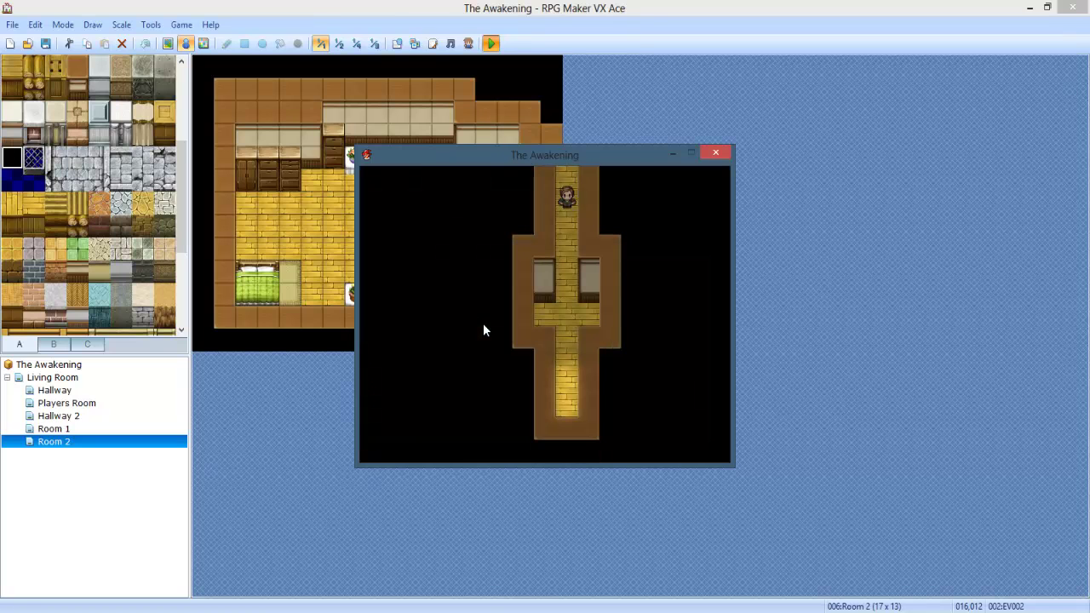
pyautogui.press('Down')
pyautogui.press('Right')
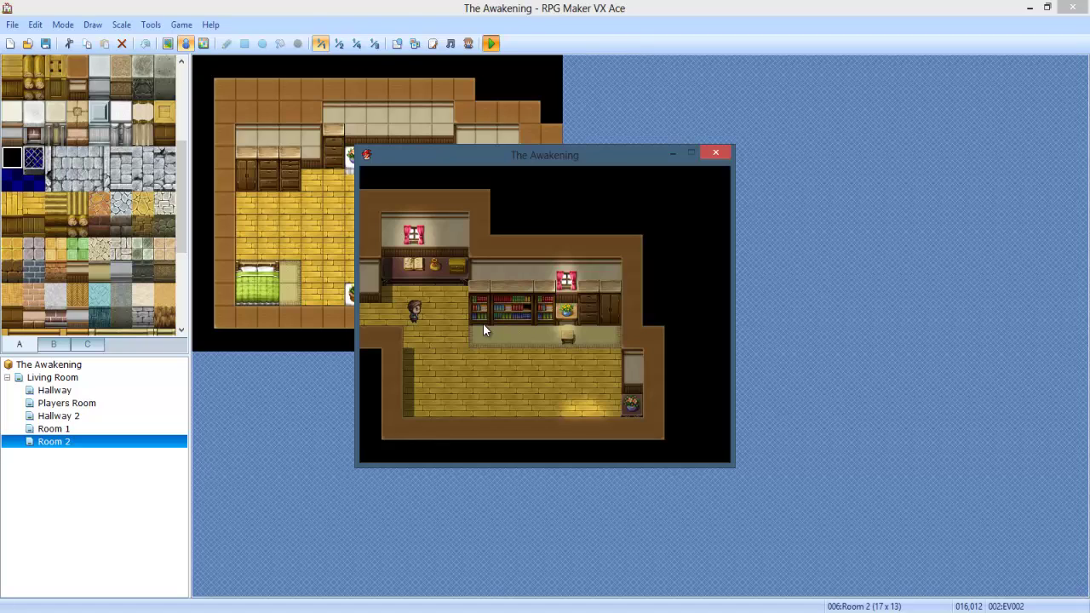
# Step: Walk around Room 1 to check its light overlay, then cross Hallway 2 into Room 2
pyautogui.press('Right')
pyautogui.press('Down')
pyautogui.press('Right')
pyautogui.press('Up')
pyautogui.press('Left')
pyautogui.press('Up')
pyautogui.press('Left')
pyautogui.press('Up')
pyautogui.press('Left')
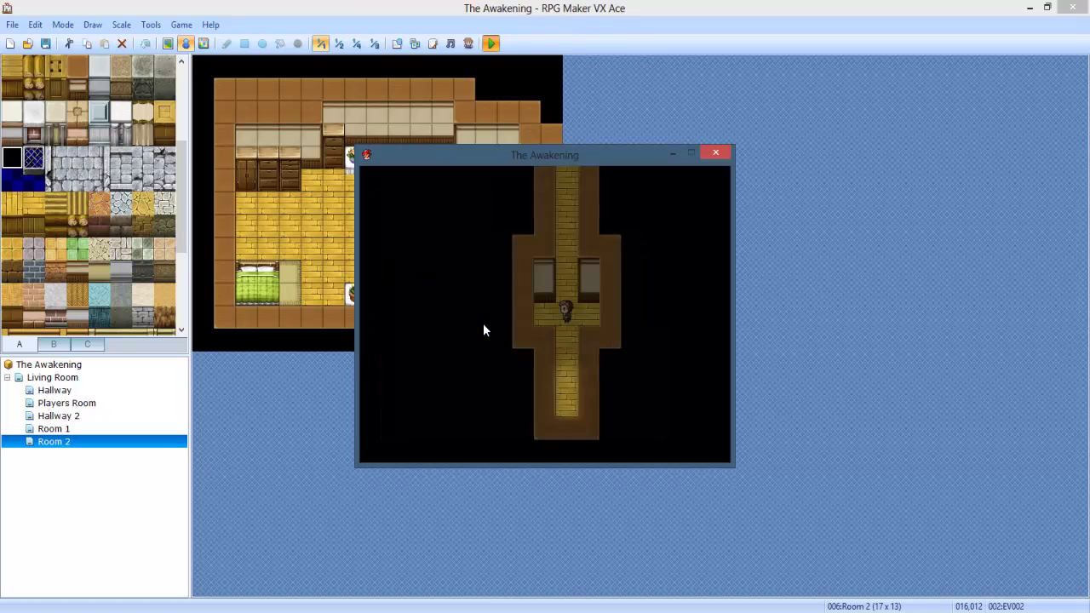
pyautogui.press('Left')
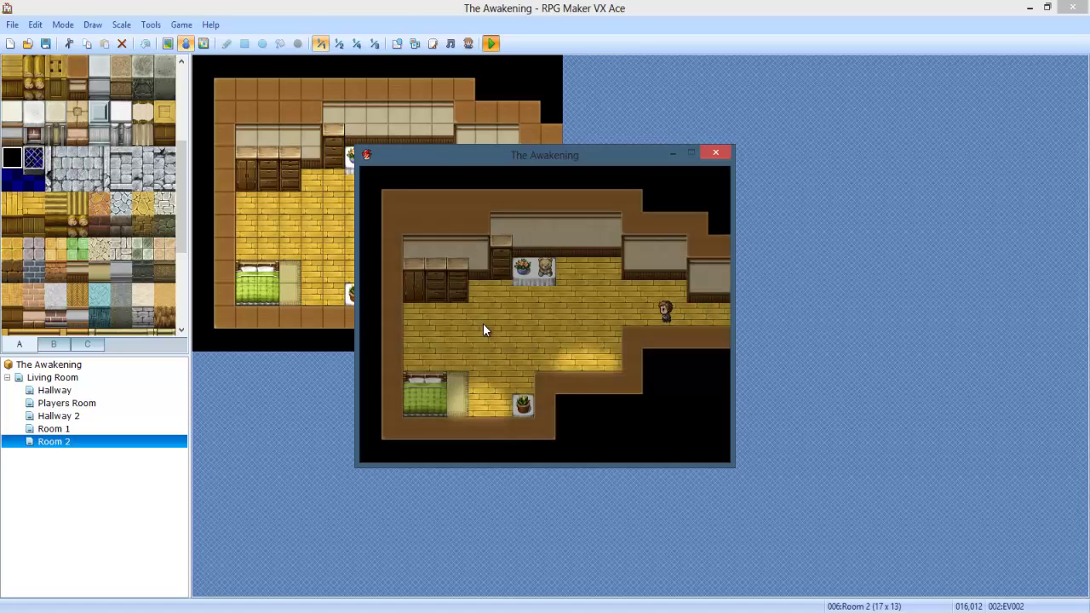
# Step: Walk around Room 2 to check its light overlay and transfers, and close the playtest
pyautogui.press('Left')
pyautogui.press('Down')
pyautogui.press('Left')
pyautogui.press('Left')
pyautogui.press('Down')
pyautogui.press('Left')
pyautogui.press('Up')
pyautogui.press('Right')
pyautogui.press('Up')
pyautogui.press('Left')
pyautogui.press('Left')
pyautogui.press('Right')
pyautogui.press('Left')
pyautogui.press('Right')
pyautogui.press('Up')
pyautogui.click(715, 151)
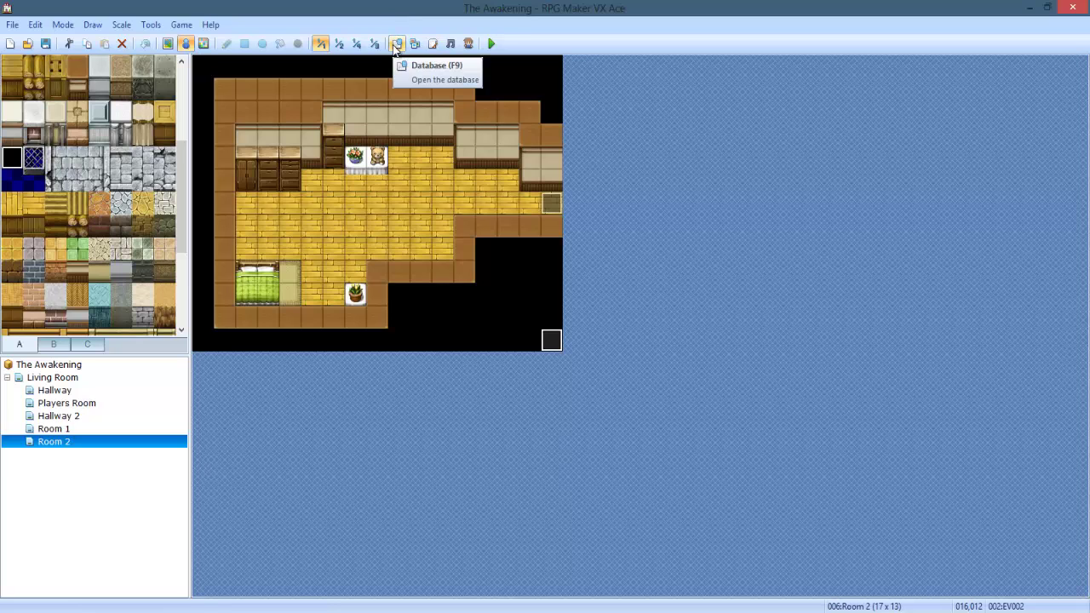
# Step: Select the rightmost drawer tile in Room 2, review the Items list in the database and close it without changes
pyautogui.click(269, 181)
pyautogui.press('Right')
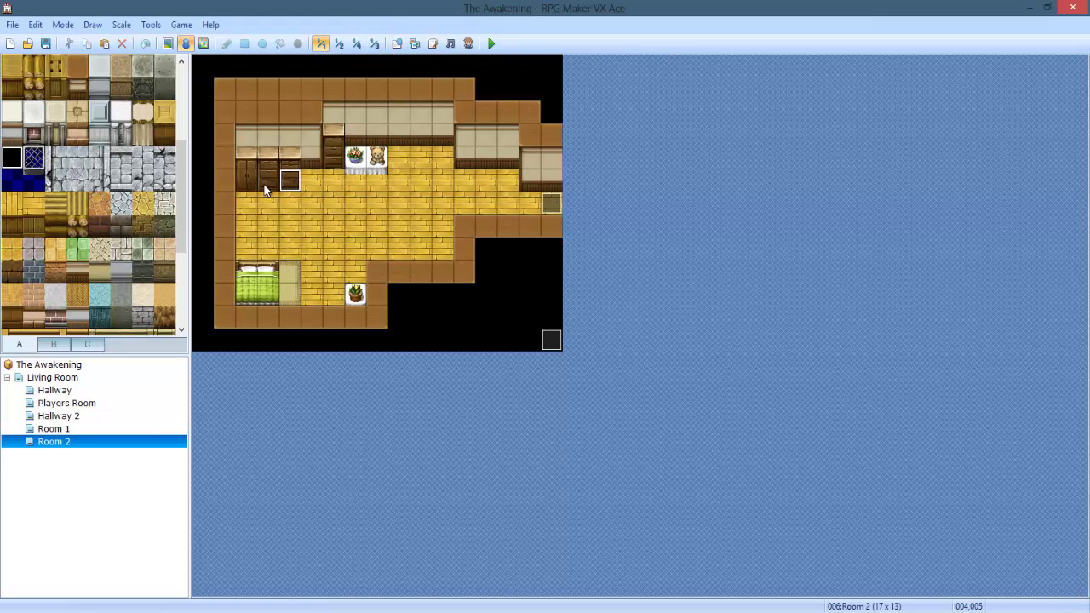
pyautogui.click(397, 43)
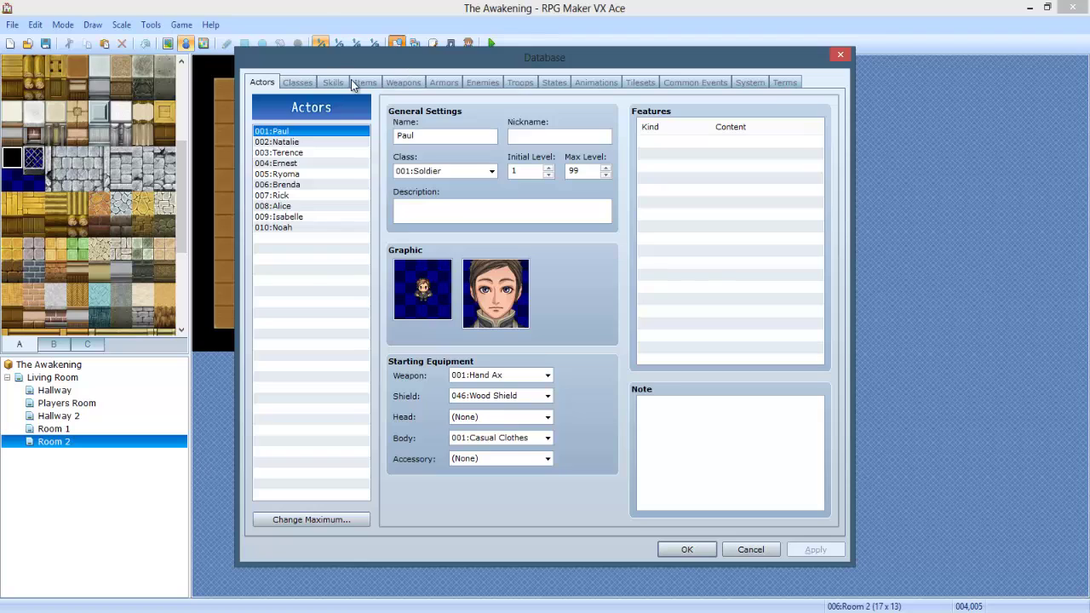
pyautogui.click(364, 82)
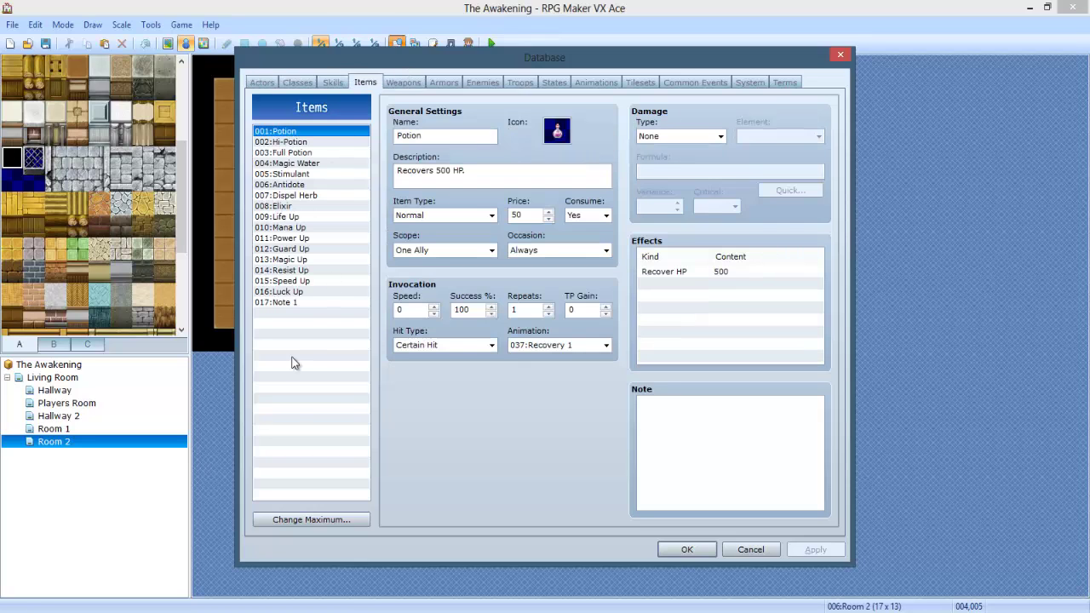
pyautogui.click(333, 521)
pyautogui.click(333, 521)
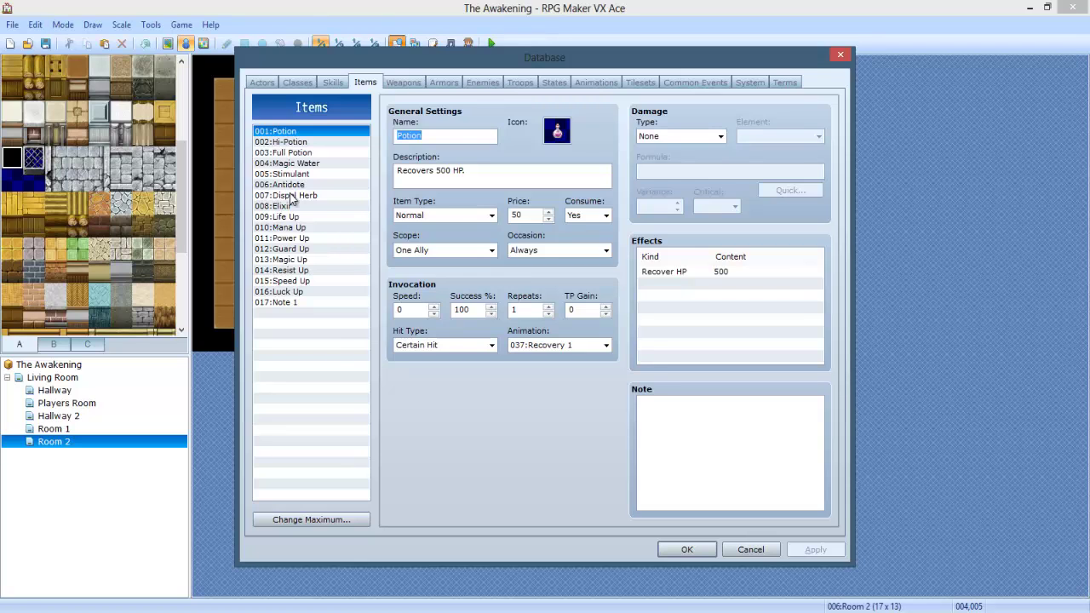
pyautogui.click(737, 549)
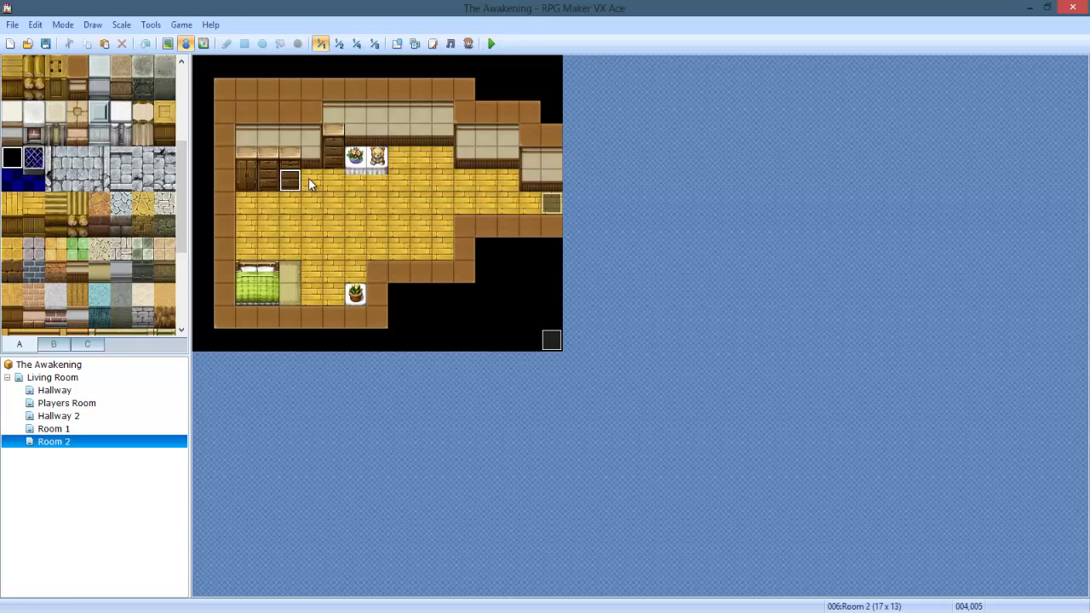
# Step: Rename database item 001 as Water
pyautogui.click(395, 42)
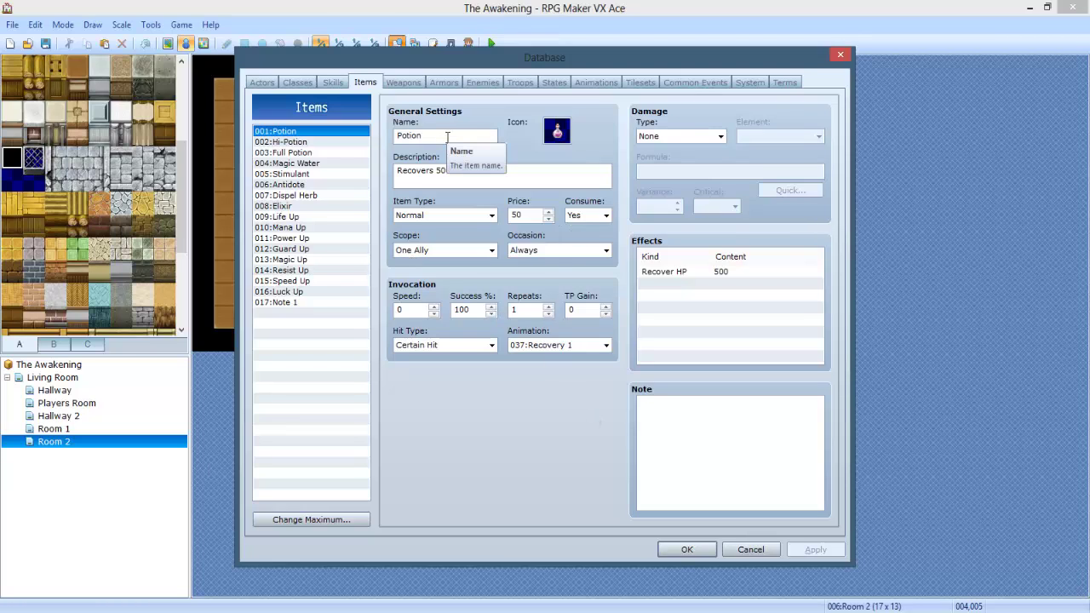
pyautogui.doubleClick(417, 134)
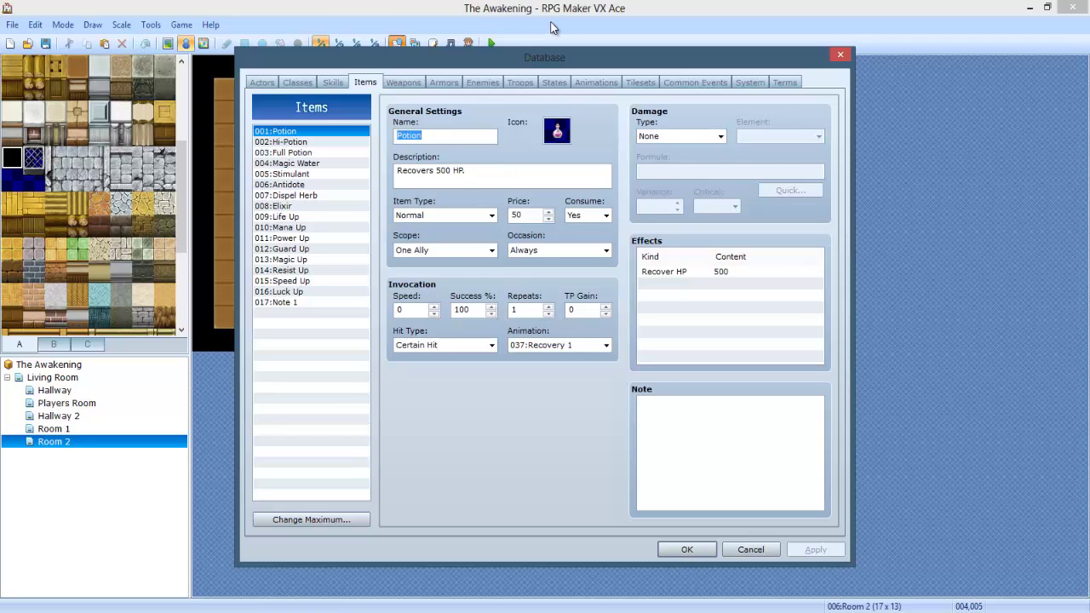
pyautogui.write('Water')
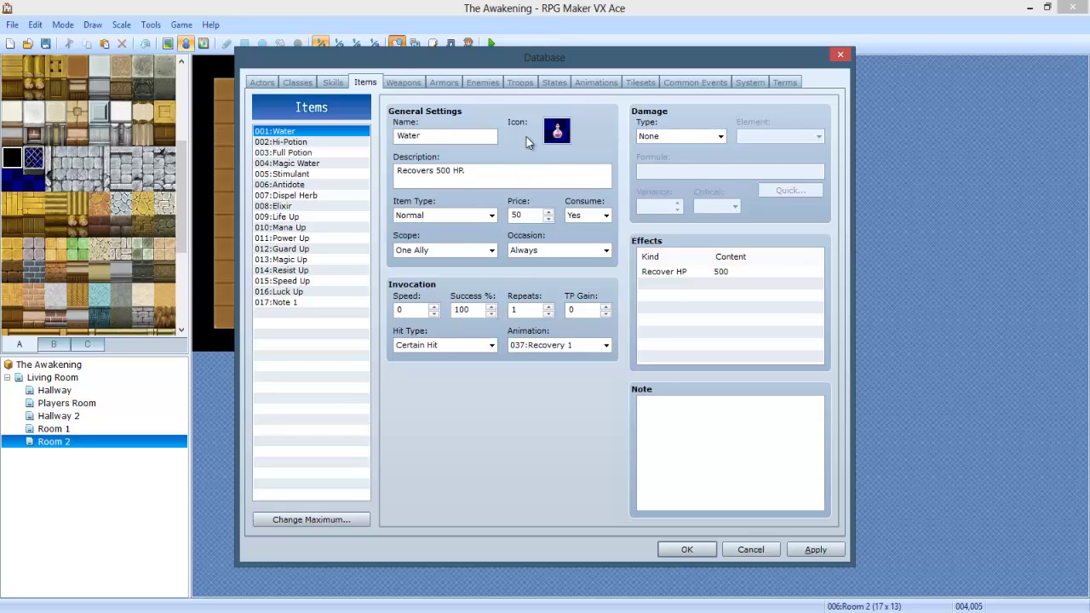
# Step: Browse the icon sheet and set the Water item's icon to the blue jar at index 366
pyautogui.doubleClick(557, 134)
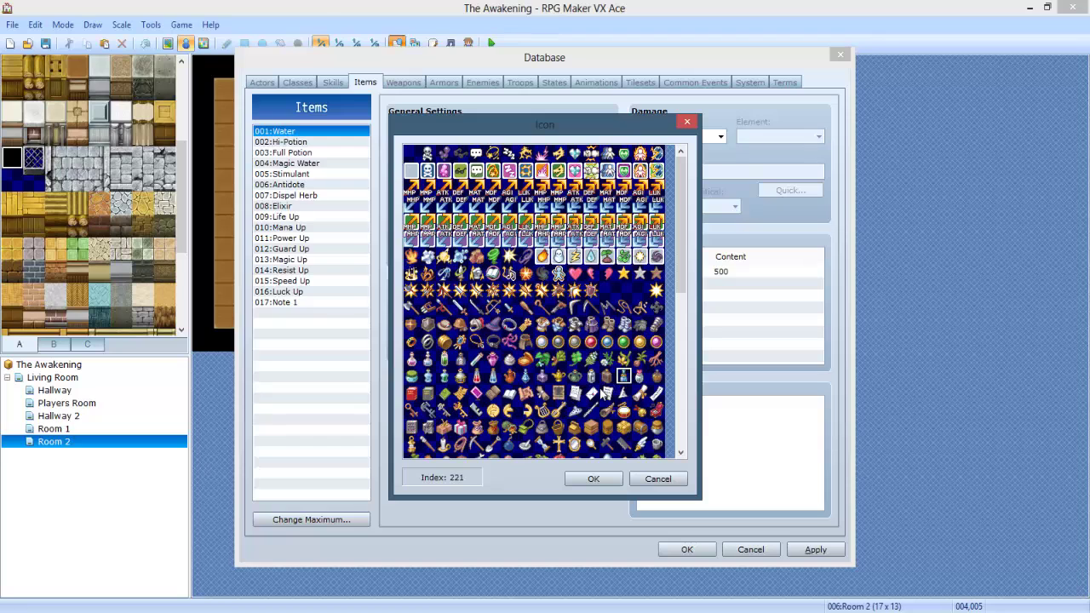
pyautogui.scroll(-2, 596, 374)
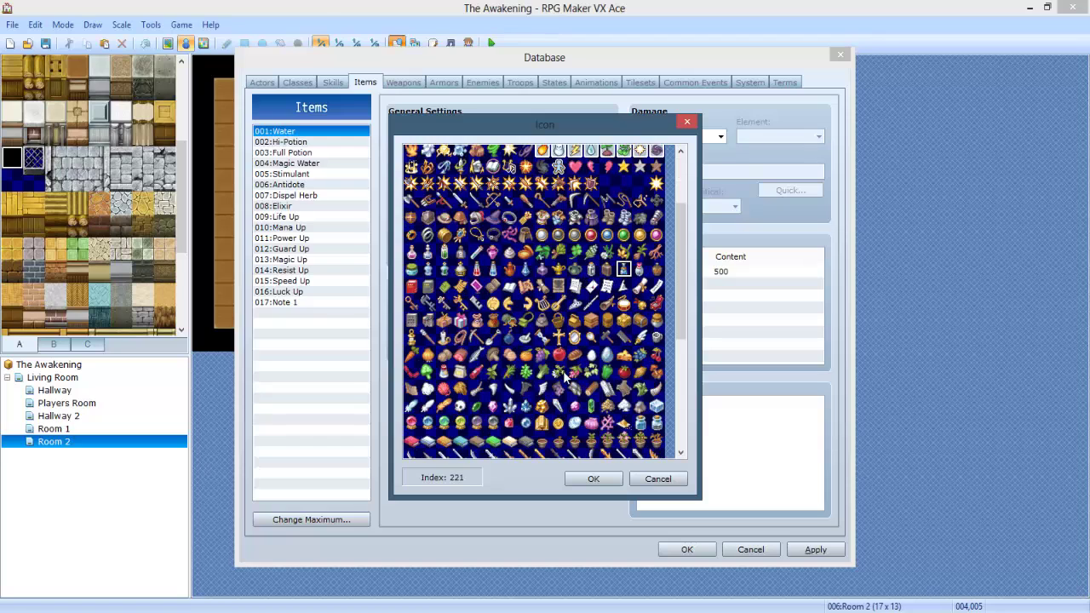
pyautogui.click(460, 406)
pyautogui.click(427, 406)
pyautogui.click(542, 422)
pyautogui.click(559, 407)
pyautogui.click(591, 407)
pyautogui.click(623, 407)
pyautogui.click(590, 390)
pyautogui.click(578, 390)
pyautogui.click(591, 388)
pyautogui.click(607, 388)
pyautogui.click(590, 371)
pyautogui.click(590, 356)
pyautogui.click(575, 356)
pyautogui.click(558, 356)
pyautogui.click(558, 422)
pyautogui.click(444, 422)
pyautogui.scroll(-1, 486, 443)
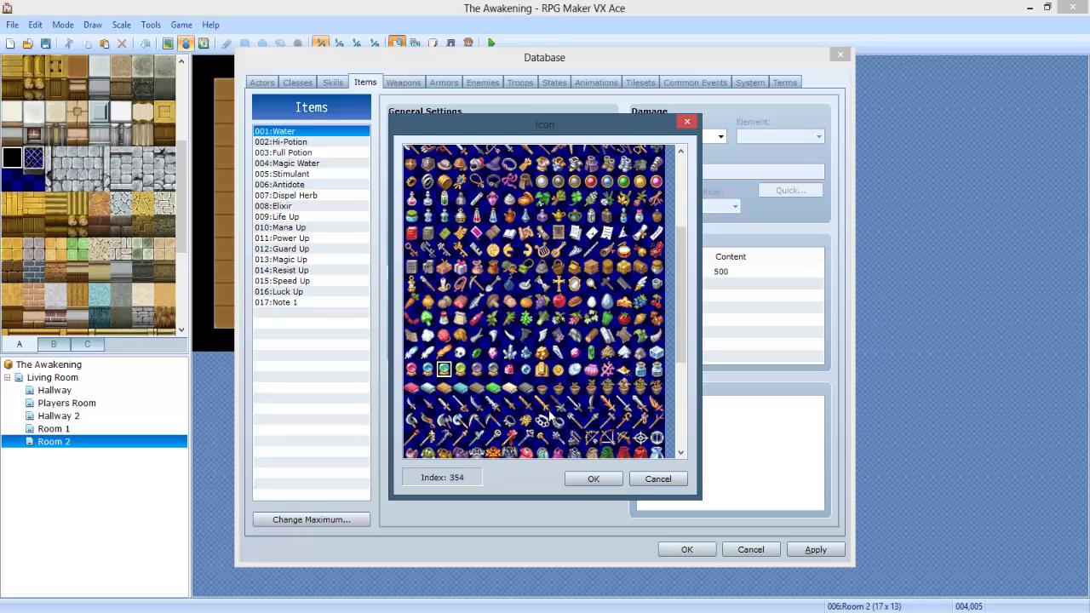
pyautogui.scroll(1, 549, 416)
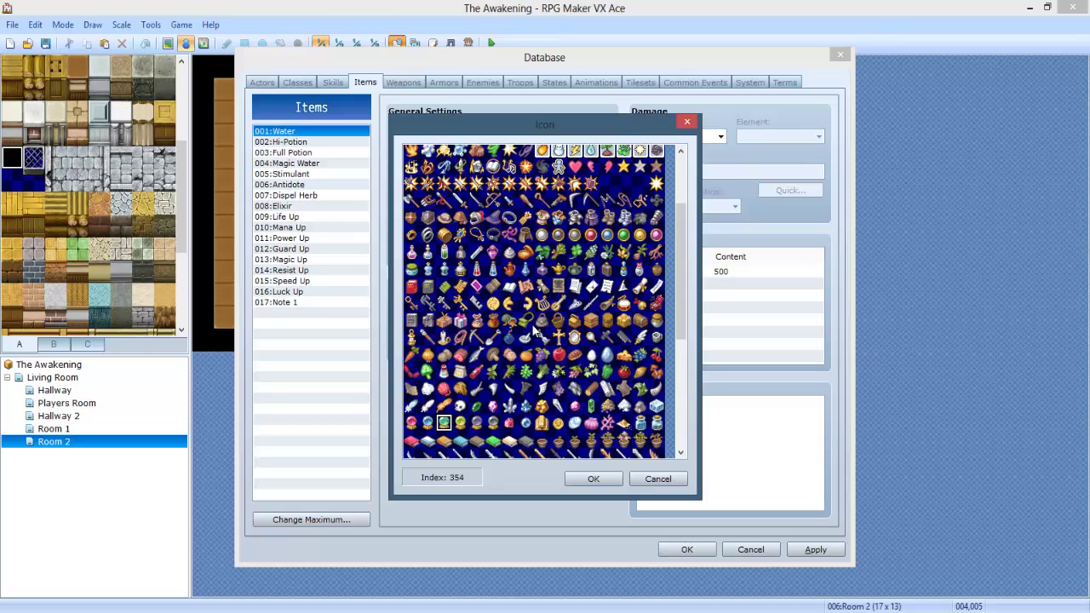
pyautogui.scroll(-1, 555, 388)
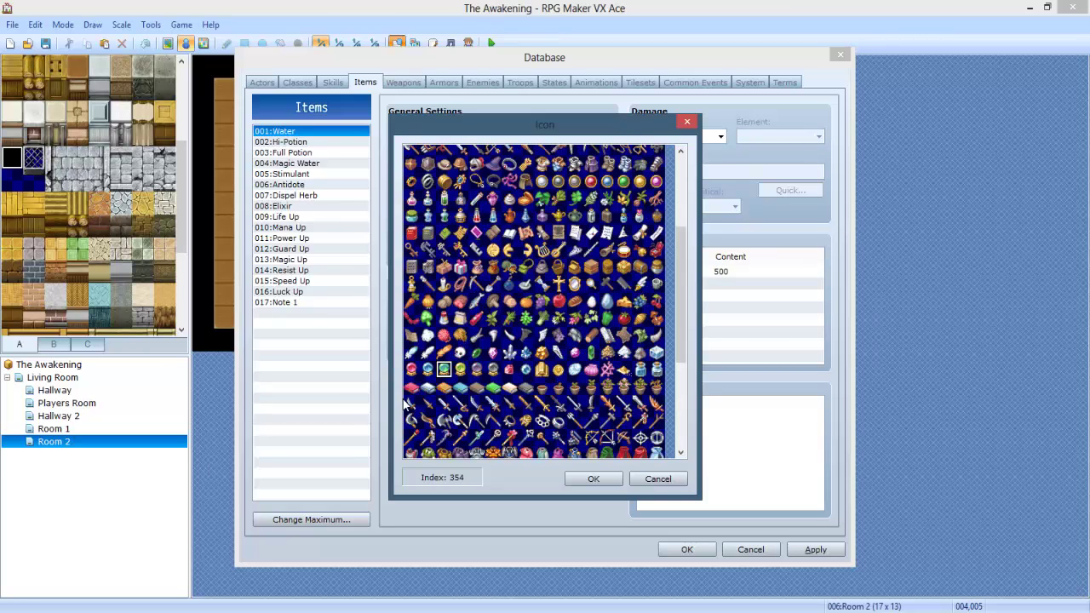
pyautogui.doubleClick(640, 371)
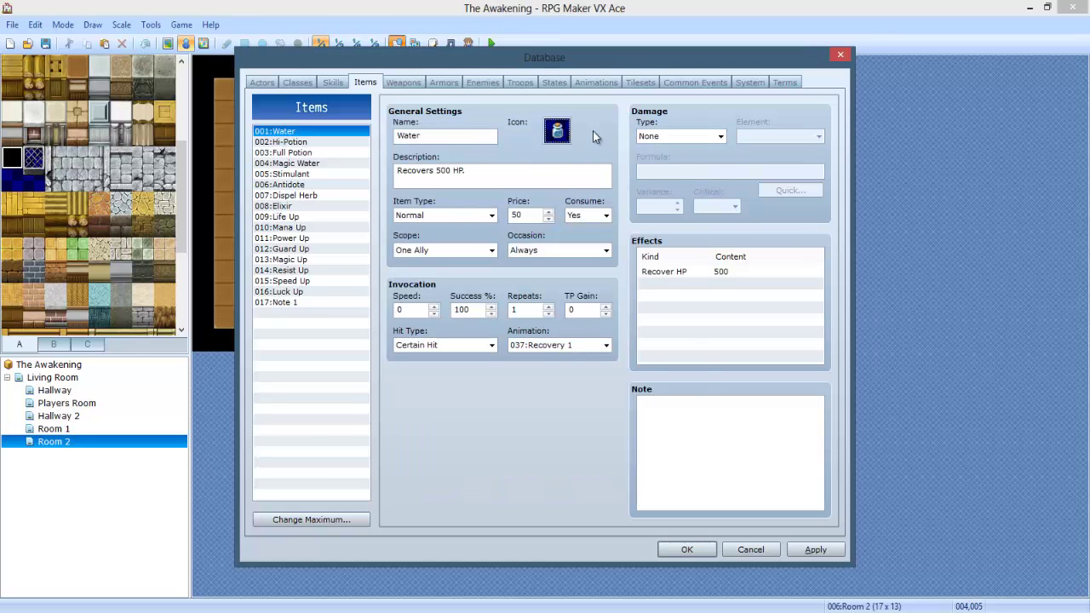
pyautogui.click(557, 130)
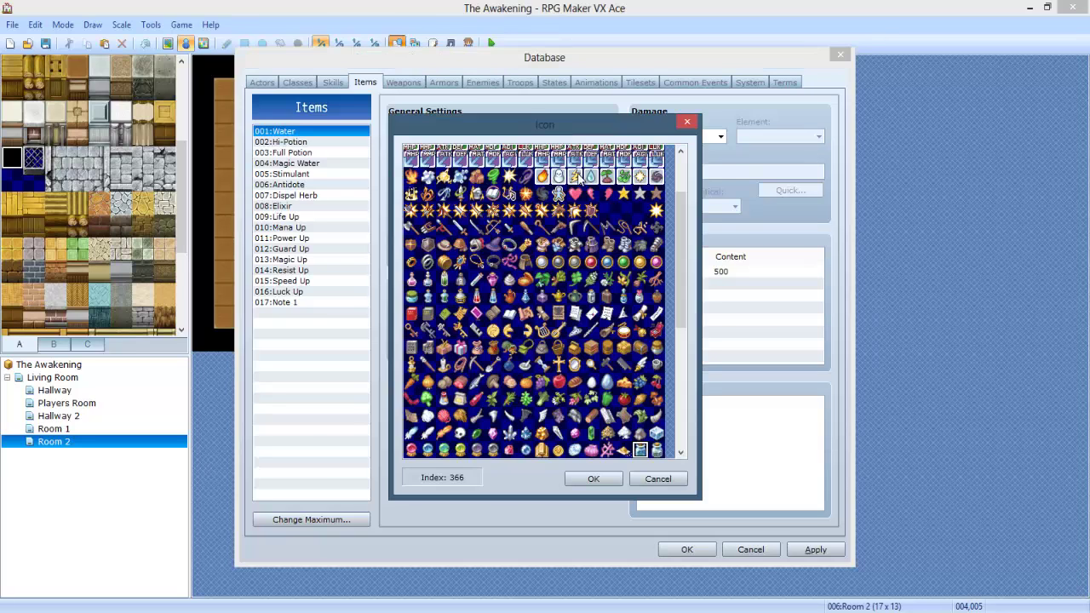
pyautogui.click(657, 479)
# Step: Replace the Water item's description with "A bottle of water"
pyautogui.moveTo(479, 166); pyautogui.dragTo(359, 177)
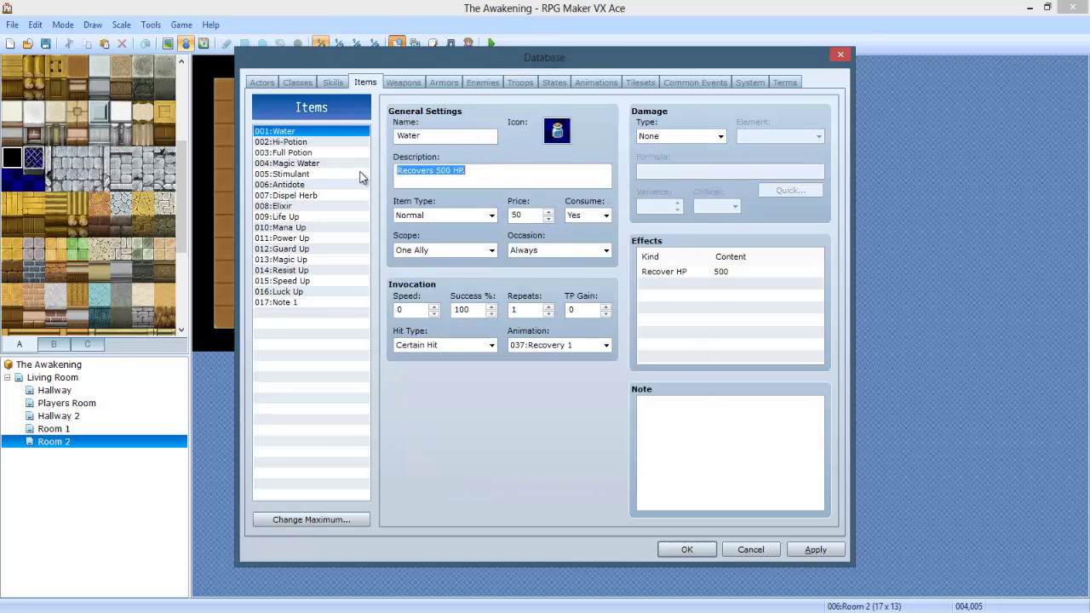
pyautogui.click(486, 173)
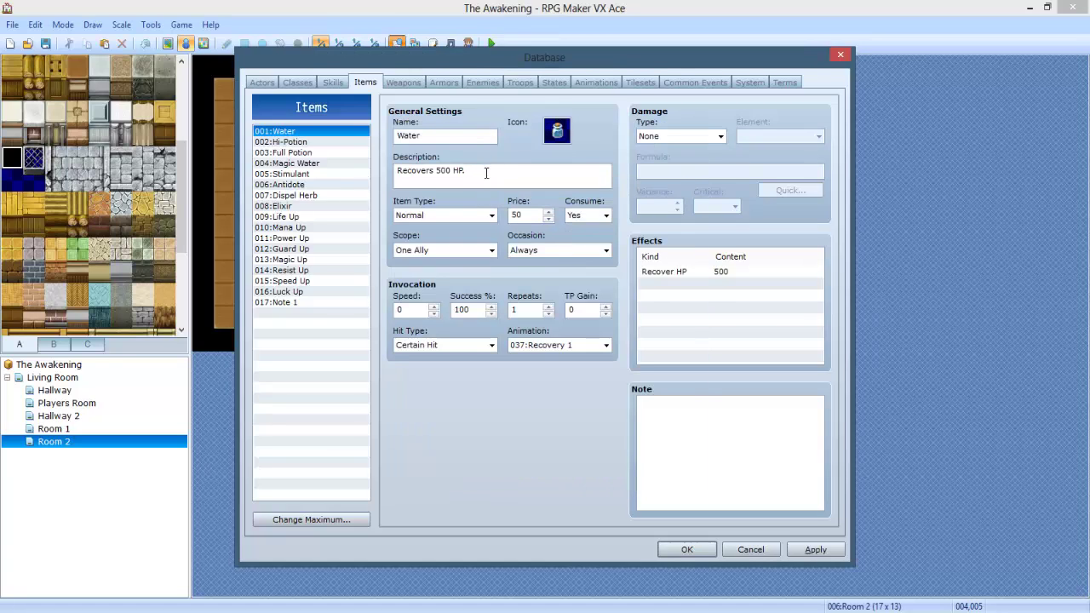
pyautogui.moveTo(478, 184); pyautogui.dragTo(28, 136)
pyautogui.press('Delete')
# Step: Make Water a Key Item that is not consumed on use
pyautogui.click(451, 215)
pyautogui.click(445, 241)
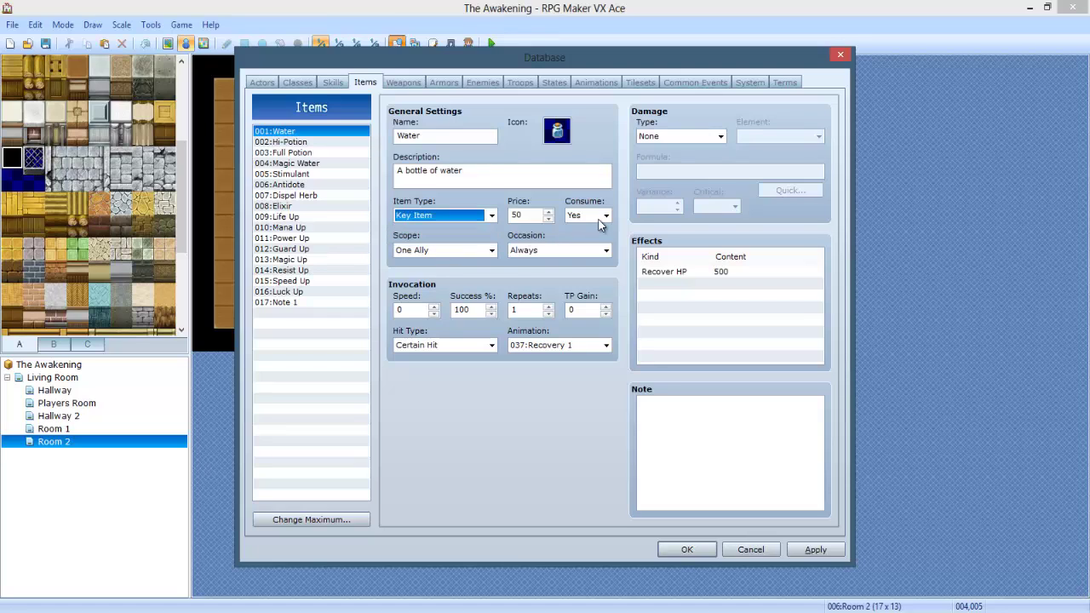
pyautogui.click(587, 214)
pyautogui.click(585, 240)
pyautogui.click(590, 214)
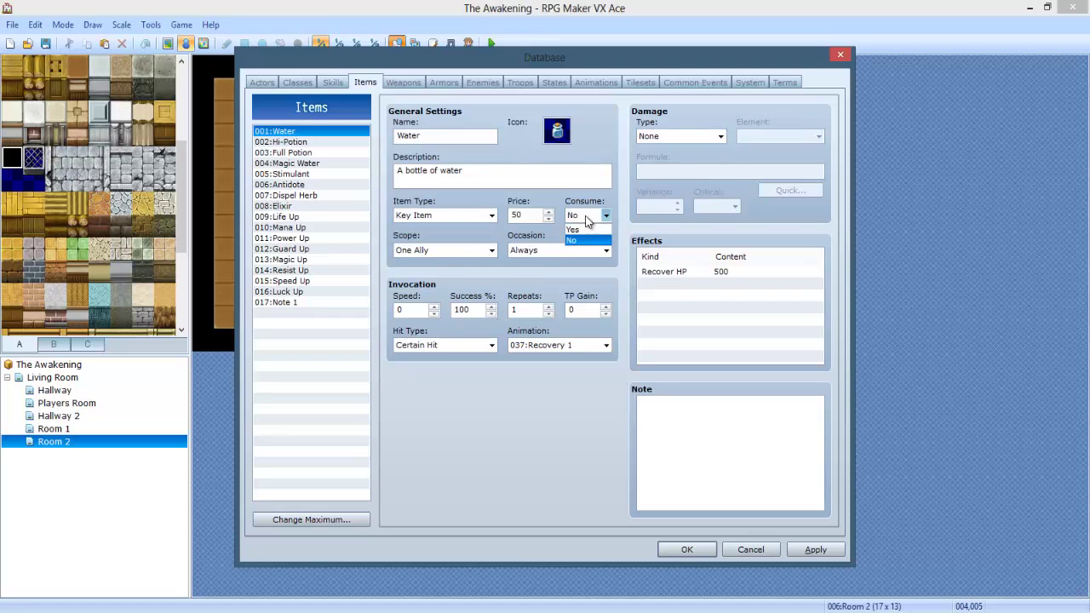
pyautogui.click(578, 235)
# Step: Set Water's occasion to Only from the Menu and its scope to None, and save the database changes
pyautogui.click(551, 249)
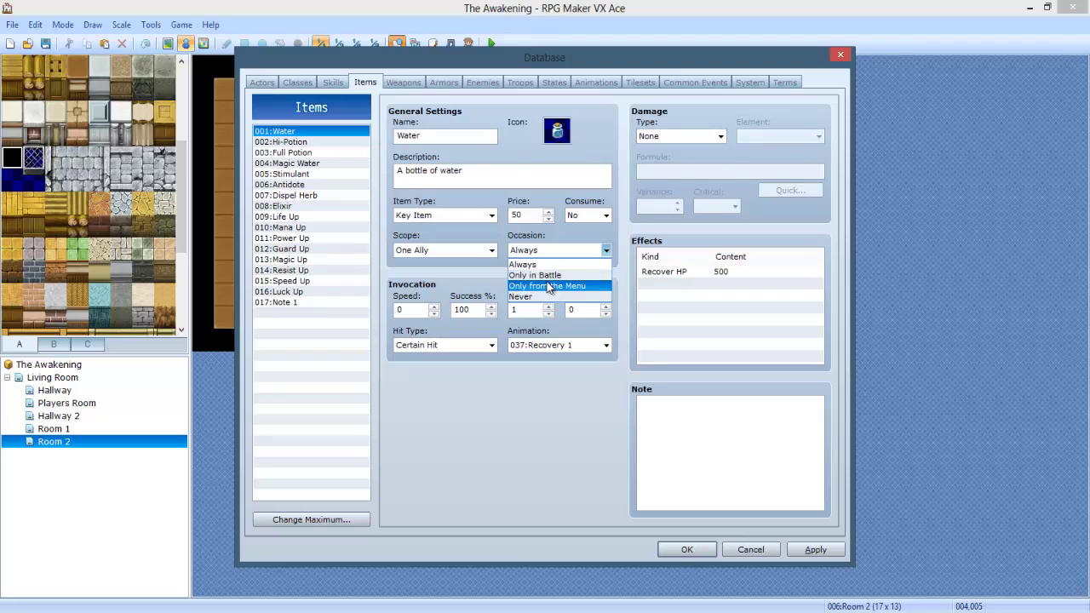
pyautogui.click(549, 286)
pyautogui.click(471, 250)
pyautogui.click(470, 264)
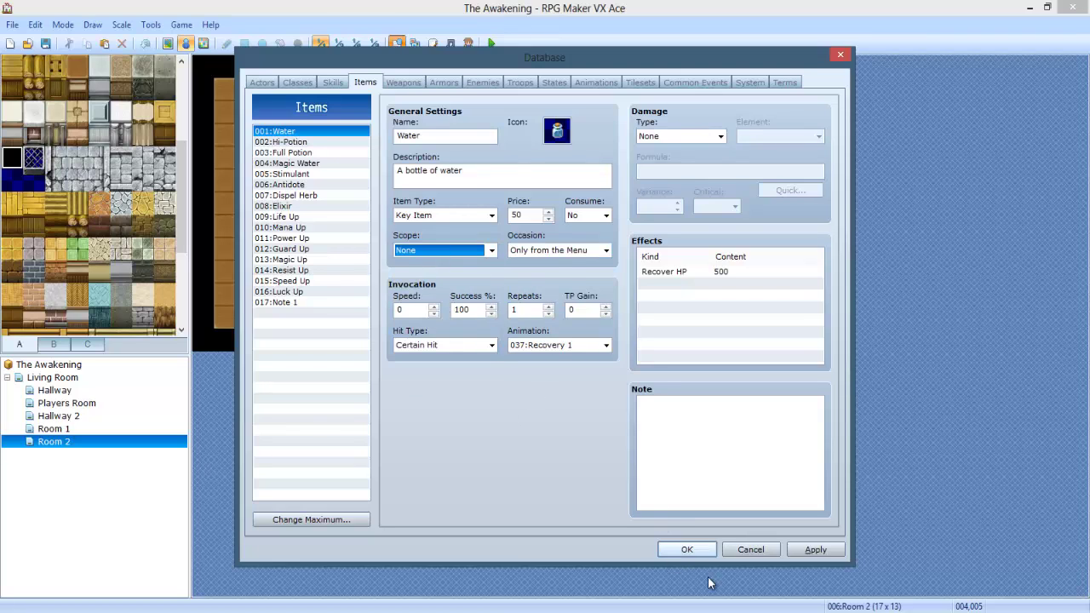
pyautogui.click(793, 551)
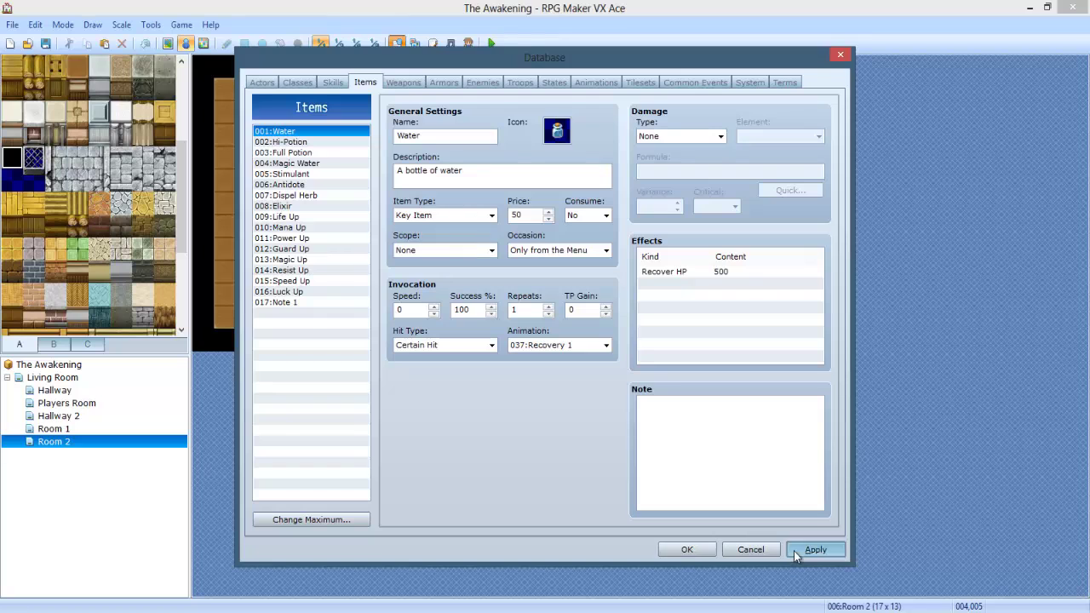
pyautogui.click(687, 549)
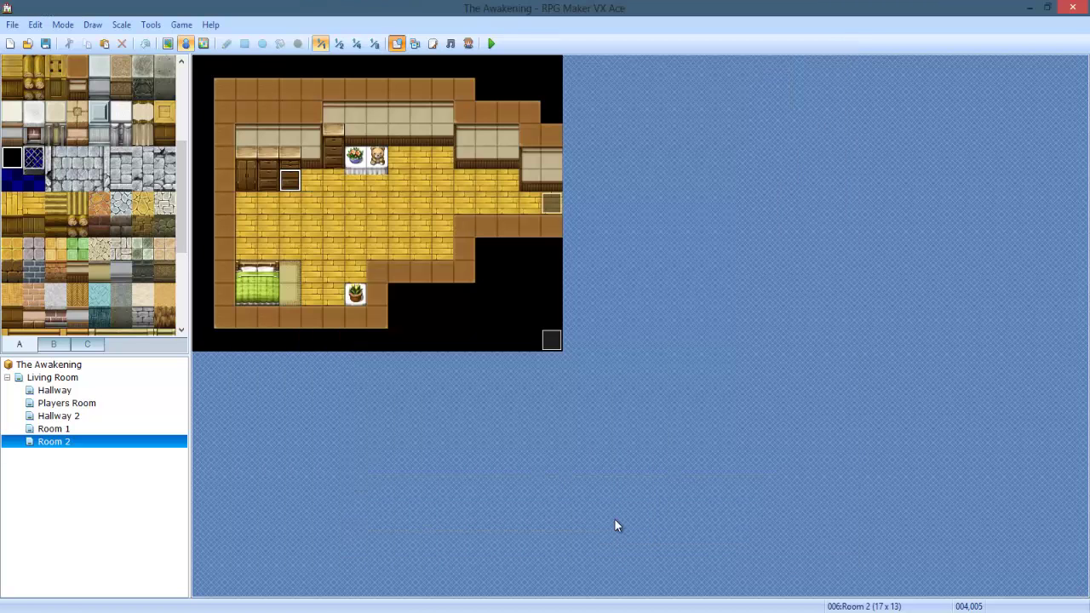
# Step: Create a new event on the rightmost drawer tile in Room 2 with priority Same as Characters
pyautogui.doubleClick(289, 186)
pyautogui.doubleClick(549, 162)
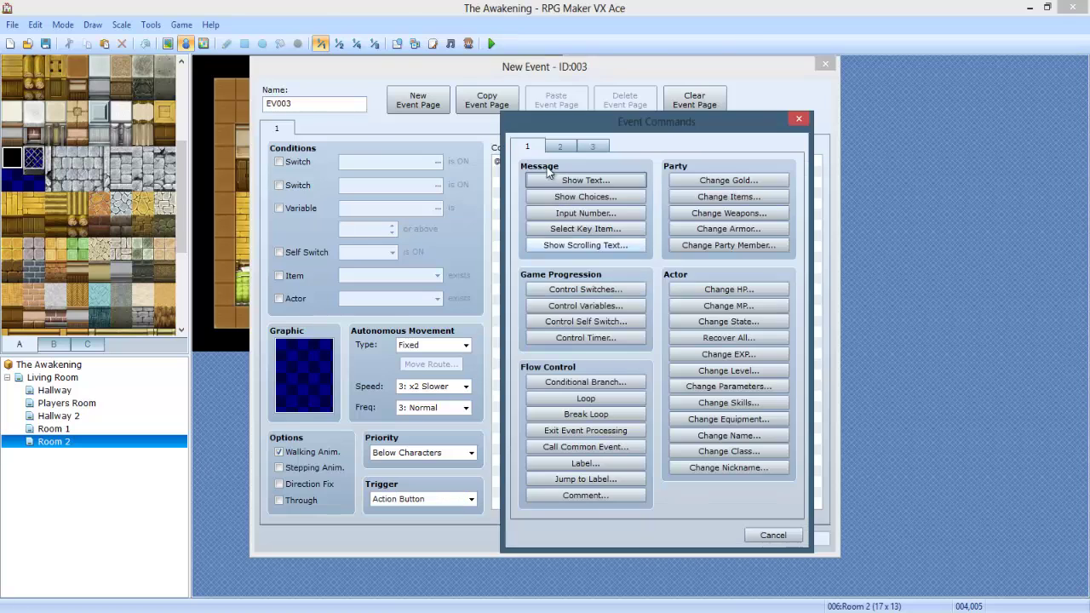
pyautogui.click(770, 534)
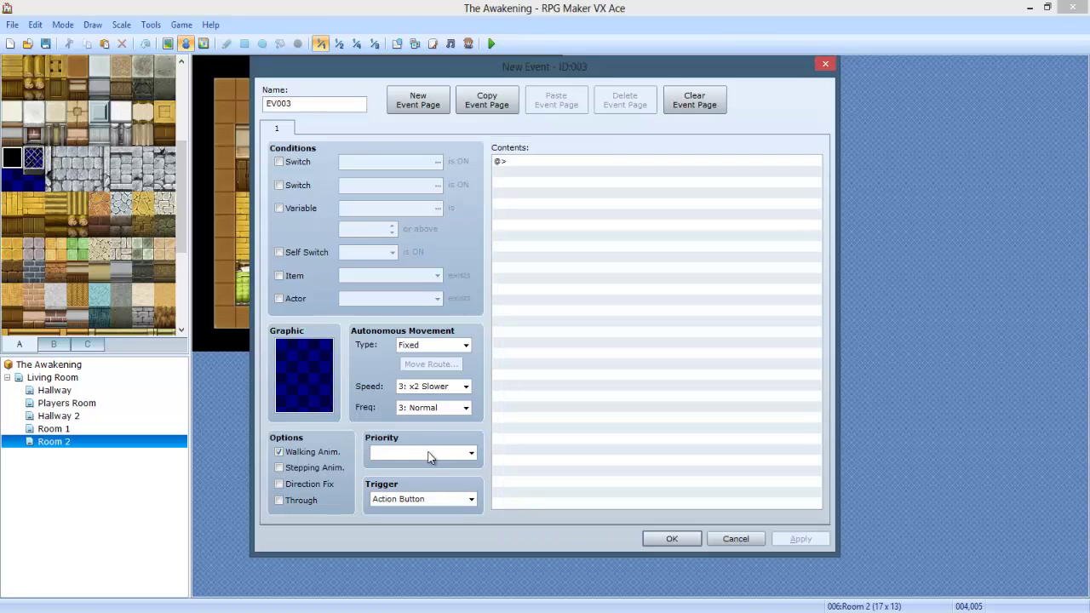
pyautogui.click(428, 454)
pyautogui.click(417, 477)
# Step: Add a Show Text command reading "You found a water bottle!" with Dim Background and Middle position
pyautogui.doubleClick(585, 317)
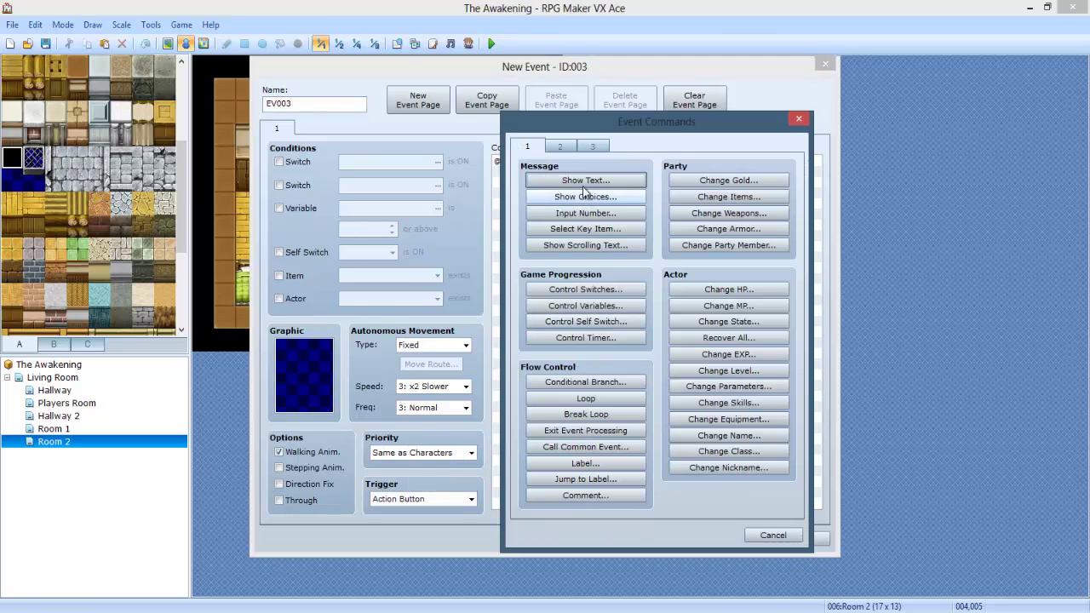
pyautogui.click(585, 180)
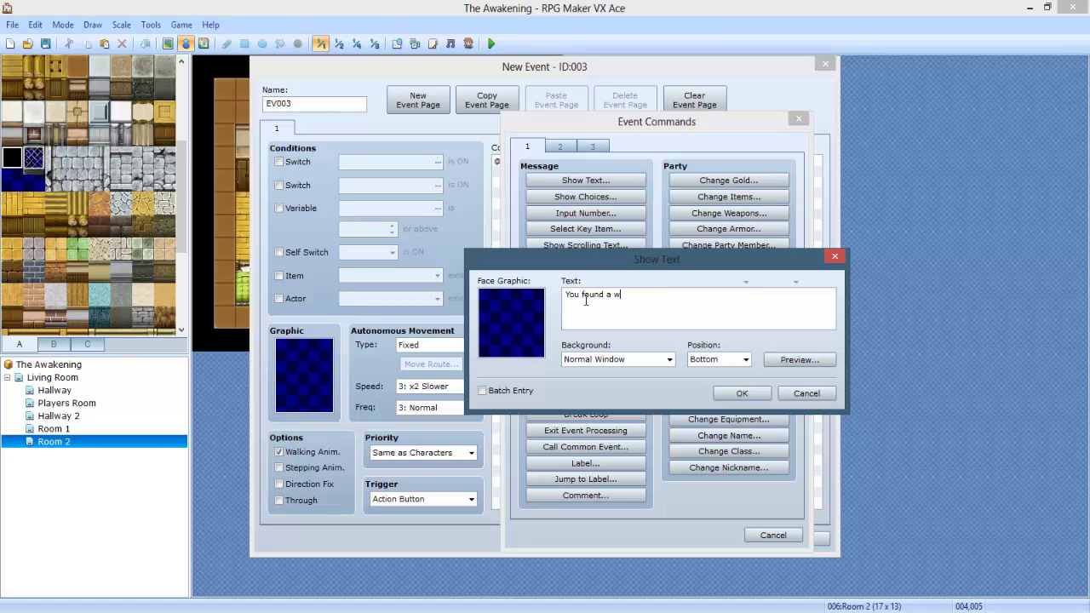
pyautogui.click(668, 358)
pyautogui.click(656, 383)
pyautogui.click(729, 359)
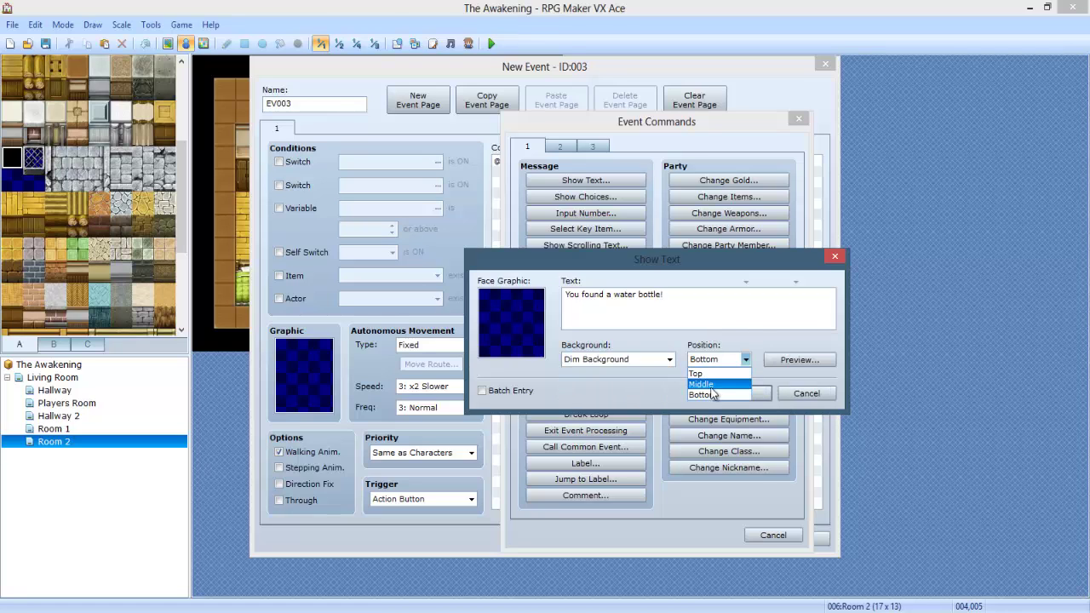
pyautogui.click(719, 380)
pyautogui.click(732, 392)
# Step: Reword the drawer event's message as "You found a bottle of Water!"
pyautogui.doubleClick(582, 170)
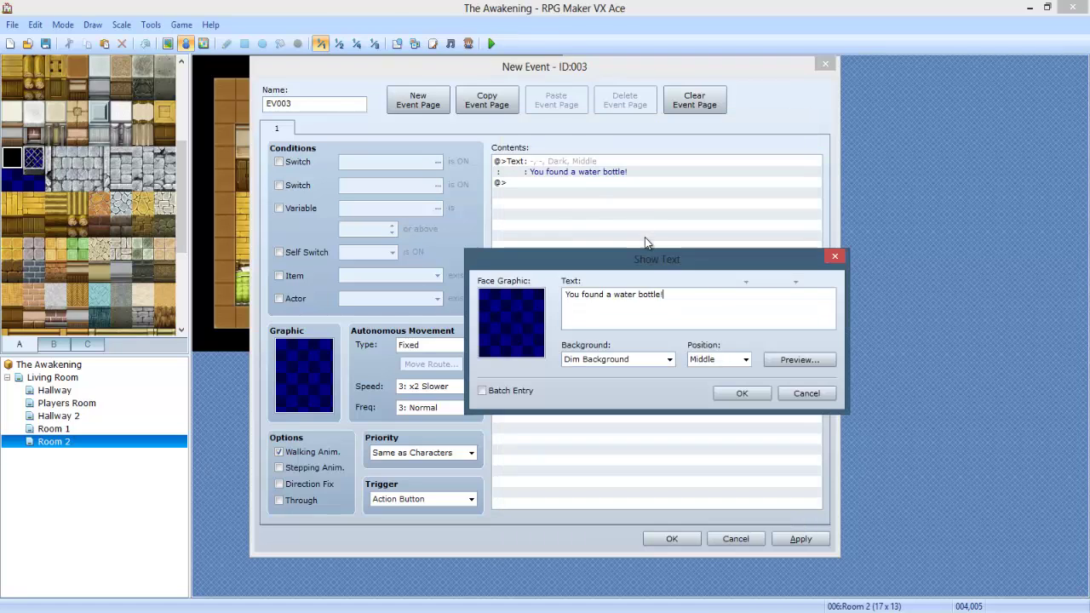
pyautogui.moveTo(663, 294); pyautogui.dragTo(614, 295)
pyautogui.write('bo')
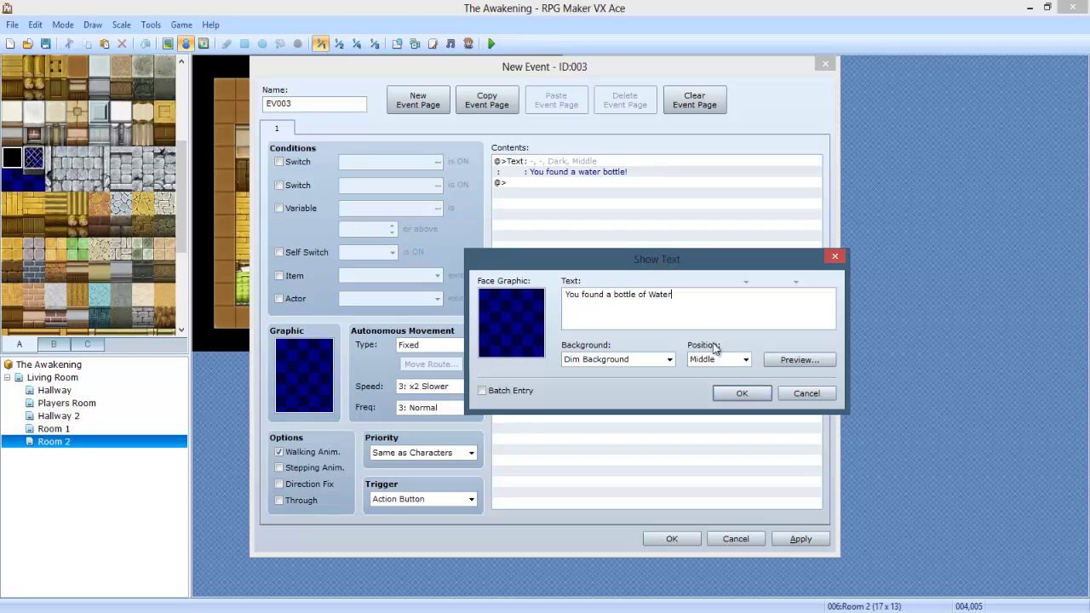
pyautogui.click(762, 393)
# Step: Add event commands that increase the Water item by 1 and turn self switch A on
pyautogui.doubleClick(562, 182)
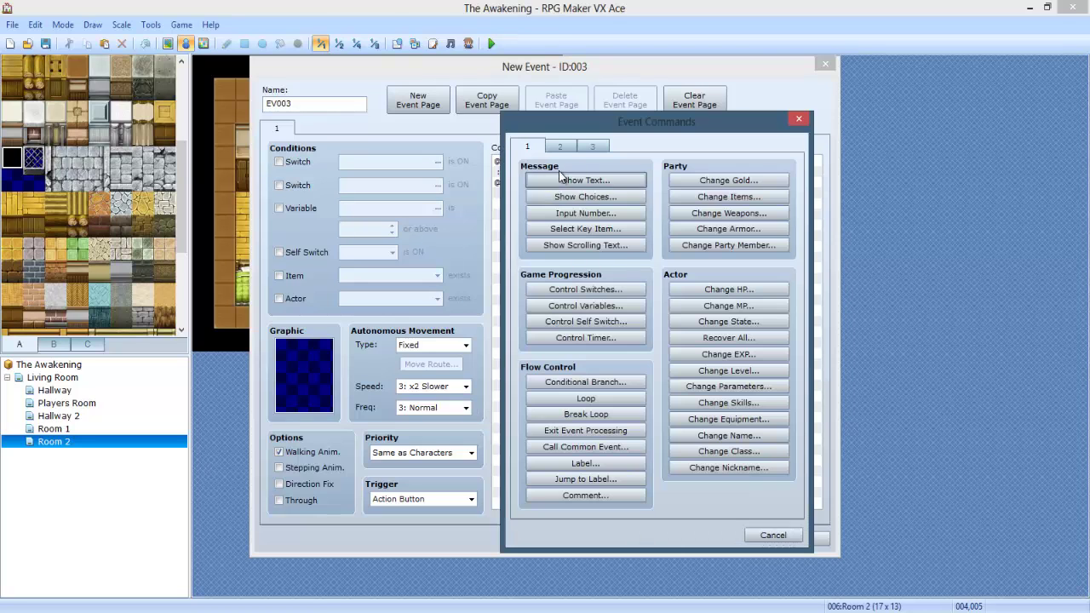
pyautogui.click(725, 197)
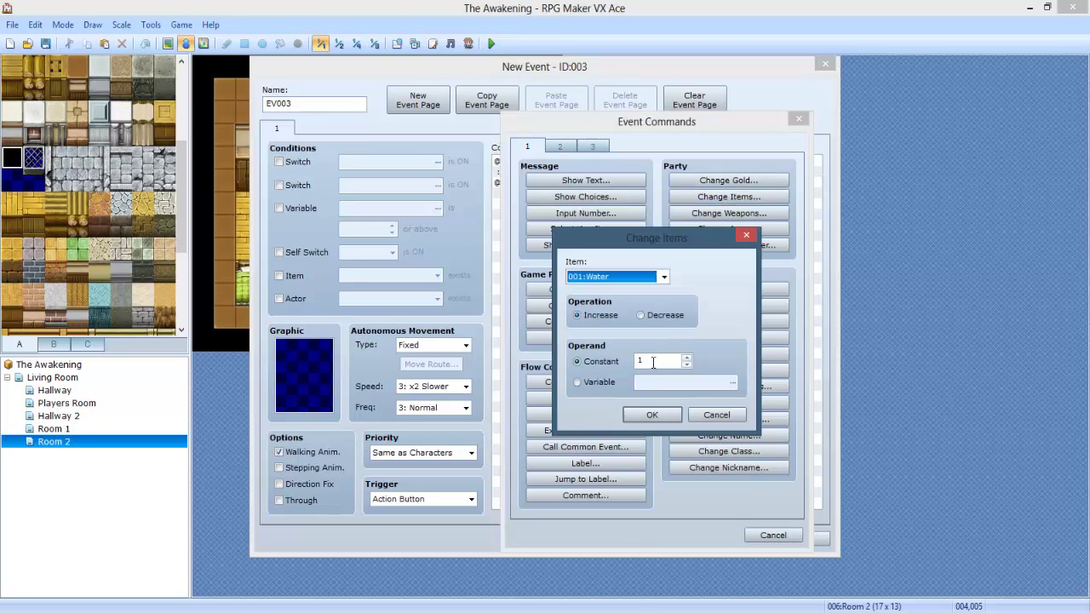
pyautogui.click(646, 416)
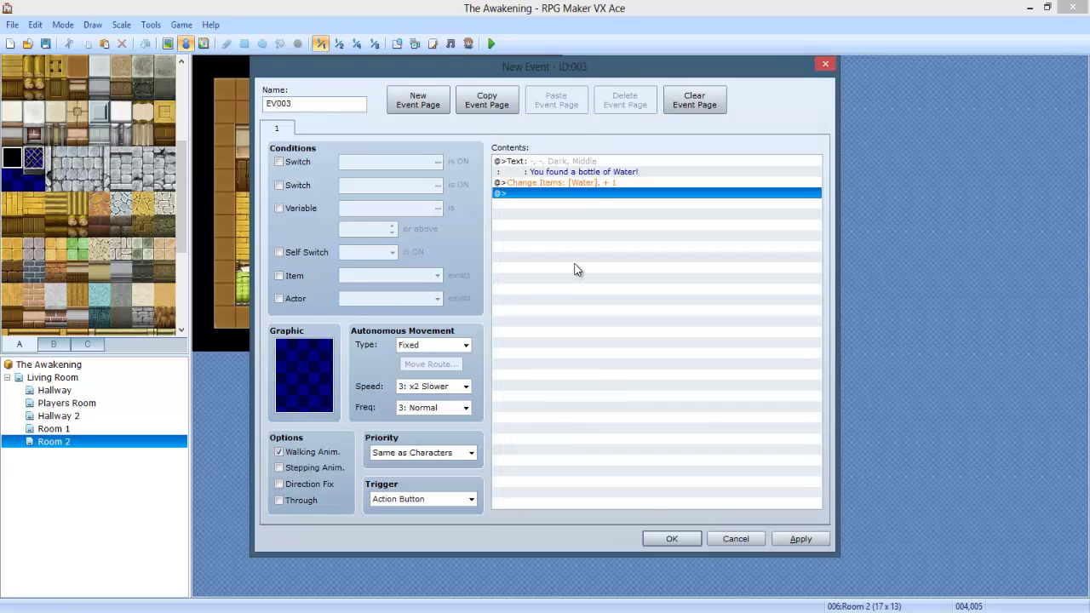
pyautogui.doubleClick(575, 270)
pyautogui.click(592, 324)
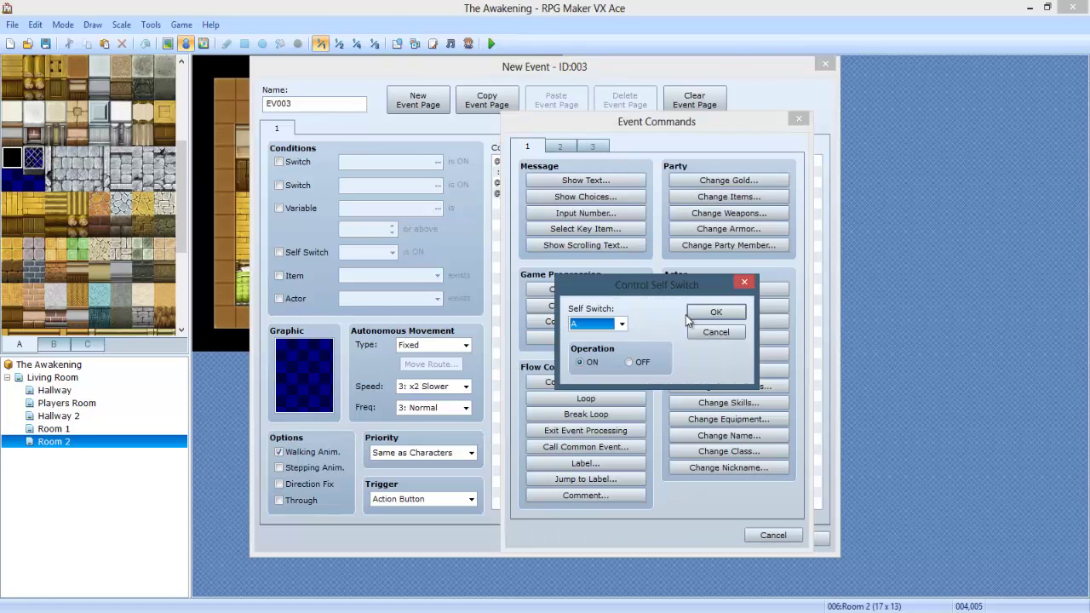
pyautogui.click(716, 312)
# Step: Add an empty second page to the drawer event with the Self Switch condition enabled, and save the event
pyautogui.click(417, 100)
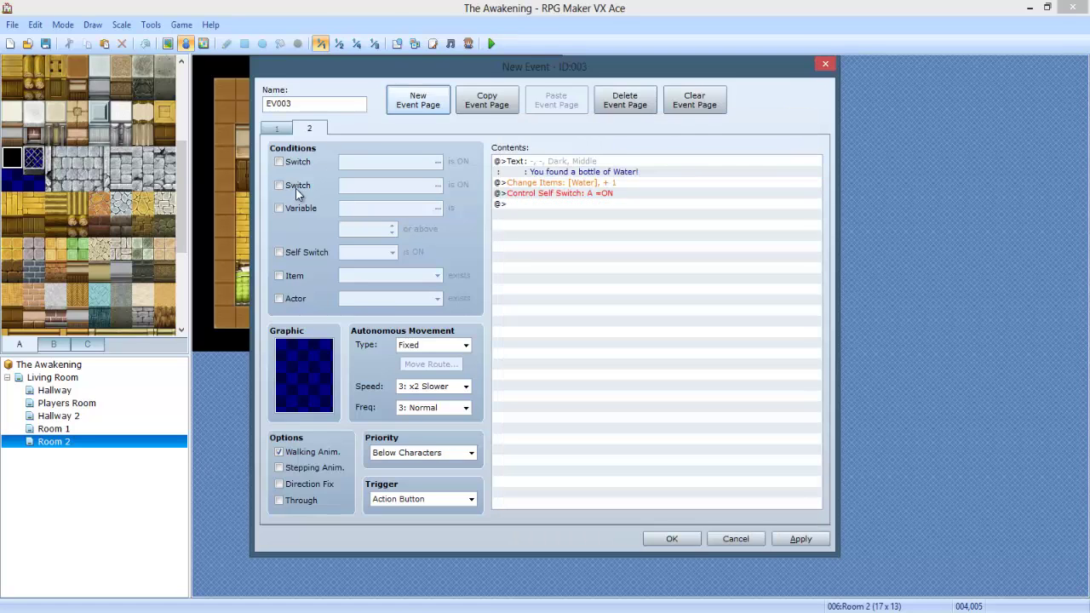
pyautogui.click(281, 252)
pyautogui.click(659, 539)
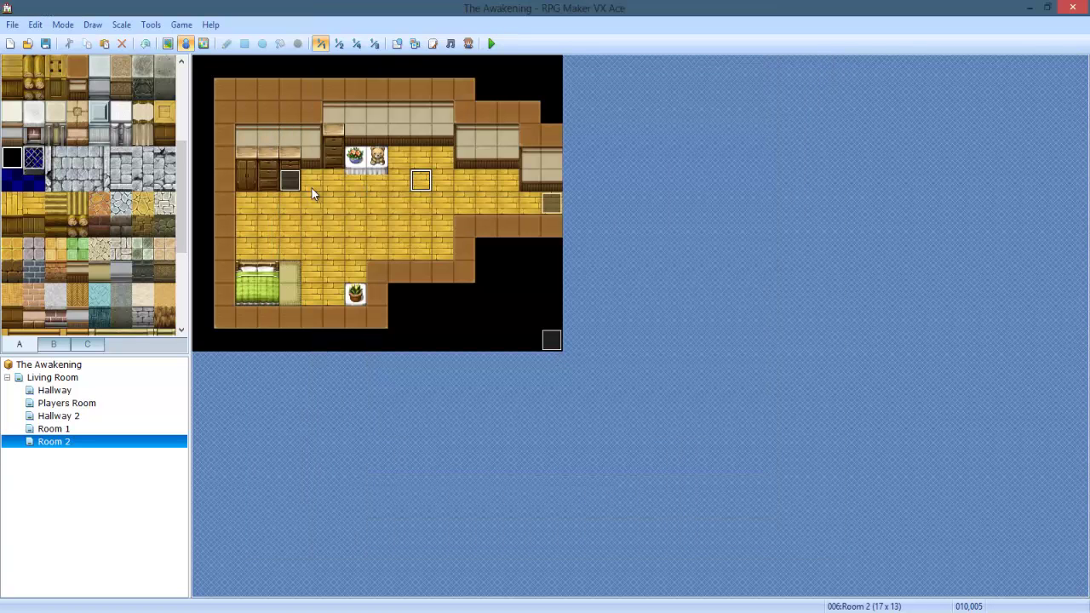
# Step: Start a playtest and load the File 1 save
pyautogui.click(490, 43)
pyautogui.press('Return')
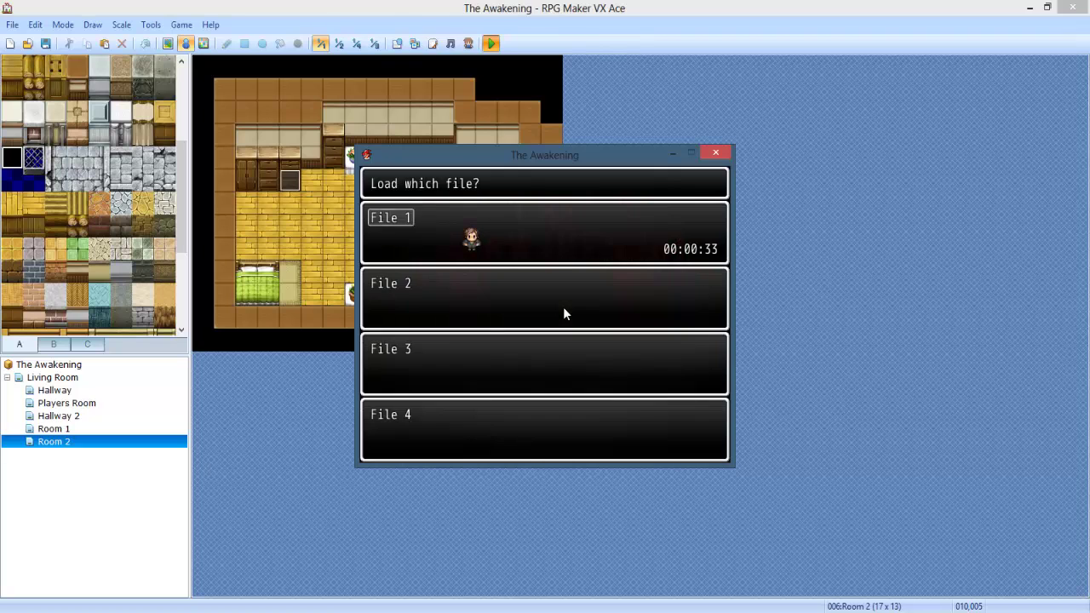
pyautogui.press('Return')
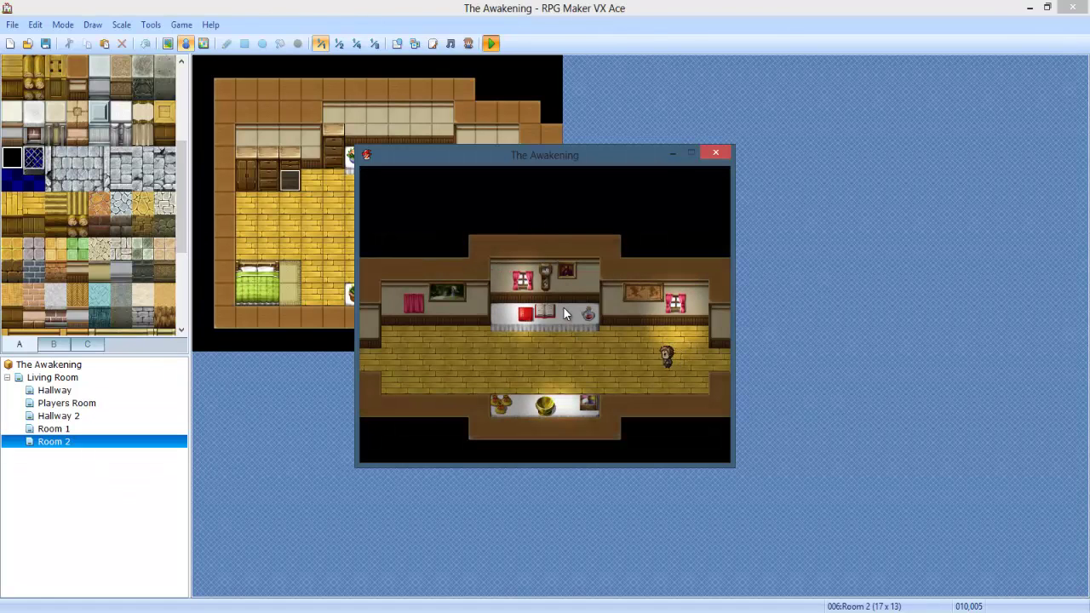
# Step: Walk the character through the Living Room and Hallway 2 into Room 2
pyautogui.press('Right')
pyautogui.press('Right')
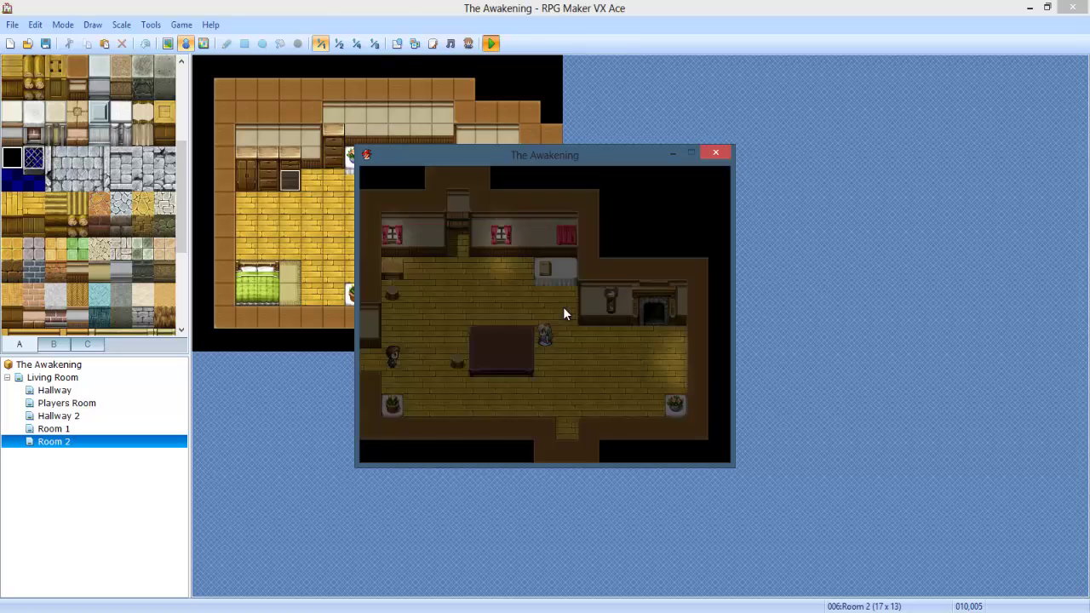
pyautogui.press('Right')
pyautogui.press('Right')
pyautogui.press('Right')
pyautogui.press('Right')
pyautogui.press('Right')
pyautogui.press('Down')
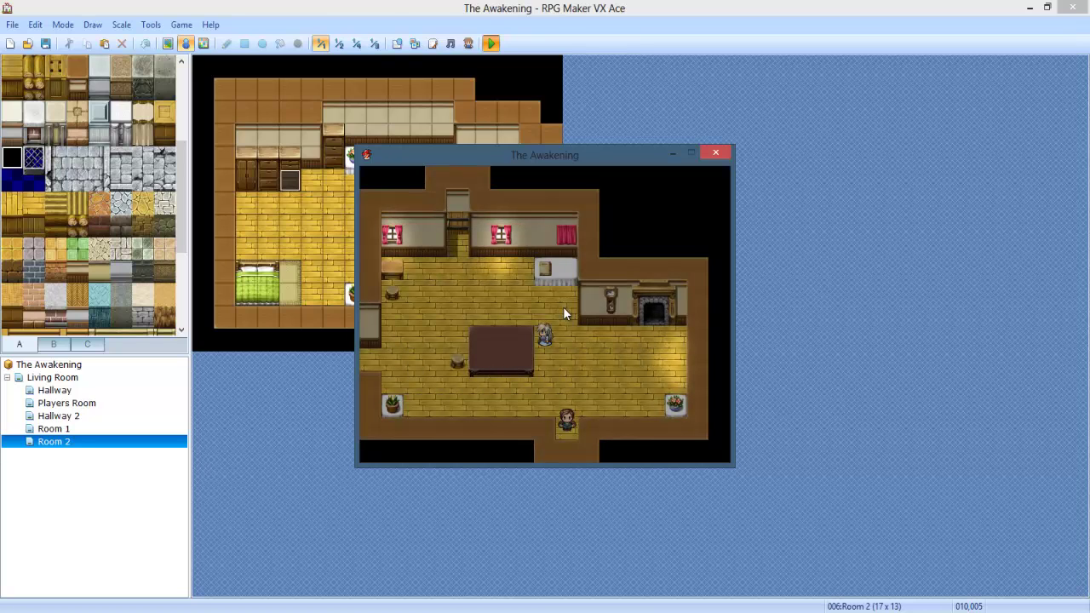
pyautogui.press('Down')
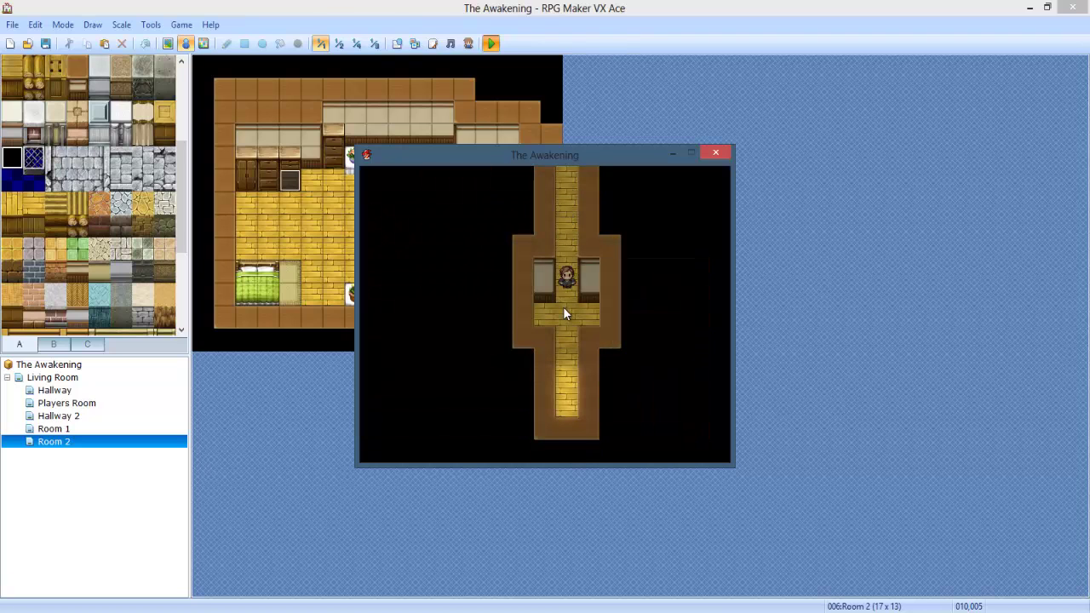
pyautogui.press('Left')
pyautogui.press('Left')
pyautogui.press('Left')
pyautogui.press('Left')
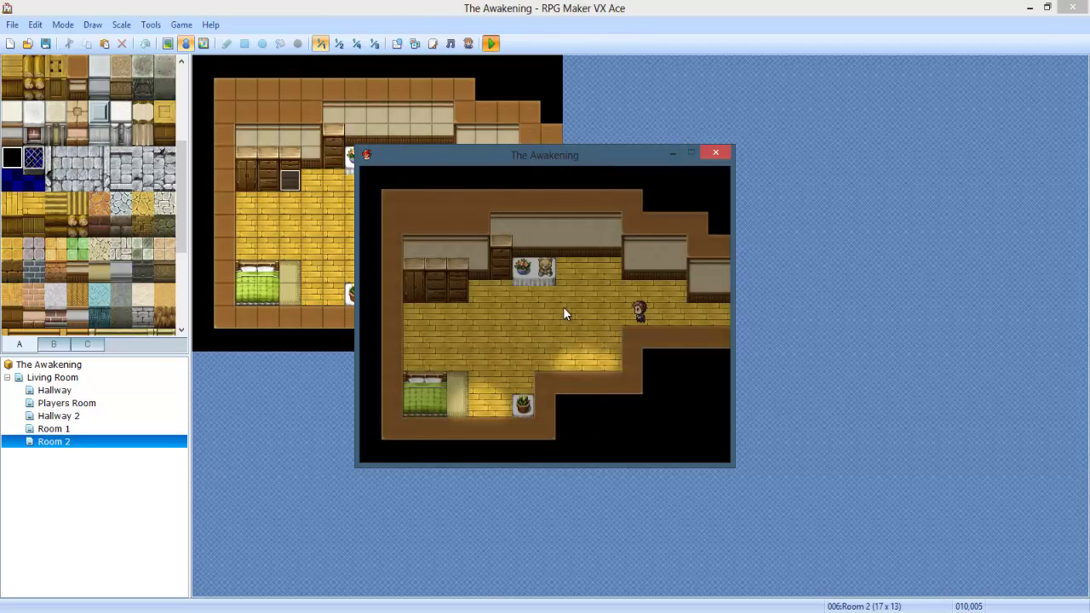
# Step: Walk to the rightmost drawer in Room 2 and interact with it to test the Water pickup event
pyautogui.press('Down')
pyautogui.press('Down')
pyautogui.press('Right')
pyautogui.press('Left')
pyautogui.press('Left')
pyautogui.press('Left')
pyautogui.press('Left')
pyautogui.press('Left')
pyautogui.press('Up')
pyautogui.press('Up')
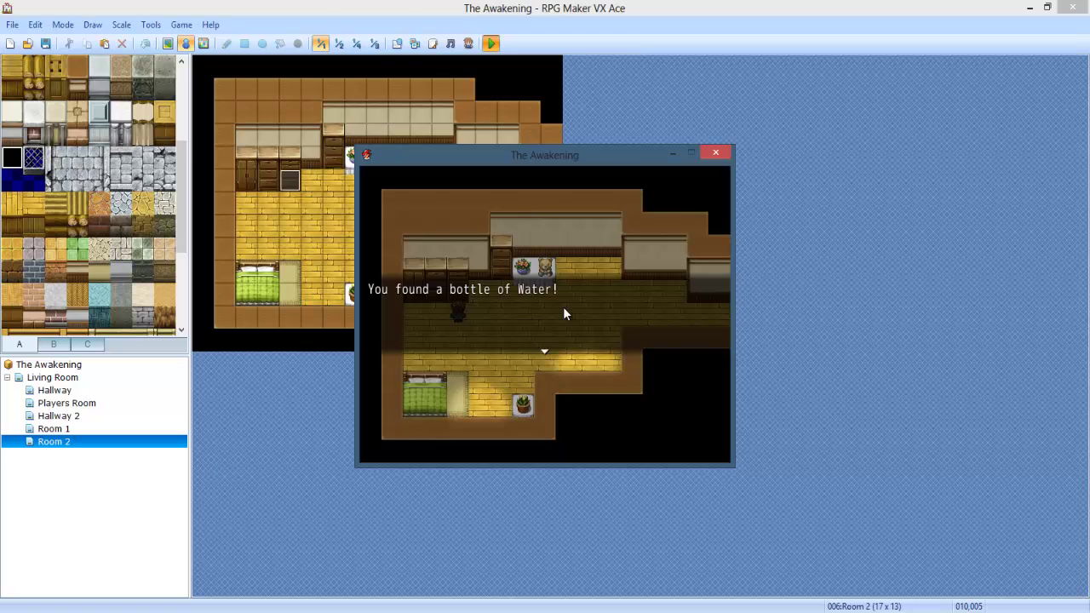
# Step: Dismiss the pickup message and check the Water entry among the Key Items in the in-game menu
pyautogui.press('Return')
pyautogui.press('Escape')
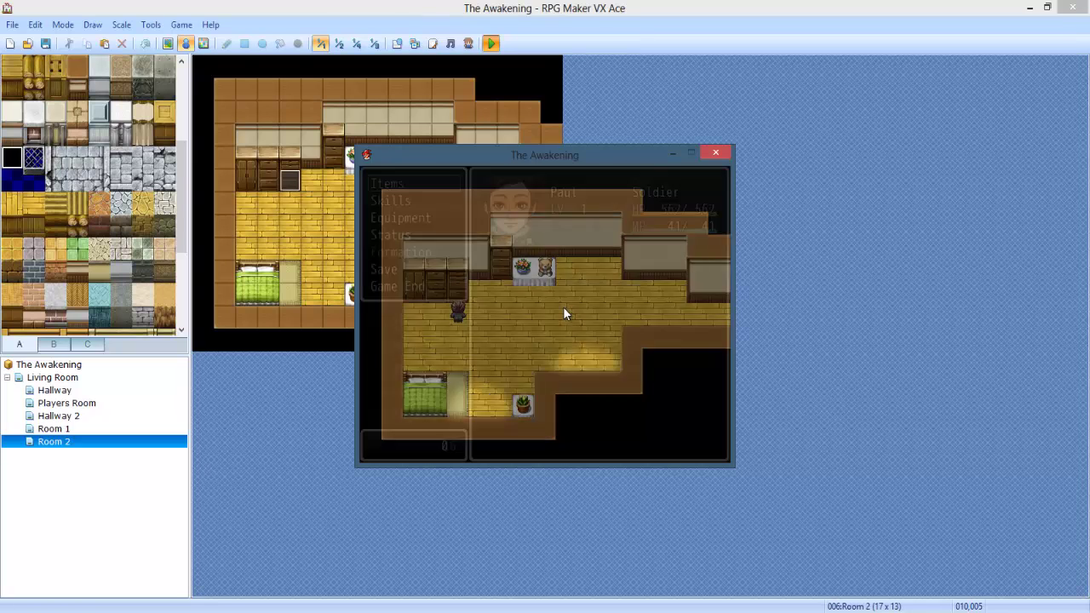
pyautogui.press('Return')
pyautogui.press('Left')
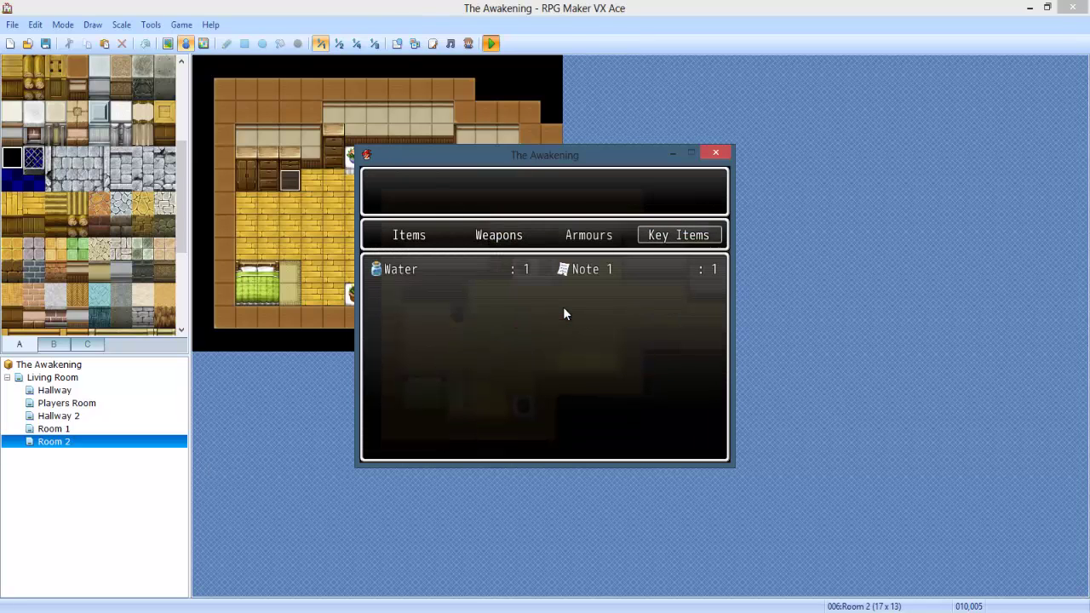
pyautogui.press('Return')
pyautogui.press('Right')
pyautogui.press('Left')
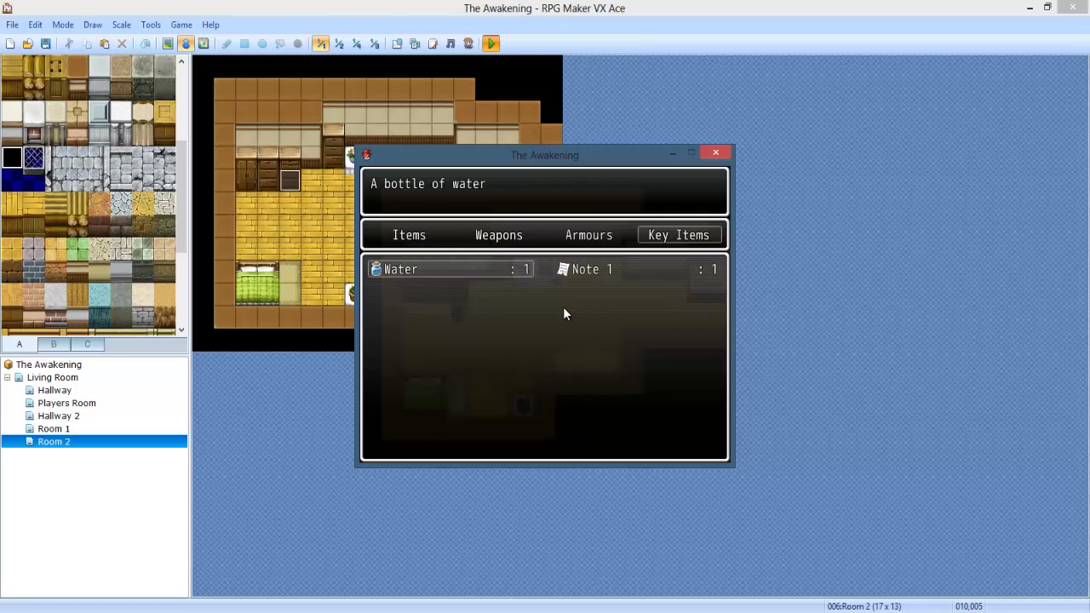
# Step: Read Note 1 from the Key Items, close the note, and end the playtest
pyautogui.press('Right')
pyautogui.press('Return')
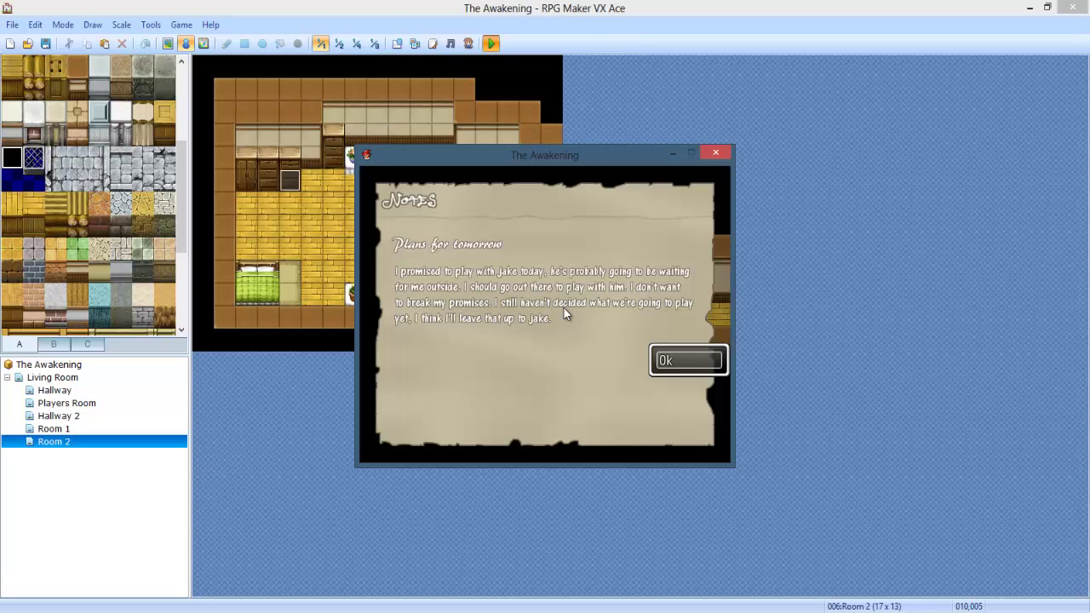
pyautogui.press('Return')
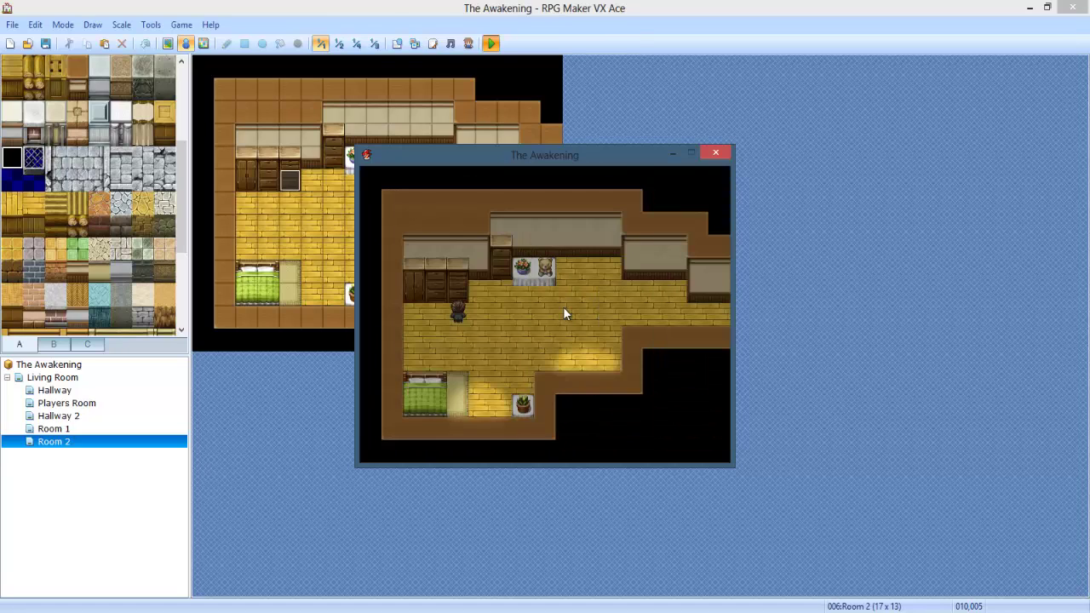
pyautogui.click(715, 153)
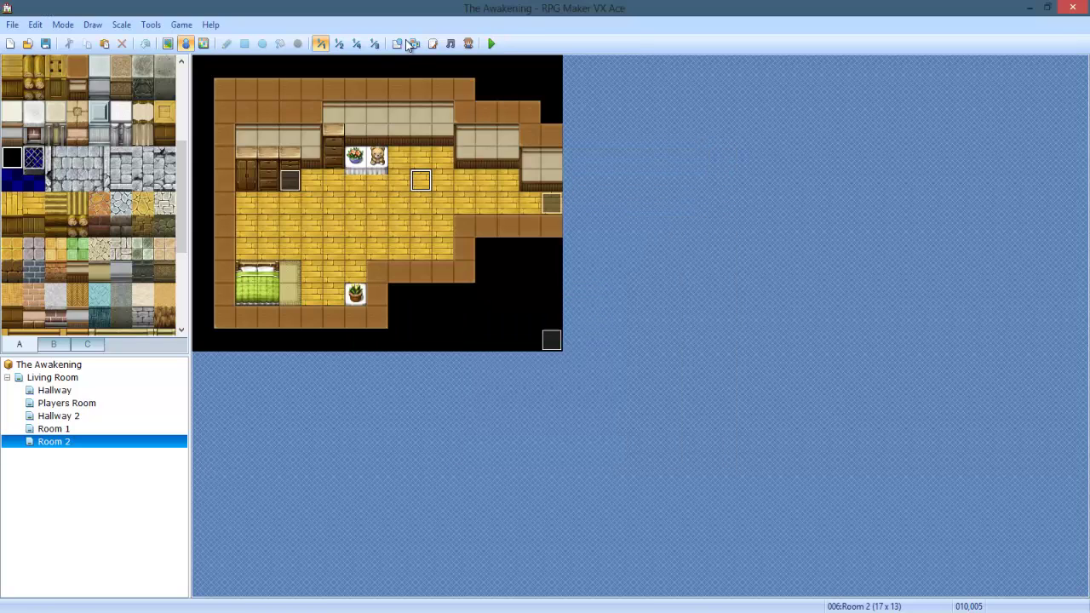
# Step: Copy item 001 Water in the database and paste it over item 002 Hi-Potion
pyautogui.click(396, 43)
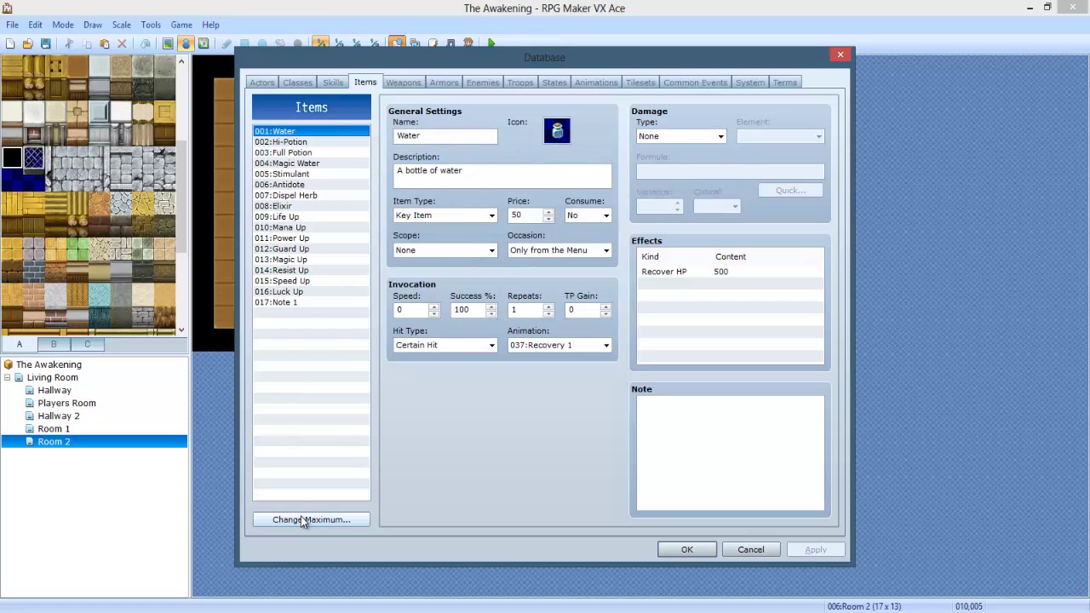
pyautogui.rightClick(283, 134)
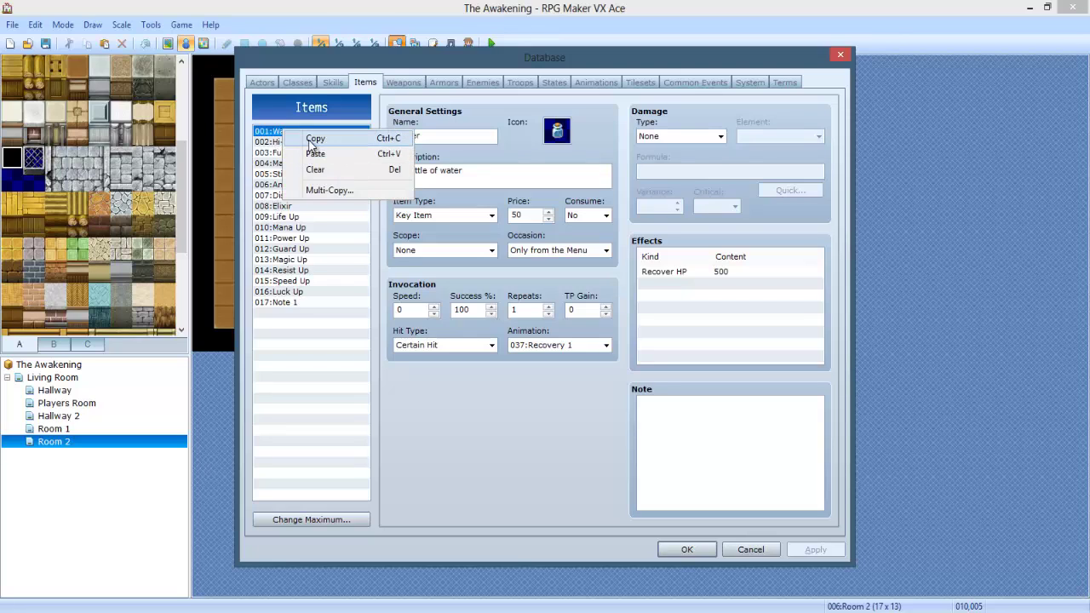
pyautogui.click(294, 144)
pyautogui.rightClick(294, 147)
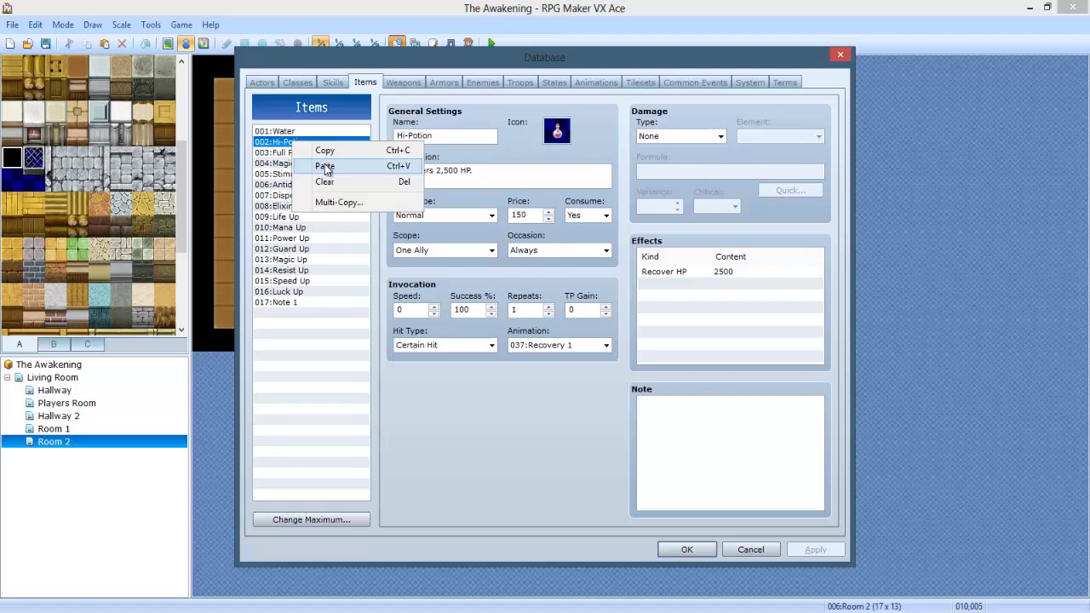
pyautogui.click(328, 164)
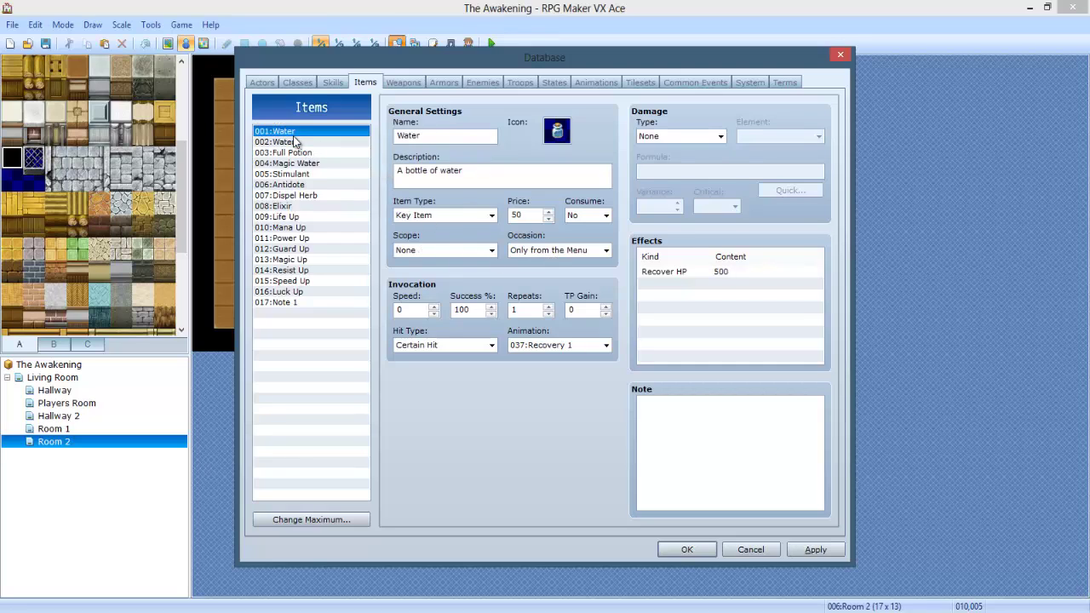
# Step: Set the Occasion of item 001 Water to Never and save the database changes
pyautogui.click(277, 131)
pyautogui.click(604, 217)
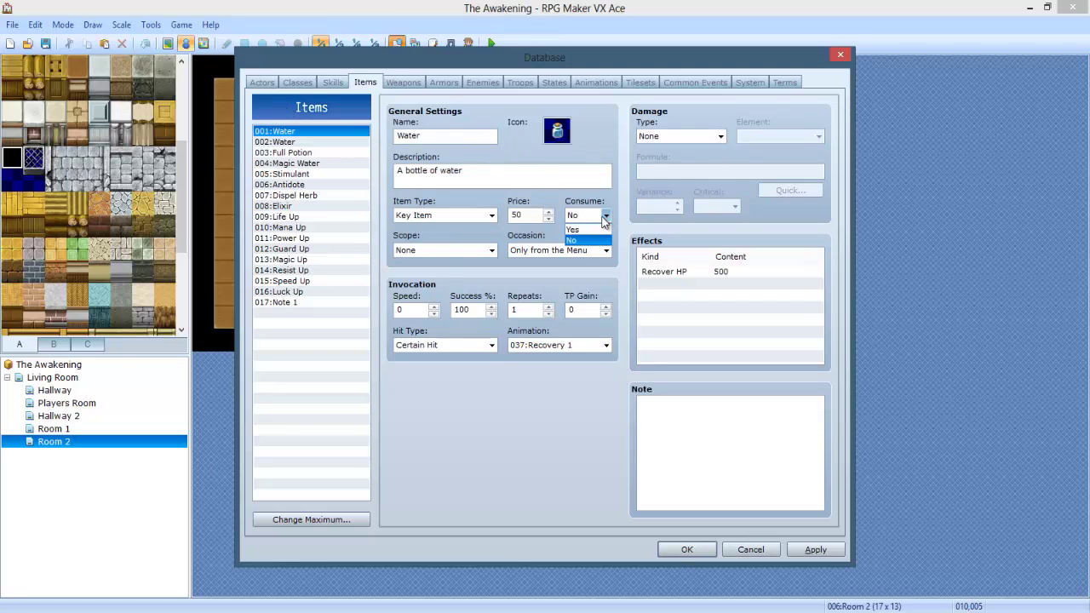
pyautogui.click(604, 219)
pyautogui.click(584, 250)
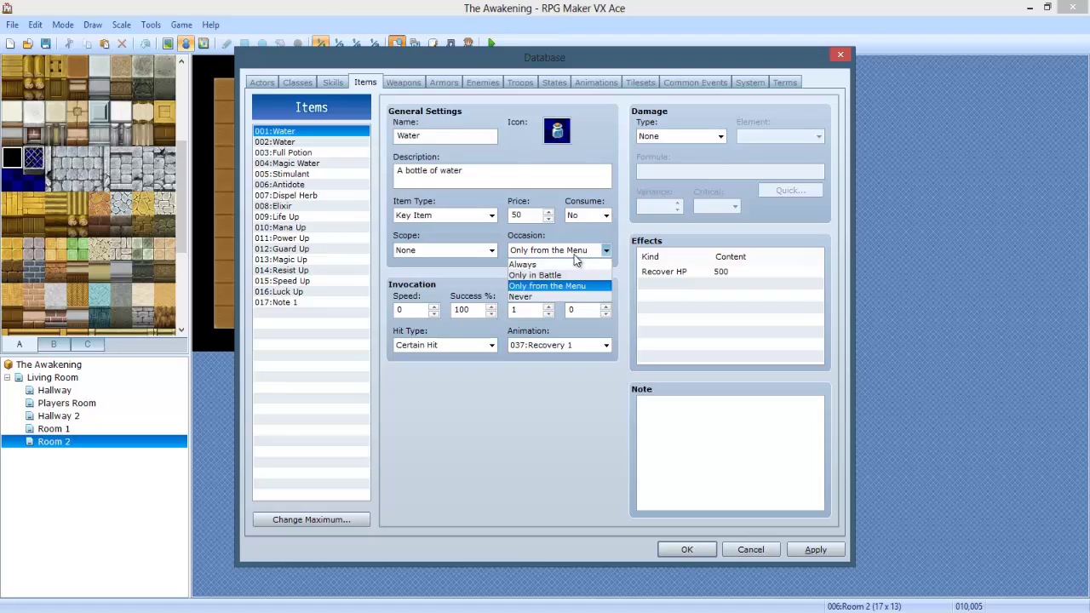
pyautogui.click(536, 296)
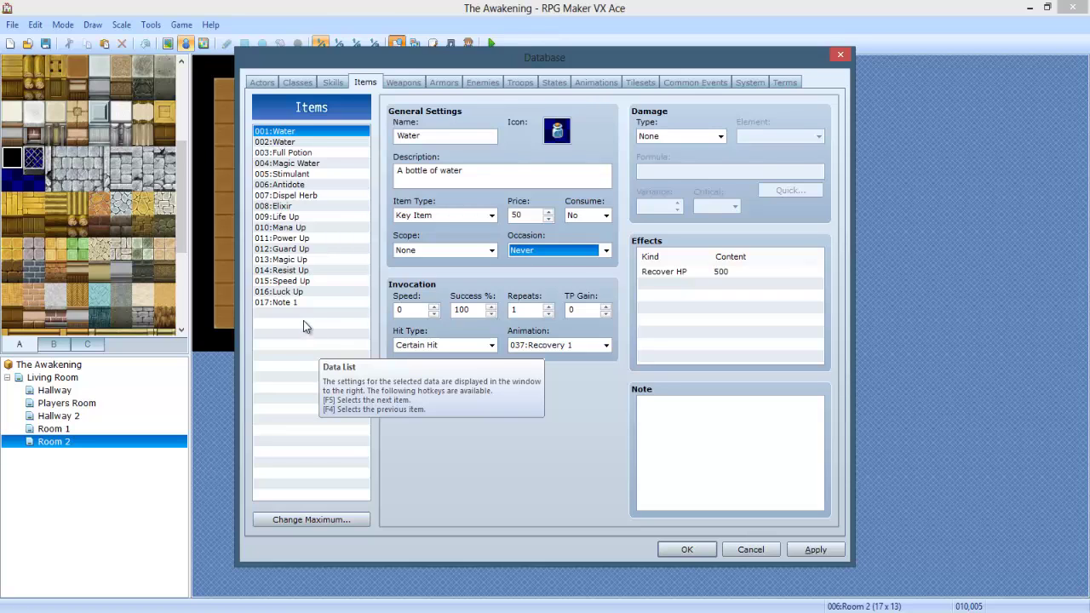
pyautogui.click(686, 549)
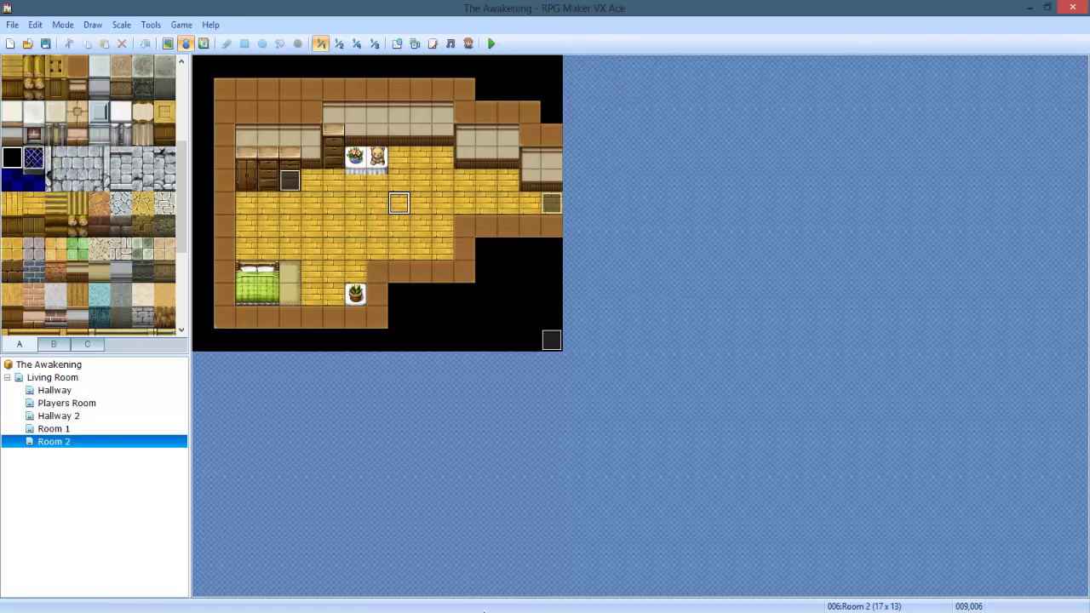
pyautogui.click(483, 612)
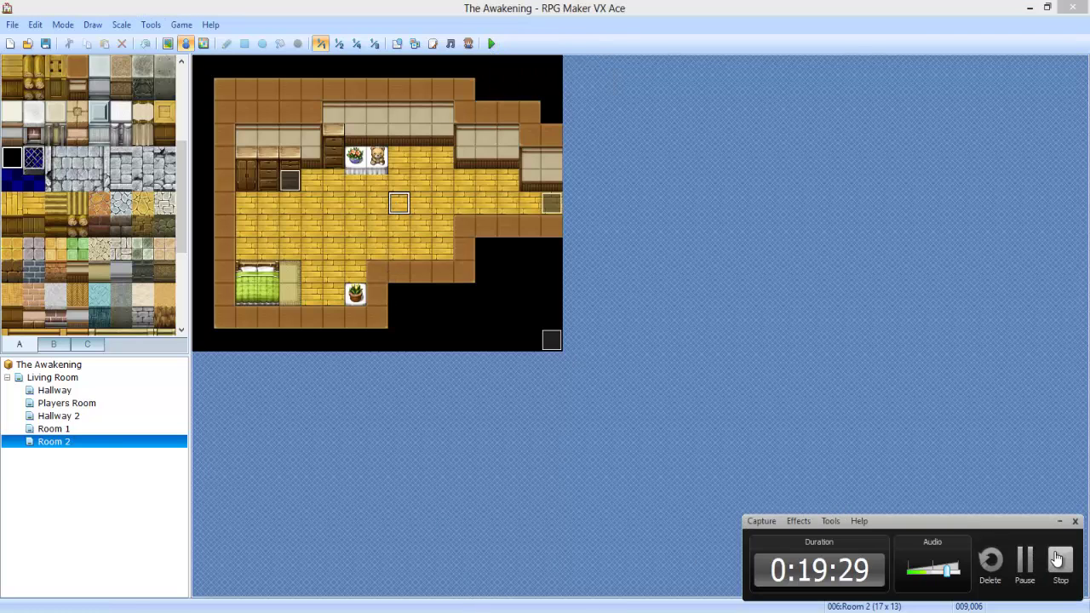